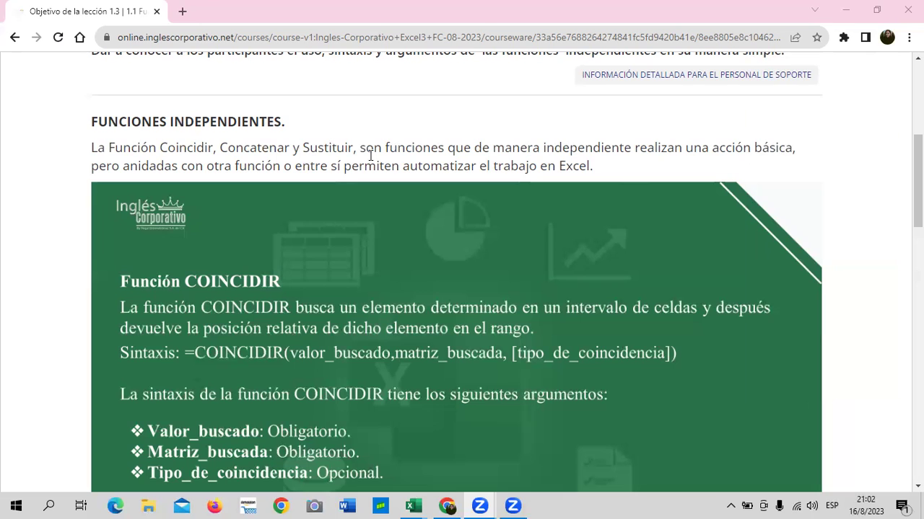
- Browse the course page and open the video unit on independent functions
scroll(386, 243, up, 2)
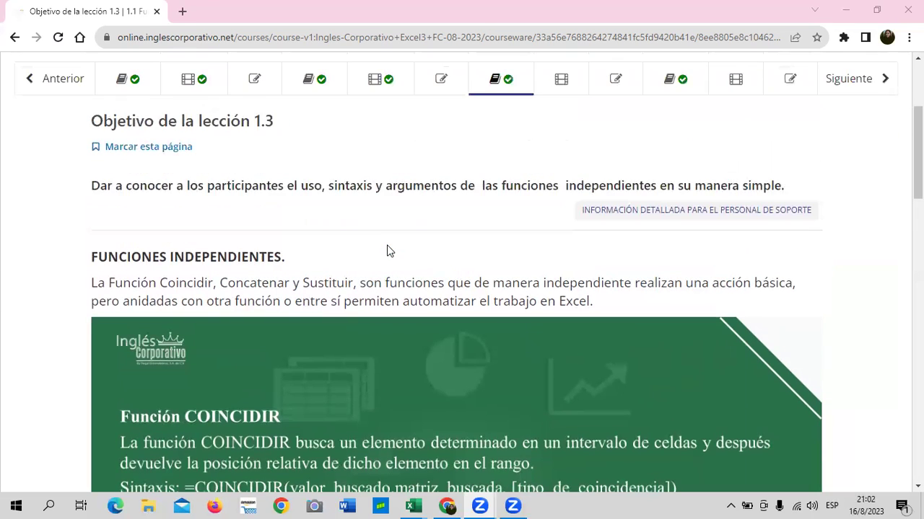
scroll(387, 250, up, 2)
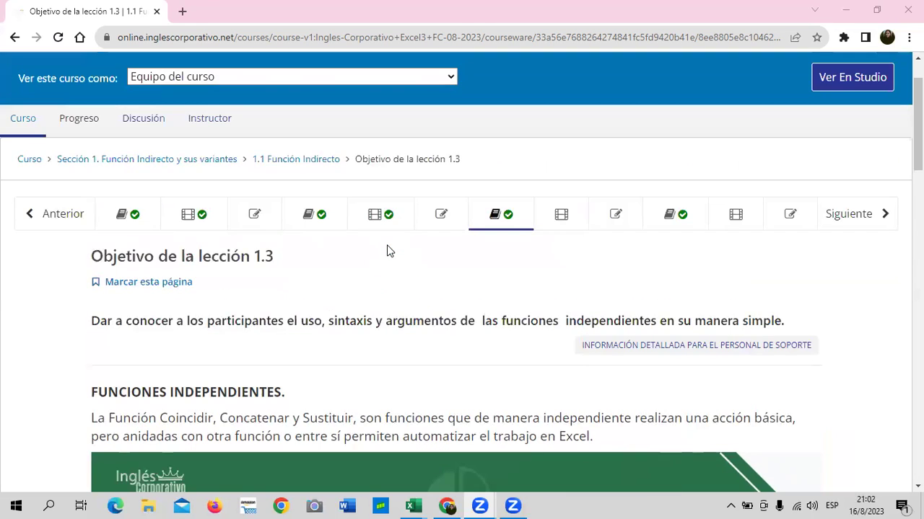
scroll(386, 249, down, 1)
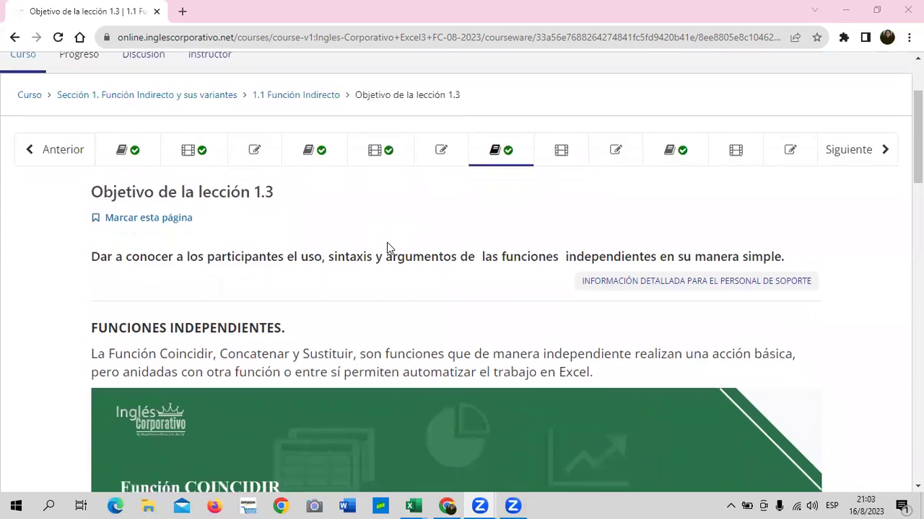
scroll(385, 239, down, 2)
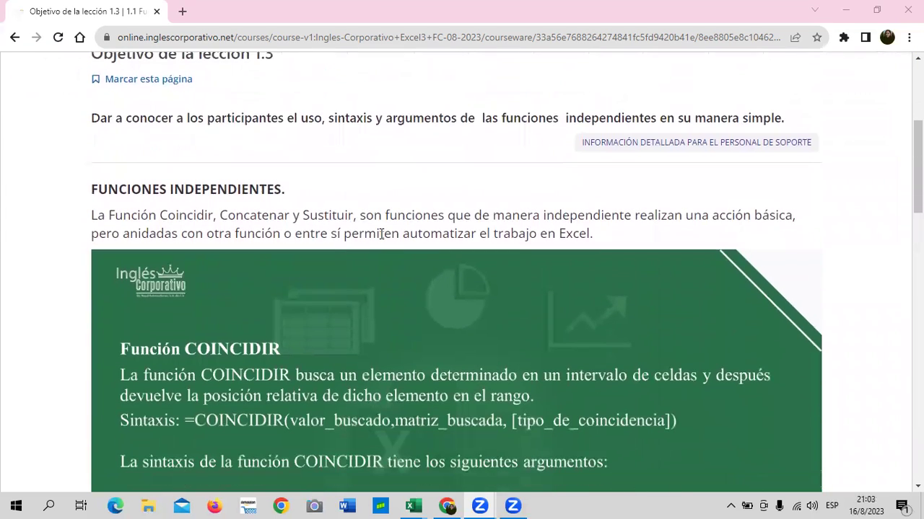
scroll(381, 235, down, 1)
scroll(381, 235, down, 3)
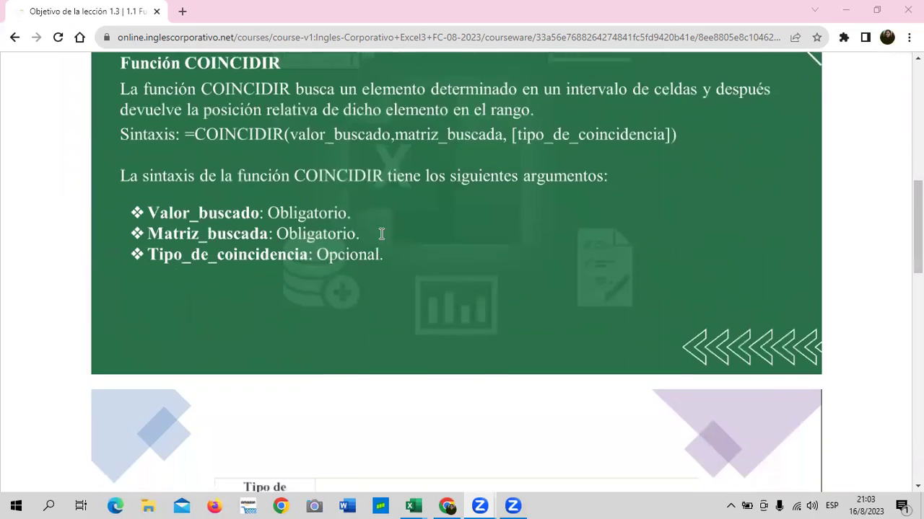
scroll(381, 234, down, 2)
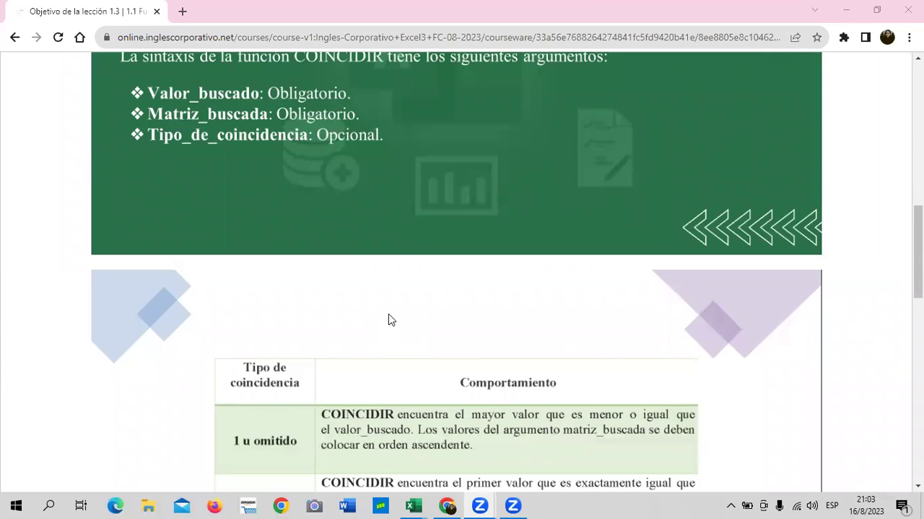
scroll(383, 301, up, 1)
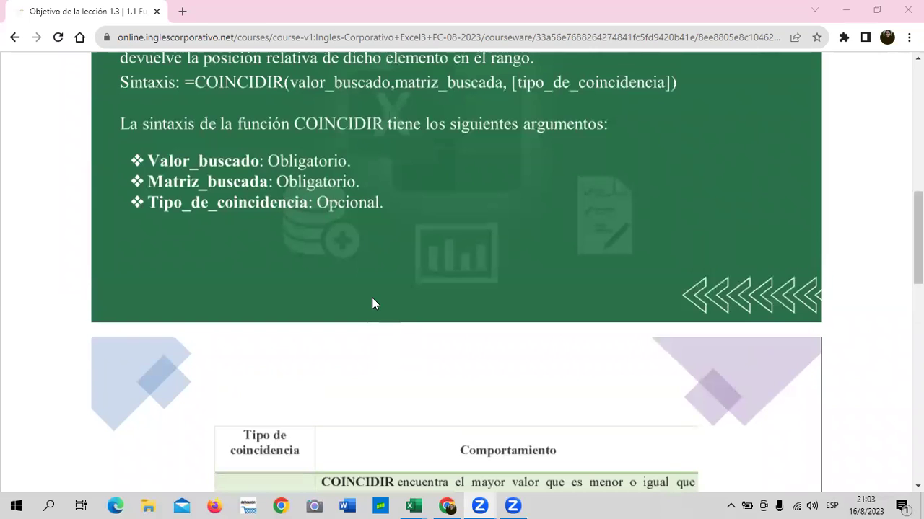
scroll(372, 299, up, 1)
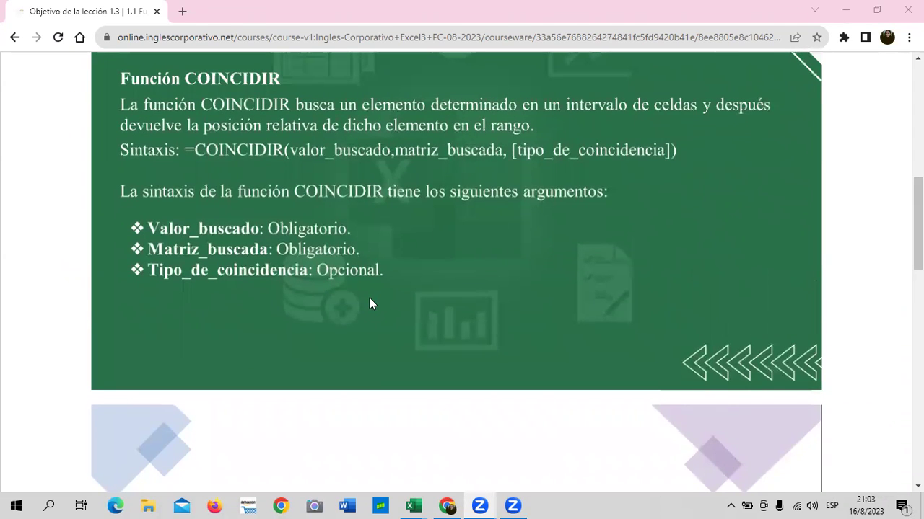
scroll(275, 255, up, 2)
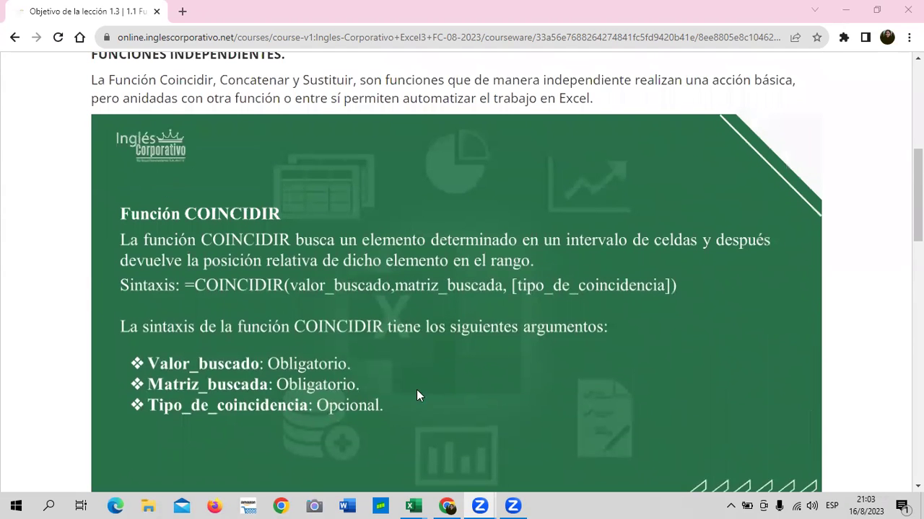
scroll(454, 246, up, 1)
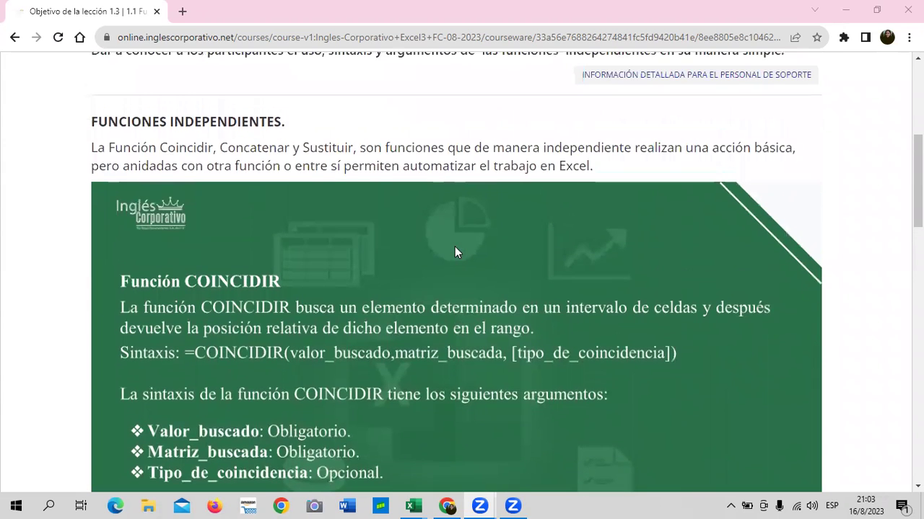
scroll(455, 246, up, 3)
scroll(454, 251, down, 1)
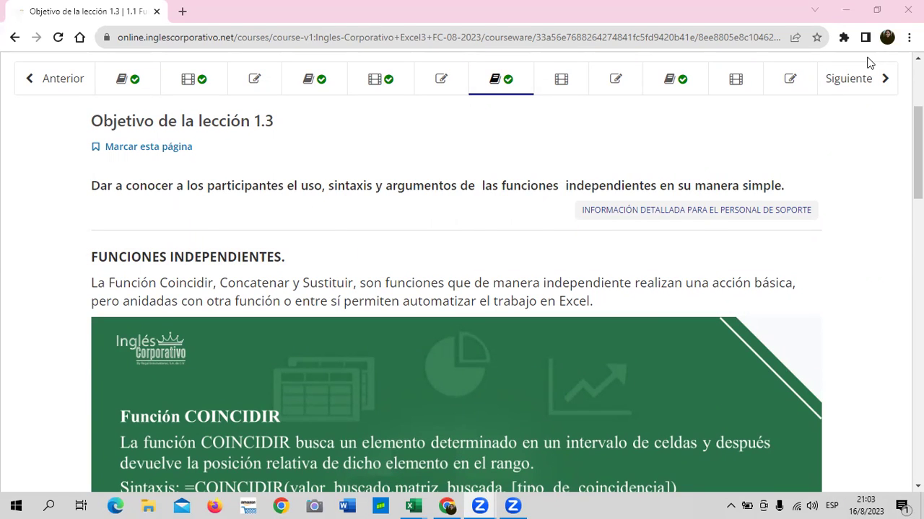
scroll(301, 218, down, 2)
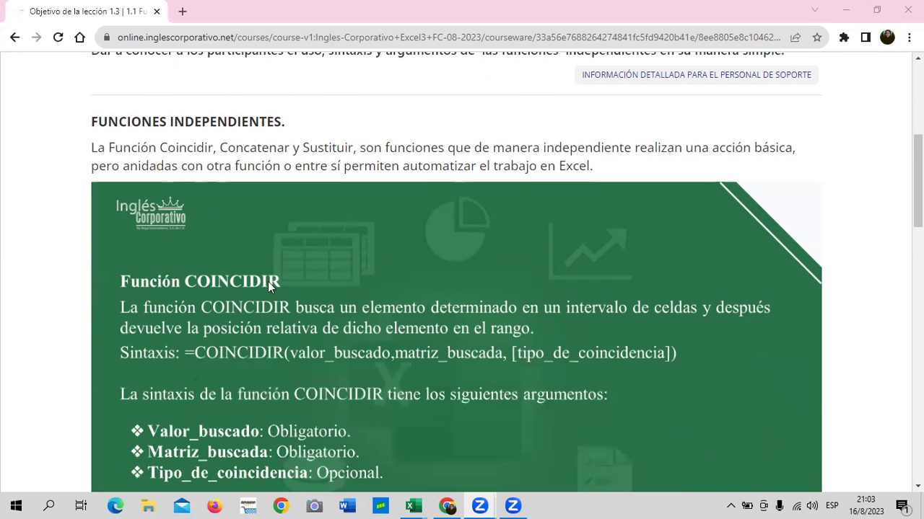
scroll(264, 284, down, 1)
scroll(254, 282, down, 2)
scroll(252, 283, down, 2)
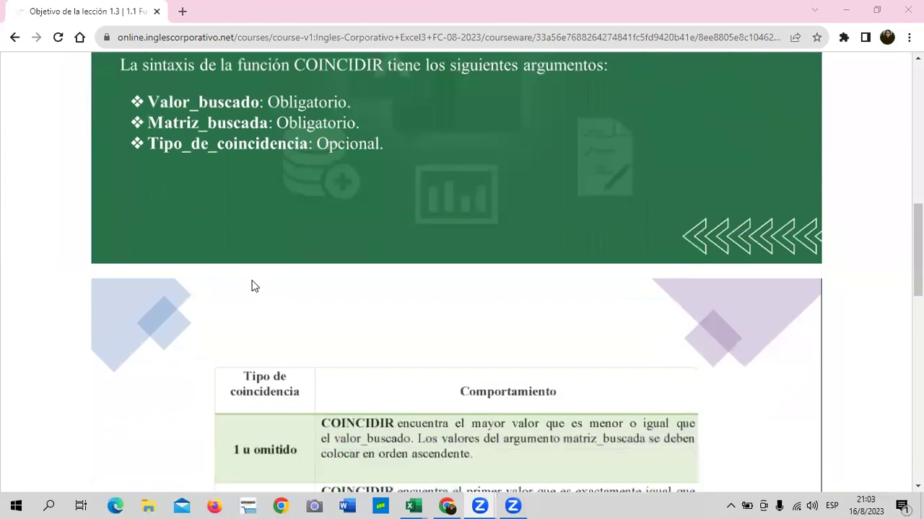
scroll(253, 285, down, 2)
scroll(252, 278, down, 3)
scroll(252, 278, down, 2)
scroll(252, 279, down, 4)
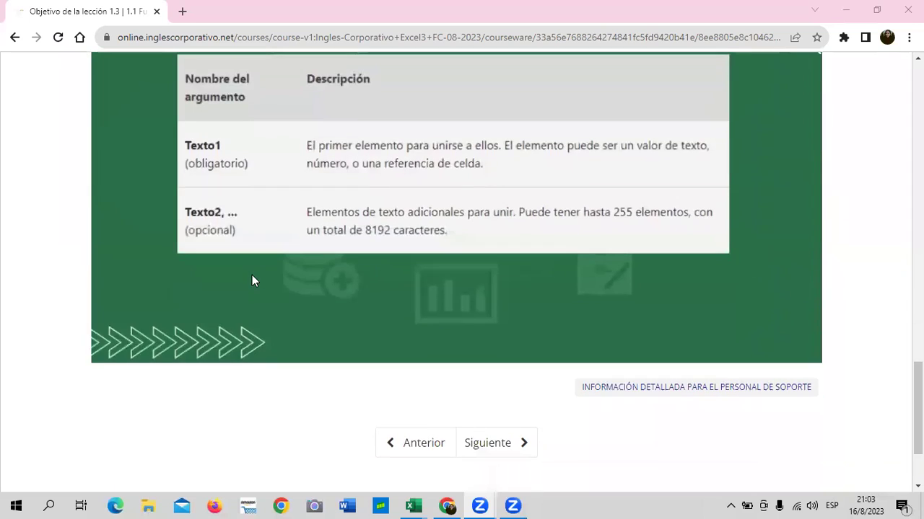
scroll(252, 278, up, 4)
scroll(252, 274, up, 5)
scroll(252, 274, up, 5)
scroll(373, 257, up, 4)
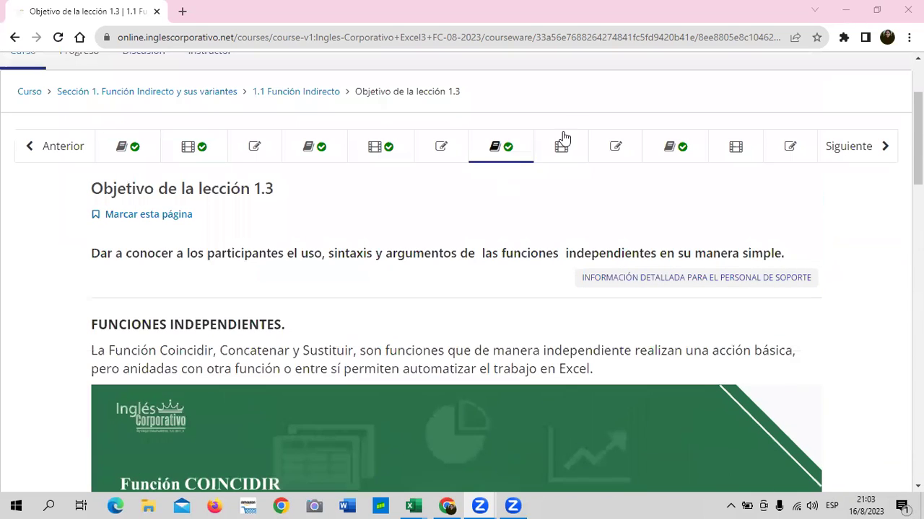
click(561, 150)
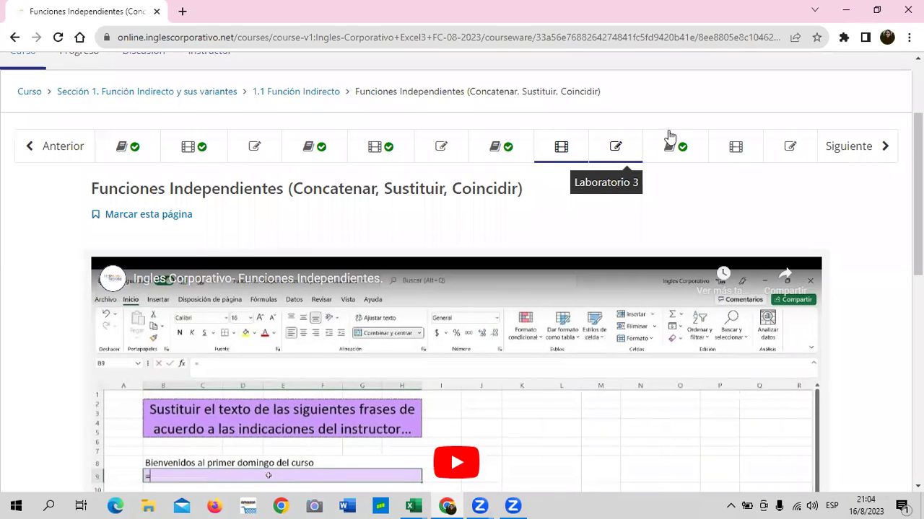
- Open the lesson 1.4 objective unit and scroll to its =INDIRECTO($F$11&"_PREC") syntax example
click(692, 150)
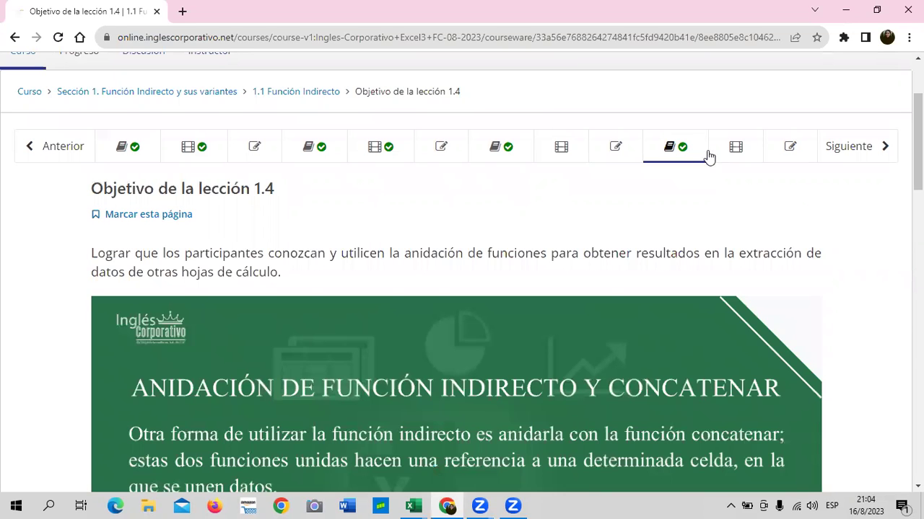
scroll(481, 215, down, 3)
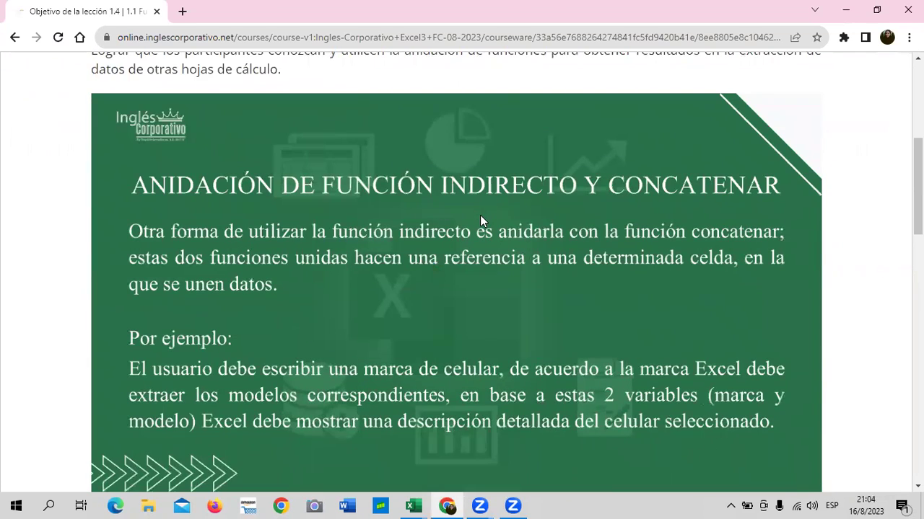
scroll(481, 212, down, 7)
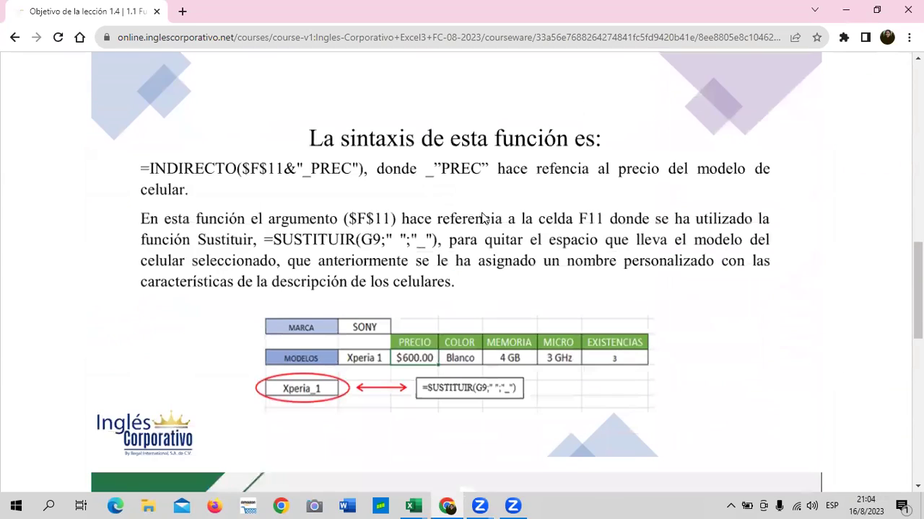
scroll(483, 210, down, 1)
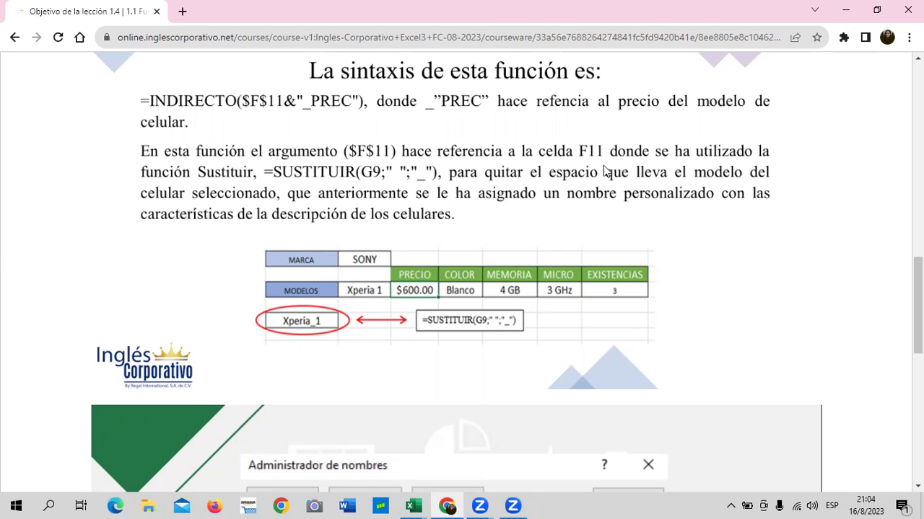
- Bring the Función Indirecto 3 - copia workbook to the front in Excel
scroll(599, 180, up, 1)
scroll(599, 181, down, 1)
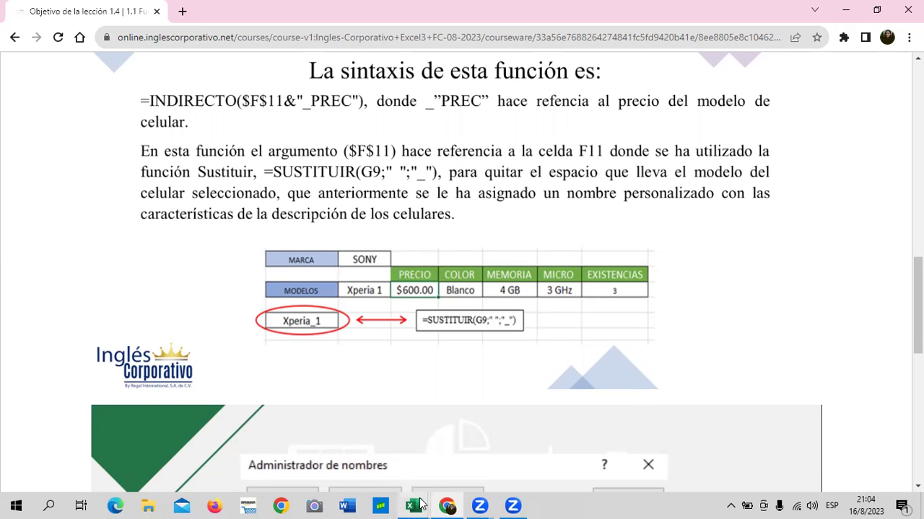
mouse_move(421, 505)
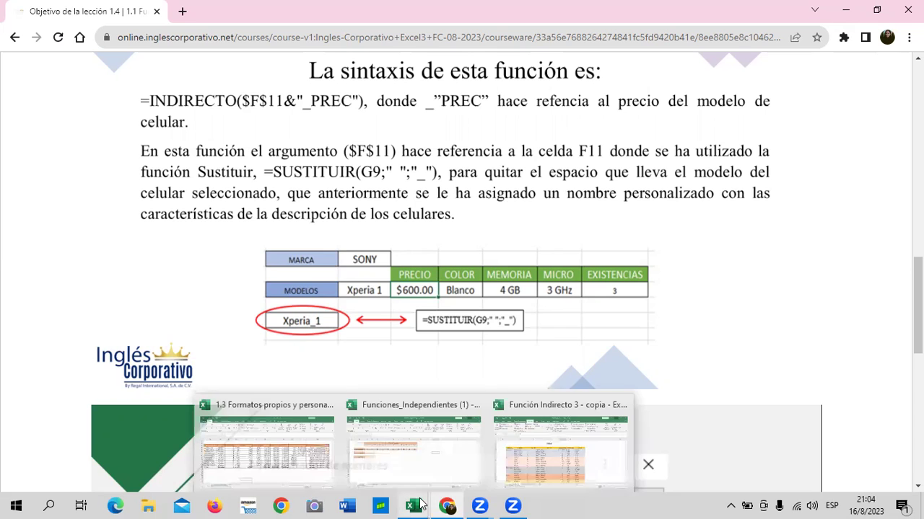
click(536, 455)
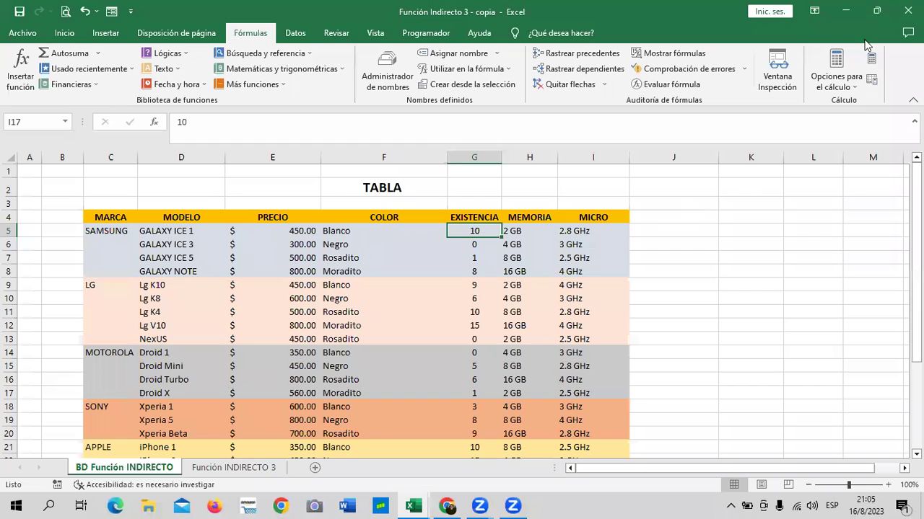
- Scroll through the BD Función INDIRECTO phone table with price, colour, stock, memory and micro columns
scroll(539, 208, down, 2)
scroll(540, 207, up, 2)
scroll(540, 207, down, 1)
scroll(435, 282, down, 2)
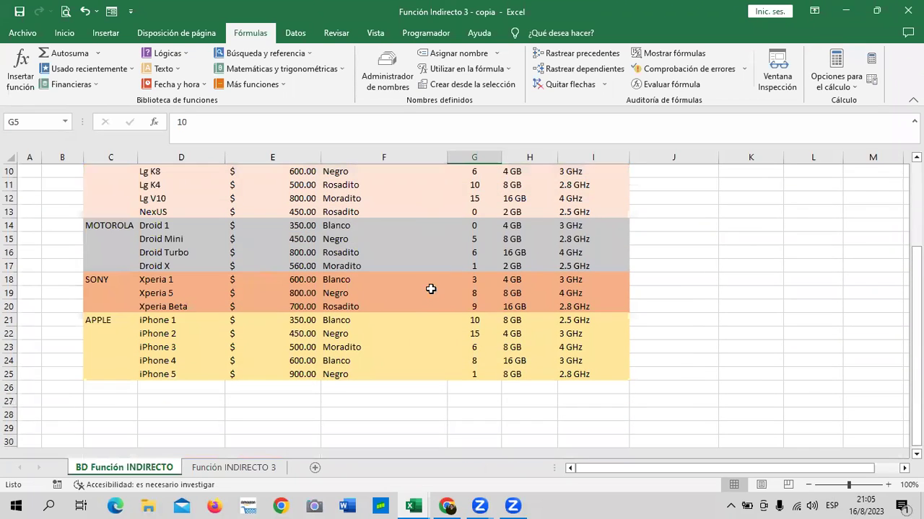
scroll(422, 311, up, 2)
scroll(421, 312, up, 1)
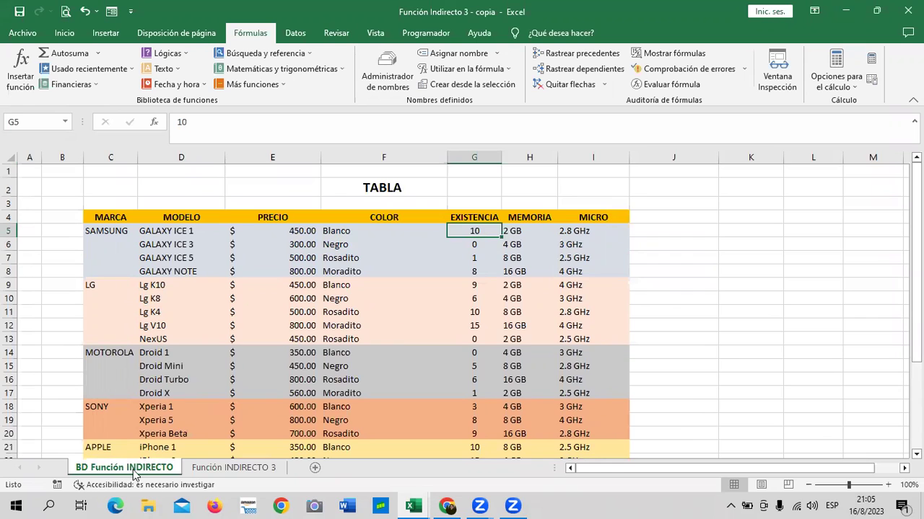
scroll(159, 299, down, 1)
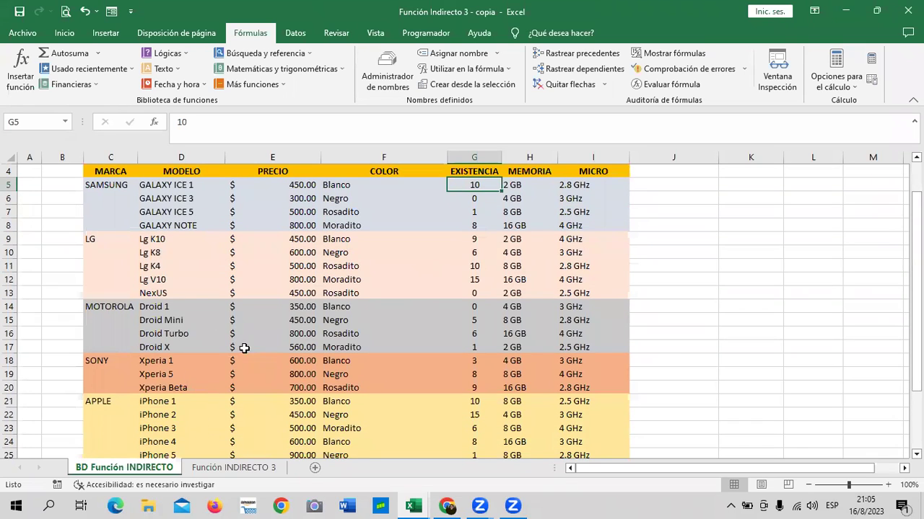
scroll(244, 349, up, 1)
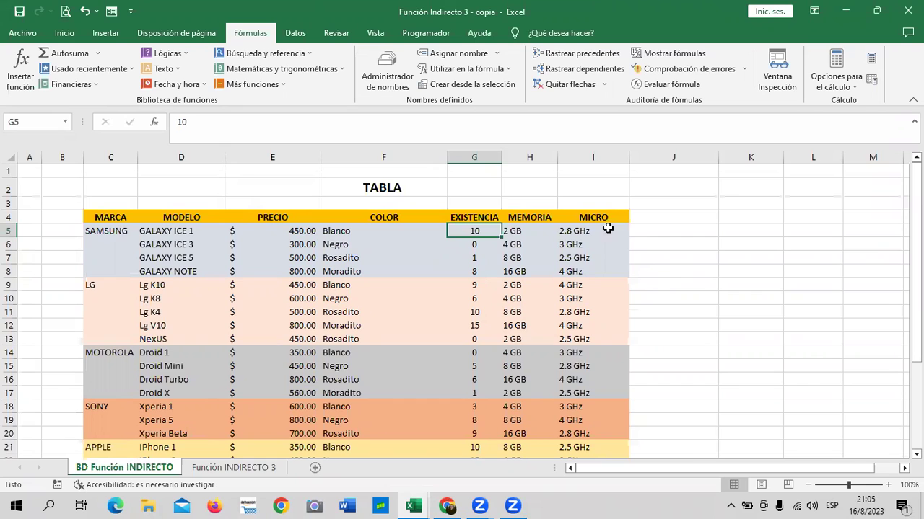
scroll(591, 251, down, 3)
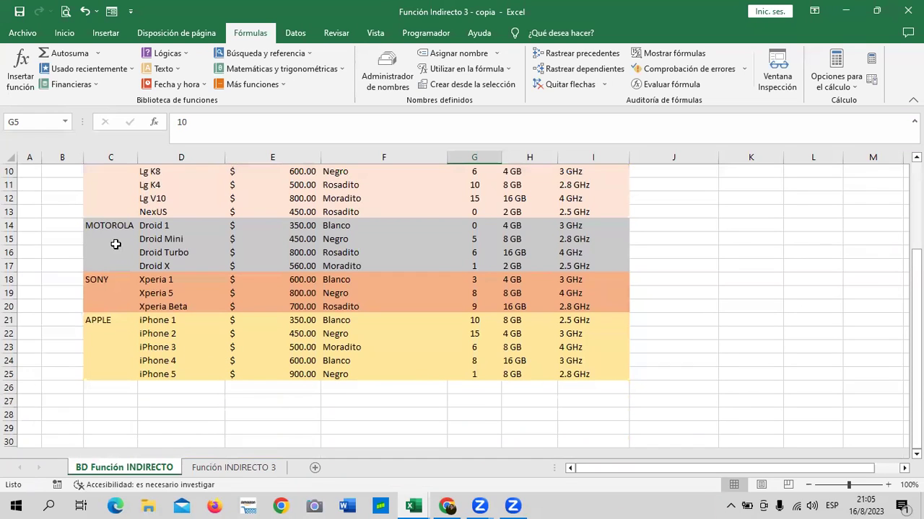
- On the Función INDIRECTO 3 sheet, review brand cell G7 (SAMSUNG) and the MODELOS cells in row 9
click(243, 469)
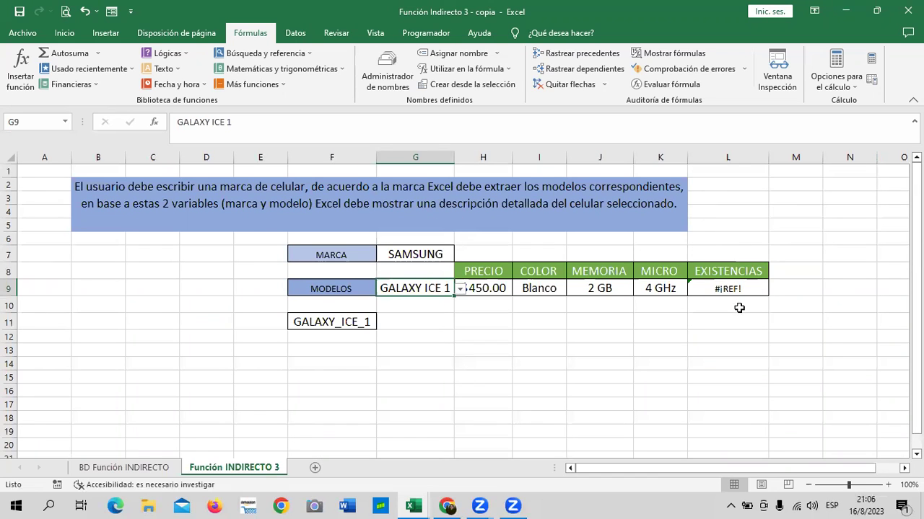
click(425, 254)
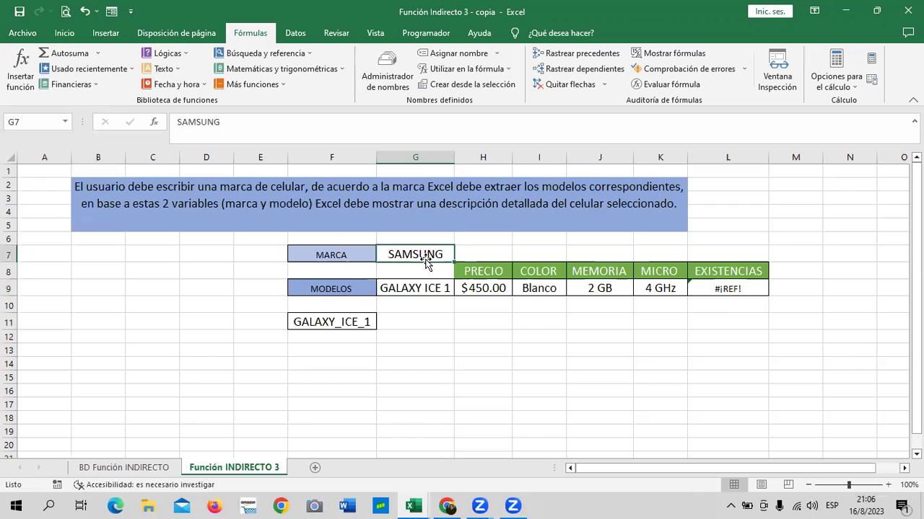
click(346, 290)
click(416, 292)
click(418, 254)
click(127, 468)
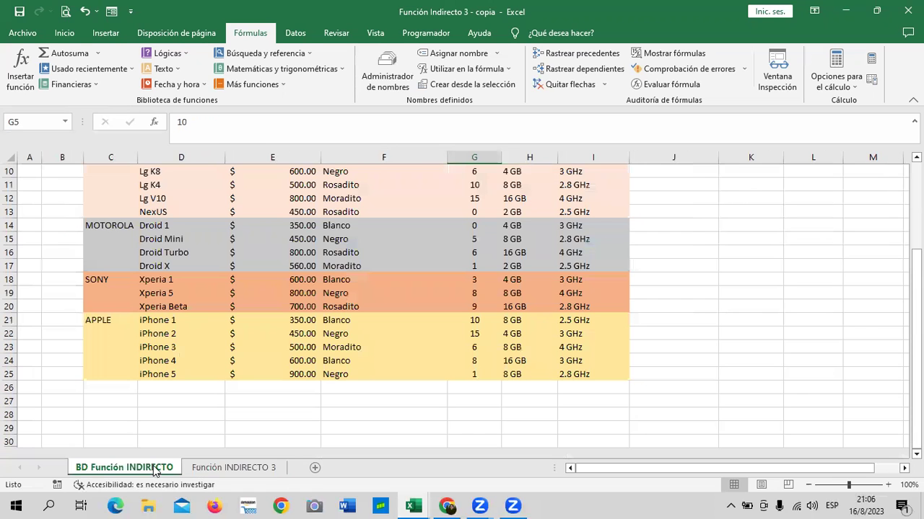
scroll(124, 344, up, 2)
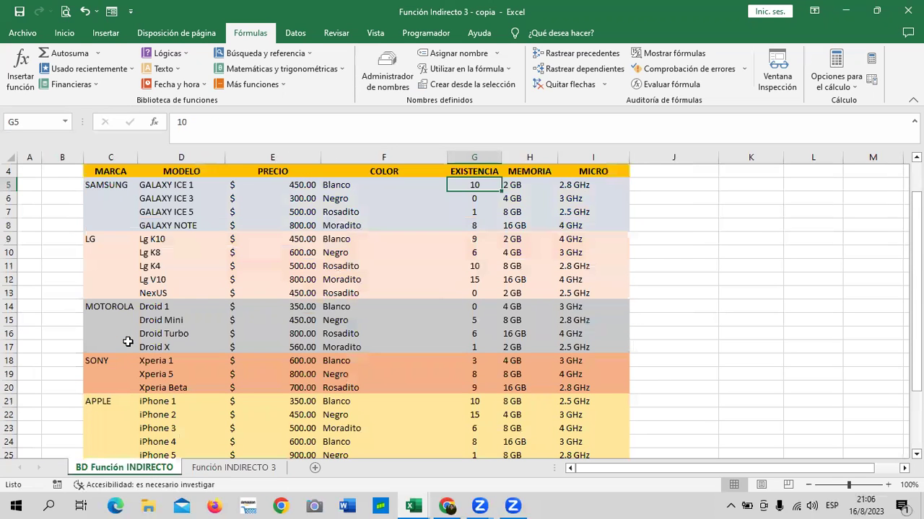
scroll(128, 342, down, 1)
click(196, 469)
click(402, 287)
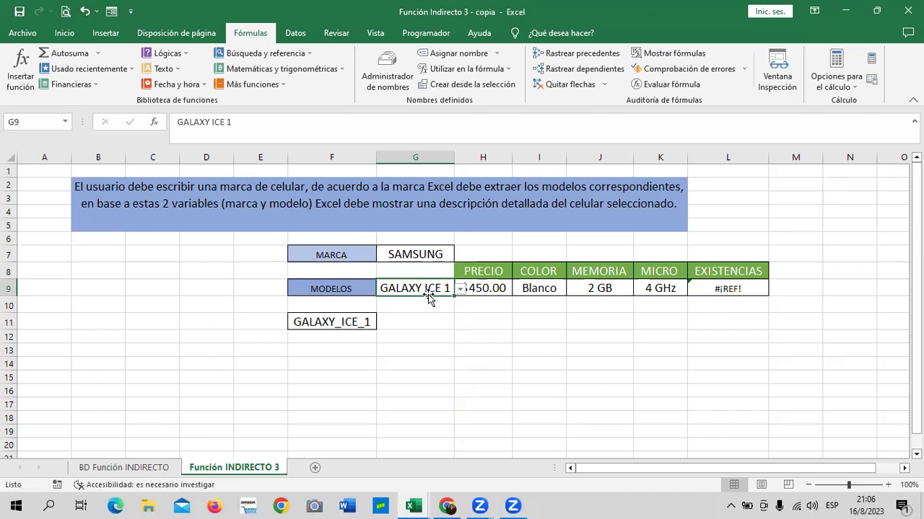
click(462, 289)
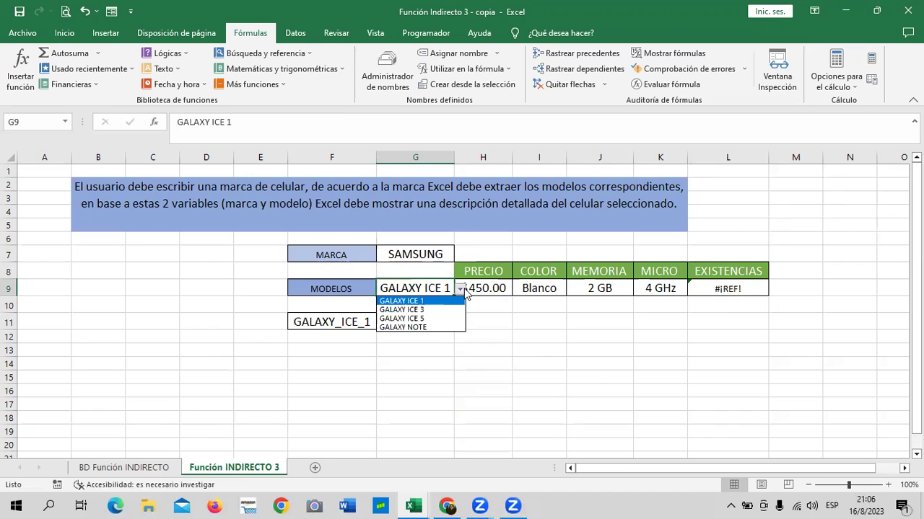
click(437, 318)
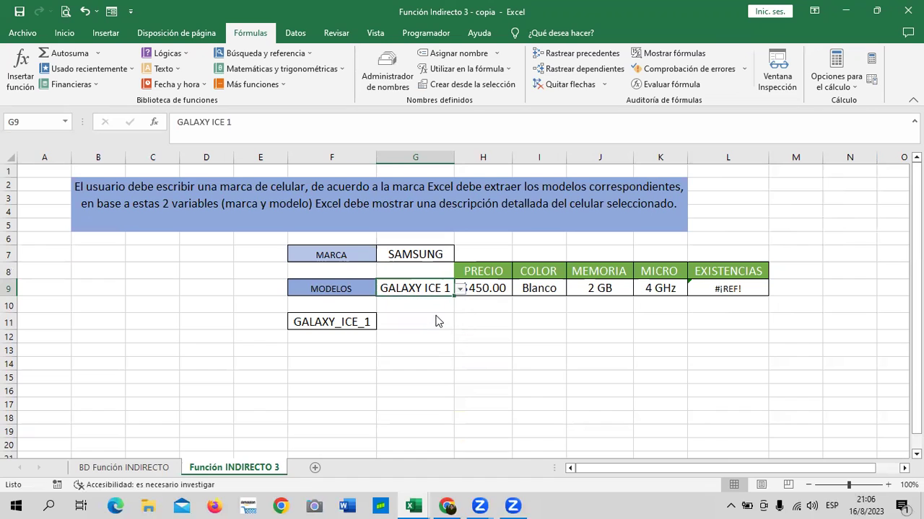
click(437, 258)
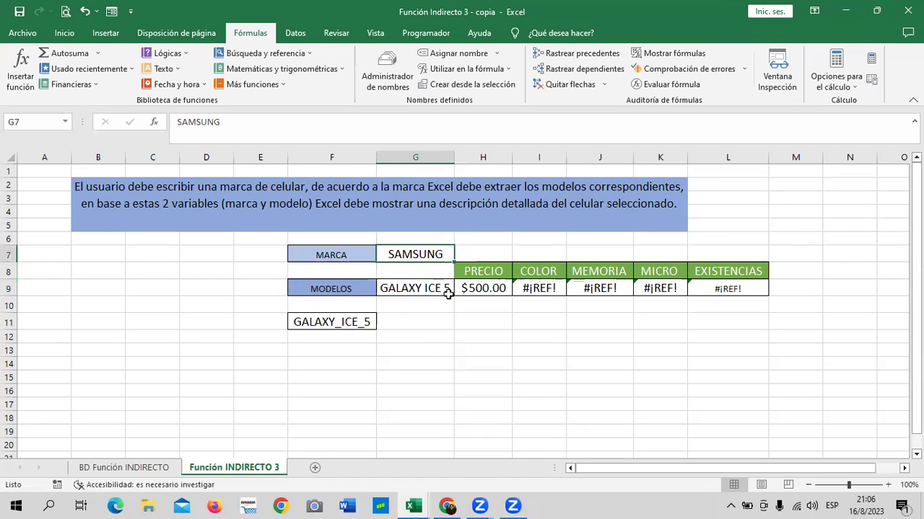
click(433, 289)
click(459, 288)
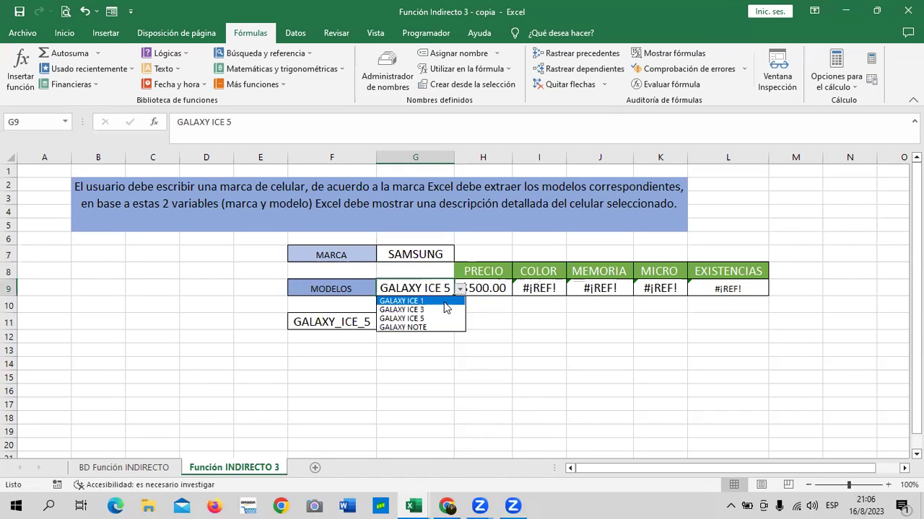
click(442, 301)
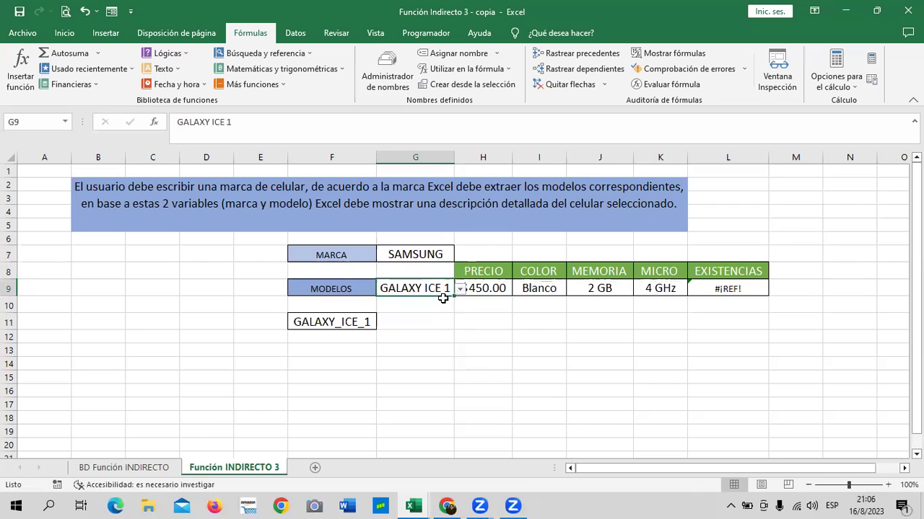
click(474, 288)
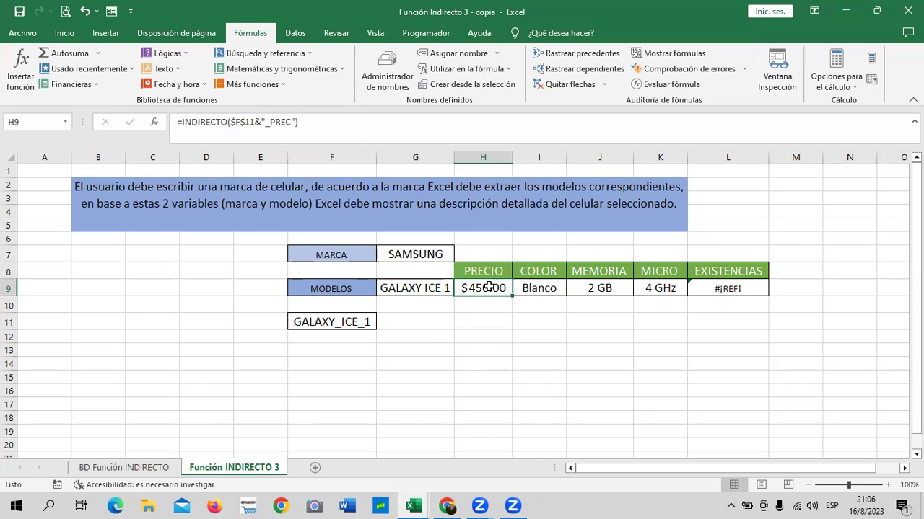
click(539, 288)
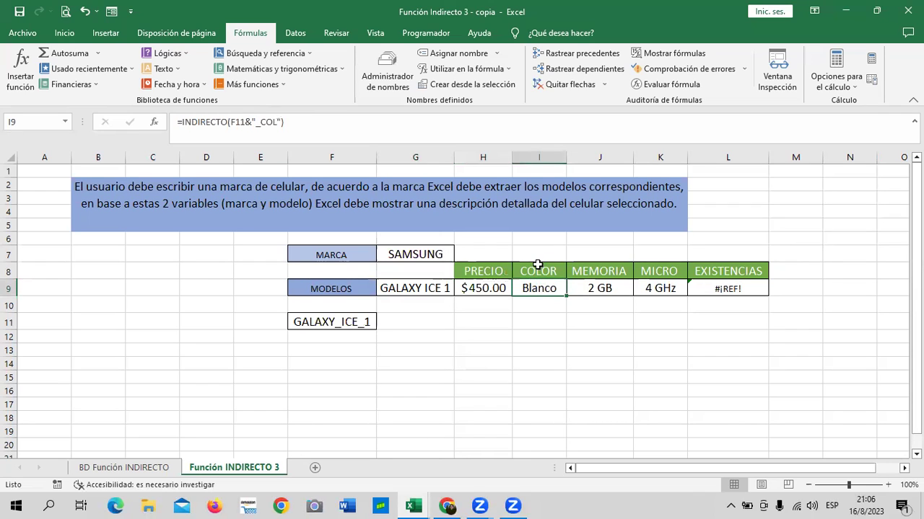
click(607, 289)
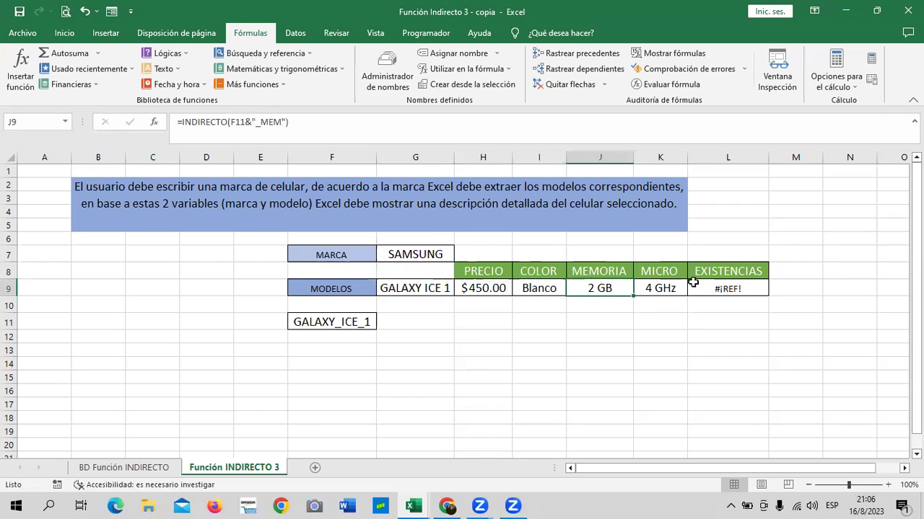
click(669, 290)
click(715, 285)
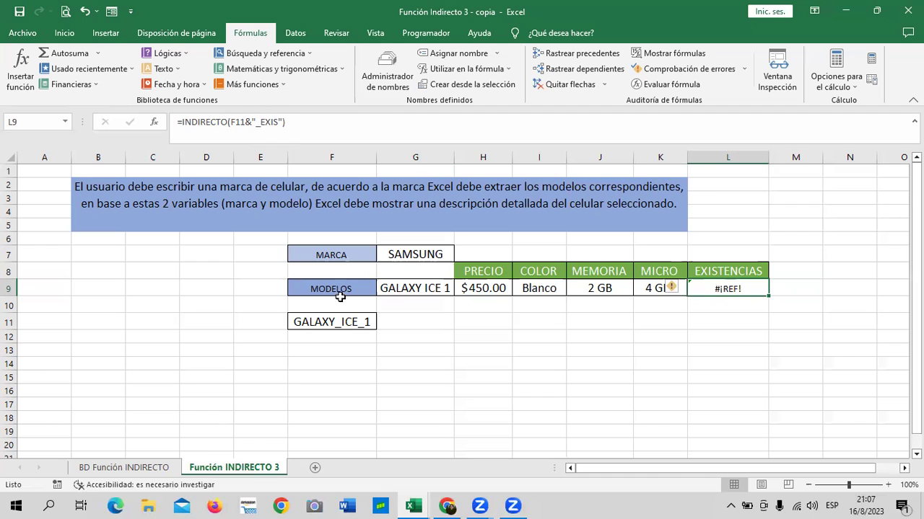
click(352, 322)
click(124, 467)
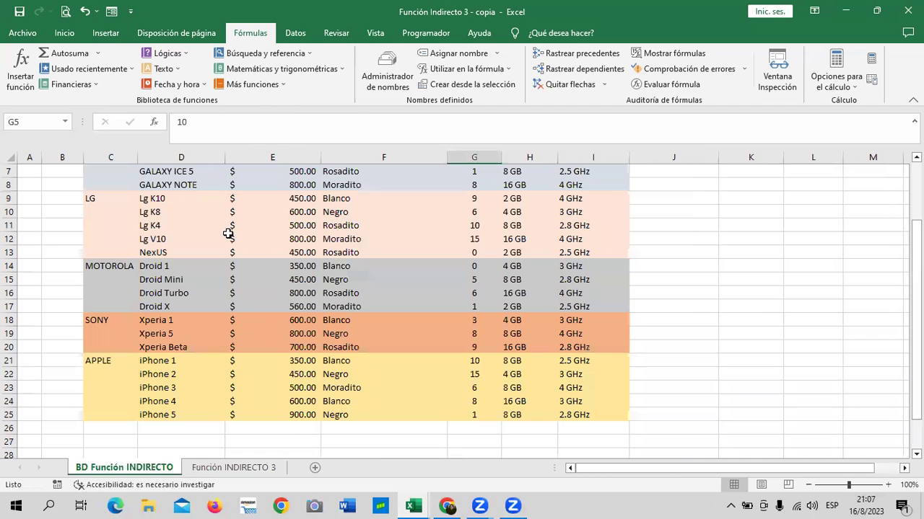
scroll(181, 260, up, 1)
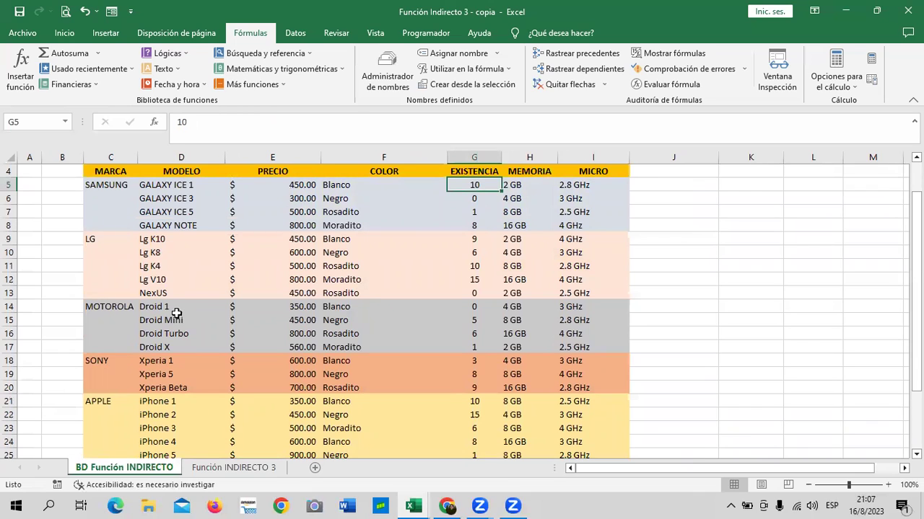
click(700, 276)
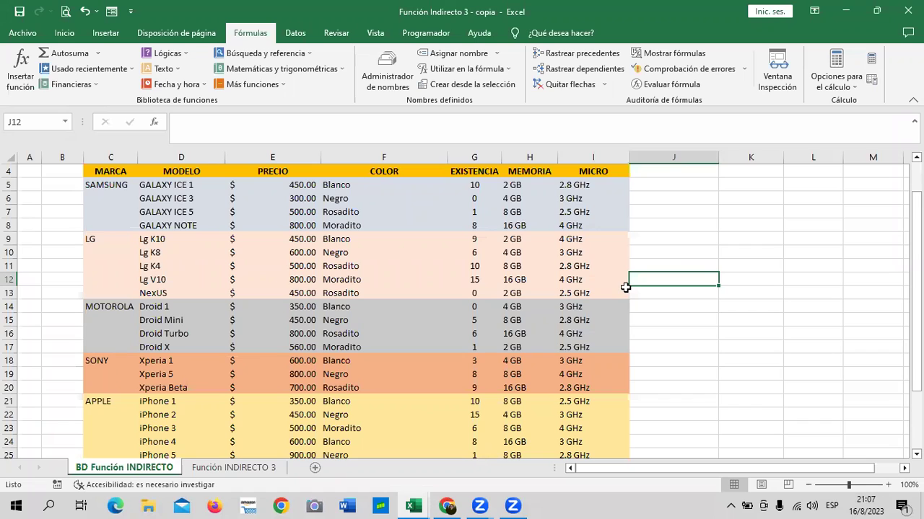
click(176, 195)
click(174, 280)
scroll(174, 277, down, 1)
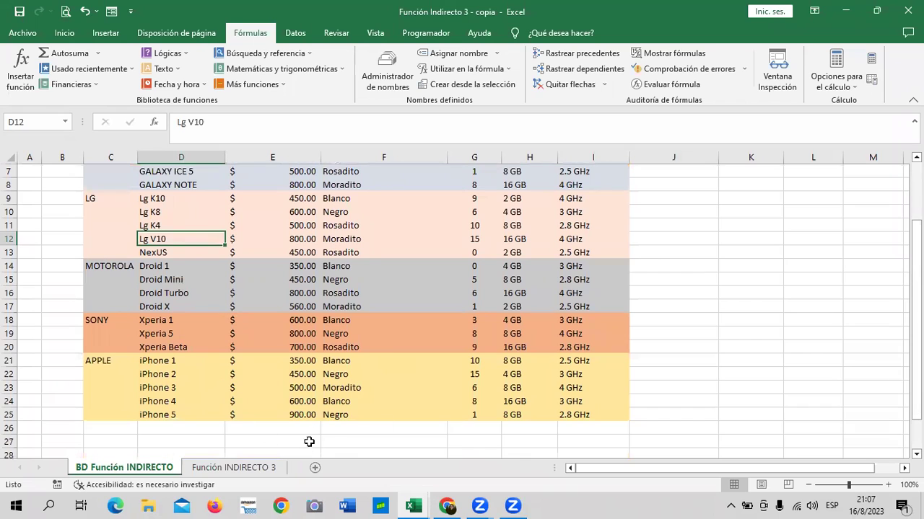
click(275, 471)
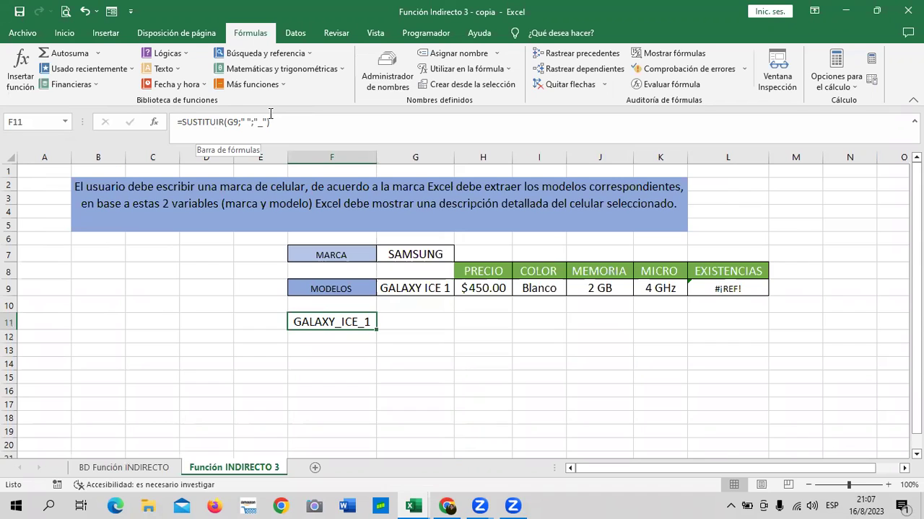
- Inspect the H9 price and F11 SUSTITUIR formulas, then open the Administrador de nombres list
click(497, 286)
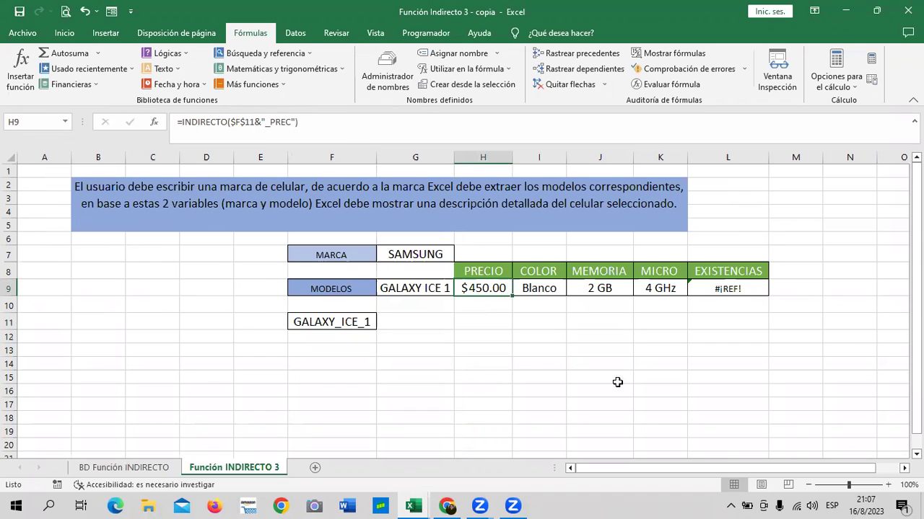
click(353, 322)
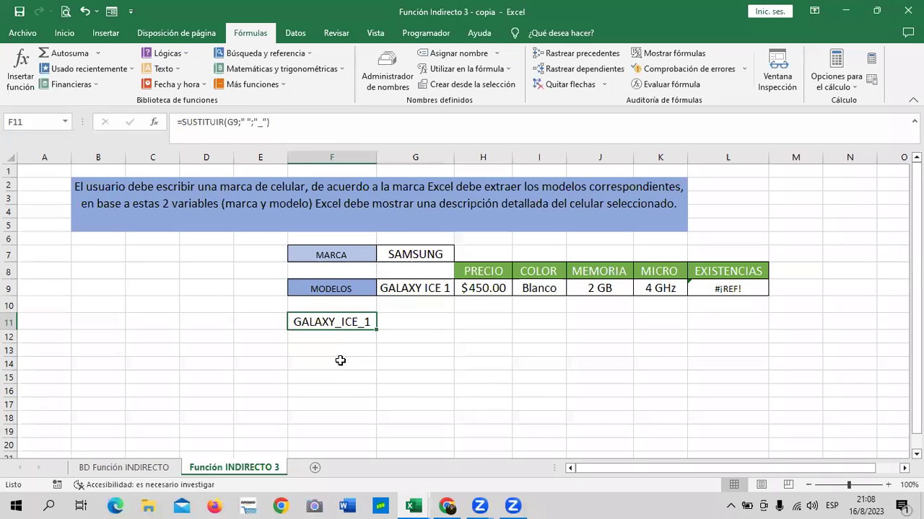
click(136, 468)
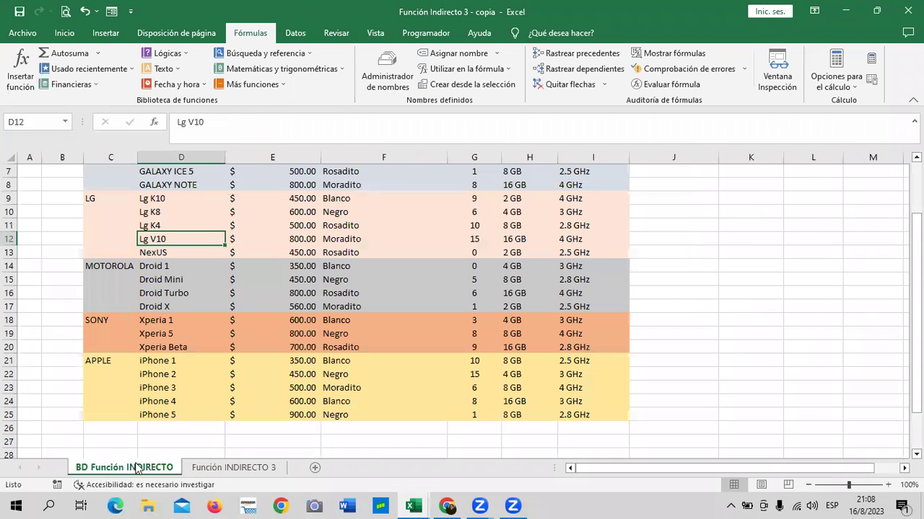
click(230, 468)
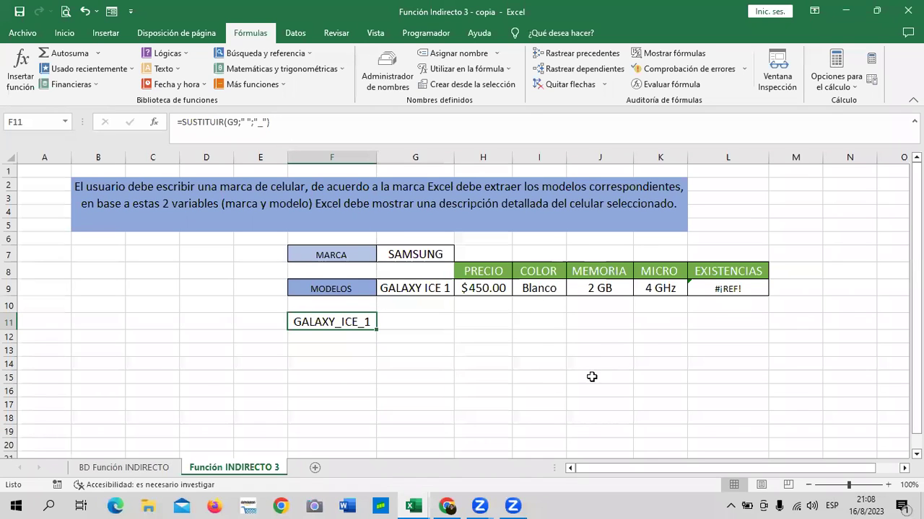
click(391, 72)
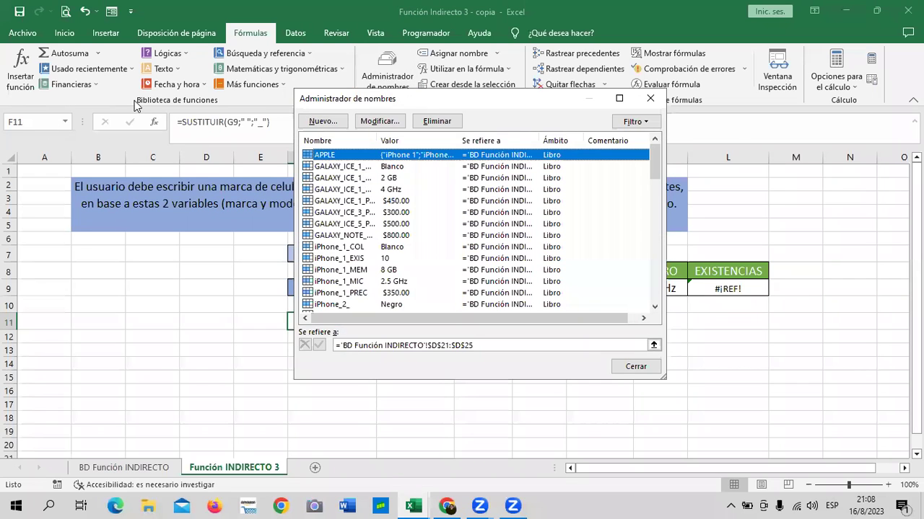
- Scroll the defined names down to the Xperia entries, then close the Administrador de nombres dialog
mouse_move(654, 162)
mouse_down()
mouse_move(638, 283)
mouse_move(667, 150)
mouse_up()
scroll(376, 217, down, 1)
scroll(430, 223, down, 3)
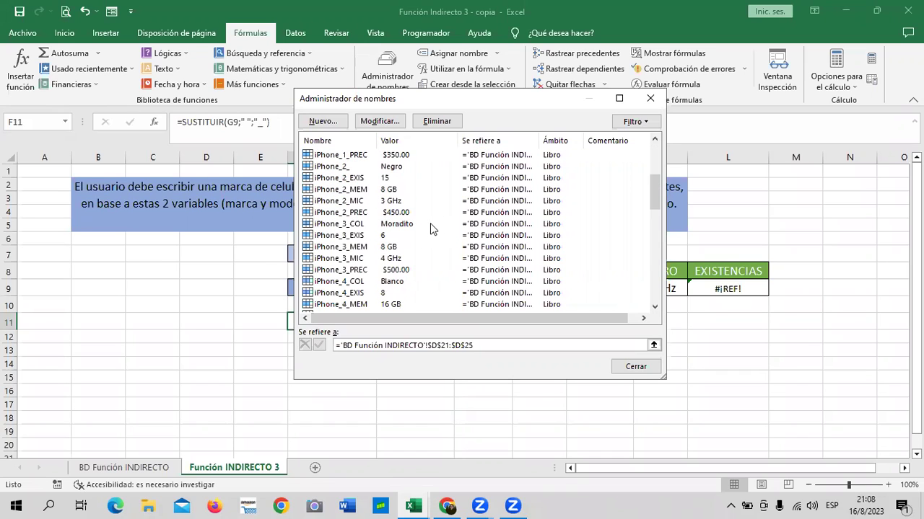
scroll(430, 229, down, 7)
scroll(430, 229, down, 5)
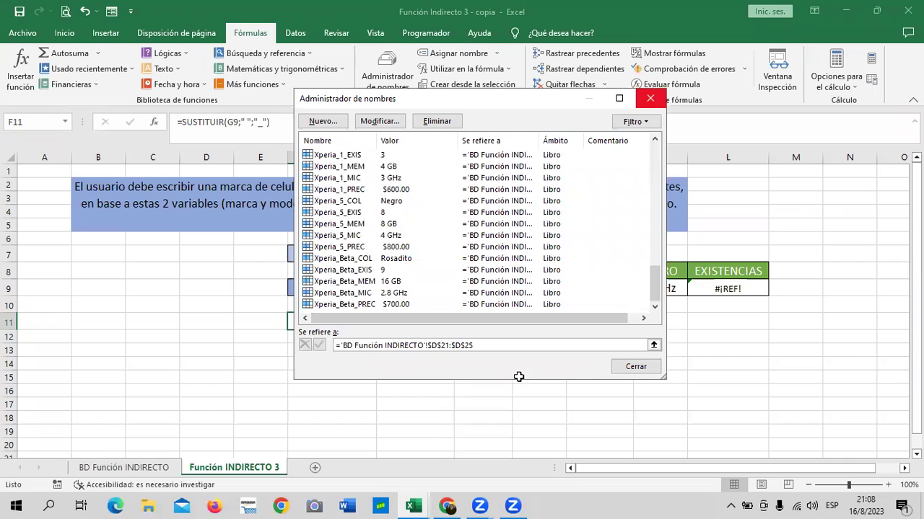
key(Escape)
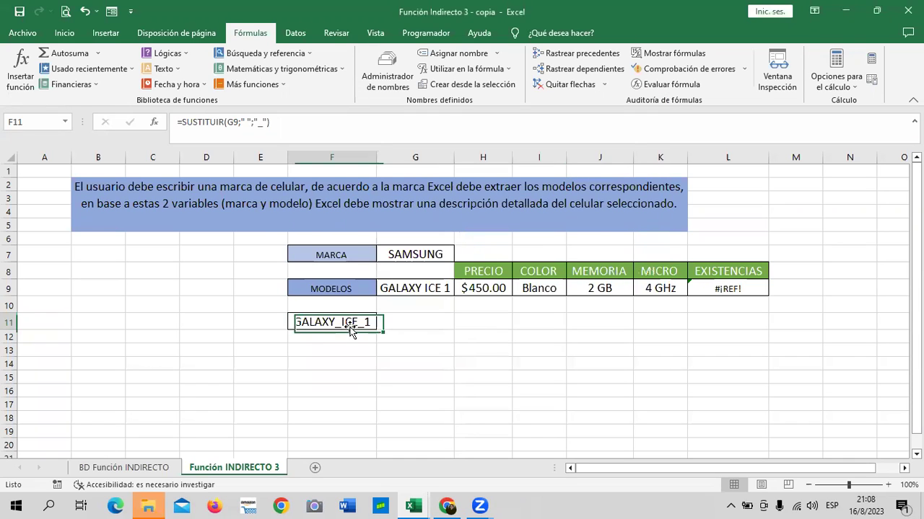
click(406, 287)
click(361, 318)
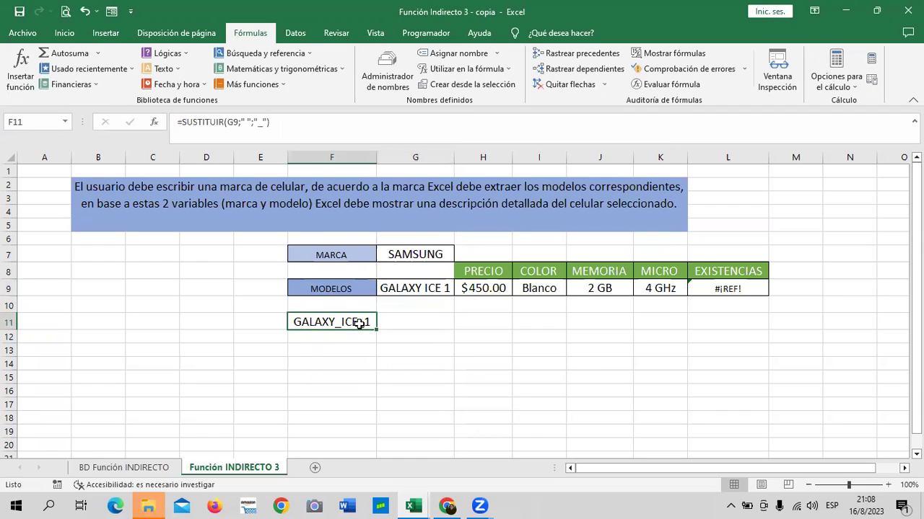
click(428, 289)
click(358, 325)
mouse_move(415, 505)
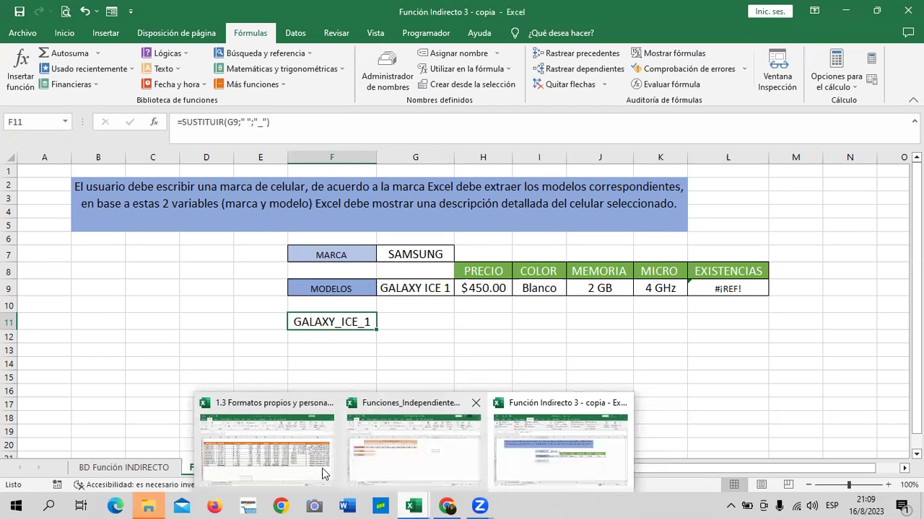
- Bring the Funciones_Independientes workbook forward and look at cell D10 on the CONCATENACIÓN sheet
click(425, 456)
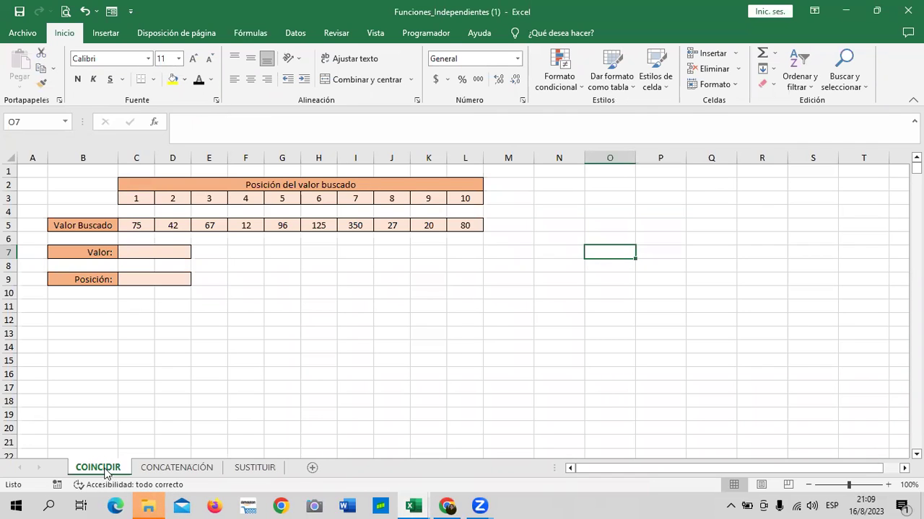
click(155, 473)
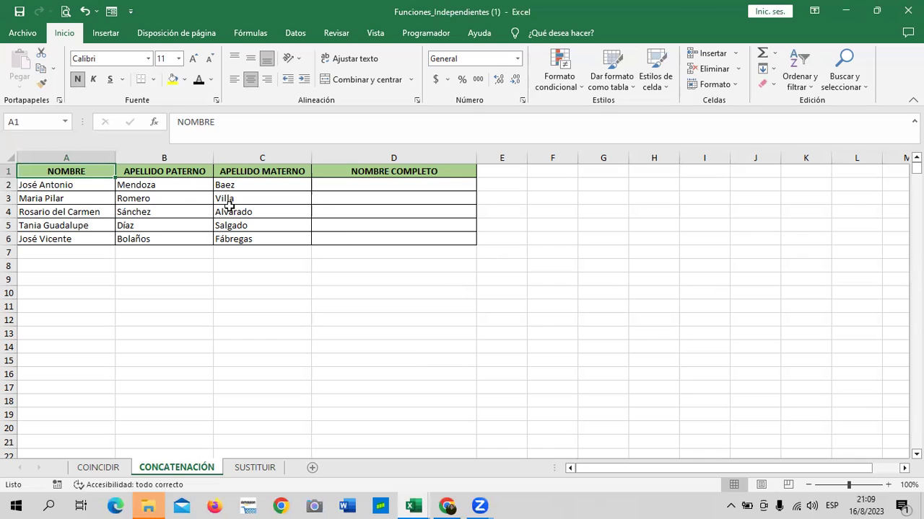
click(380, 293)
- Review the SUSTITUIR sheet's phrases and empty purple cells, then return to the course page
click(254, 466)
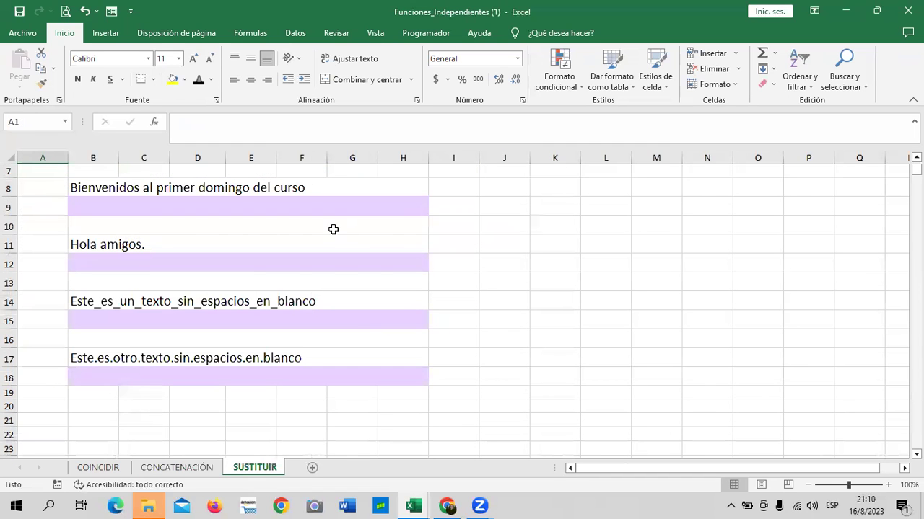
scroll(268, 346, down, 3)
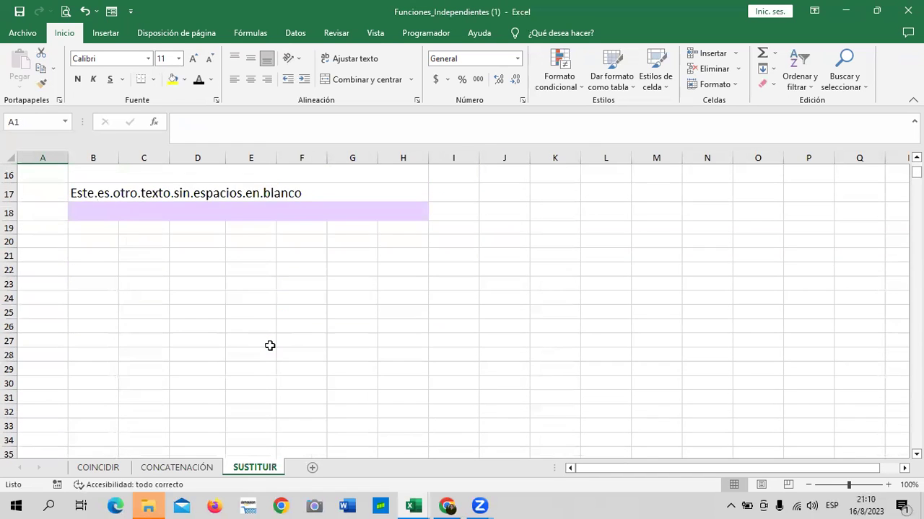
scroll(272, 345, up, 4)
scroll(271, 345, up, 1)
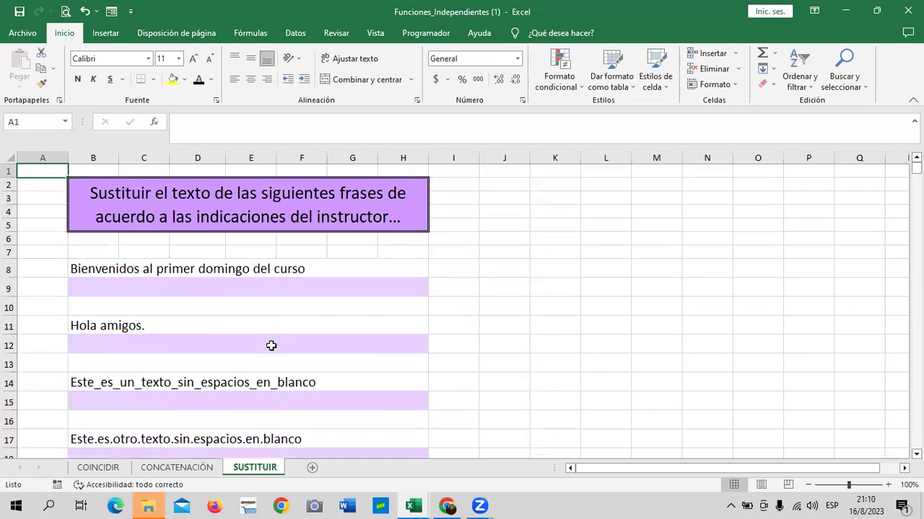
click(545, 301)
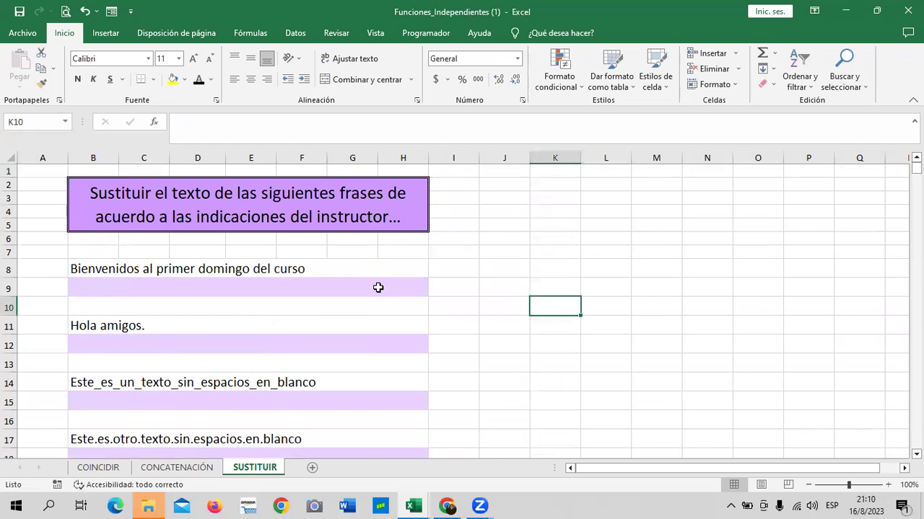
click(456, 503)
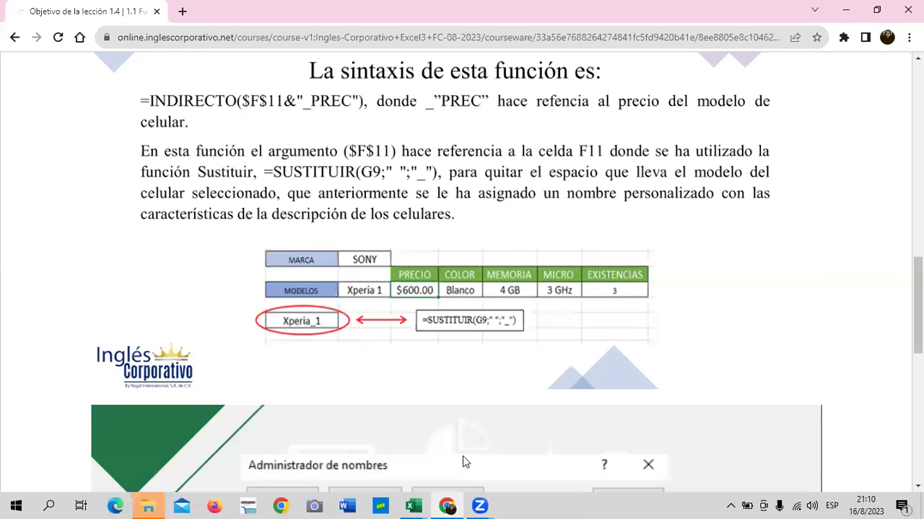
- Open the Funciones Independientes (Concatenar, Sustituir, Coincidir) video unit and bring its player into view
scroll(471, 381, up, 5)
scroll(483, 356, up, 1)
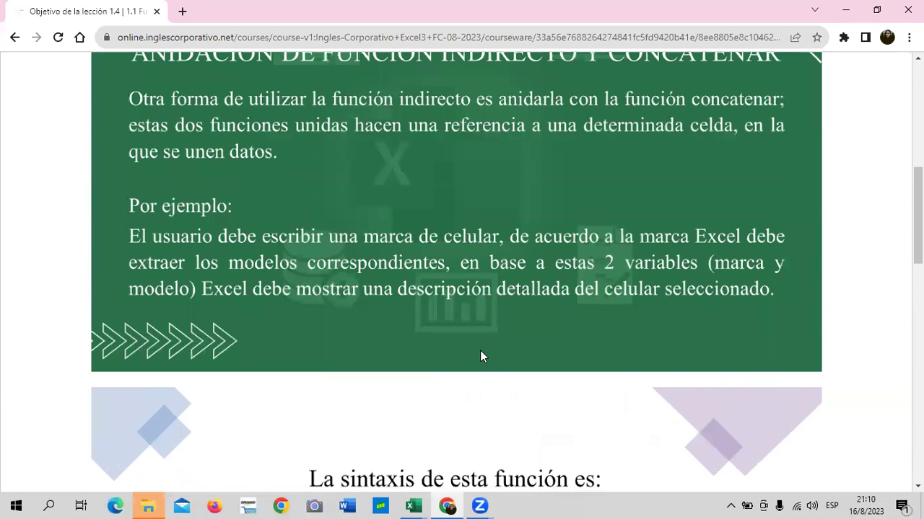
scroll(523, 289, up, 5)
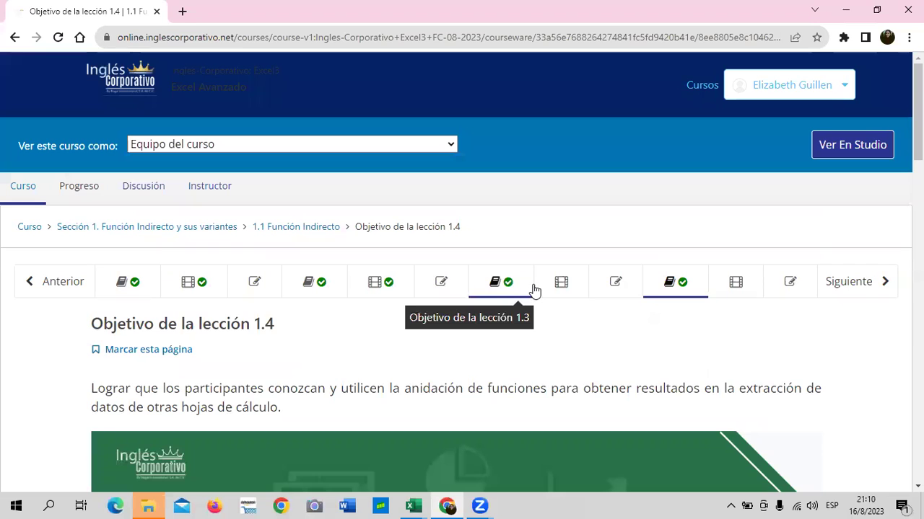
click(534, 289)
click(542, 288)
scroll(543, 284, down, 2)
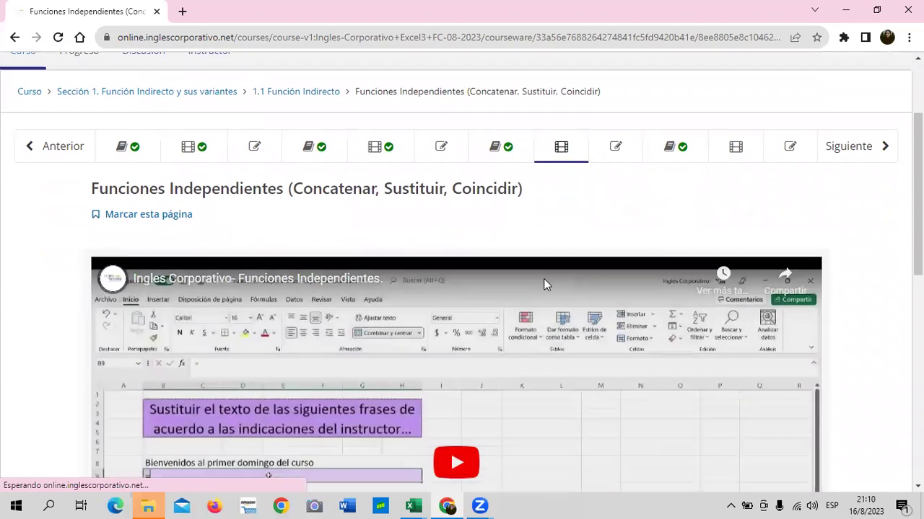
scroll(543, 281, down, 4)
scroll(505, 296, up, 2)
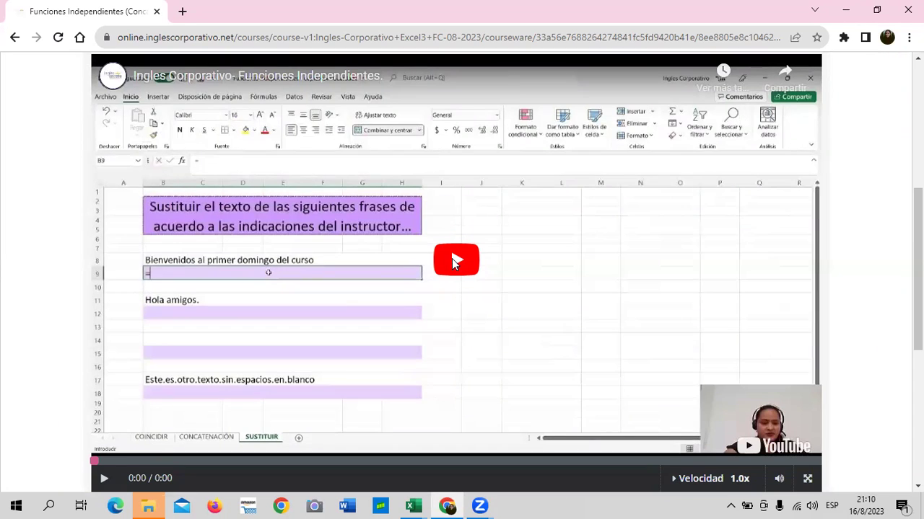
- Start playing the Funciones Independientes lesson video
click(451, 264)
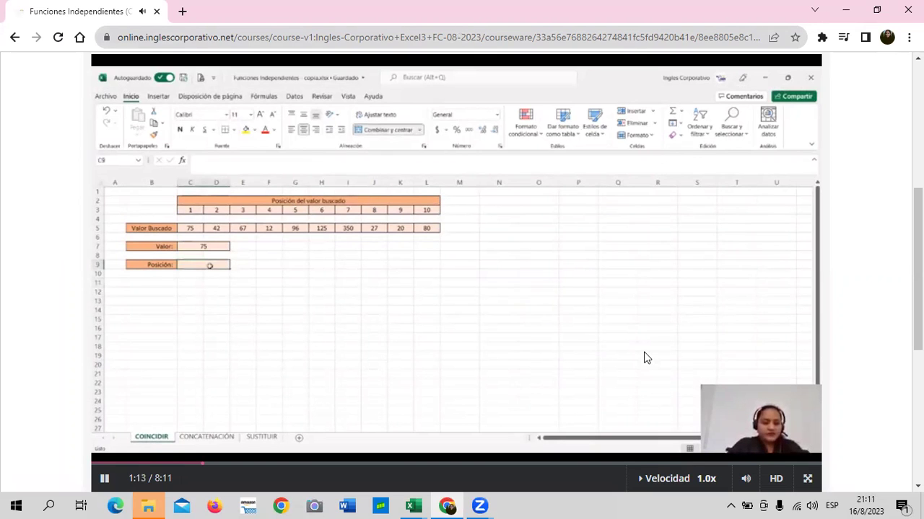
- Let the Funciones Independientes video play through to 8:11 and its suggested-videos grid
mouse_move(649, 384)
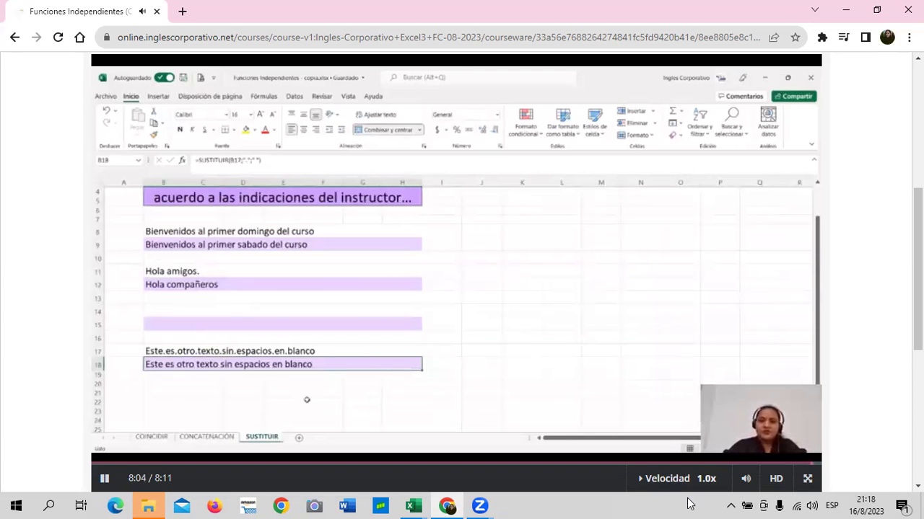
mouse_move(818, 207)
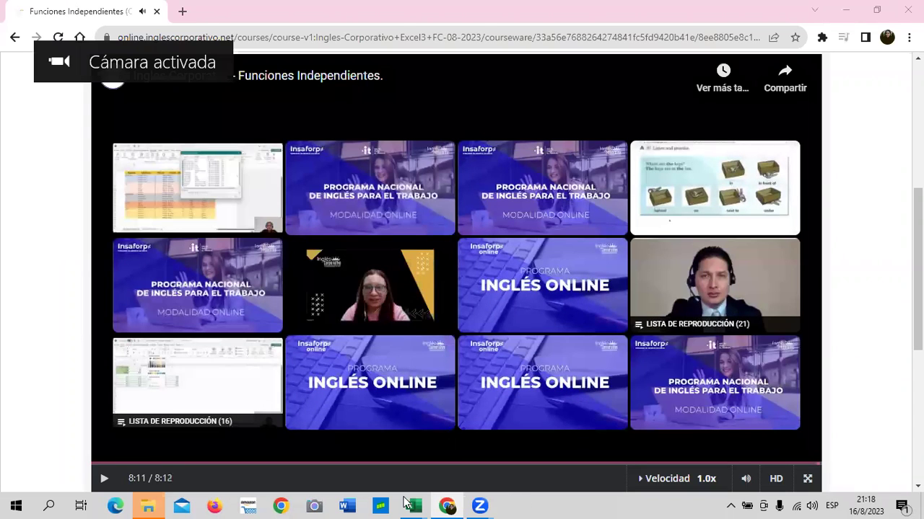
- Switch from the browser to the Funciones_Independientes (1) Excel window on its SUSTITUIR sheet
mouse_move(408, 504)
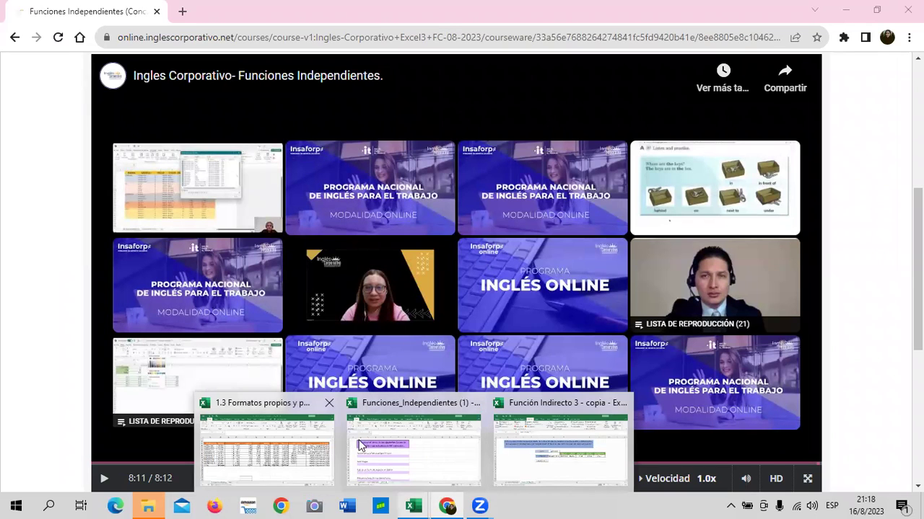
click(441, 456)
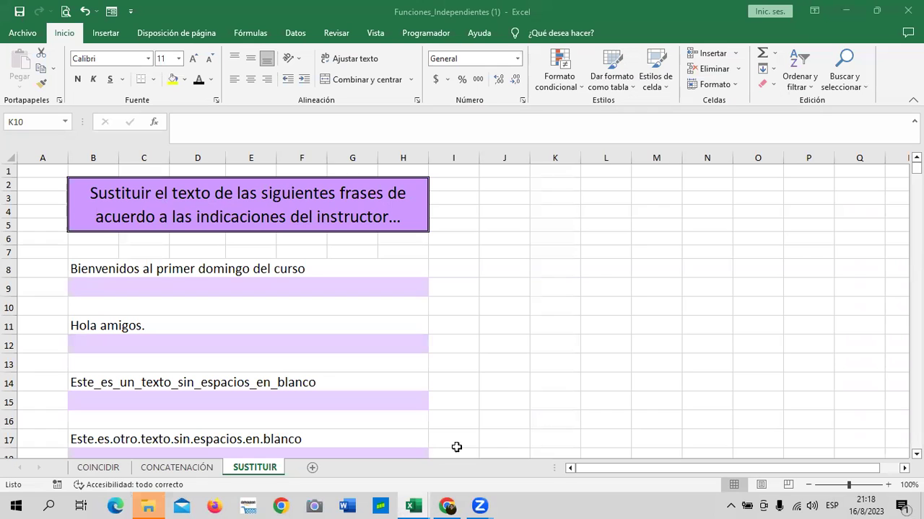
- Bring Funciones_Independientes forward, glance at Función Indirecto 3 - copia, then return to Funciones_Independientes
click(547, 314)
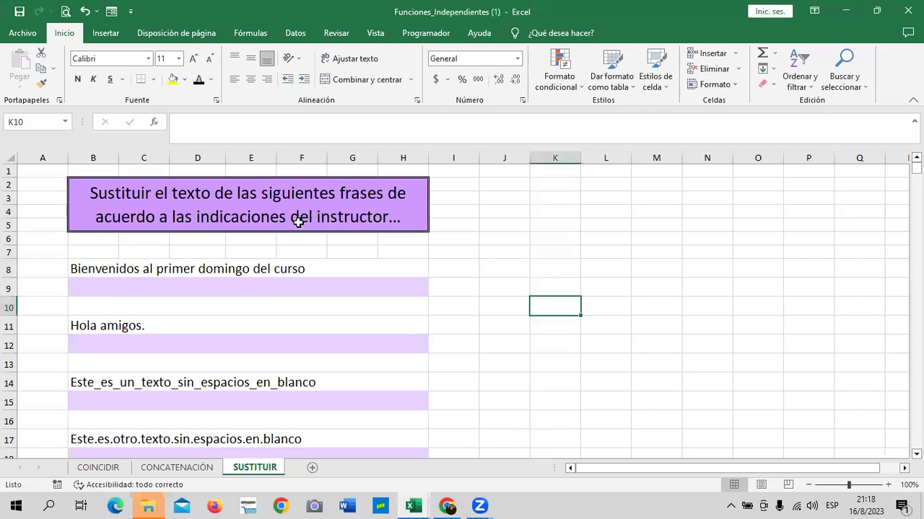
scroll(288, 266, down, 1)
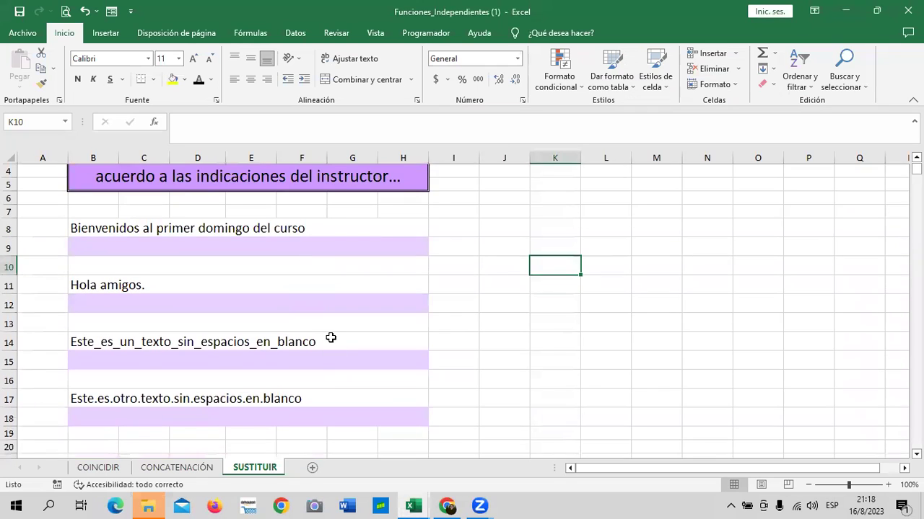
scroll(331, 336, down, 1)
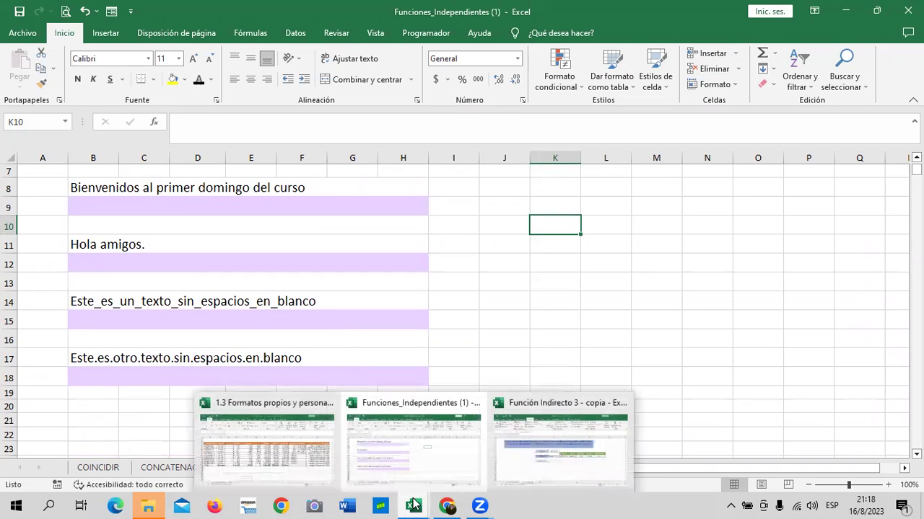
click(581, 458)
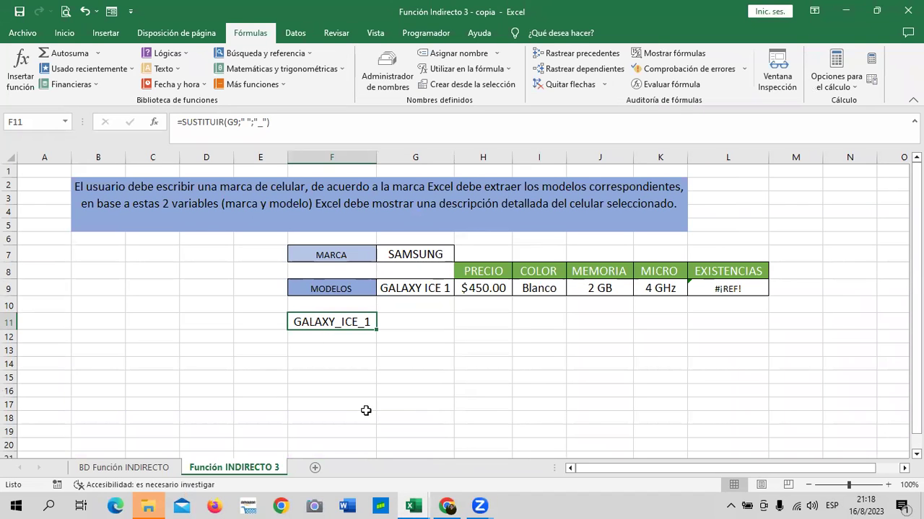
mouse_move(417, 505)
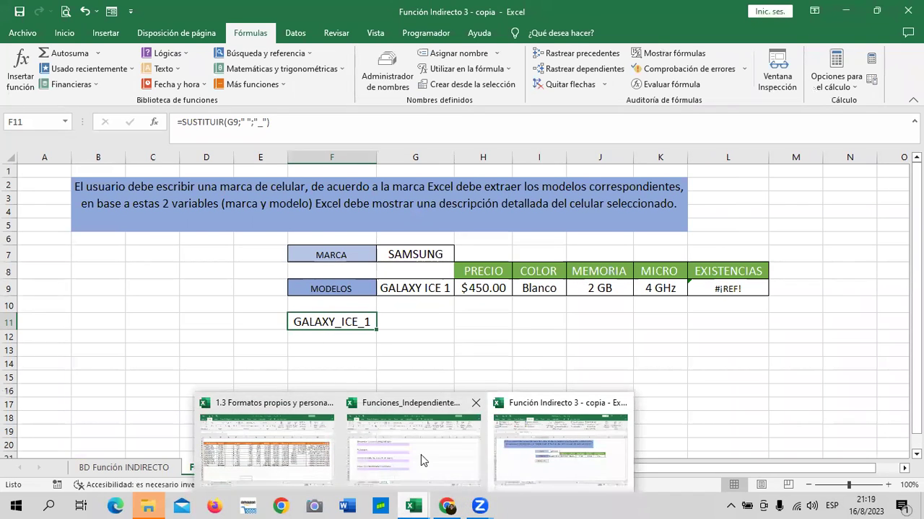
click(421, 454)
- Enter =SUSTITUIR(B8;"domingo";"sábado") in B9 so it reads 'Bienvenidos al primer sábado del curso'
click(307, 206)
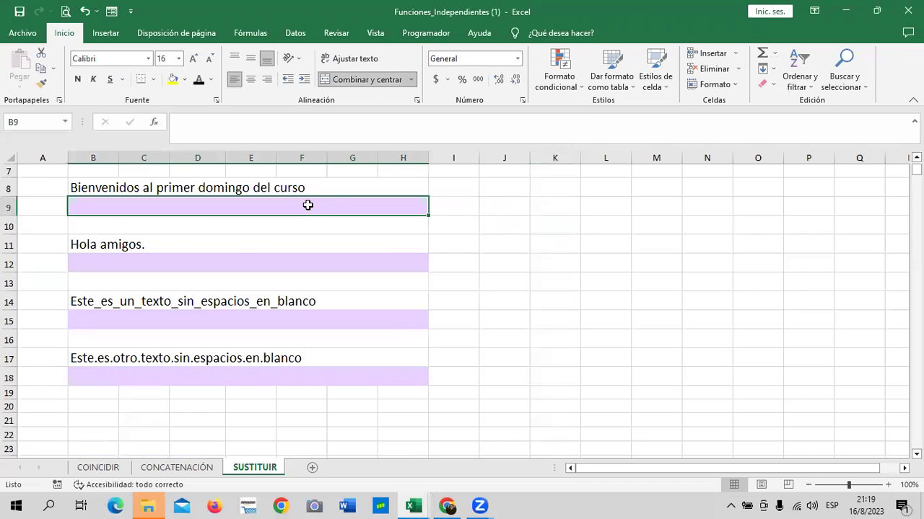
text(=sus)
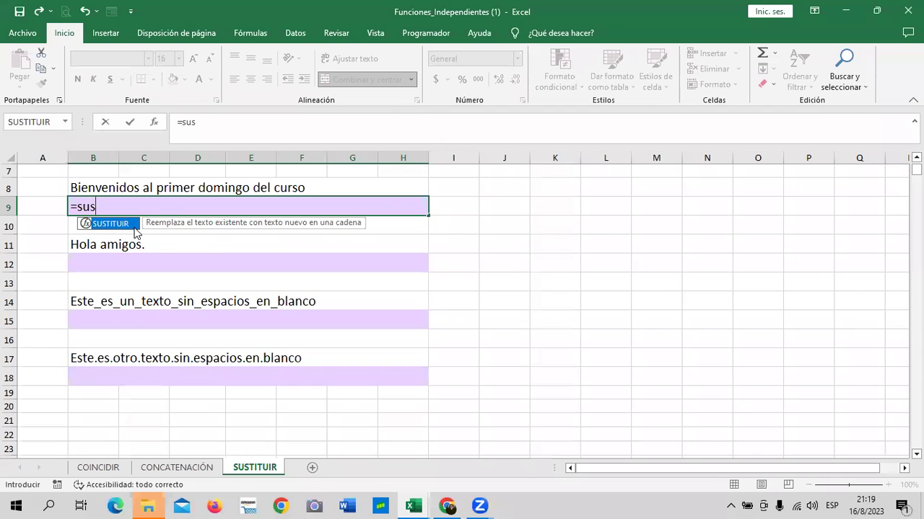
double_click(119, 224)
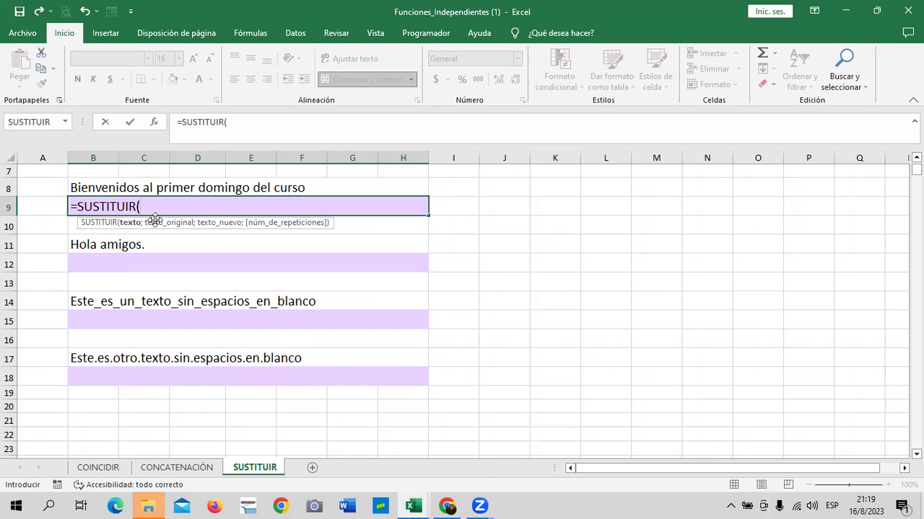
click(137, 188)
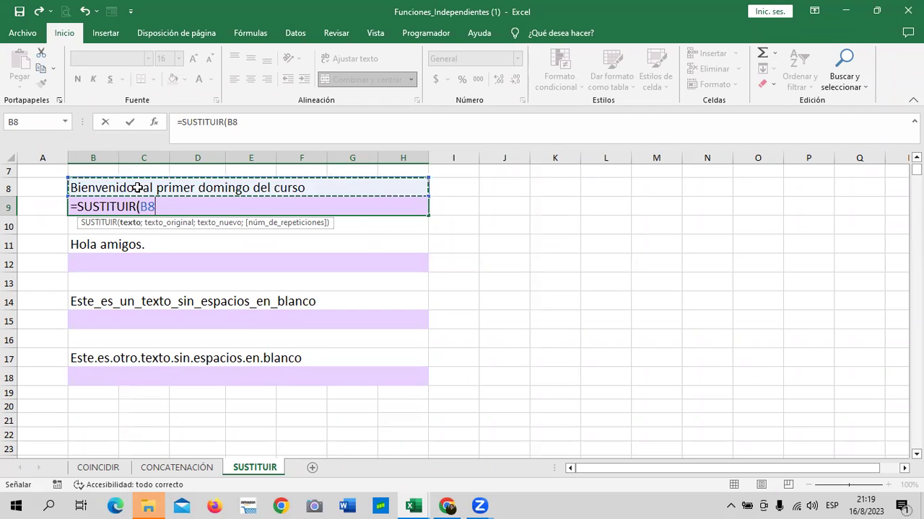
text(;)
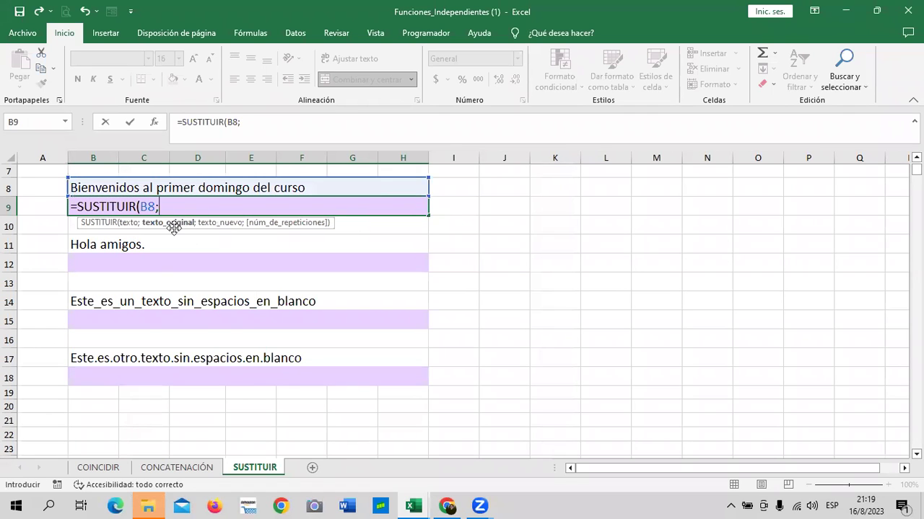
text("dpmingo)
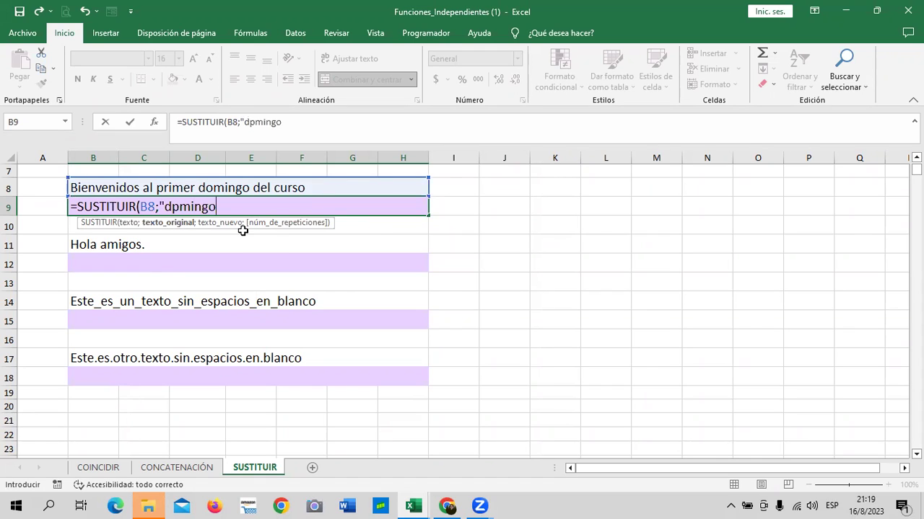
key(BackSpace)
key(BackSpace)
key(BackSpace)
key(BackSpace)
key(BackSpace)
key(BackSpace)
text(omingo")
text(;")
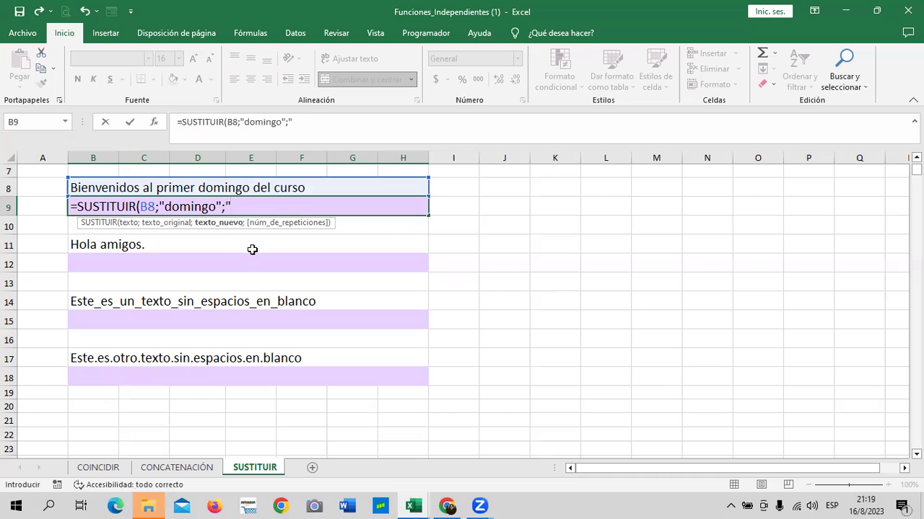
text(S)
key(BackSpace)
text(sábado)
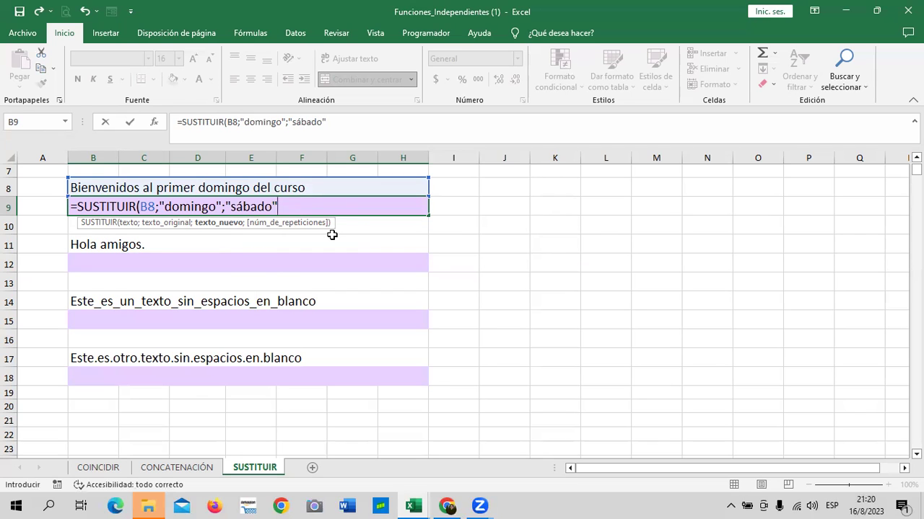
text())
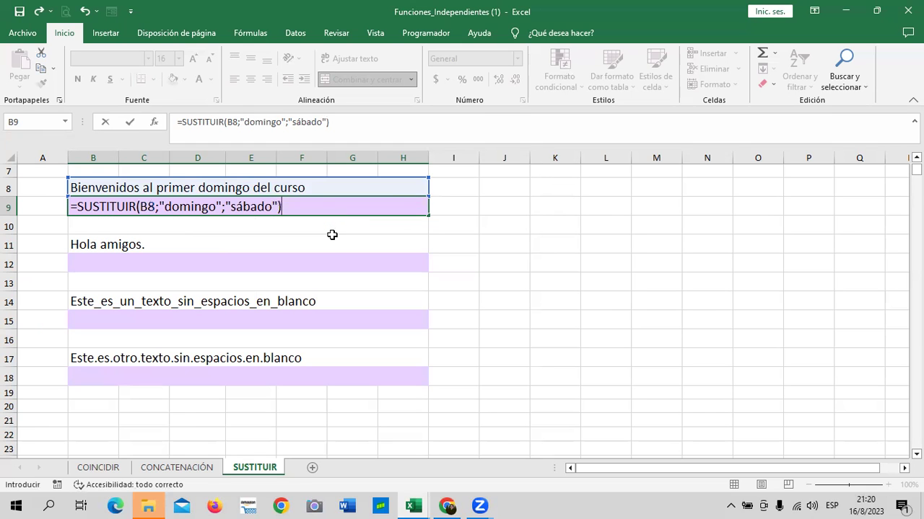
key(Return)
click(300, 211)
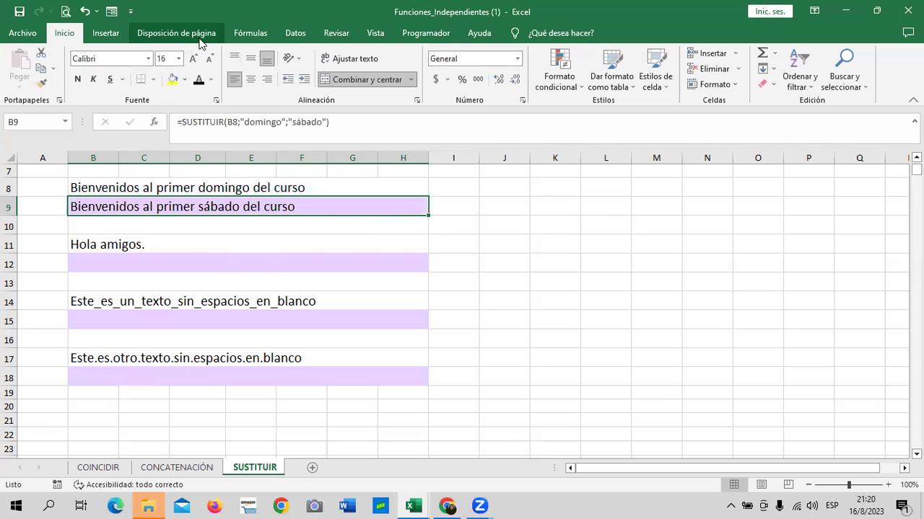
- Start a second SUSTITUIR in B9 from the Fórmulas Texto library, then cancel its arguments dialog
click(246, 35)
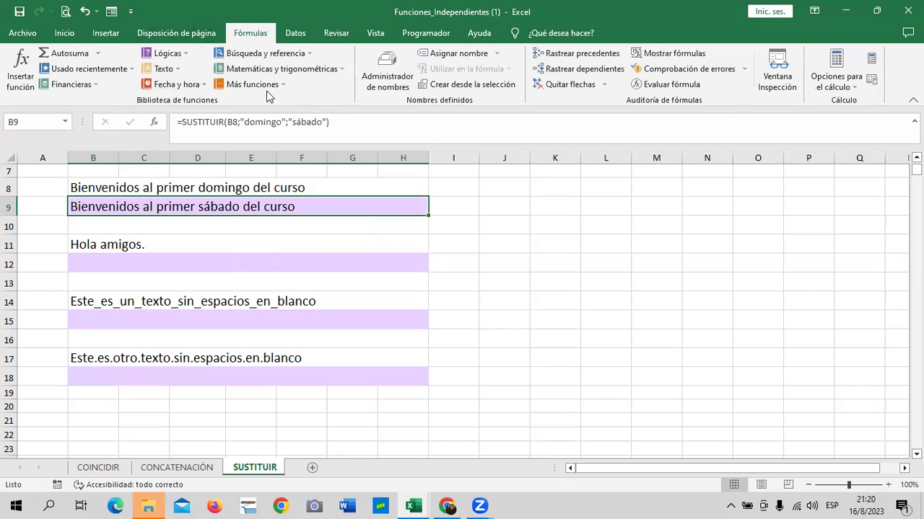
click(305, 54)
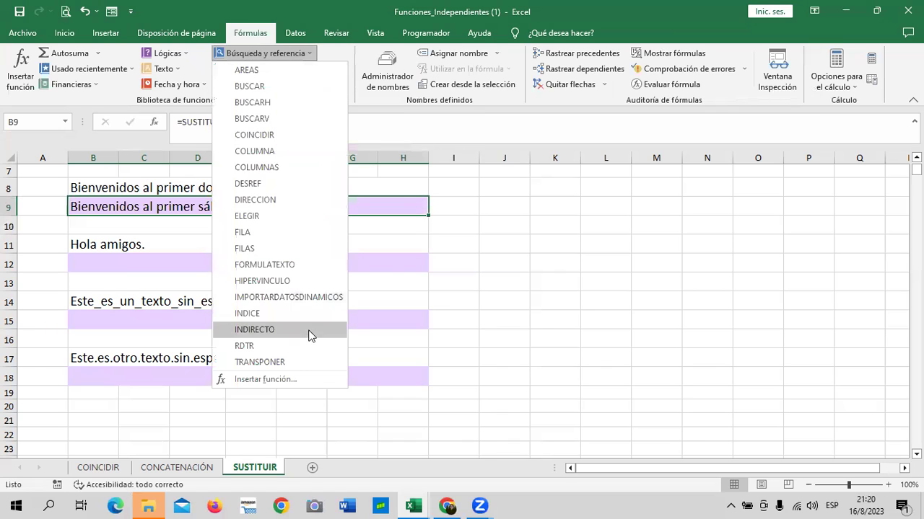
click(171, 71)
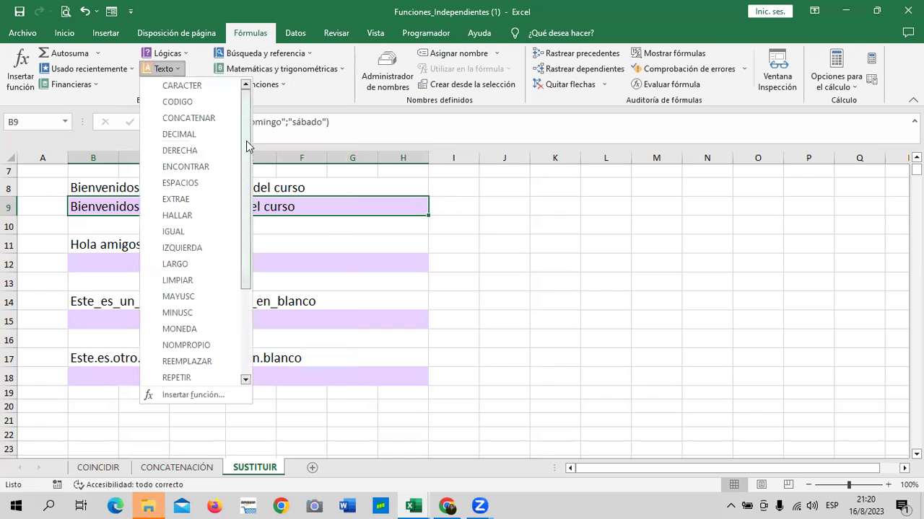
drag(246, 181, 246, 226)
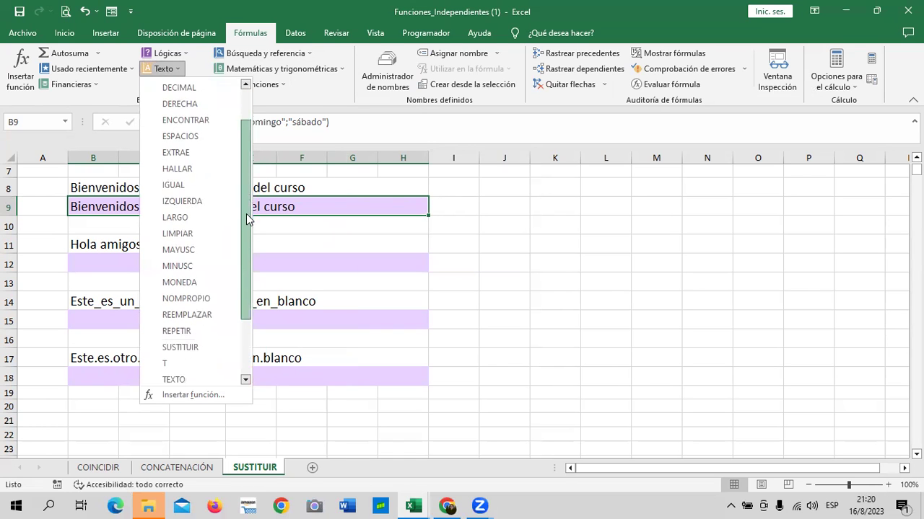
click(196, 327)
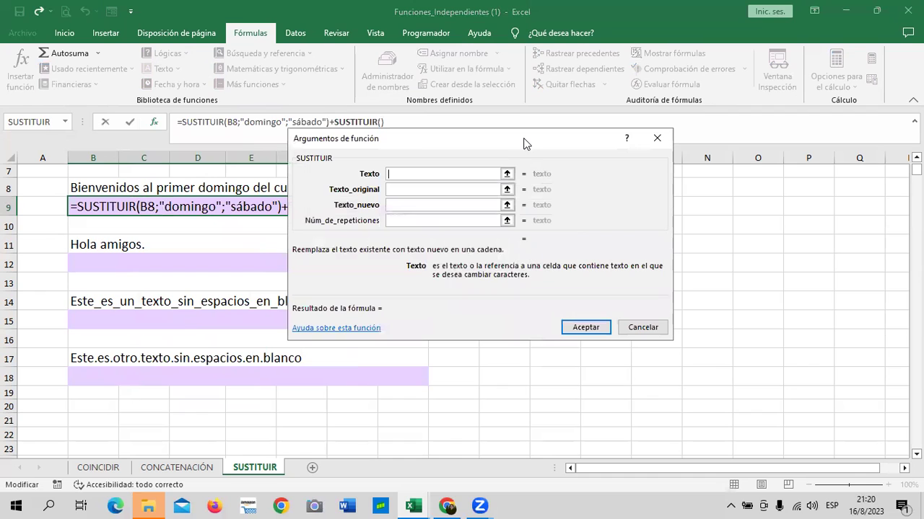
drag(524, 142, 664, 151)
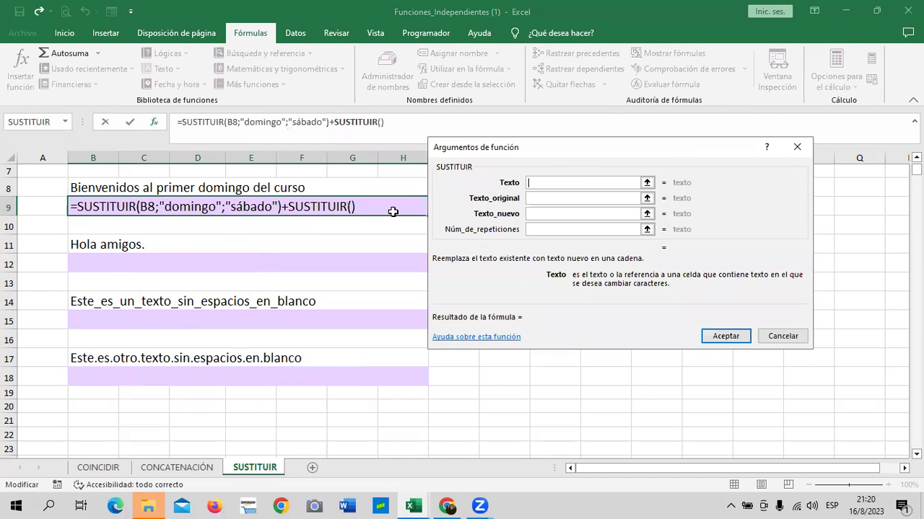
click(424, 209)
key(BackSpace)
key(BackSpace)
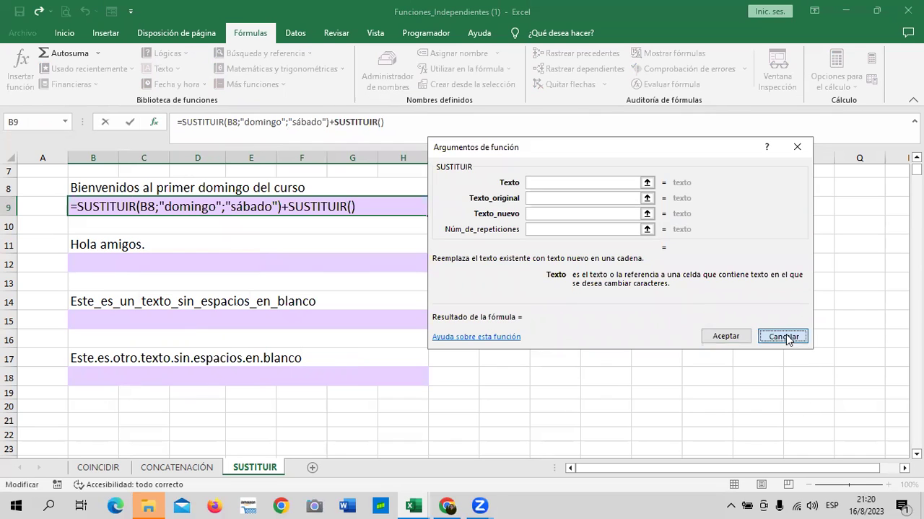
click(783, 336)
- Set up SUSTITUIR for B12 with B11, "amigos" and "compañeros" in the dialog, then cancel it
click(251, 264)
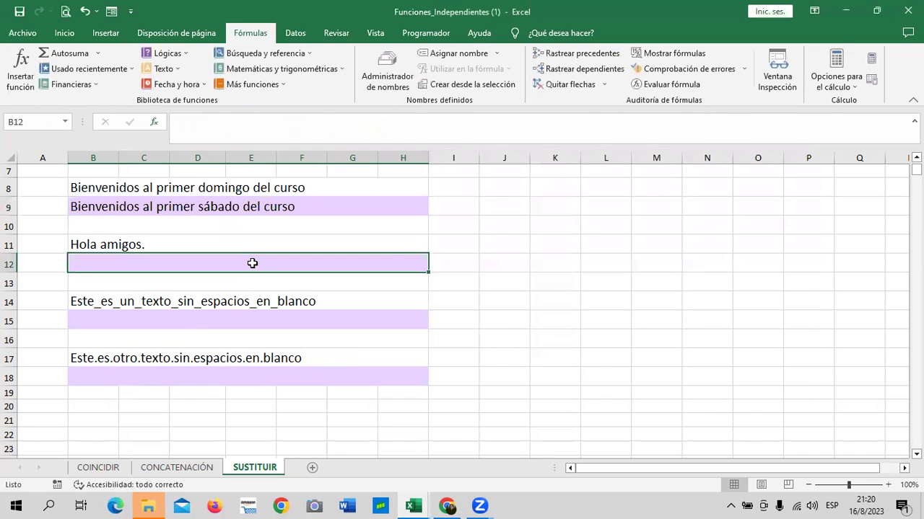
click(174, 69)
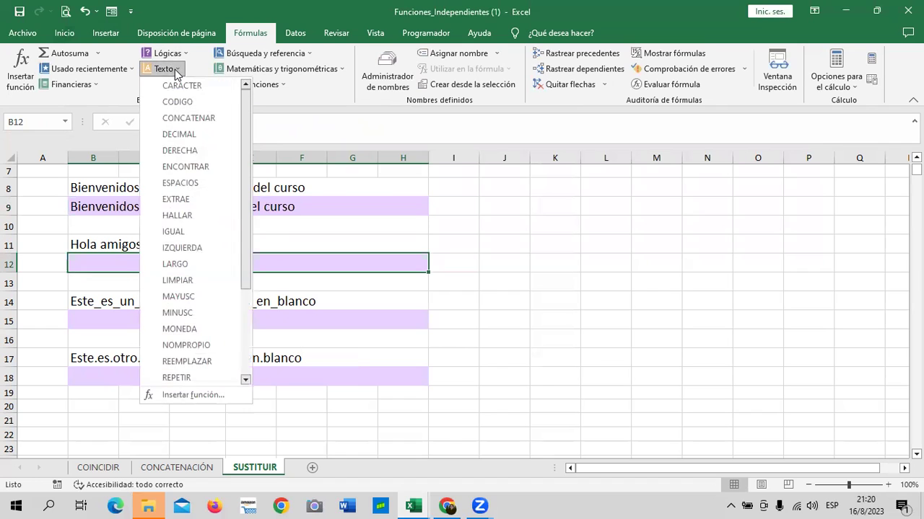
drag(248, 223, 240, 329)
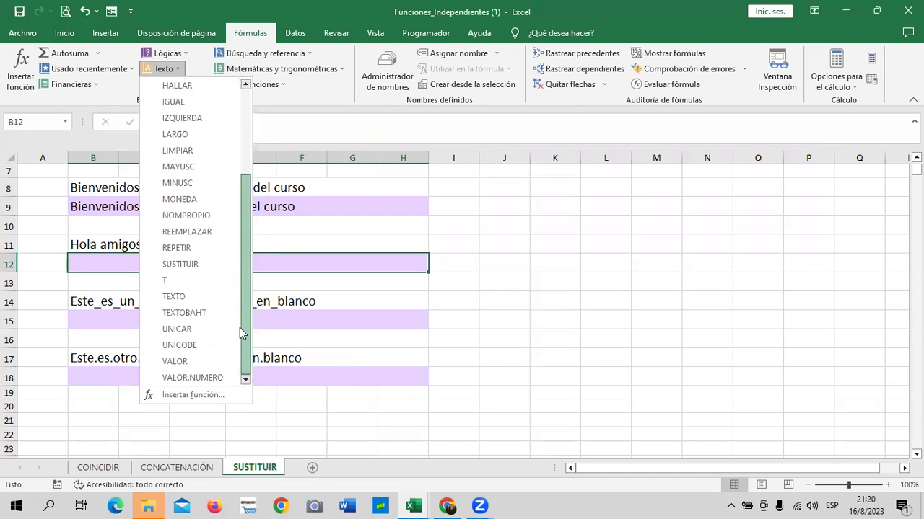
click(195, 262)
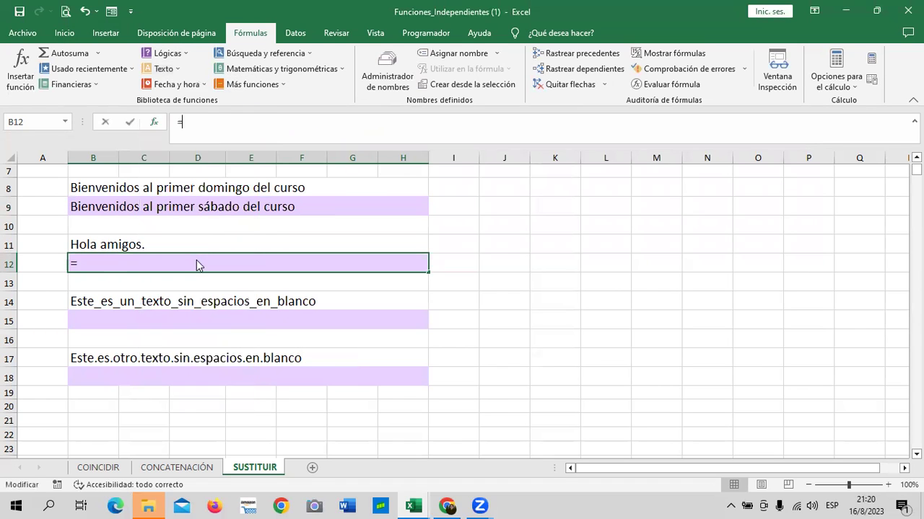
click(257, 243)
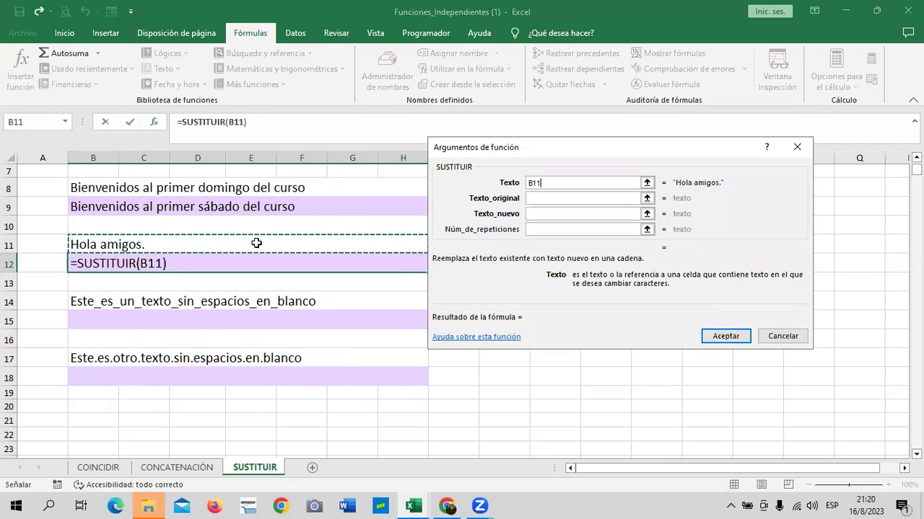
click(565, 197)
text(amigos)
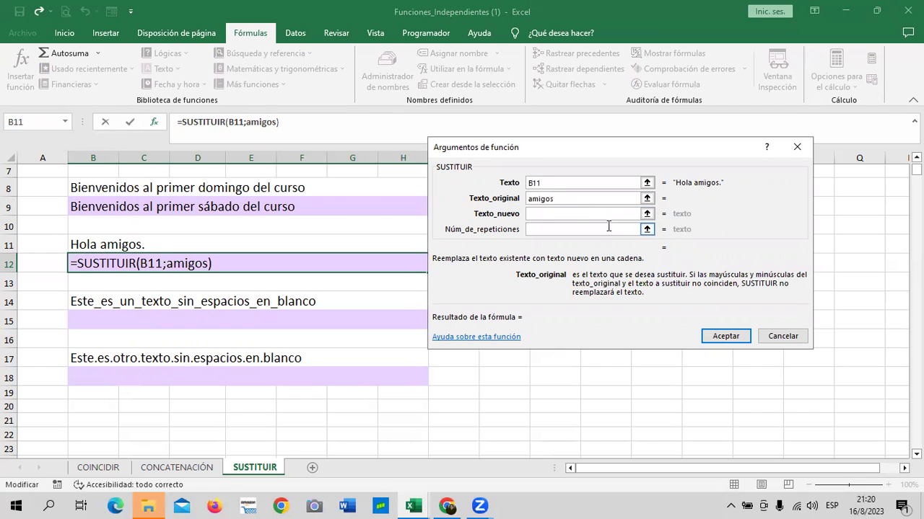
click(581, 213)
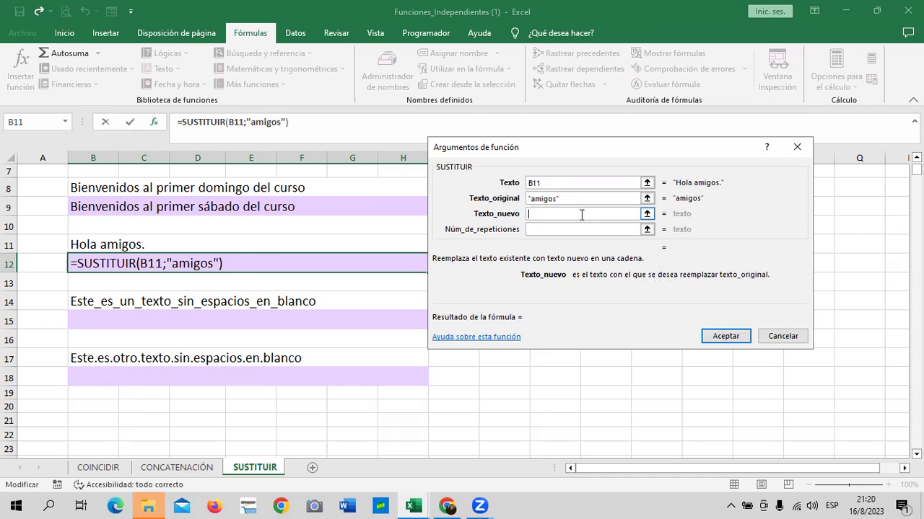
text(compañeros)
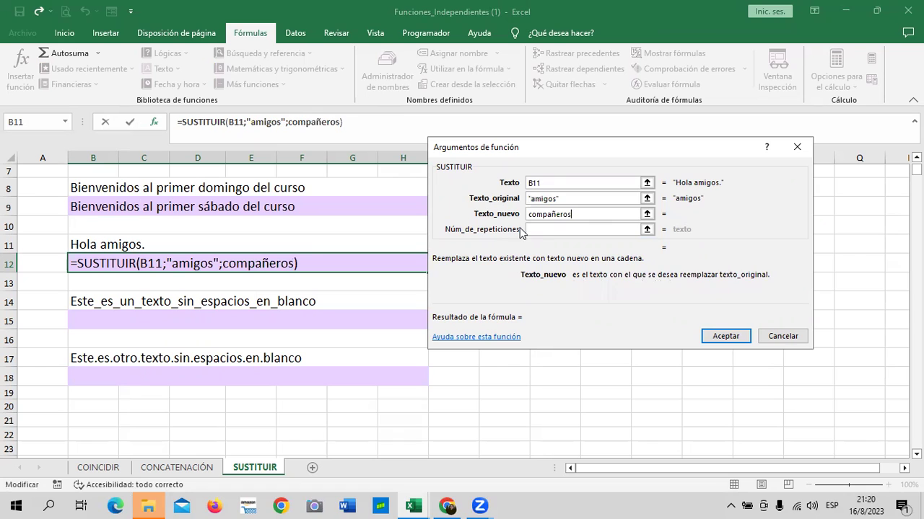
click(537, 229)
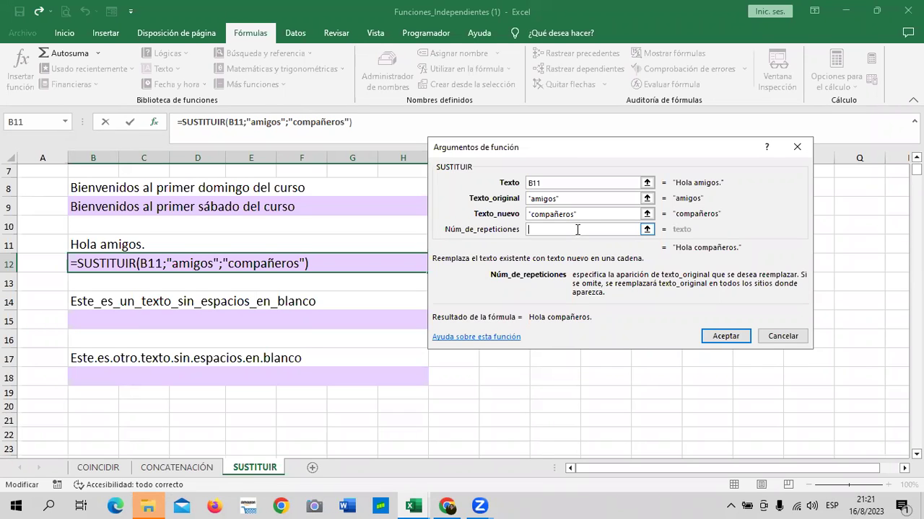
click(783, 336)
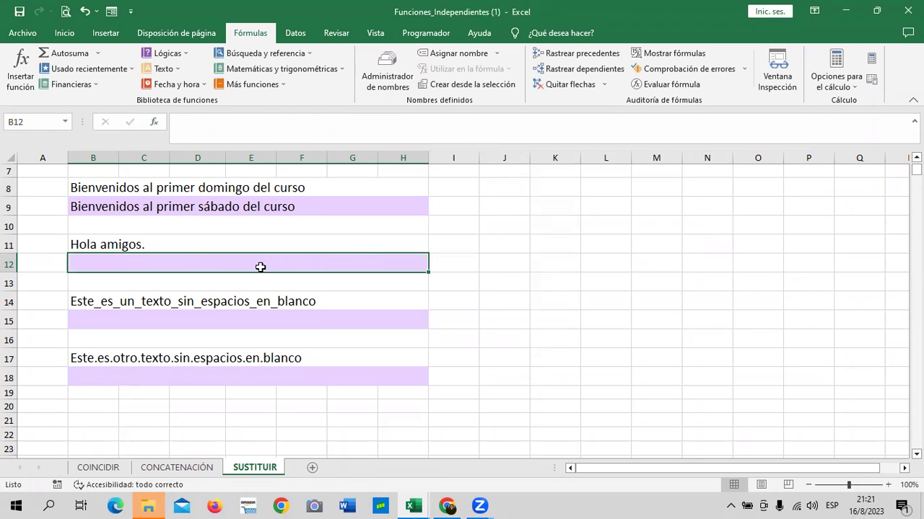
- Enter =SUSTITUIR(B11;"amigos";"compañeros") in B12 so it shows 'Hola compañeros.'
text(=sus)
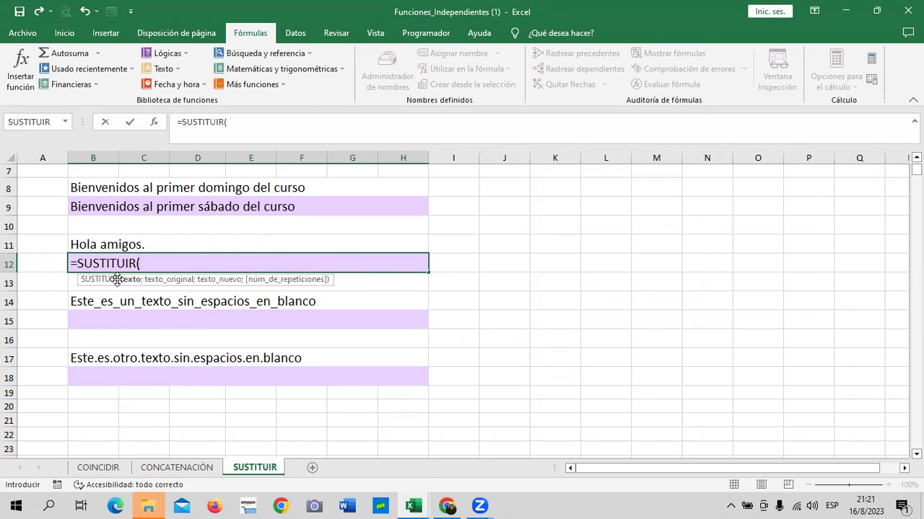
click(187, 245)
text(;)
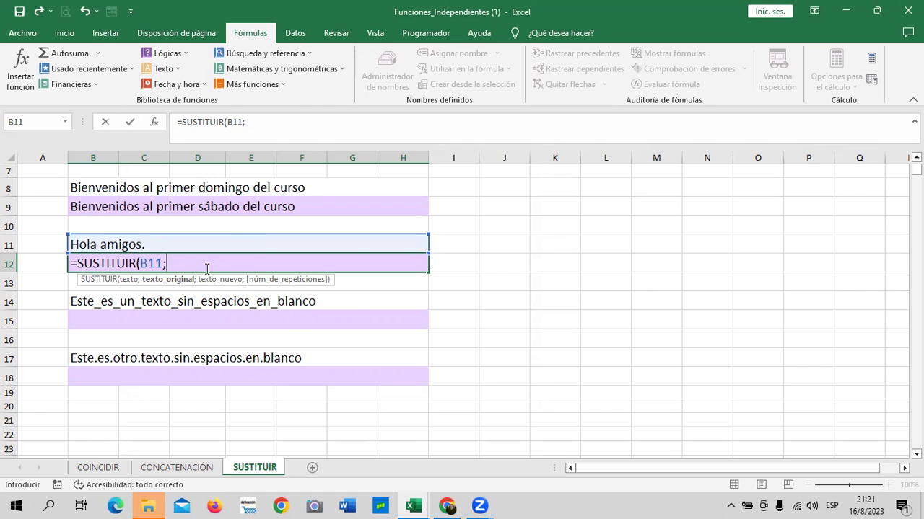
text(")
text(amigos)
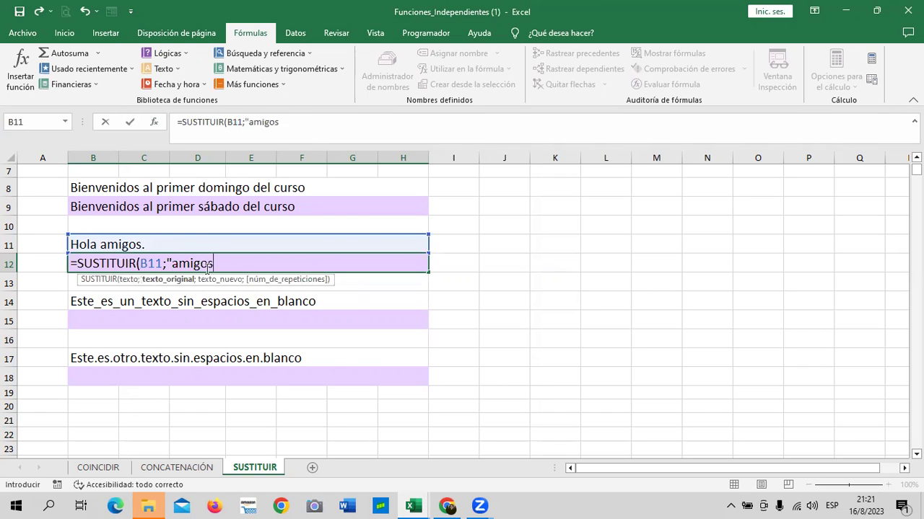
text(")
text(;)
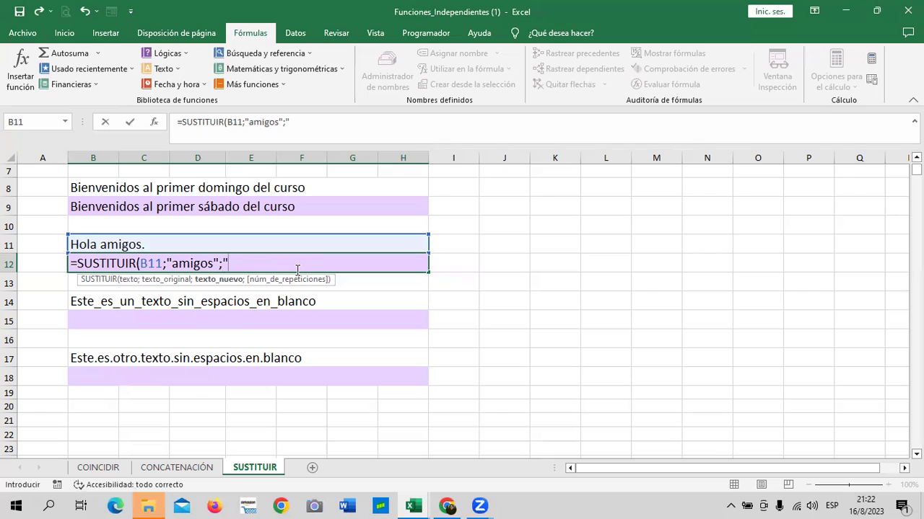
text(compañeros)
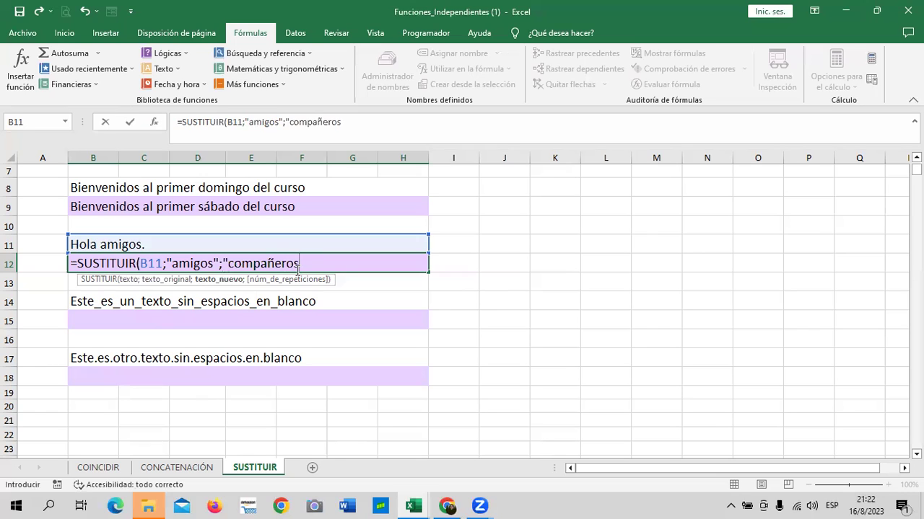
text(")
text())
key(Return)
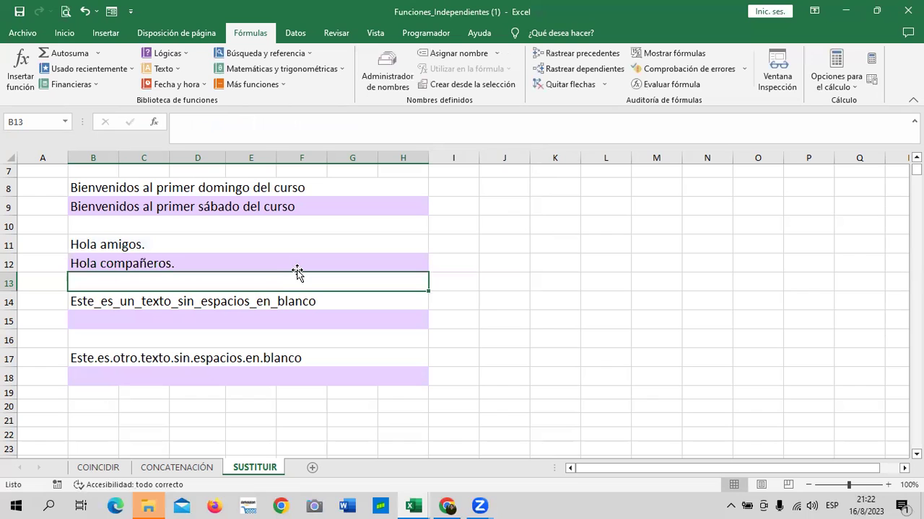
click(291, 245)
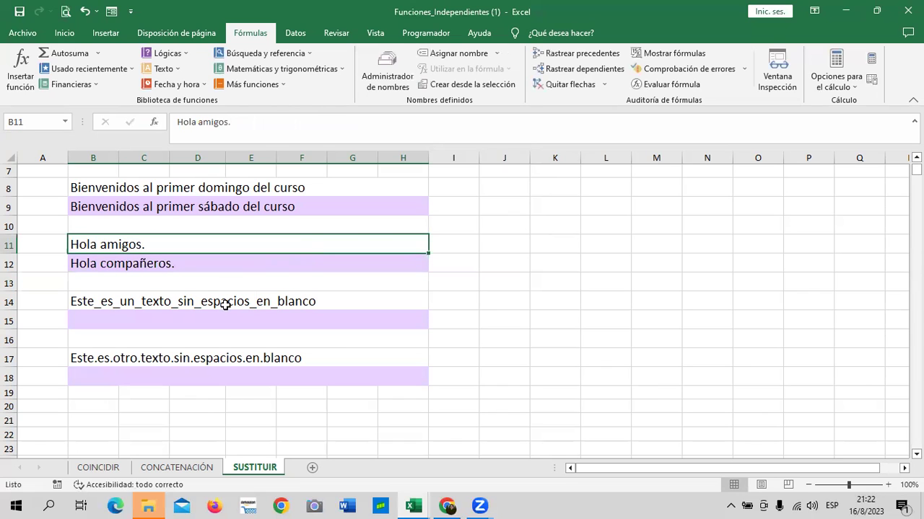
click(309, 301)
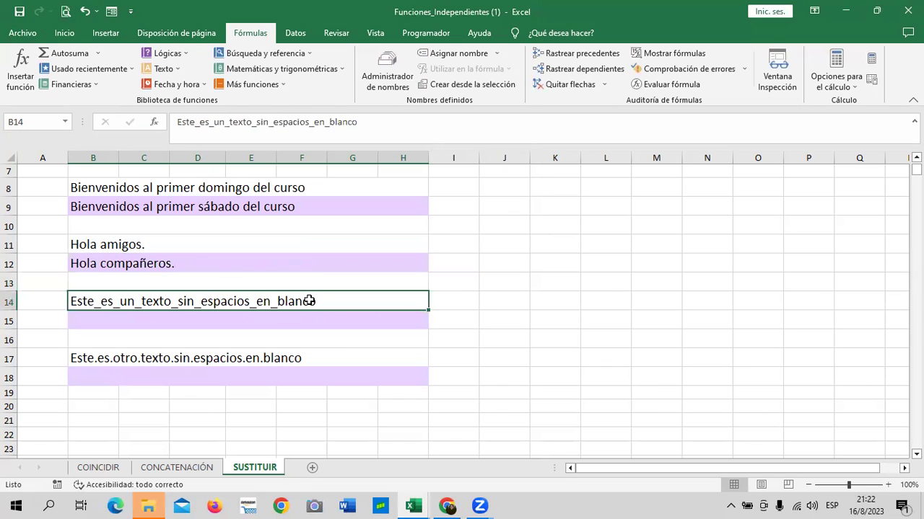
click(315, 370)
click(299, 357)
click(294, 303)
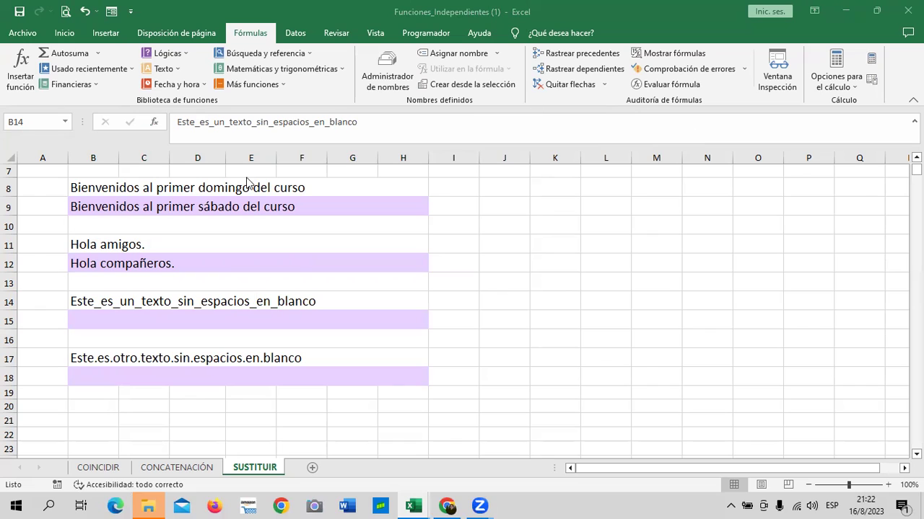
click(258, 207)
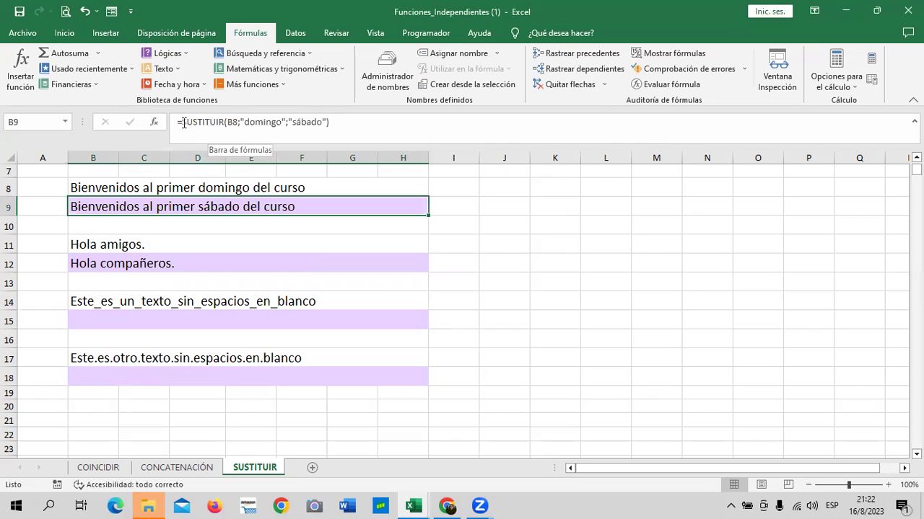
- Edit B9's formula to substitute the unaccented "sabado" instead of "sábado"
click(349, 125)
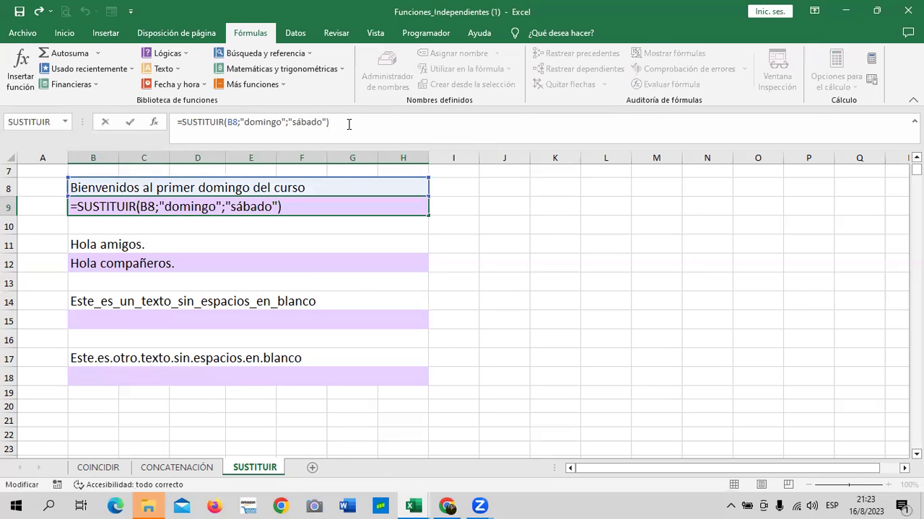
click(485, 226)
click(392, 206)
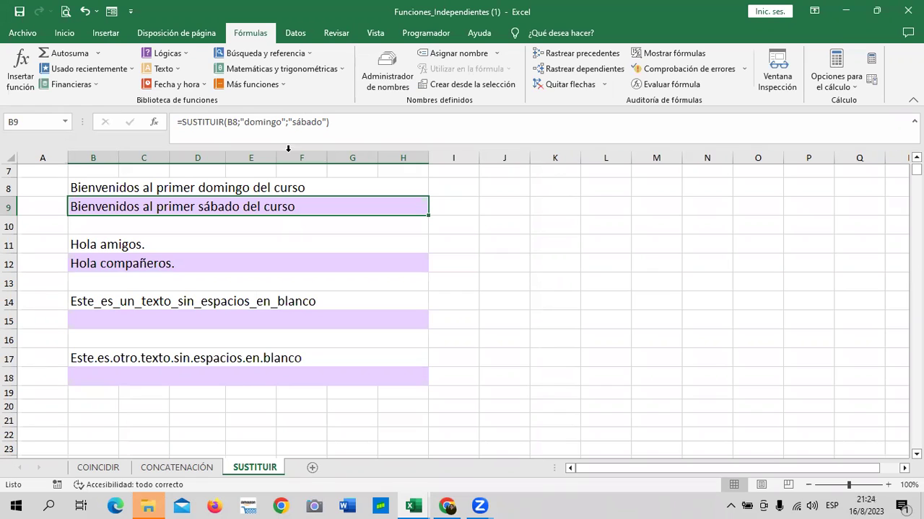
click(298, 122)
key(Delete)
text(a)
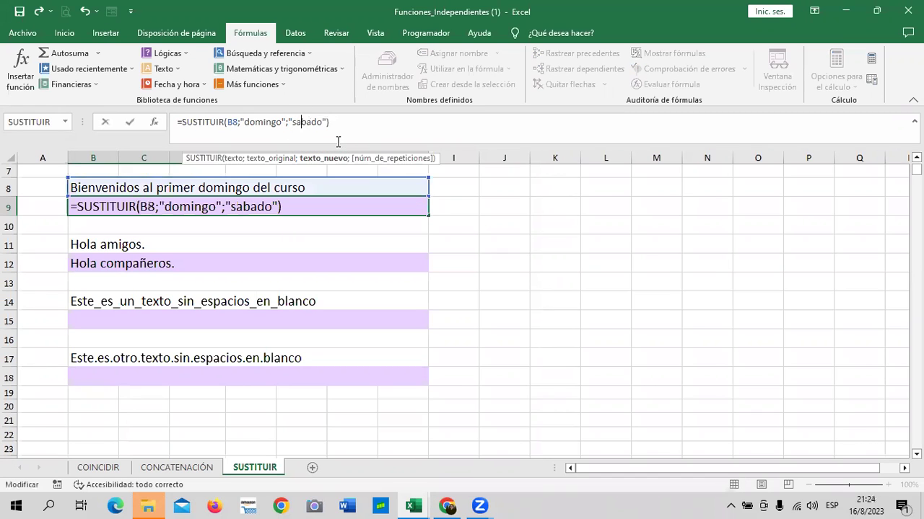
key(Return)
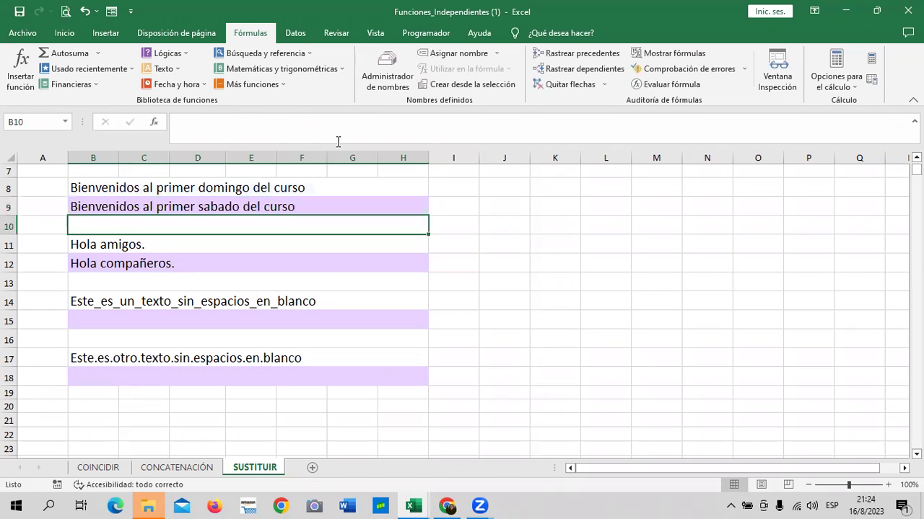
click(301, 208)
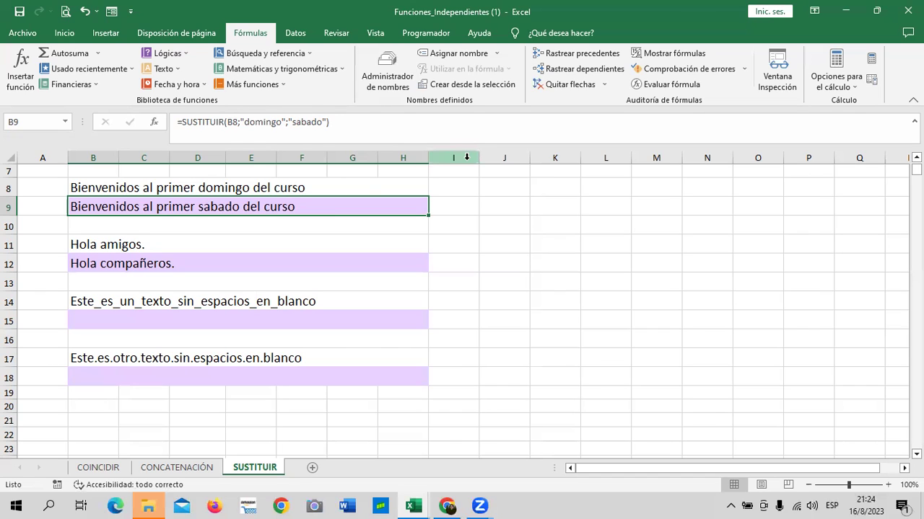
click(360, 127)
key(Return)
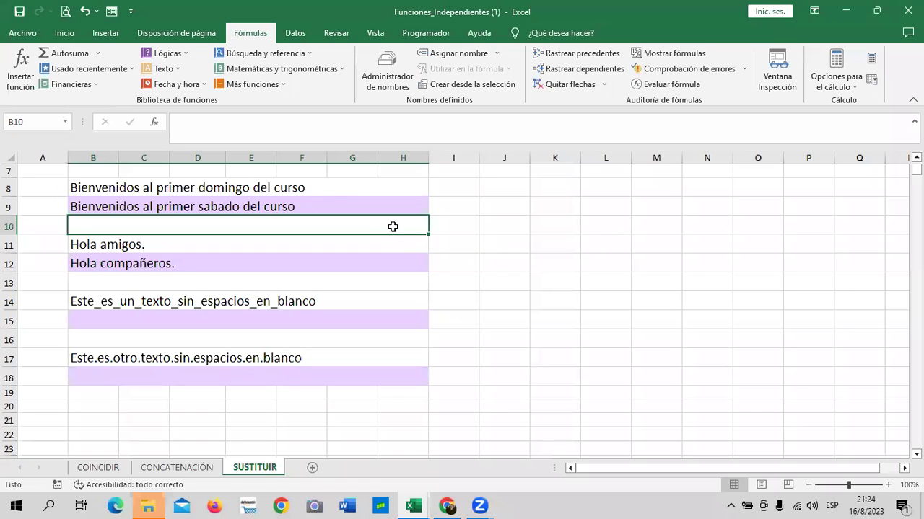
click(346, 267)
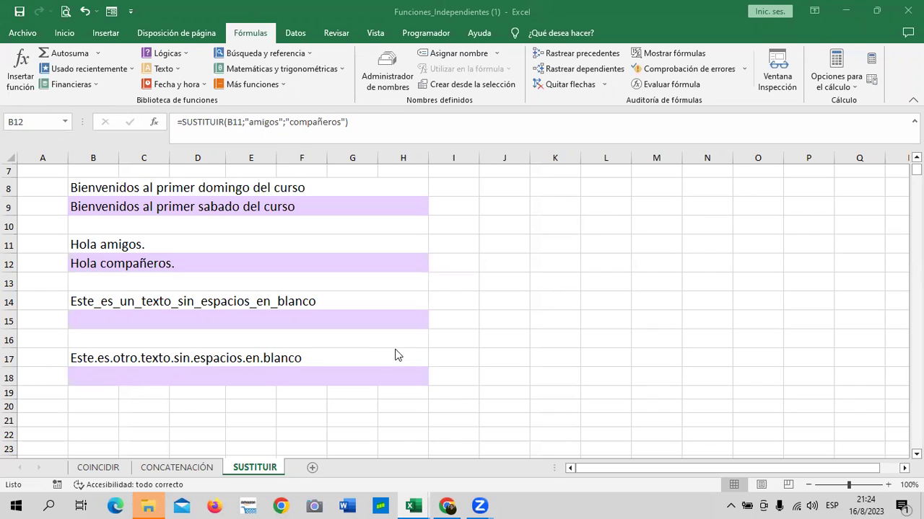
key(Escape)
click(314, 376)
click(328, 320)
click(322, 376)
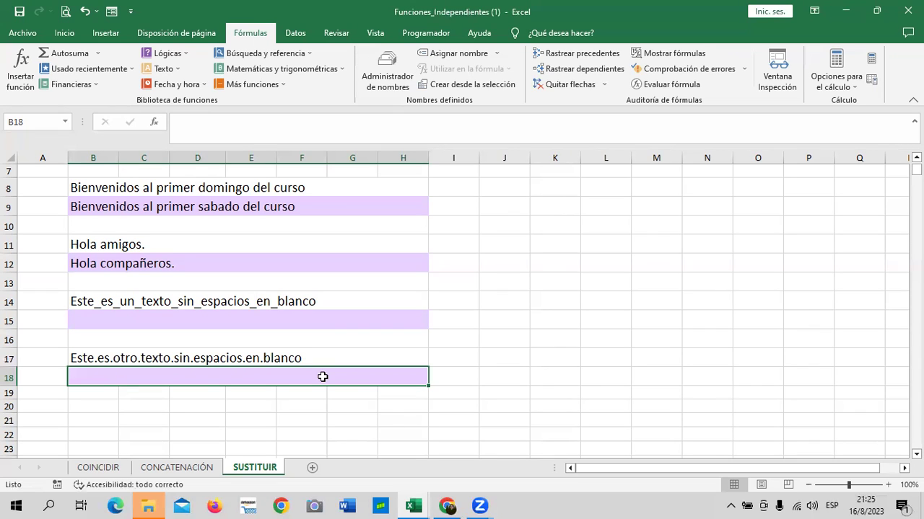
click(291, 208)
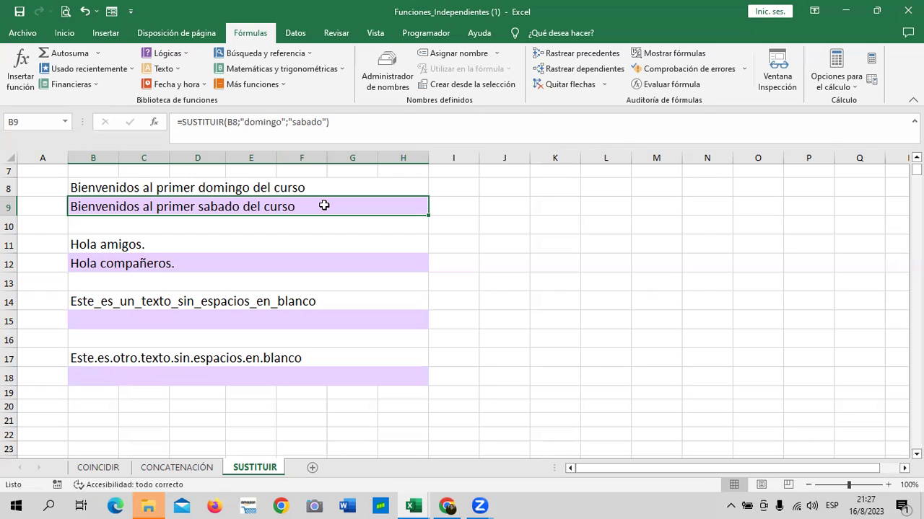
click(185, 266)
click(231, 206)
click(224, 262)
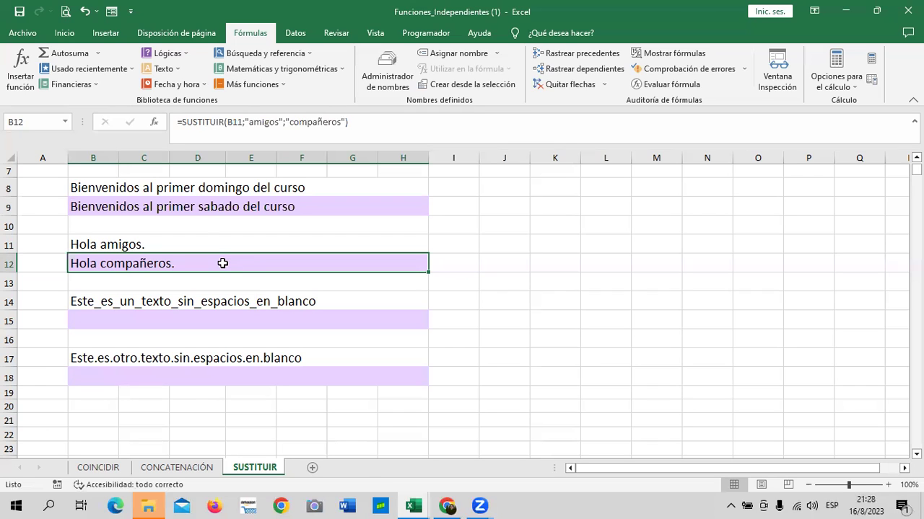
click(223, 308)
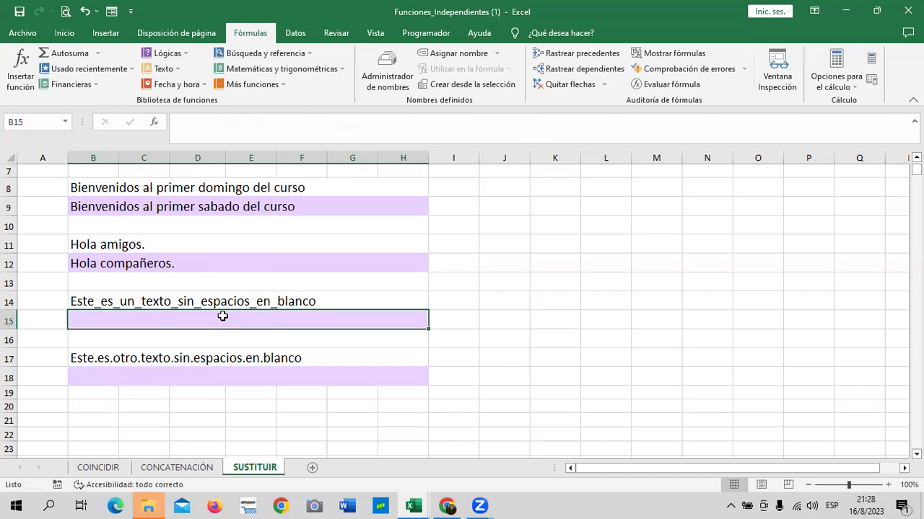
click(462, 296)
click(370, 318)
- Enter =SUSTITUIR(B14;"_";" ") in B15 to turn underscores into spaces
click(155, 375)
click(124, 317)
text(=)
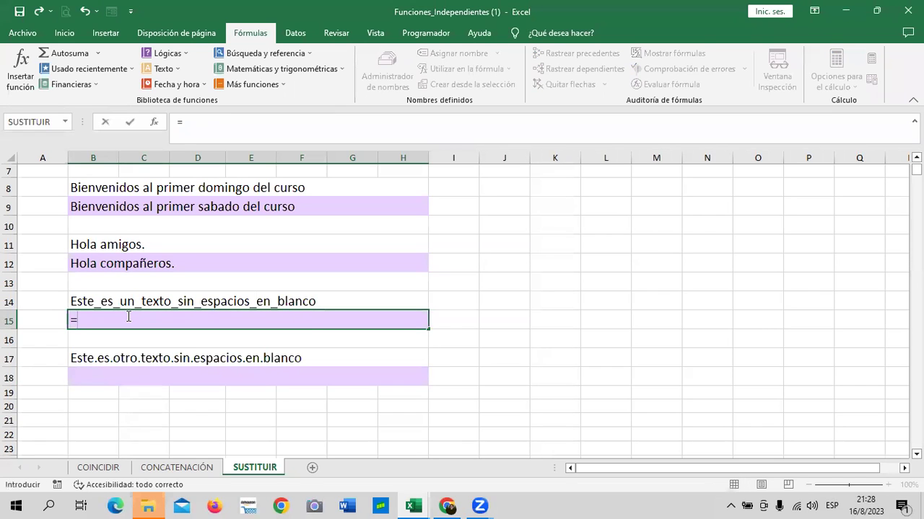
text(sus)
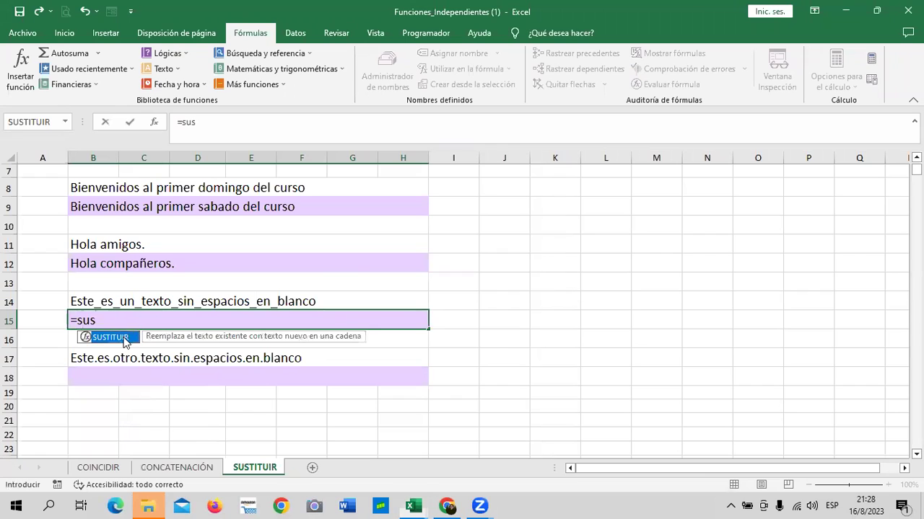
double_click(125, 337)
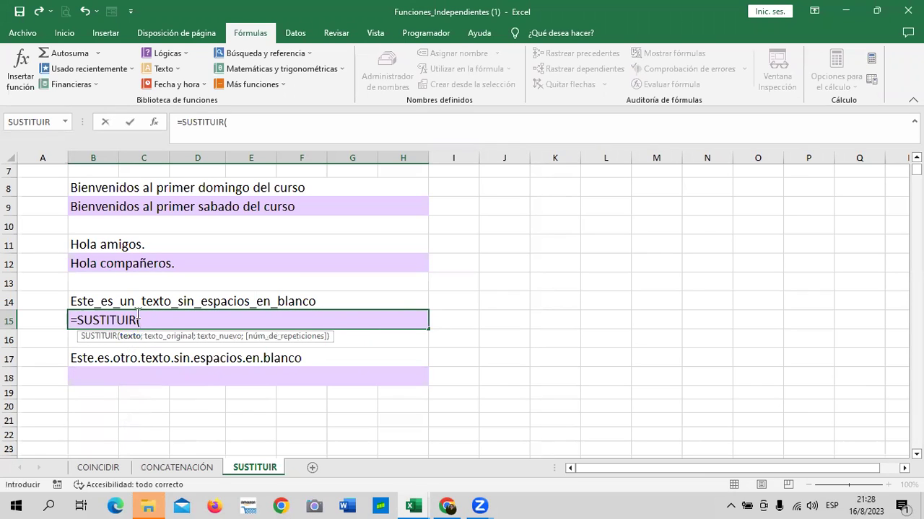
click(142, 302)
text(;)
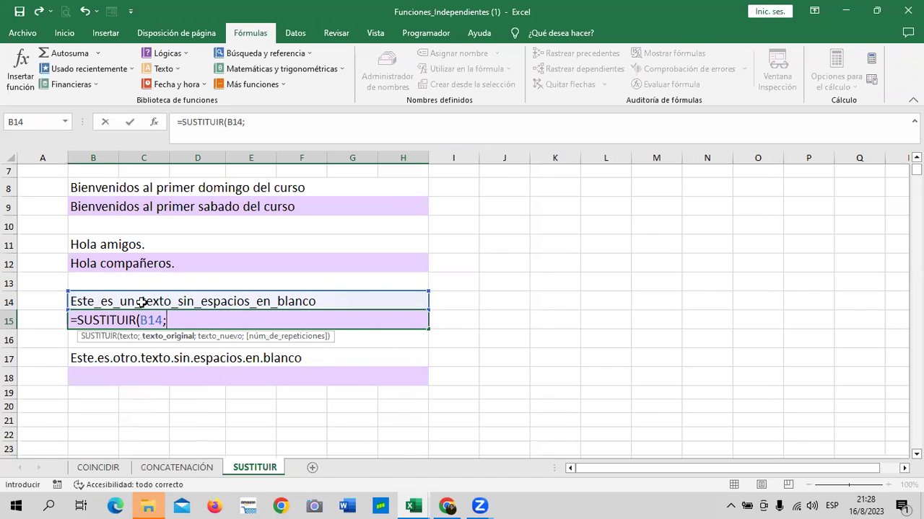
text(")
text(_)
text(")
text(;")
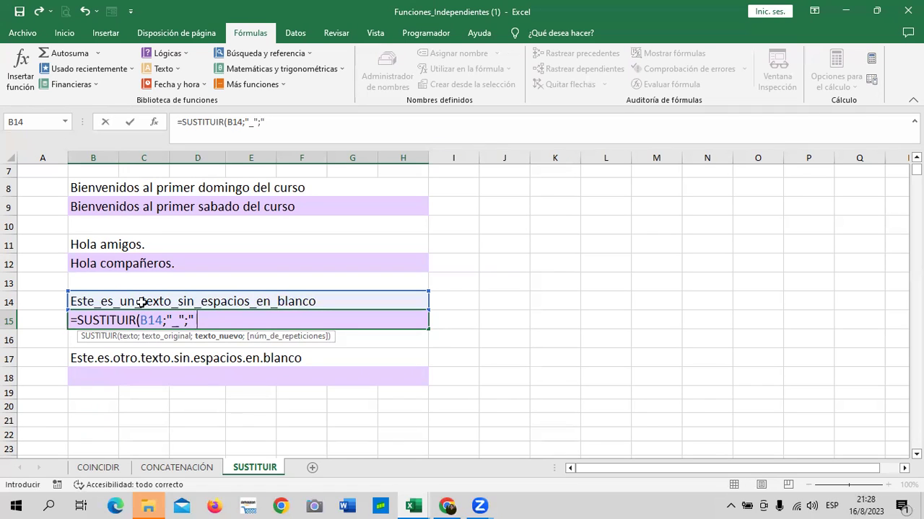
text(")
text())
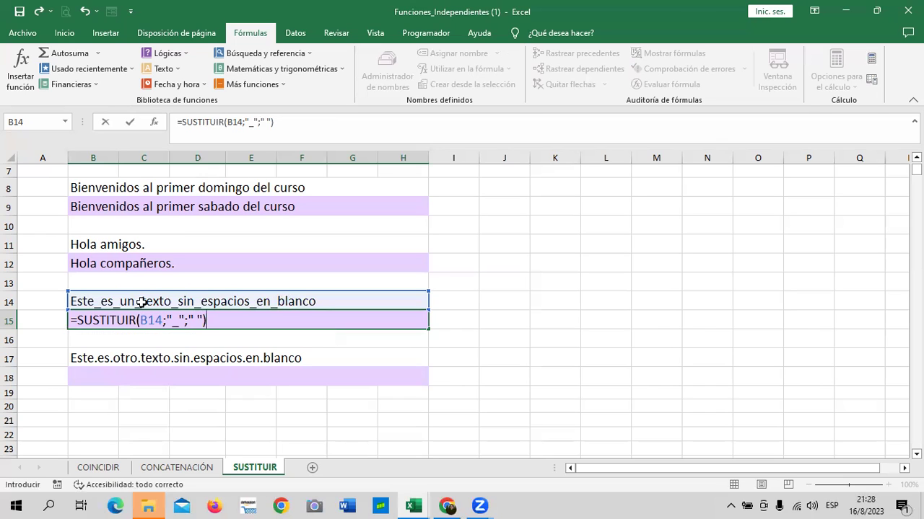
key(Return)
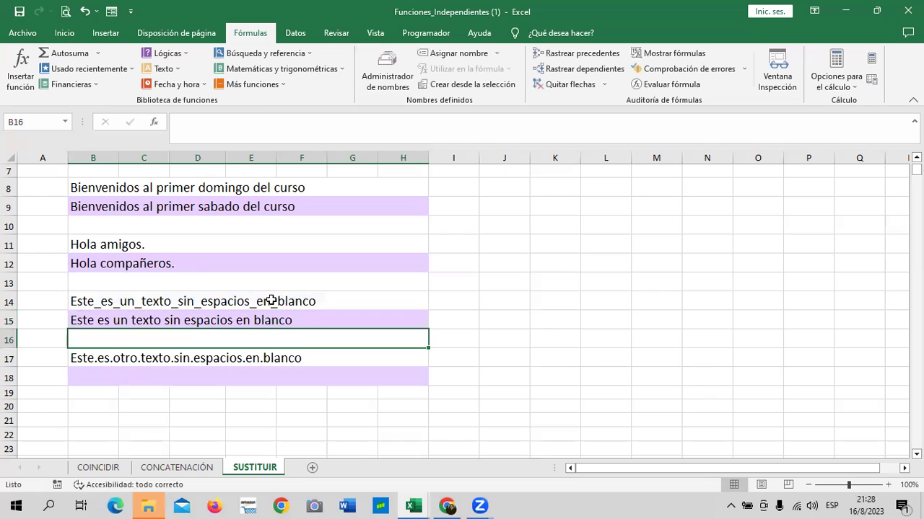
click(237, 322)
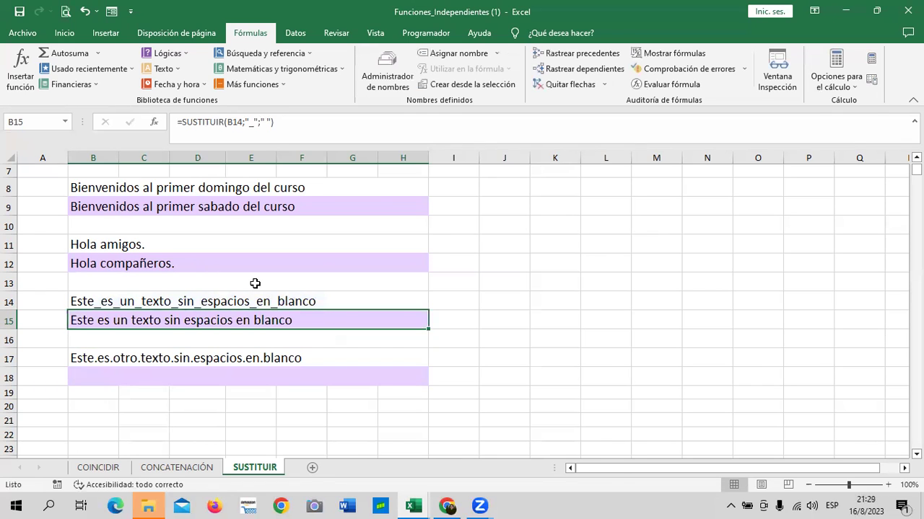
scroll(255, 284, down, 1)
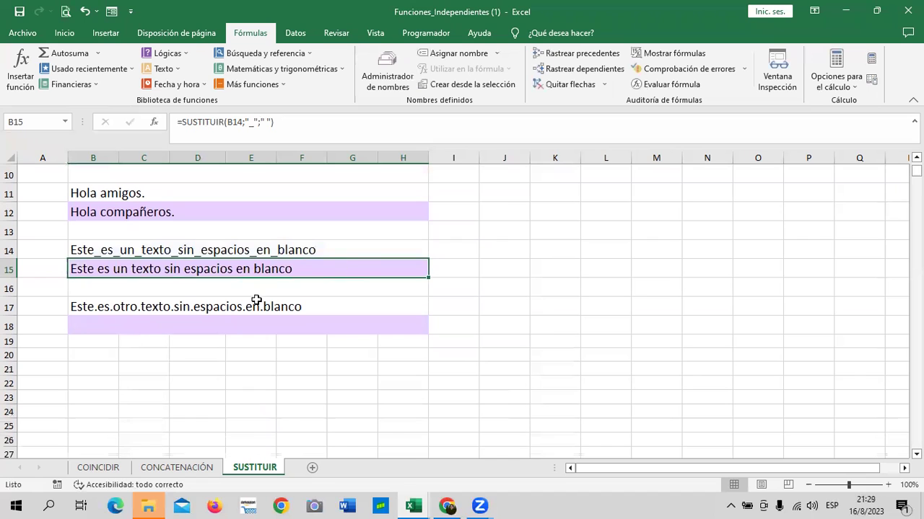
scroll(255, 288, down, 1)
click(280, 267)
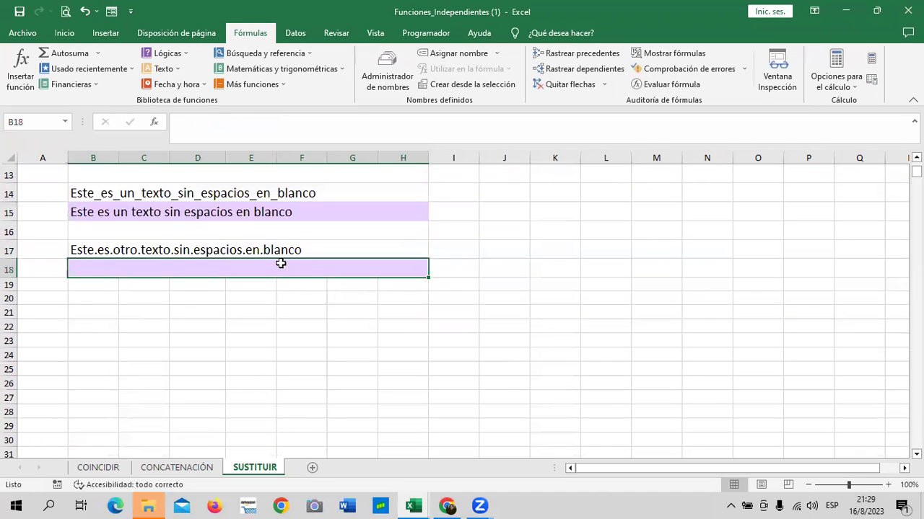
- Enter =SUSTITUIR(B17;".";" ") in B18 to turn dots into spaces
text(=sus)
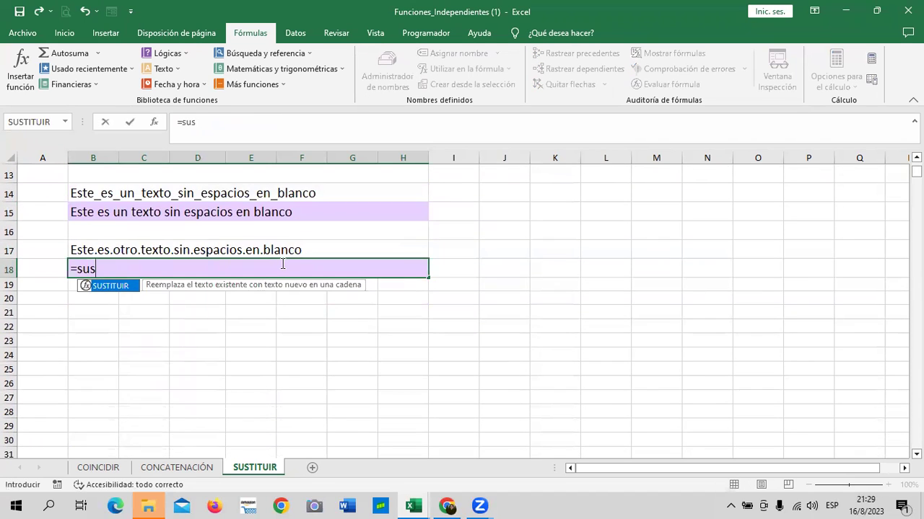
double_click(122, 286)
click(212, 249)
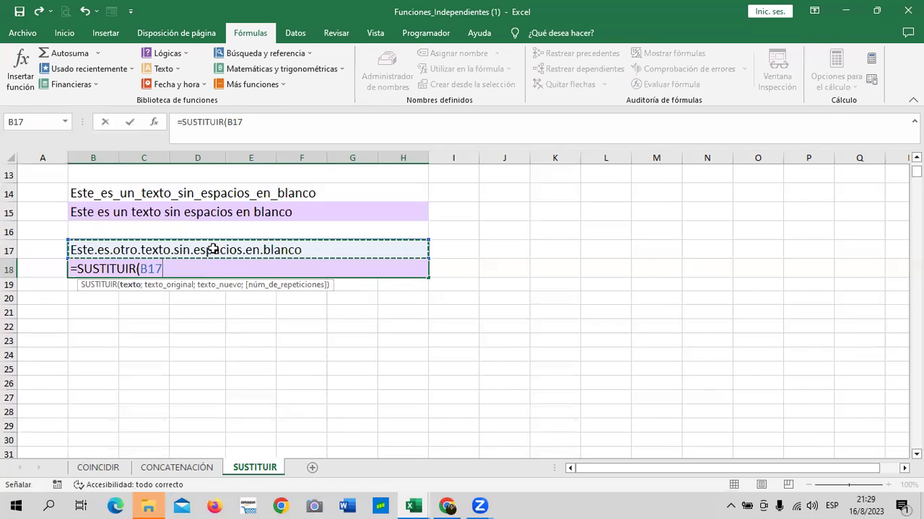
text(;)
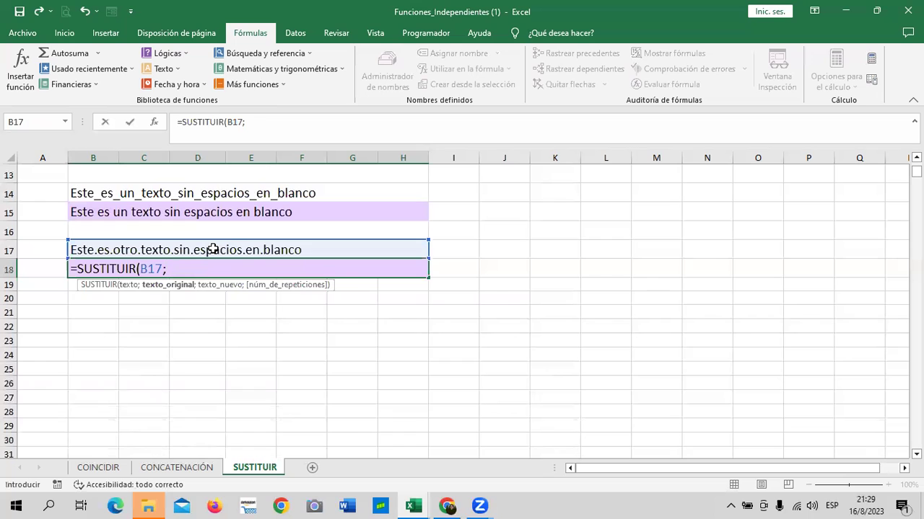
text(".)
text(";")
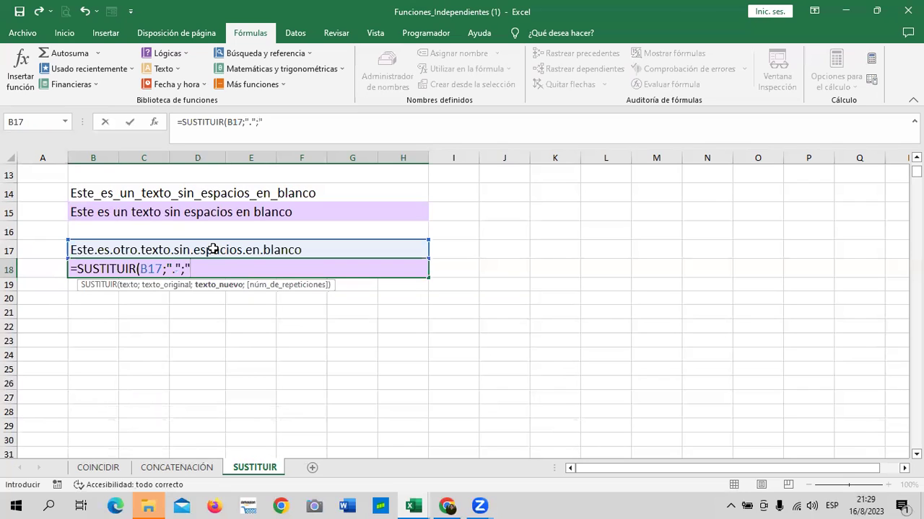
text( ")
text())
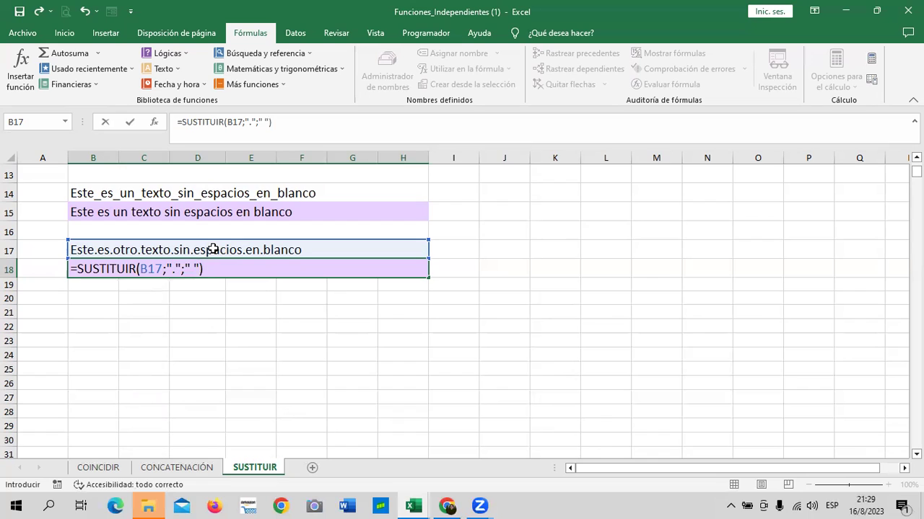
key(Return)
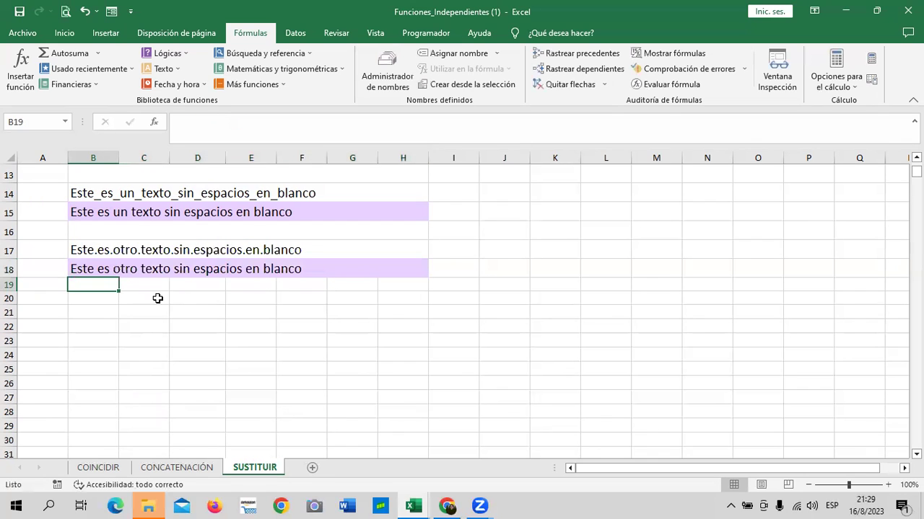
- Check B18's dot-replacement result, then switch to the COINCIDIR sheet
click(269, 268)
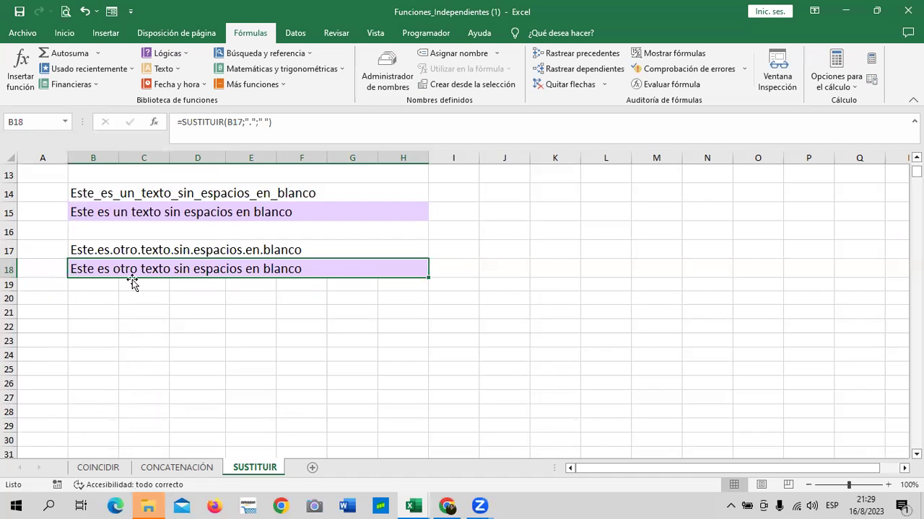
click(99, 469)
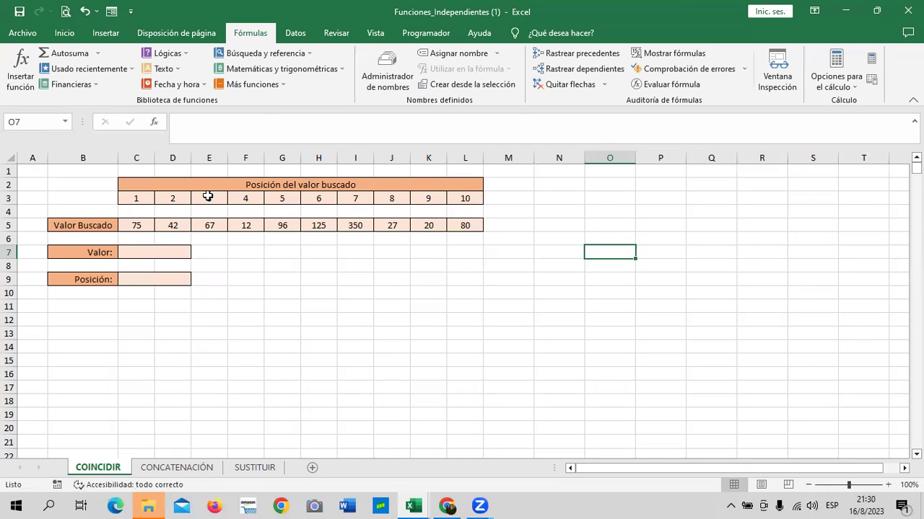
- Hide the position numbers 1–10 in C3:L3 by setting their font colour to match the row fill
drag(137, 197, 465, 200)
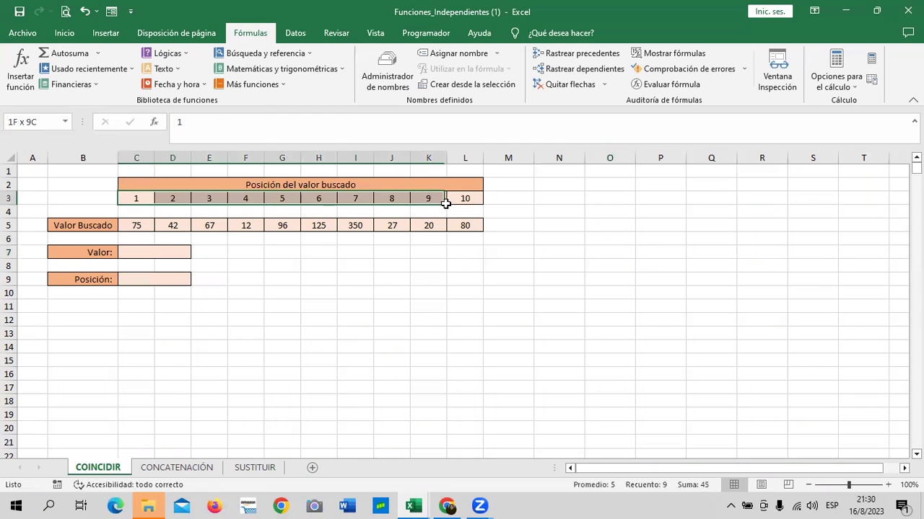
click(64, 32)
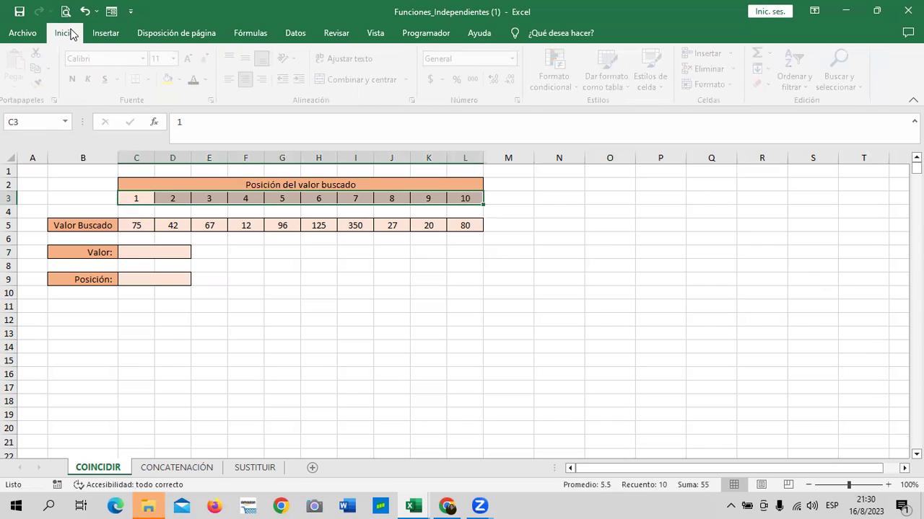
click(212, 79)
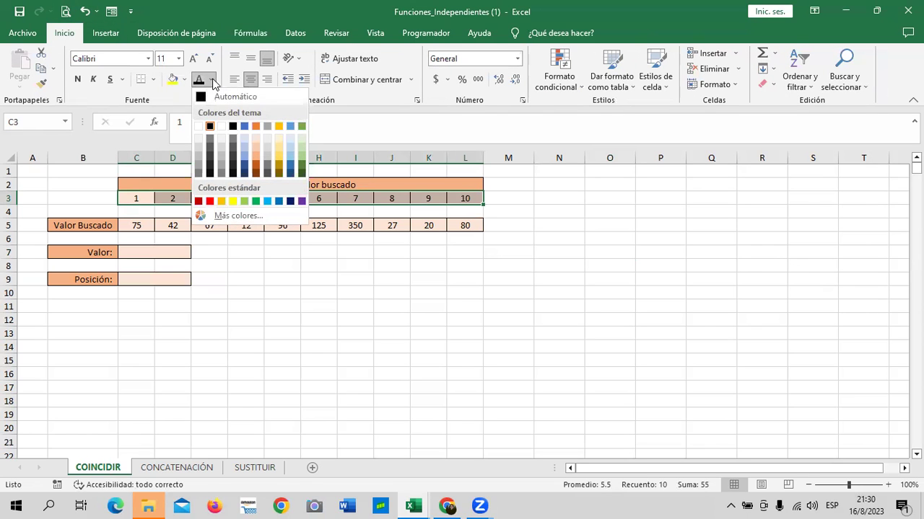
click(533, 236)
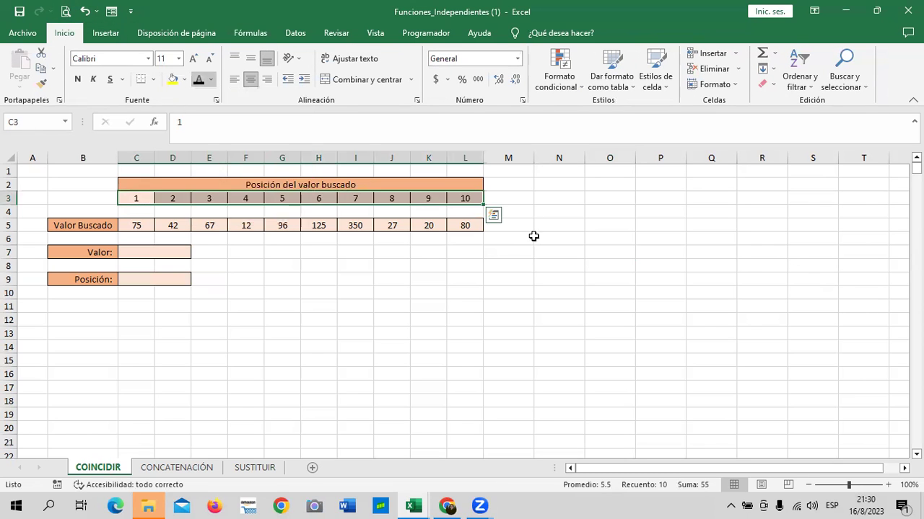
click(241, 267)
drag(138, 205, 451, 196)
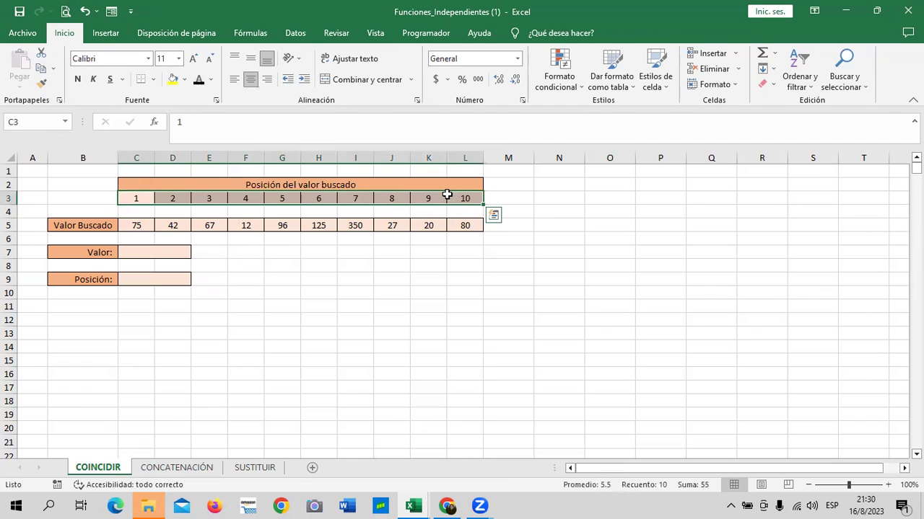
click(561, 211)
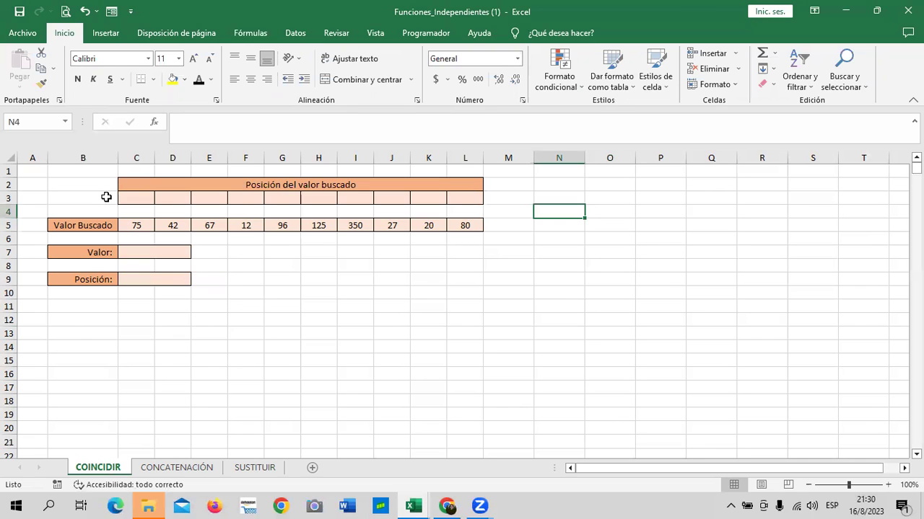
click(162, 290)
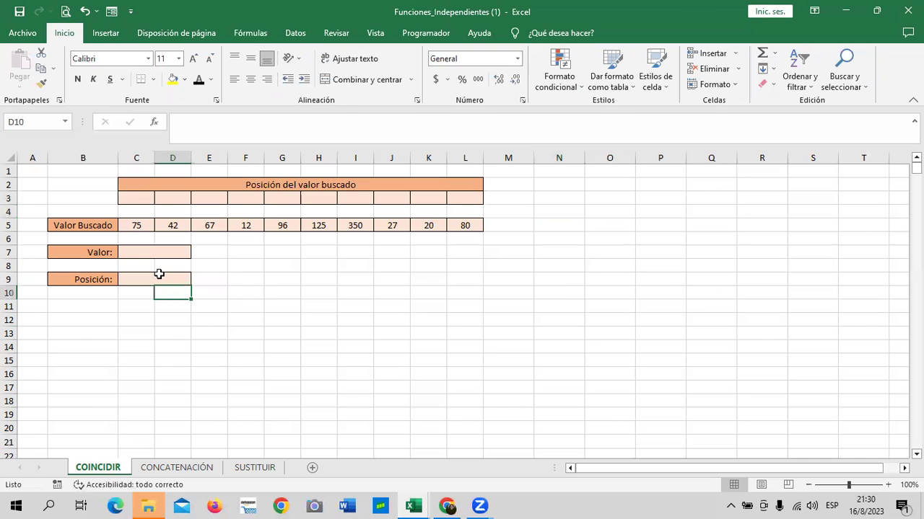
click(158, 274)
- Enter =COINCIDIR(C7;C5:L5;0) in the Posición cell C9
text(=coi)
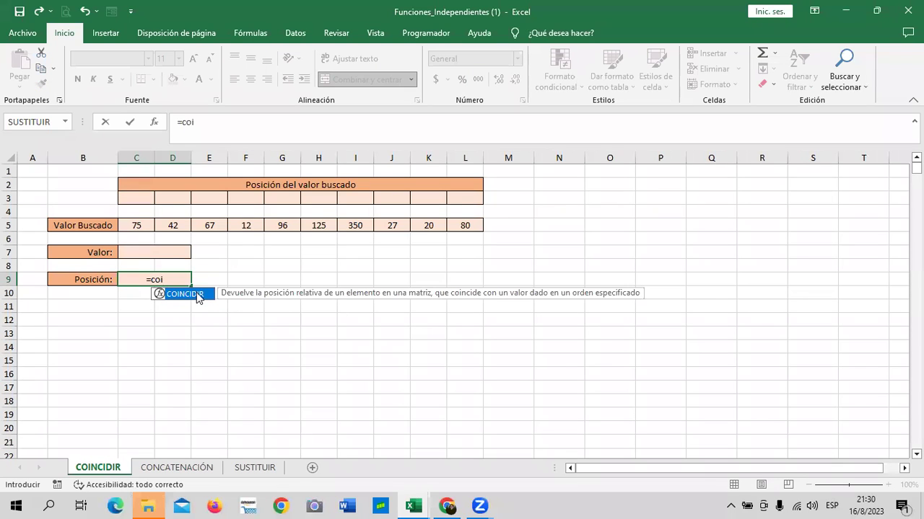
double_click(194, 295)
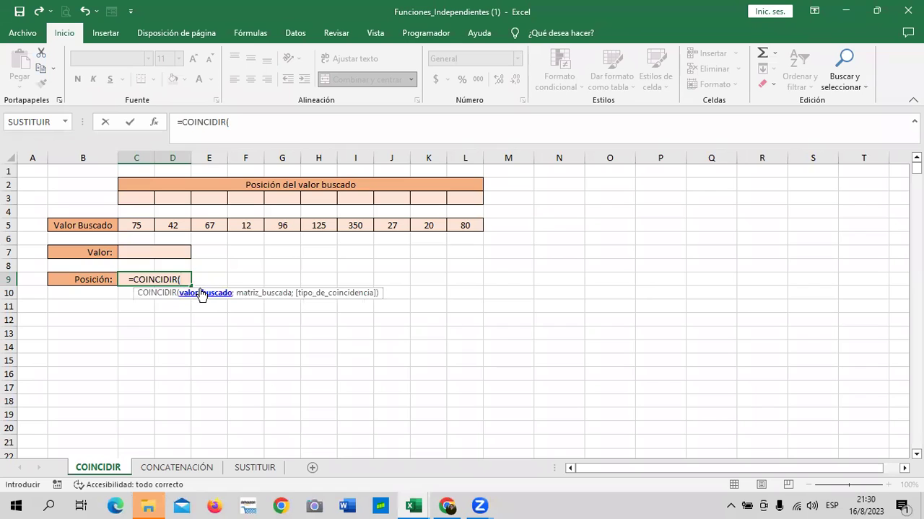
click(163, 252)
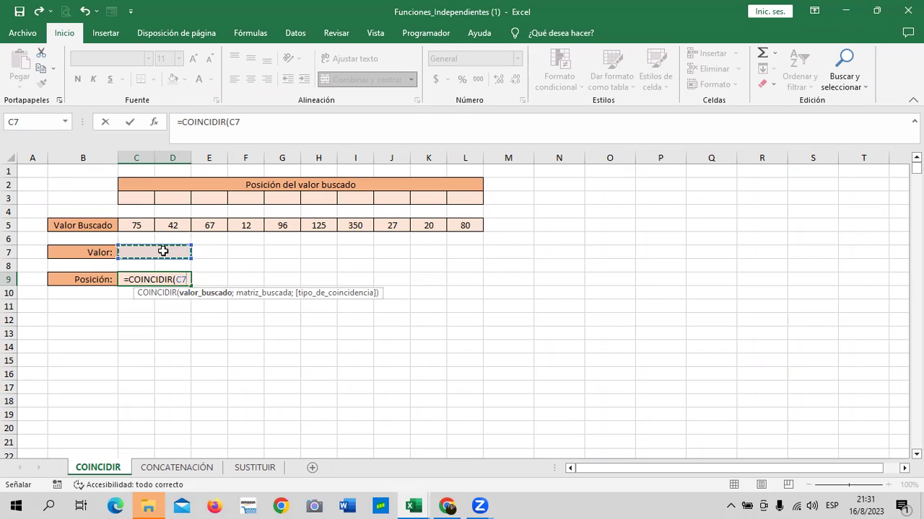
text(;)
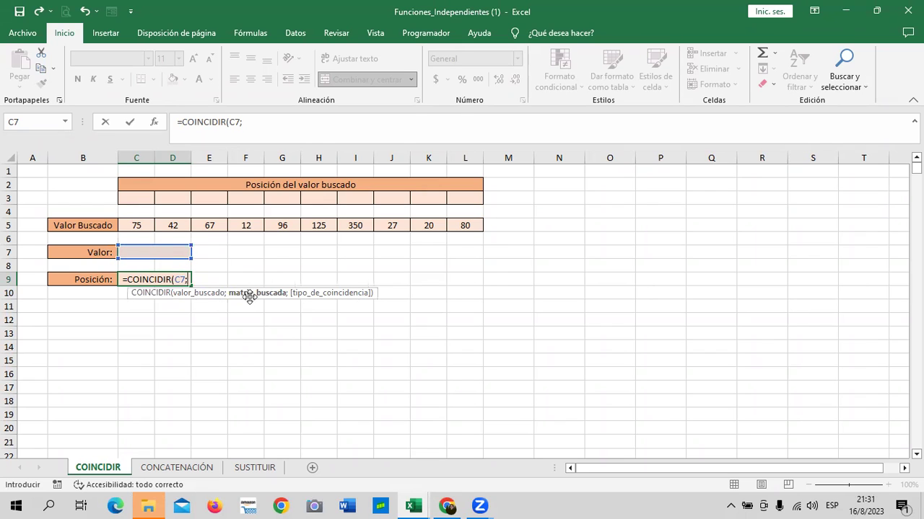
drag(135, 225, 464, 225)
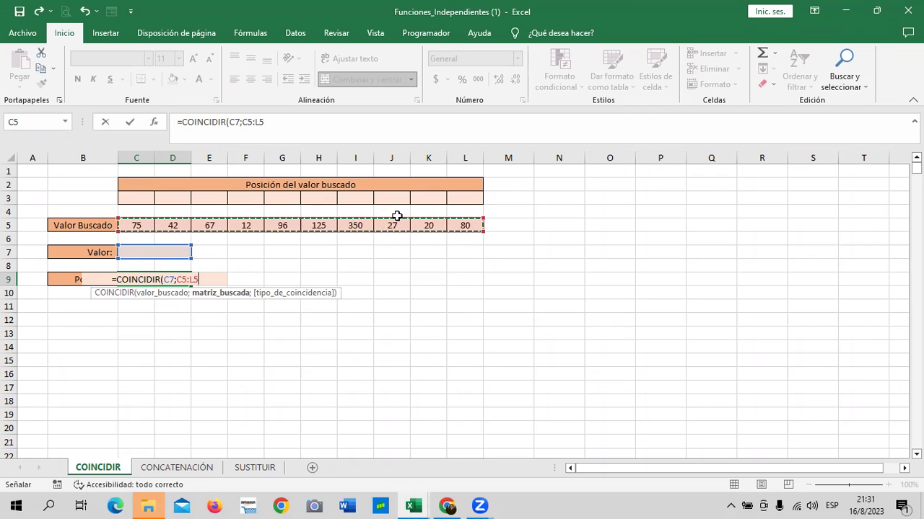
click(305, 123)
text(;)
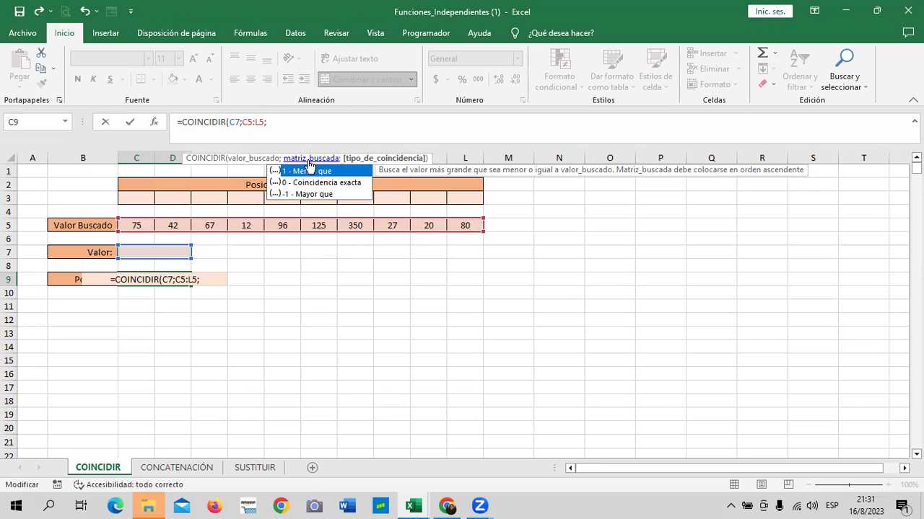
click(288, 126)
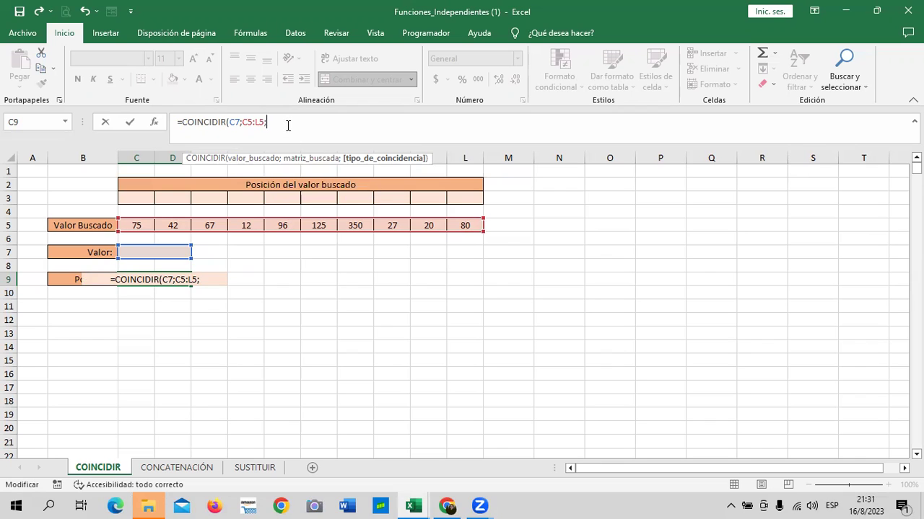
text(0)
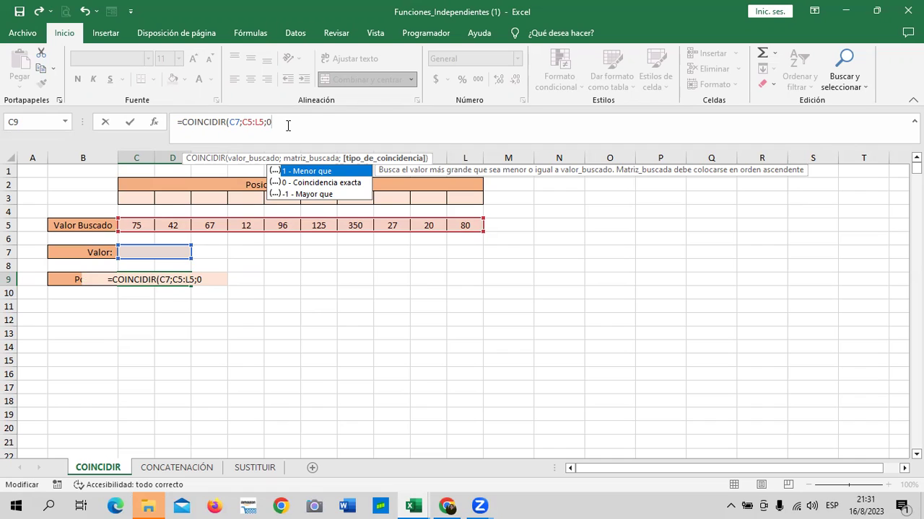
text())
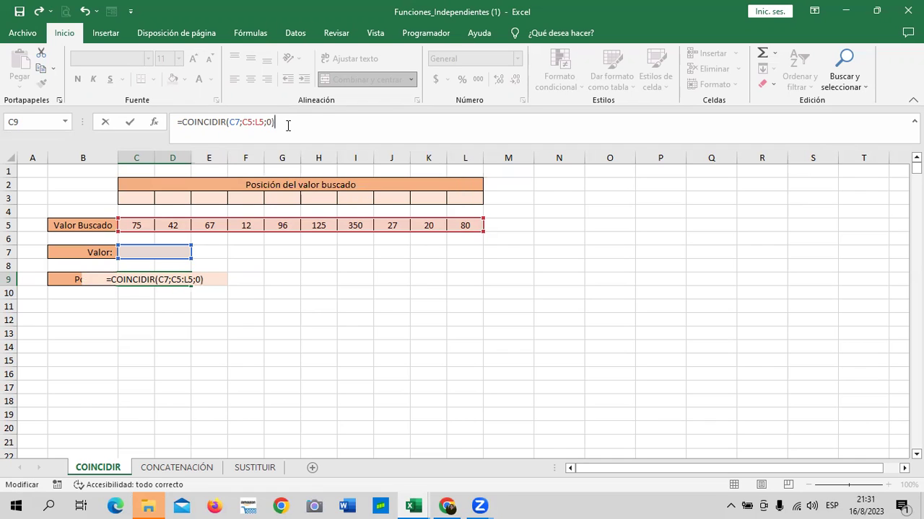
key(Return)
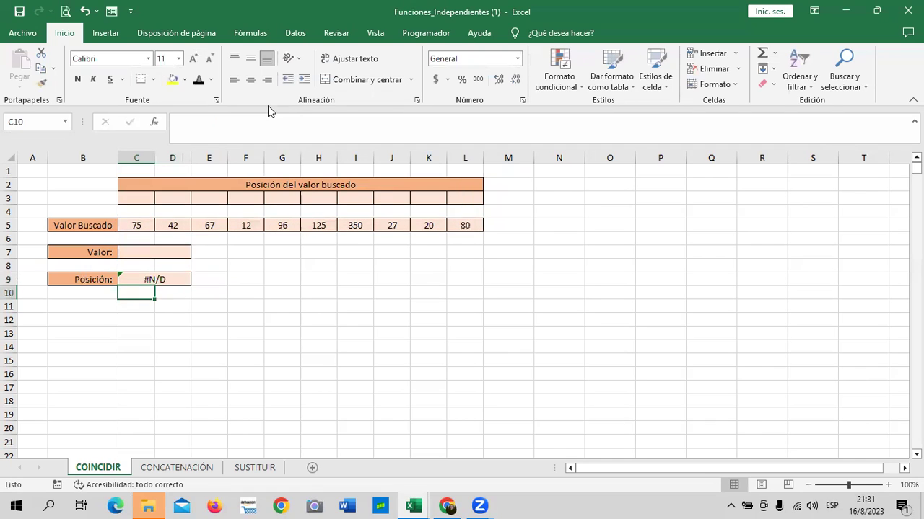
- Enter 350 in the Valor cell C7 to test the lookup
click(158, 280)
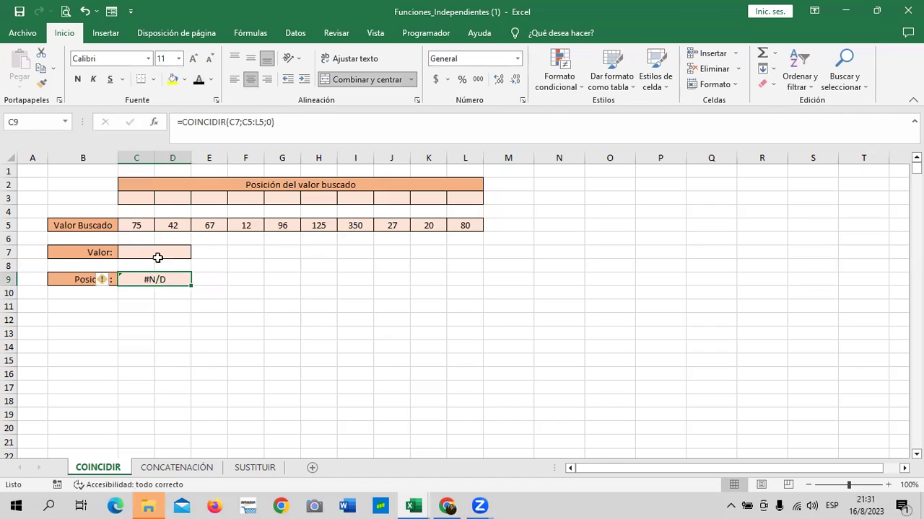
click(154, 252)
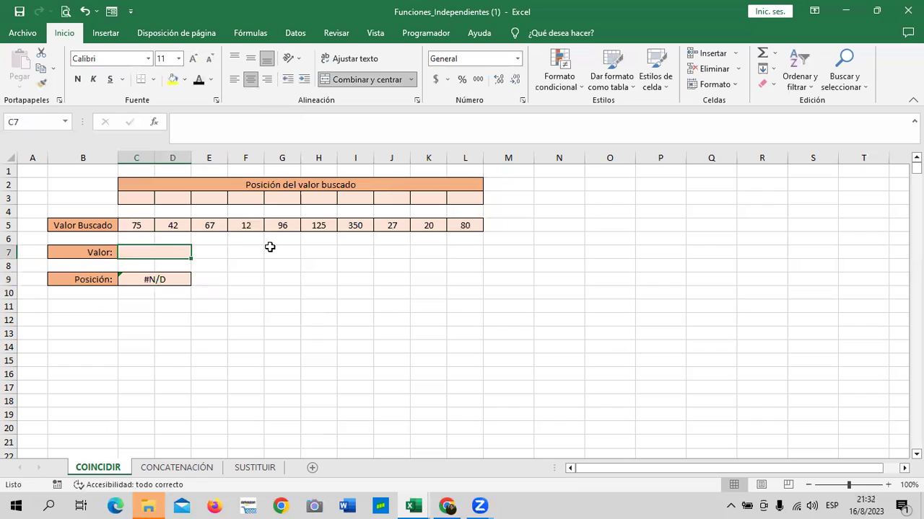
text(350)
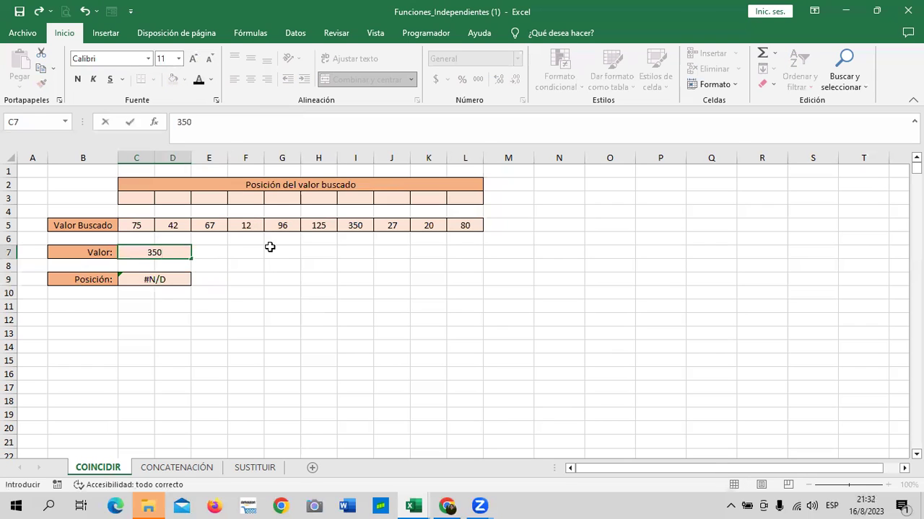
key(Return)
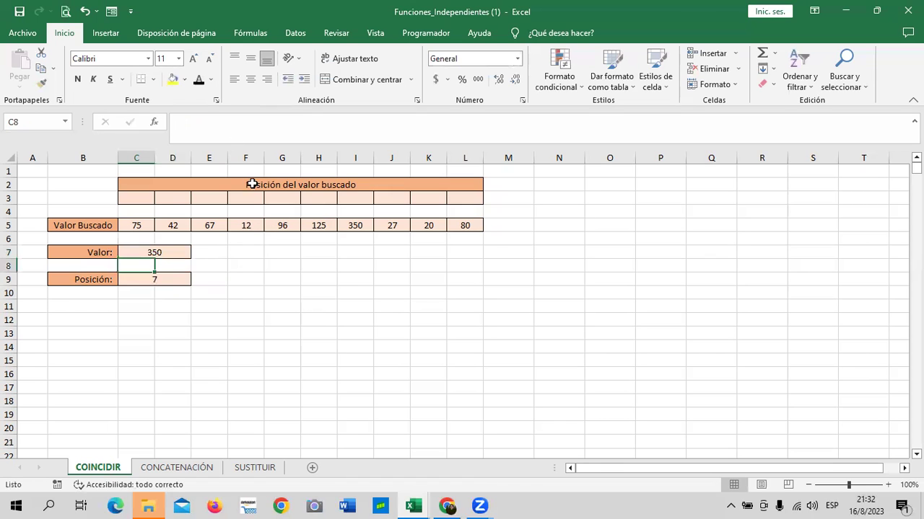
- Verify the result 7 by counting row 3 positions to where 350 sits in row 5
click(170, 276)
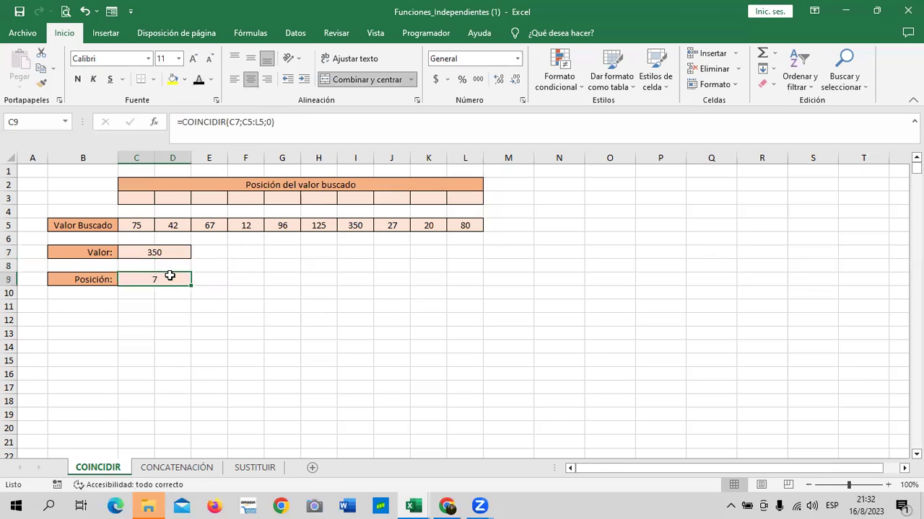
click(143, 199)
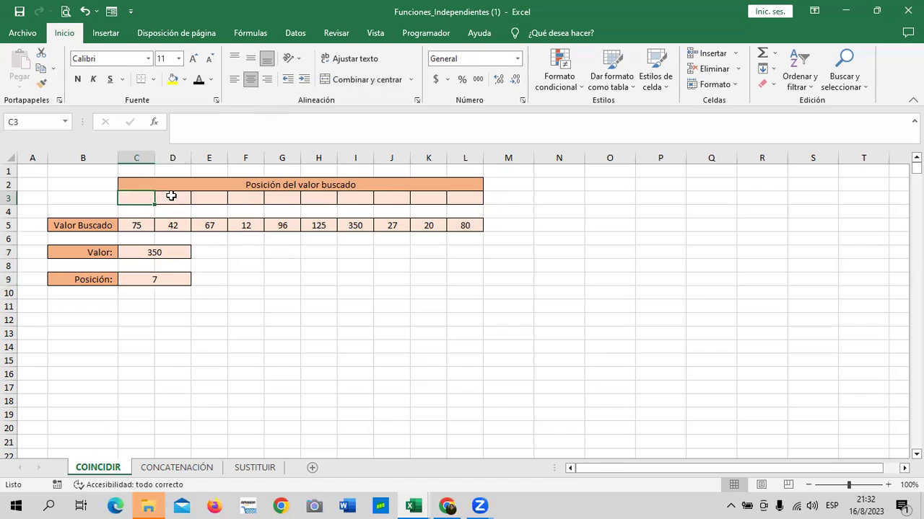
click(171, 196)
click(207, 197)
click(247, 196)
click(288, 196)
click(319, 197)
click(363, 197)
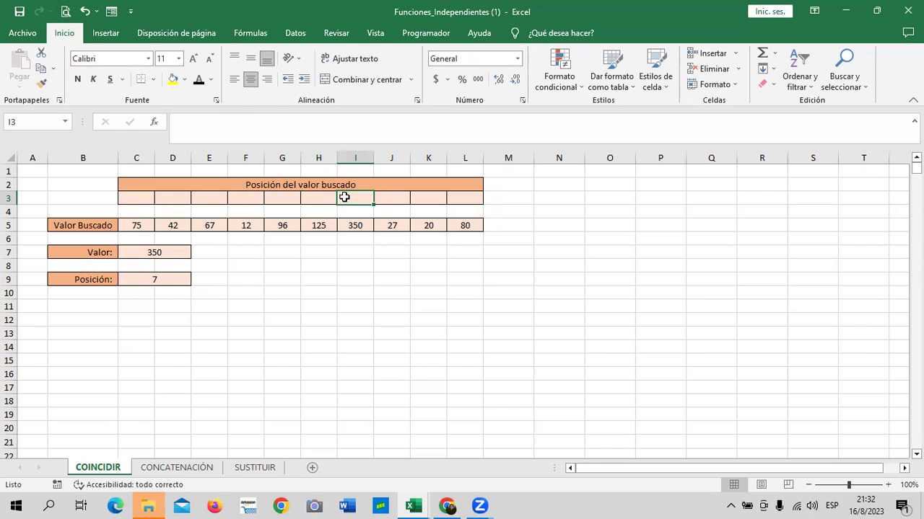
click(140, 280)
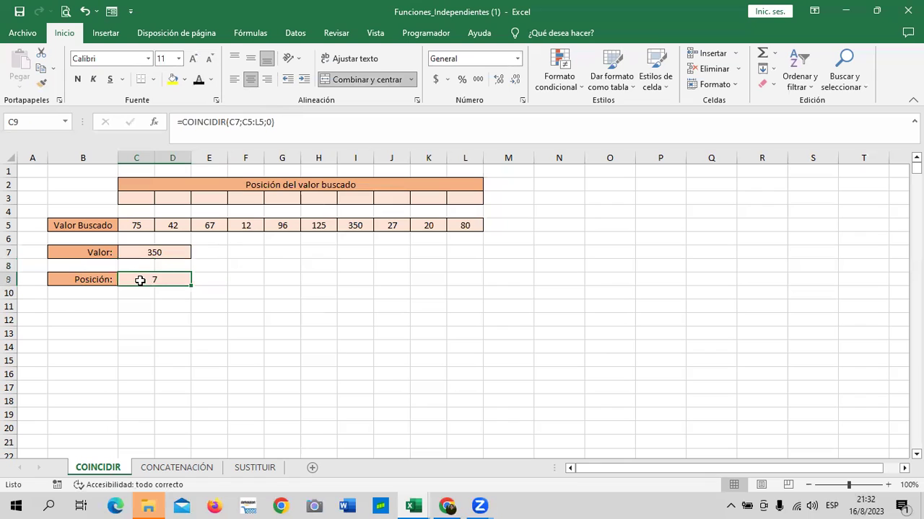
click(354, 225)
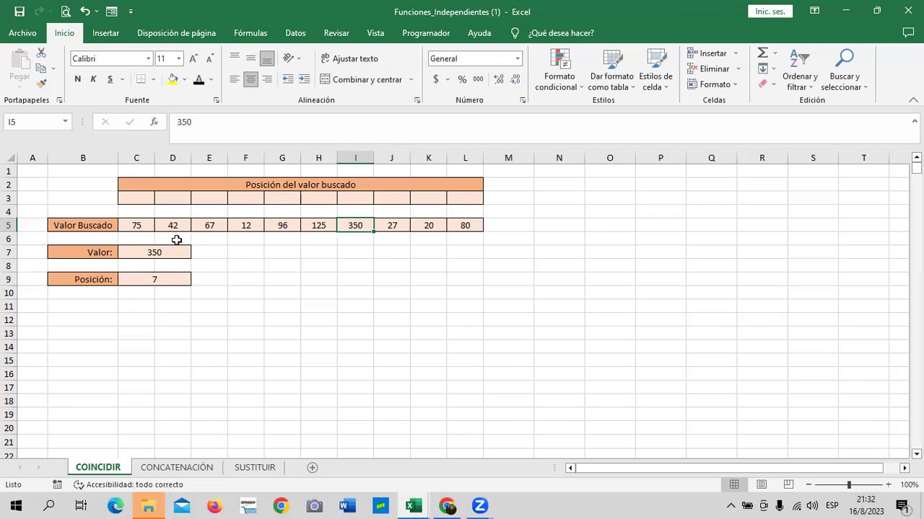
click(166, 279)
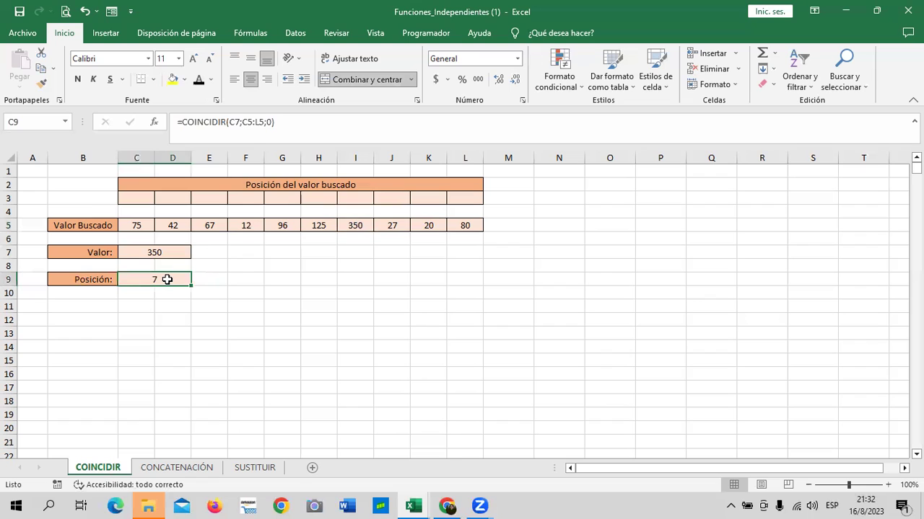
- Change the Valor to 12, then to 80, so Posición returns 10
click(299, 279)
click(165, 280)
click(167, 252)
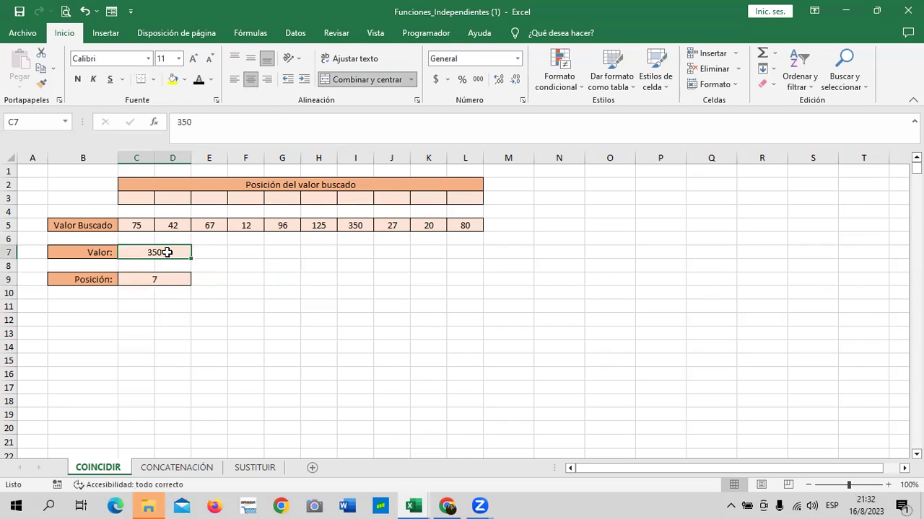
text(12)
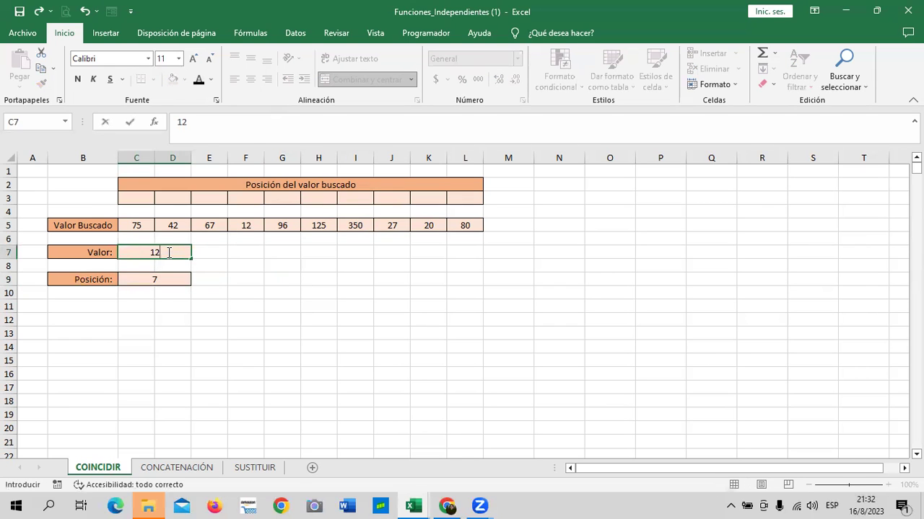
key(Return)
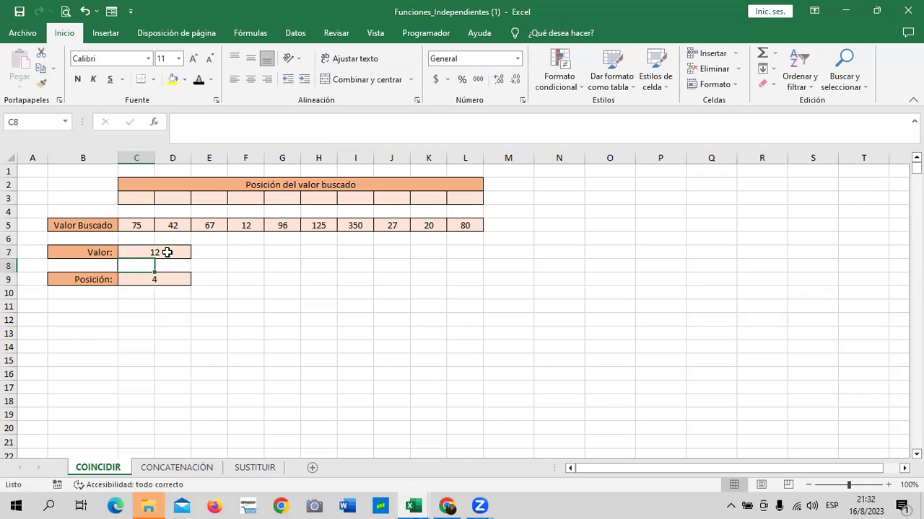
click(157, 251)
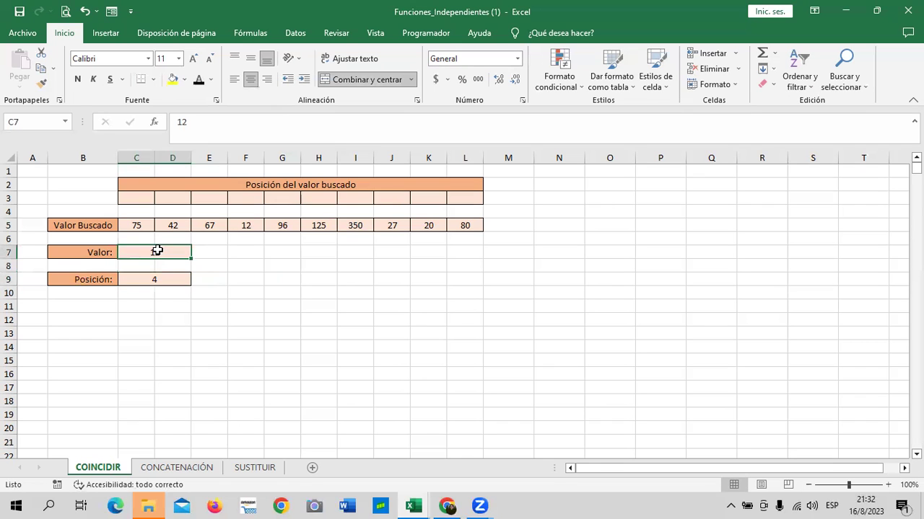
text(80)
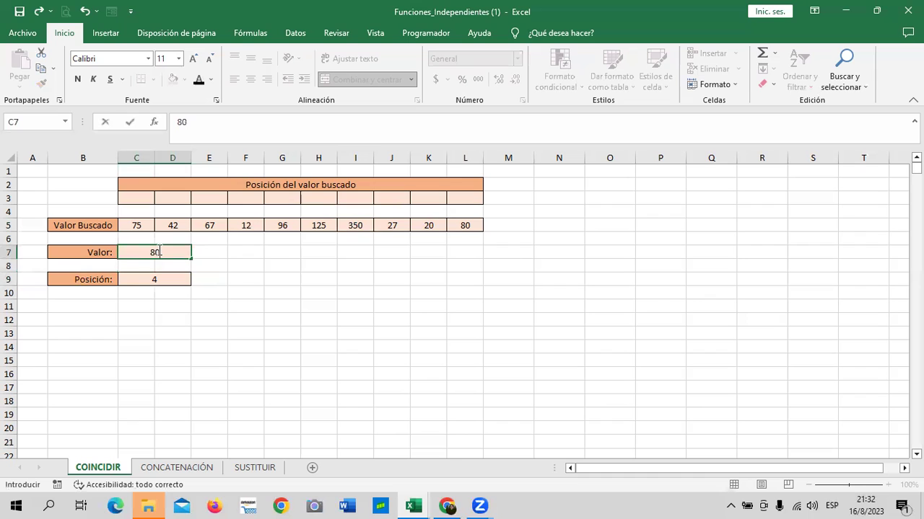
key(Return)
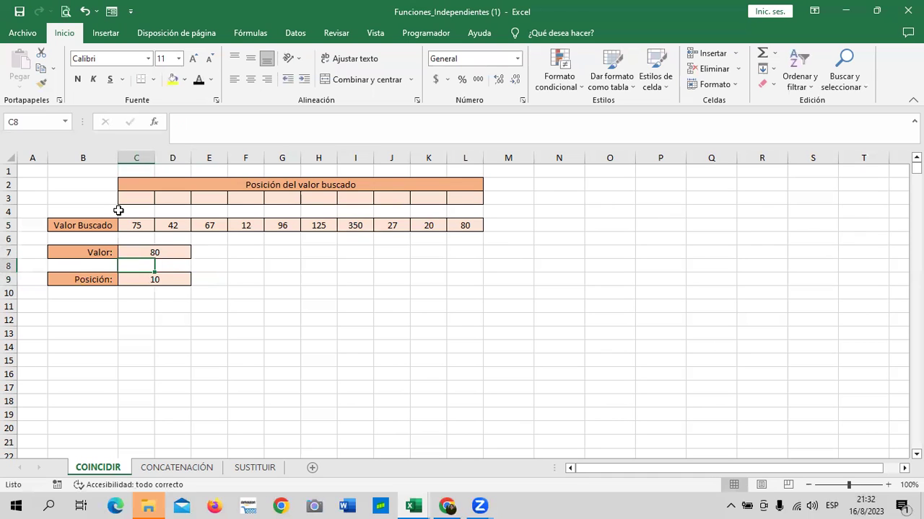
click(501, 226)
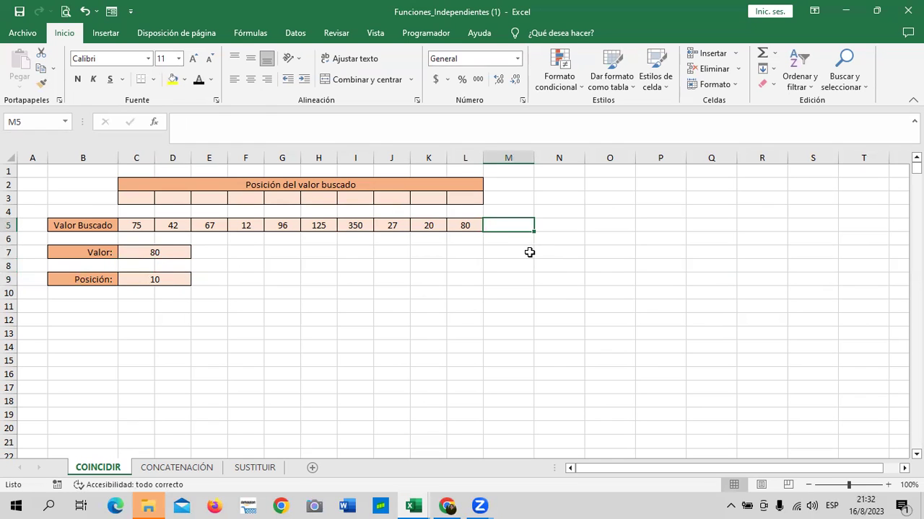
- Add 90 in M5 and 100 in N5, and set the Valor to 90
text(90)
click(557, 222)
text(100)
key(Return)
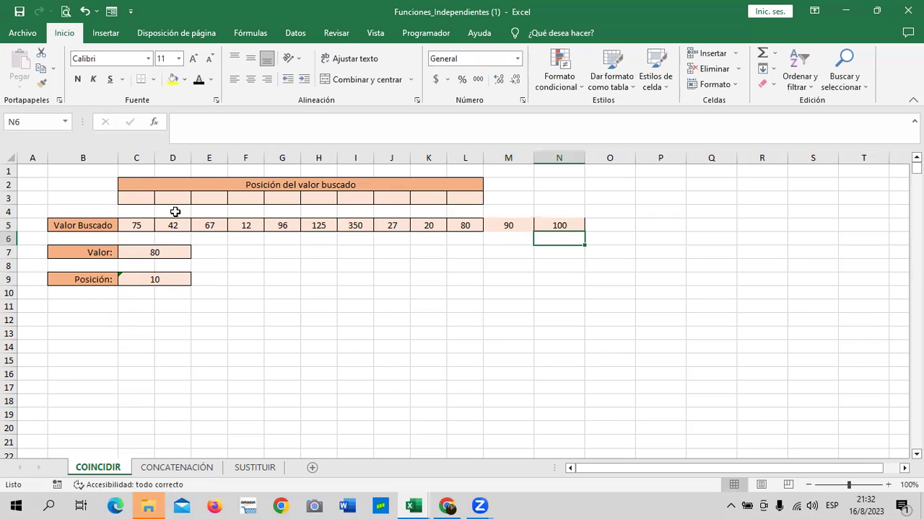
click(166, 282)
click(172, 251)
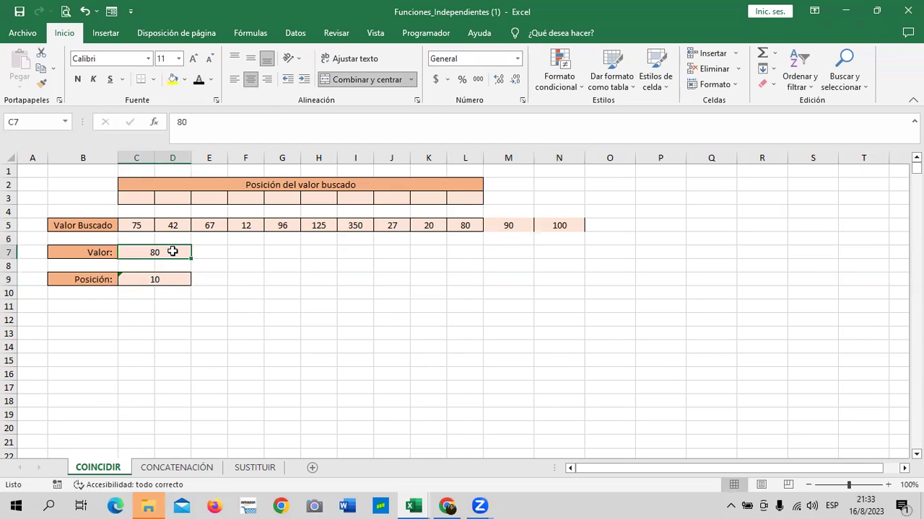
text(90)
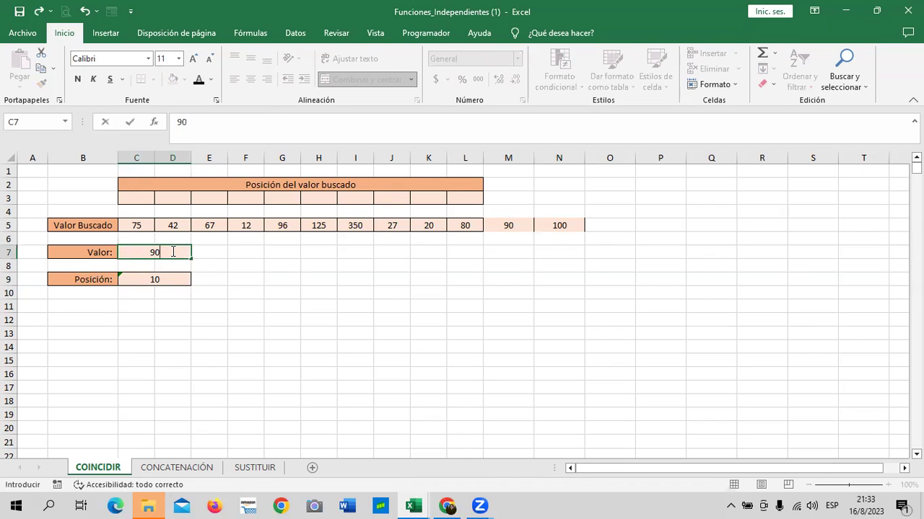
key(Return)
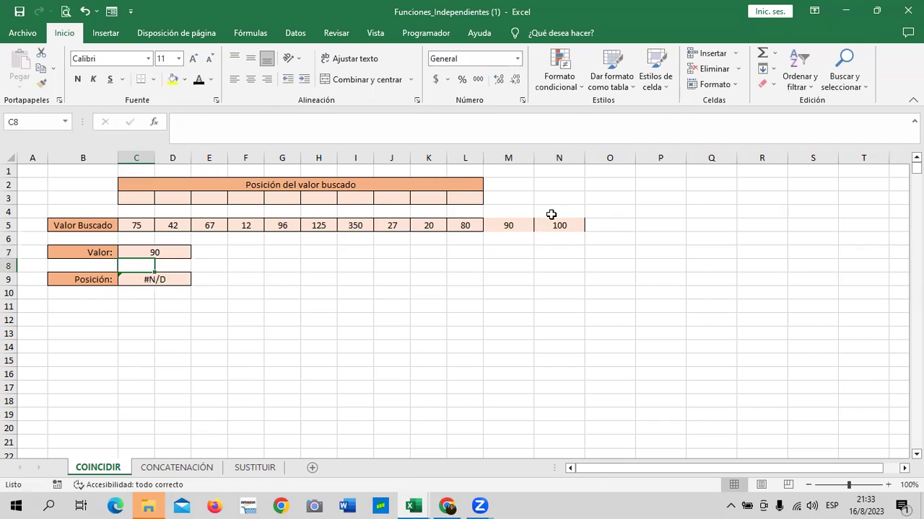
- Extend the Posición formula's range from C5:L5 to C5:N5, giving 11
click(170, 277)
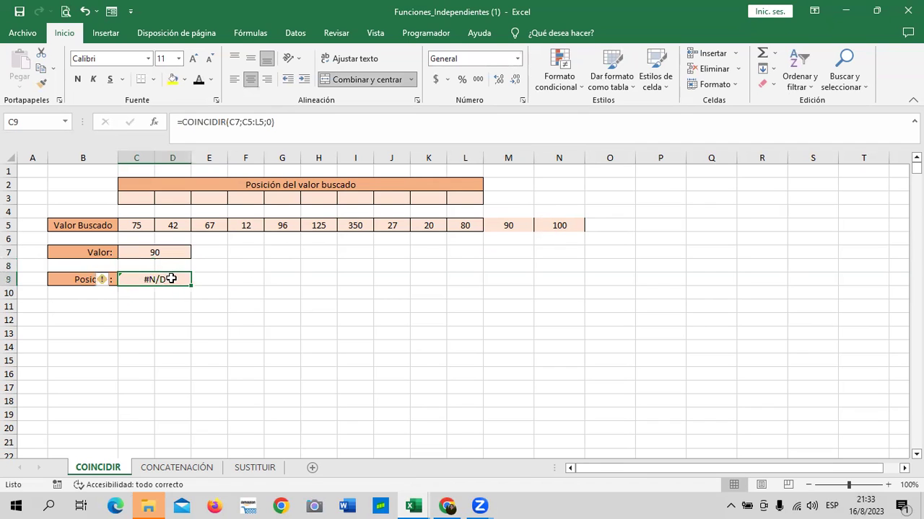
click(248, 122)
click(267, 122)
key(BackSpace)
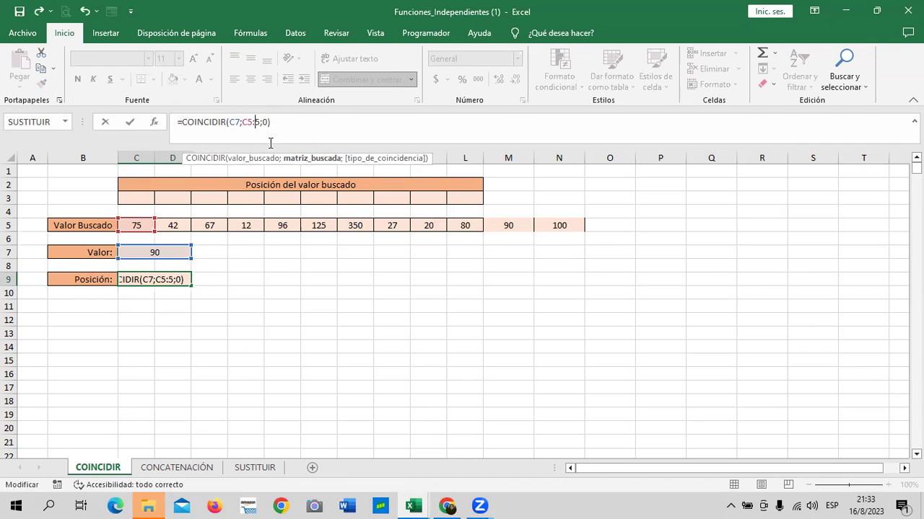
text(N)
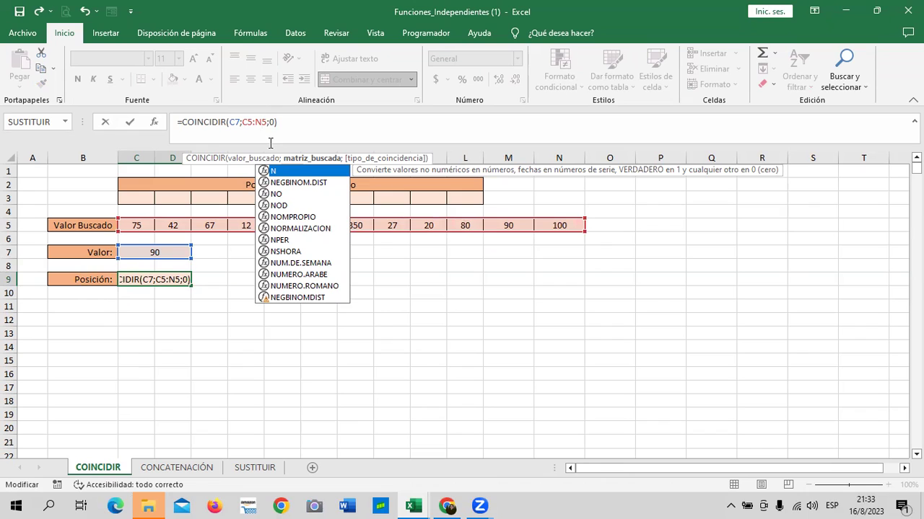
key(Return)
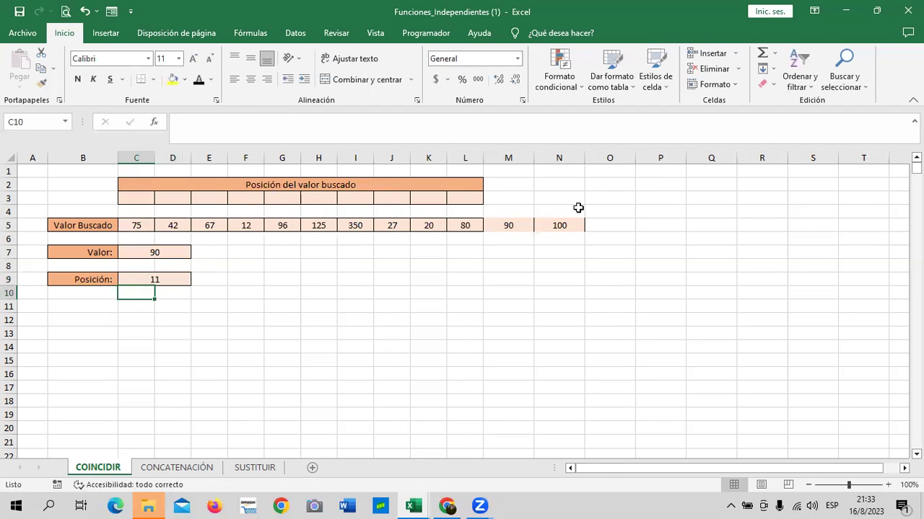
- Put 200 in R5 and as the Valor, then reopen the #N/D Posición formula for editing
click(520, 195)
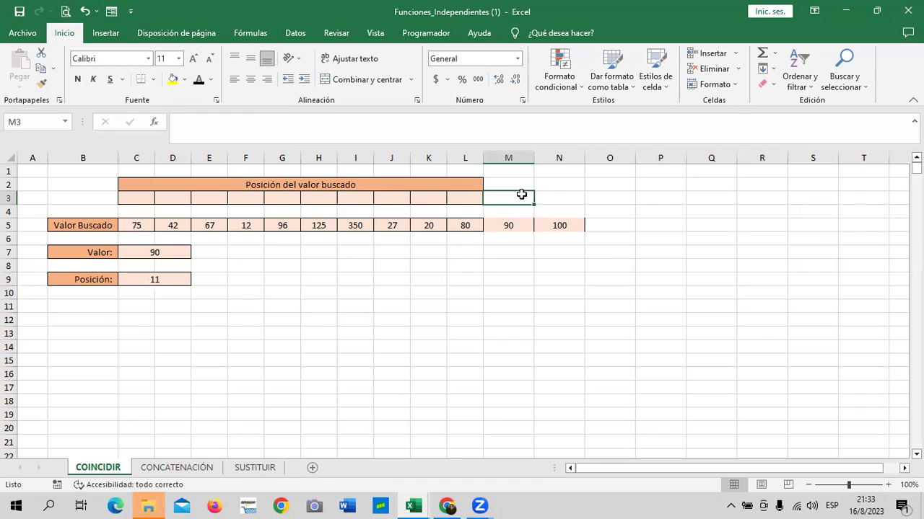
click(569, 196)
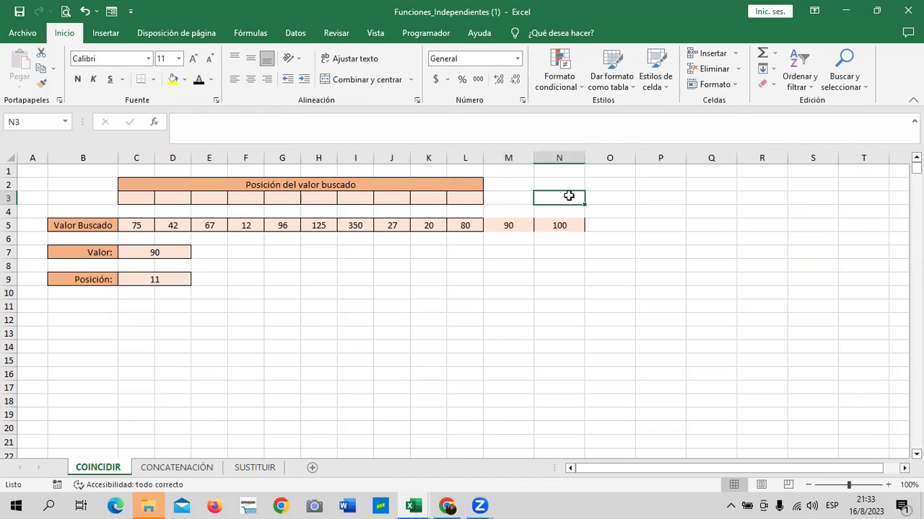
click(758, 224)
text(2)
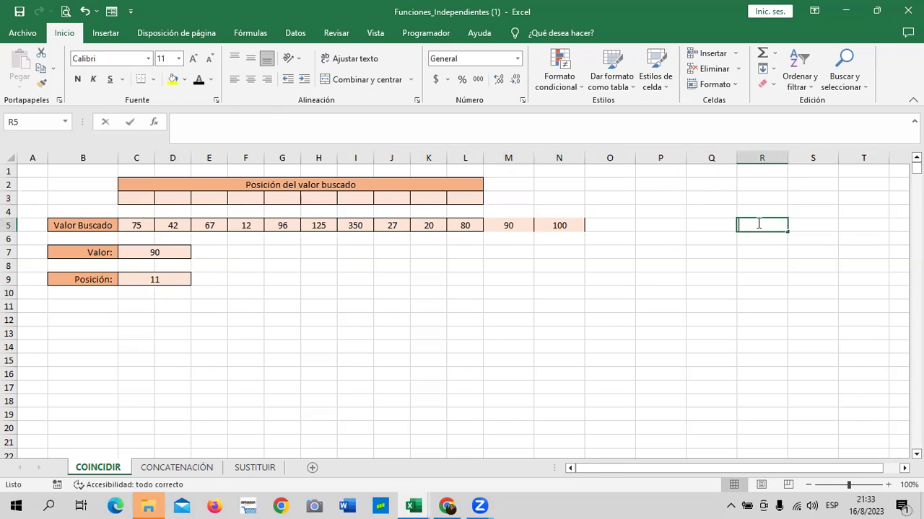
text(00)
click(589, 298)
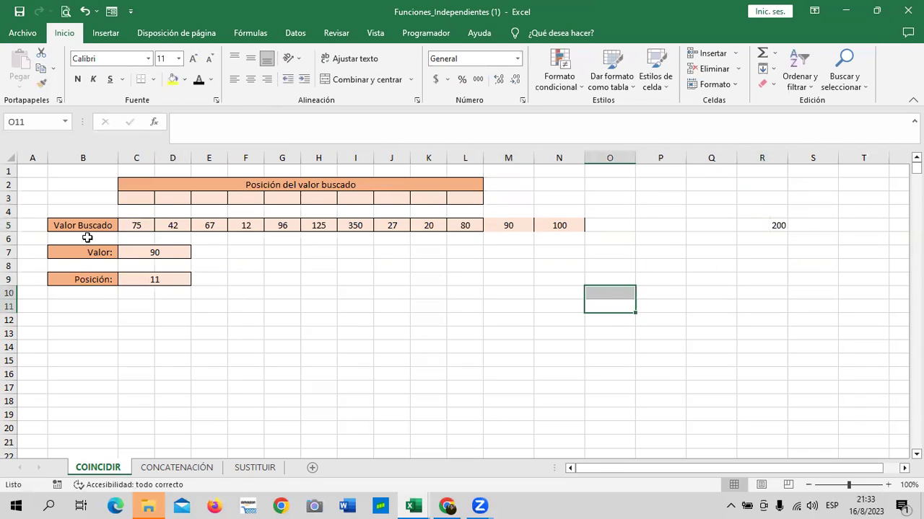
click(151, 253)
text(200)
key(Return)
click(174, 279)
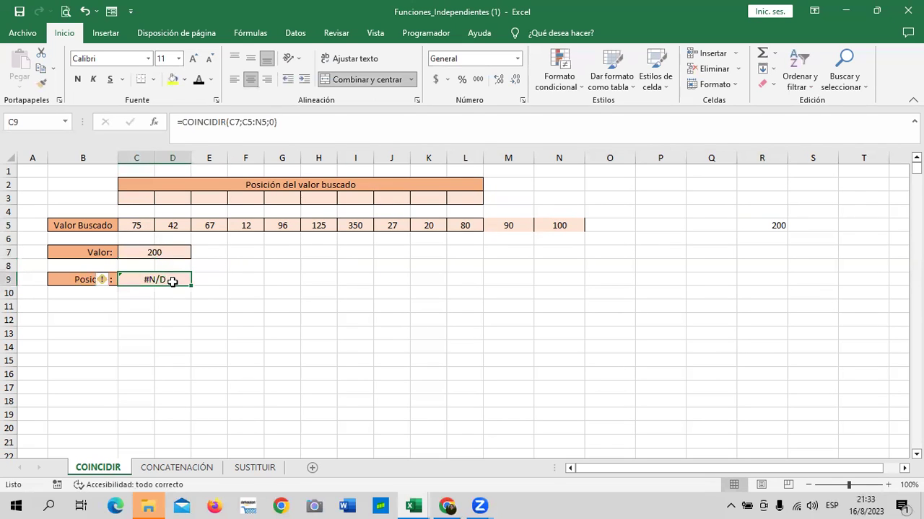
click(248, 121)
- Change the Posición range from C5:N5 to C5:R5 so 200 returns position 16
click(261, 121)
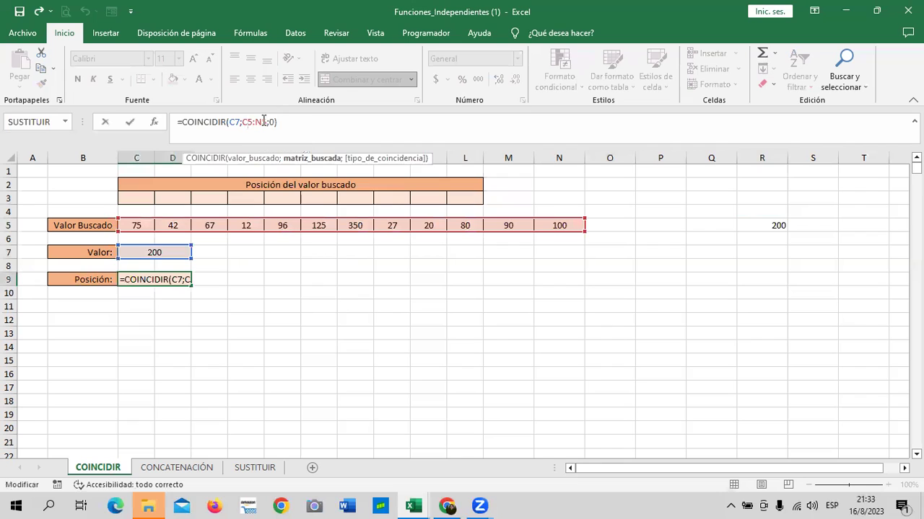
key(BackSpace)
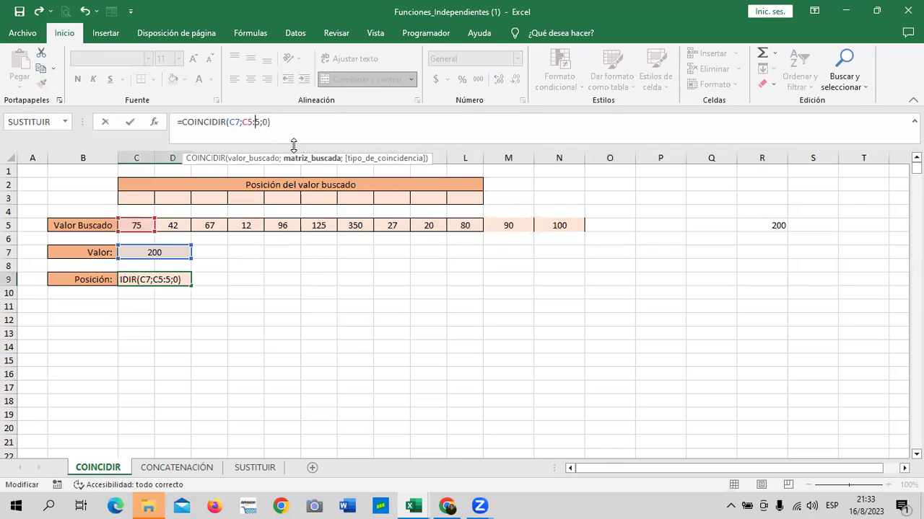
text(R)
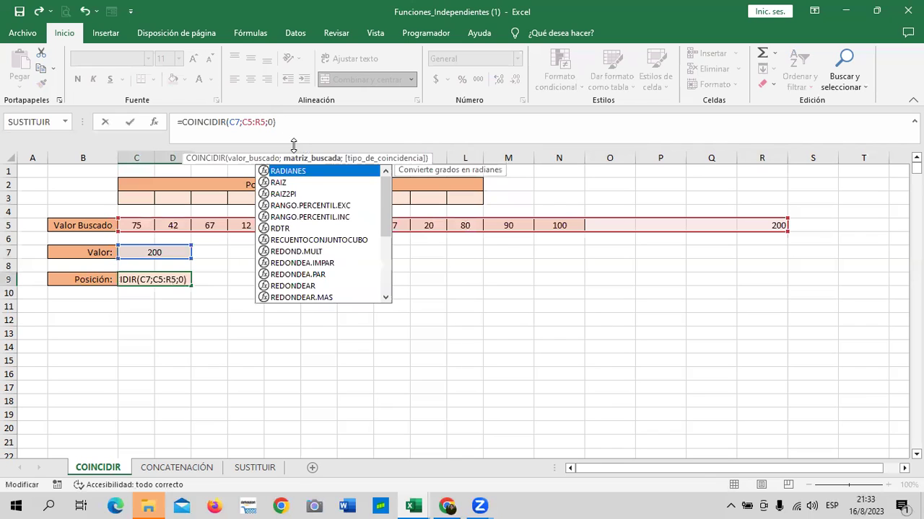
key(Return)
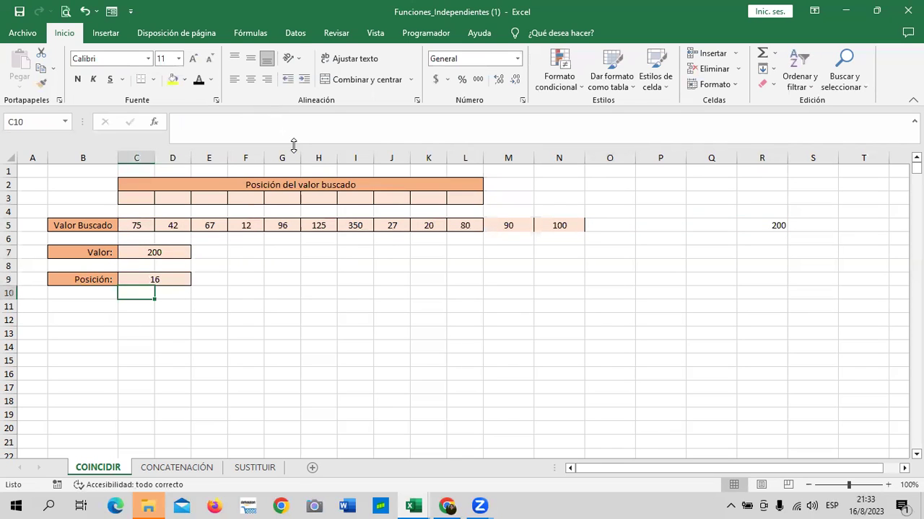
click(177, 278)
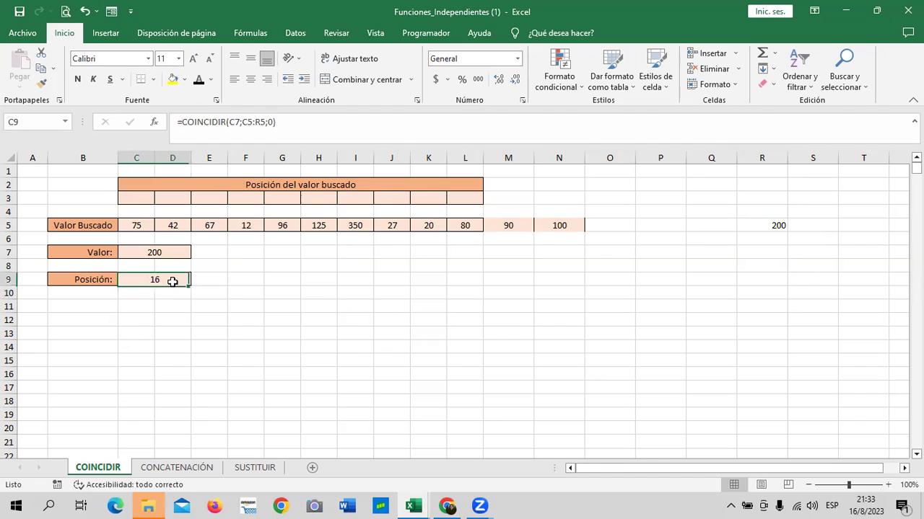
- Number the positions 1 through 16 across C3:R3 by filling a 1, 2 series
click(140, 198)
text(1)
key(Tab)
text(2)
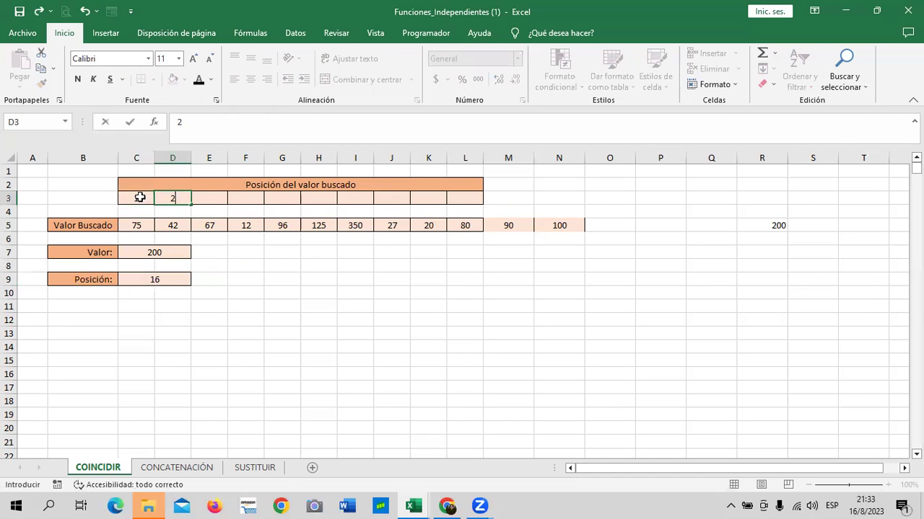
key(Tab)
drag(140, 197, 771, 192)
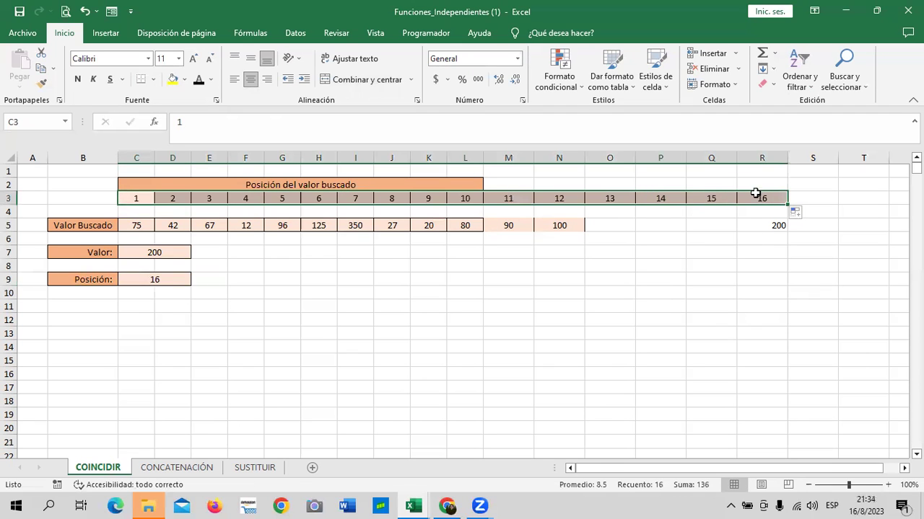
click(750, 238)
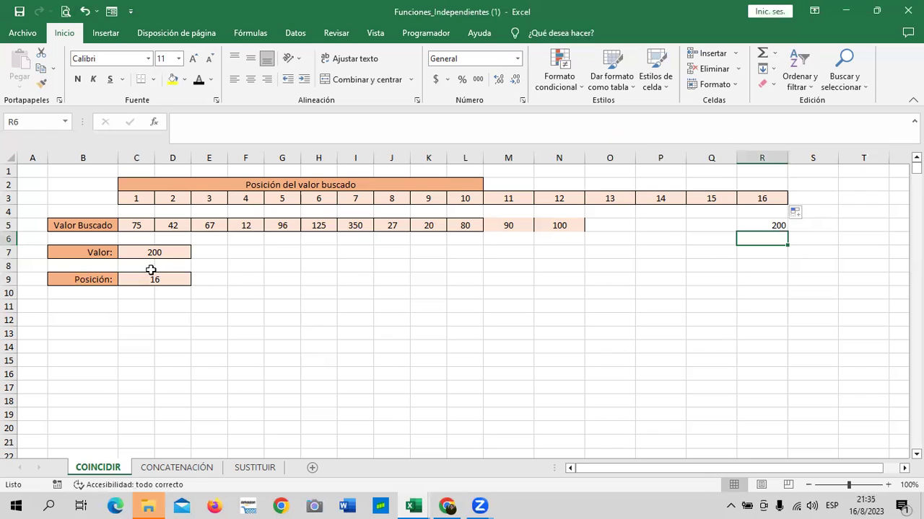
- Switch to the CONCATENACIÓN sheet and widen the NOMBRE COMPLETO column D
click(180, 468)
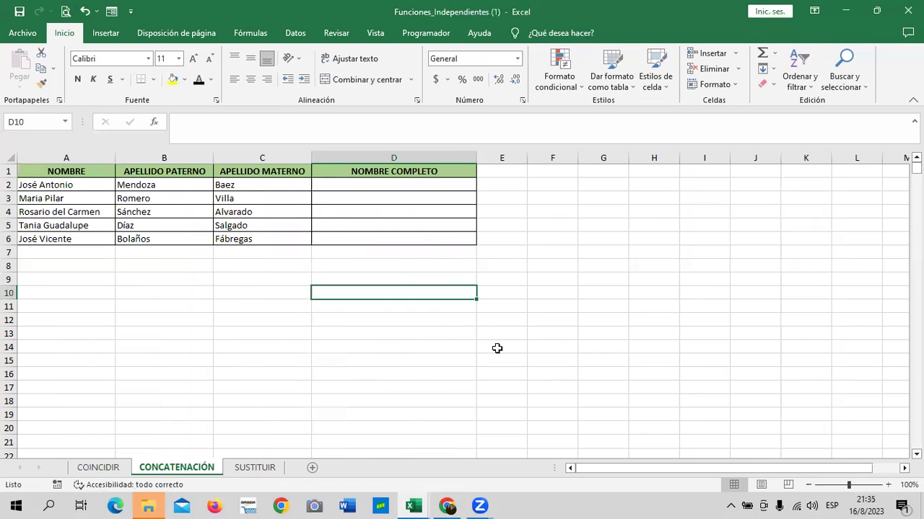
drag(479, 157, 509, 157)
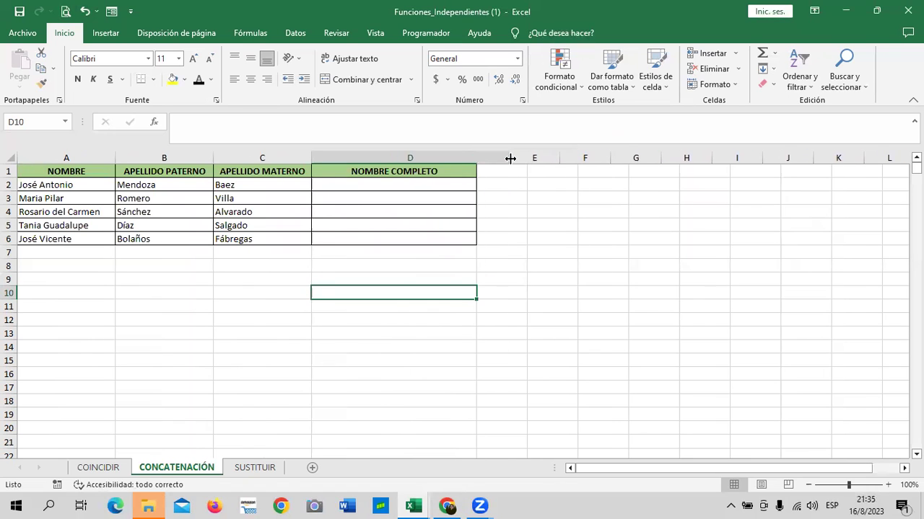
click(567, 279)
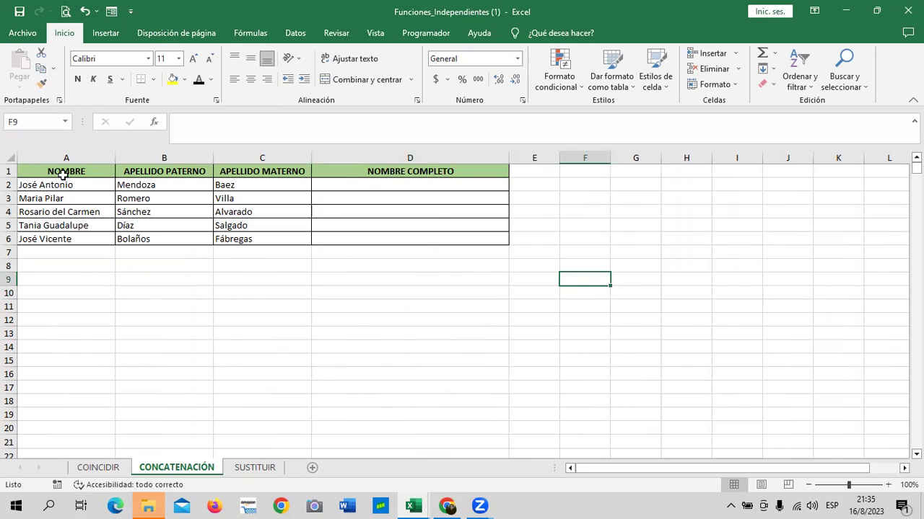
click(389, 187)
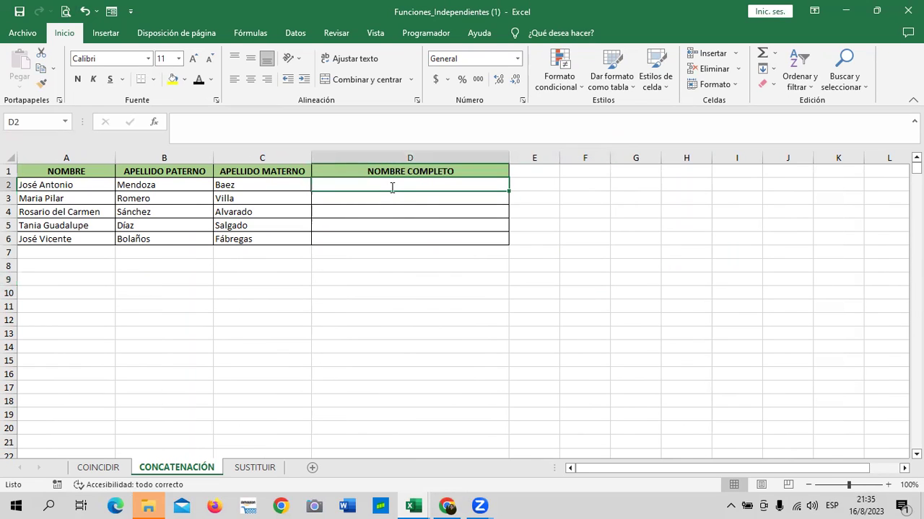
- Enter =CONCATENAR(A2;" ";B2;" ";C2;" ") in D2 to join the first full name with spaces
text(=)
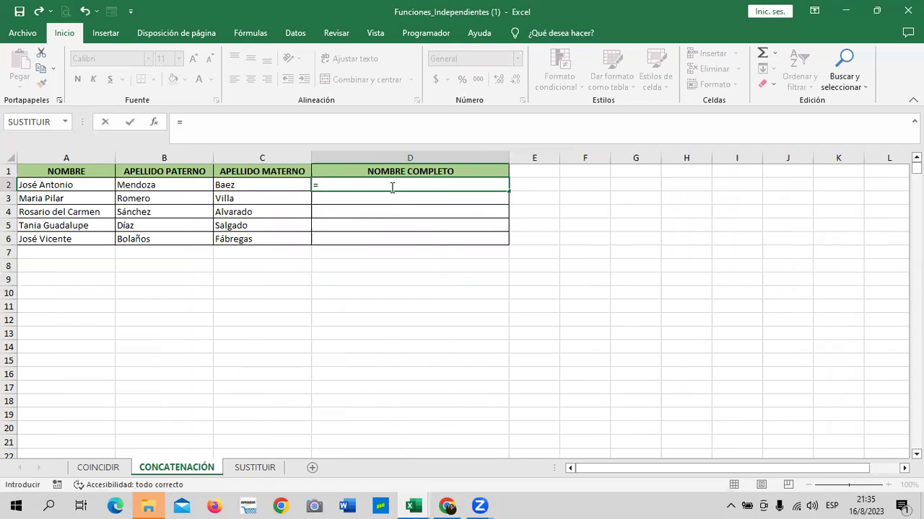
text(con)
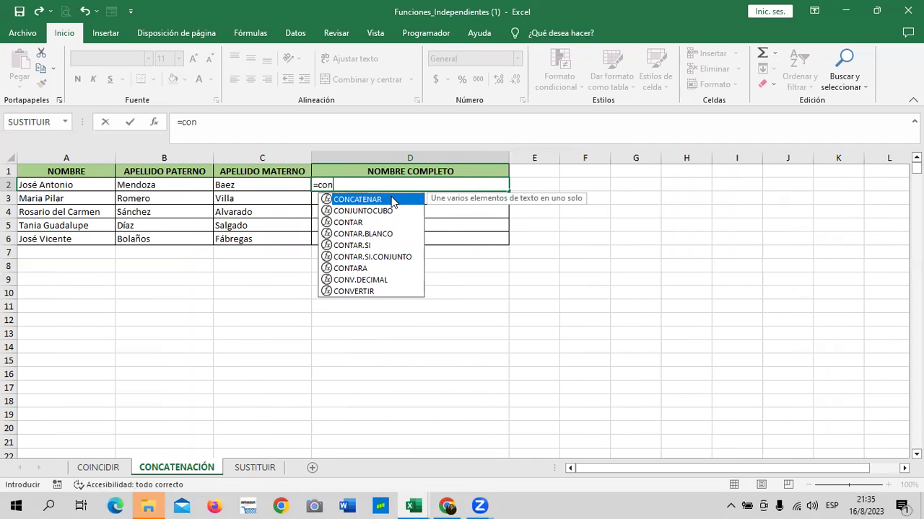
double_click(393, 200)
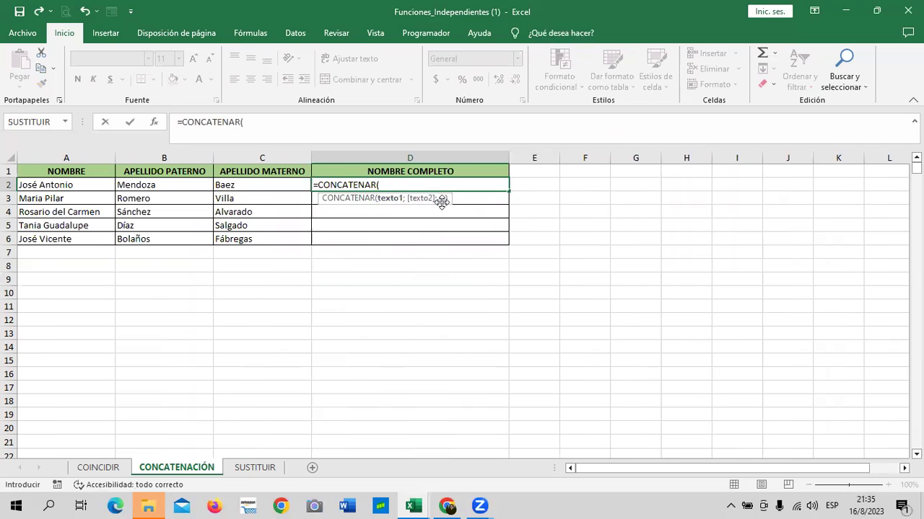
click(109, 185)
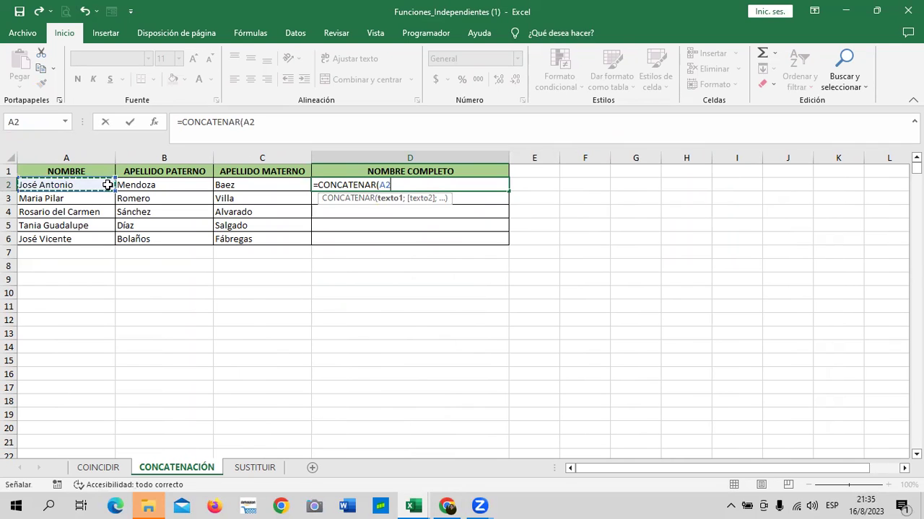
text(:A2)
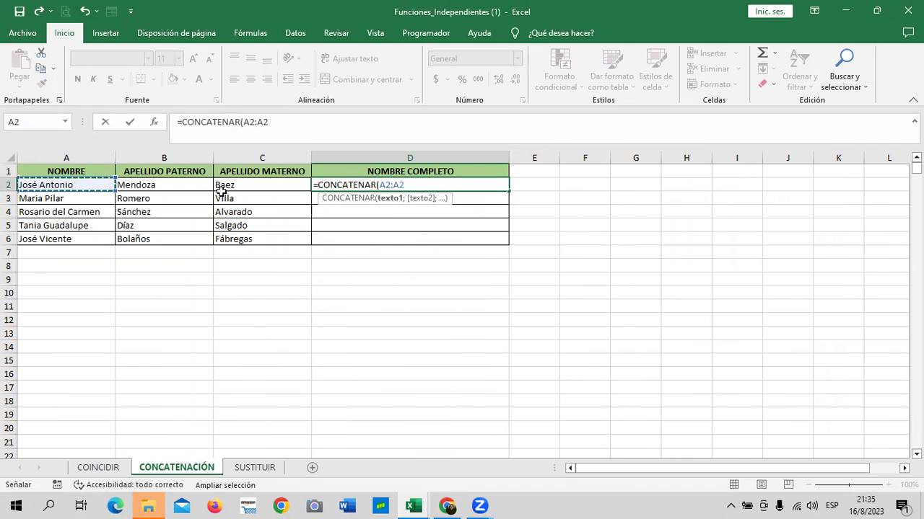
text(")
key(BackSpace)
key(BackSpace)
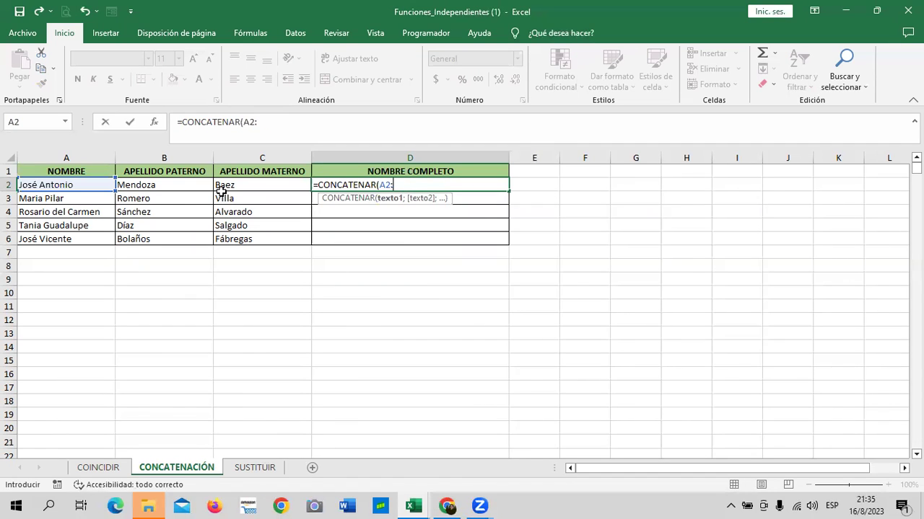
text(;)
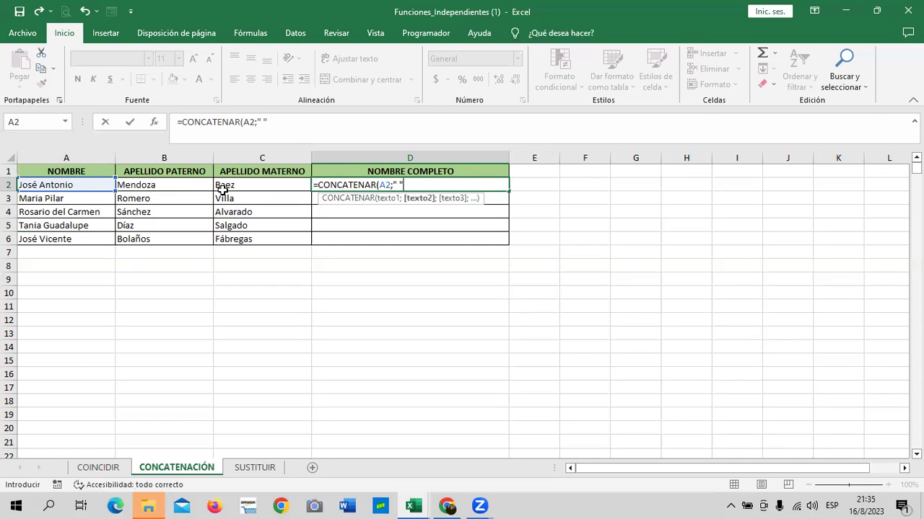
text(;)
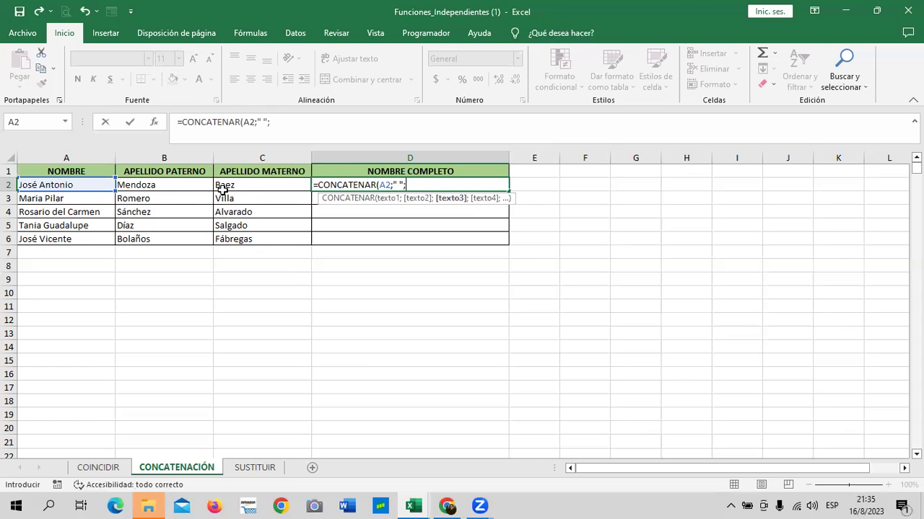
click(148, 186)
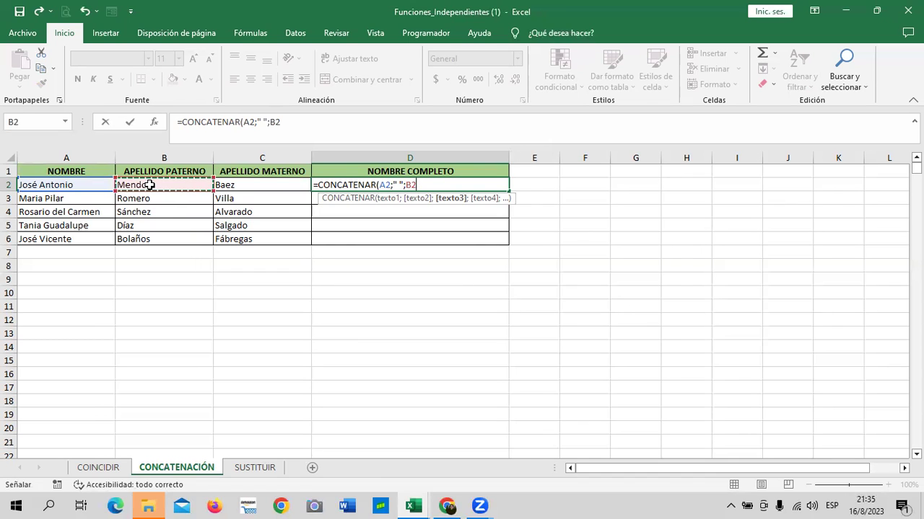
text(;B2)
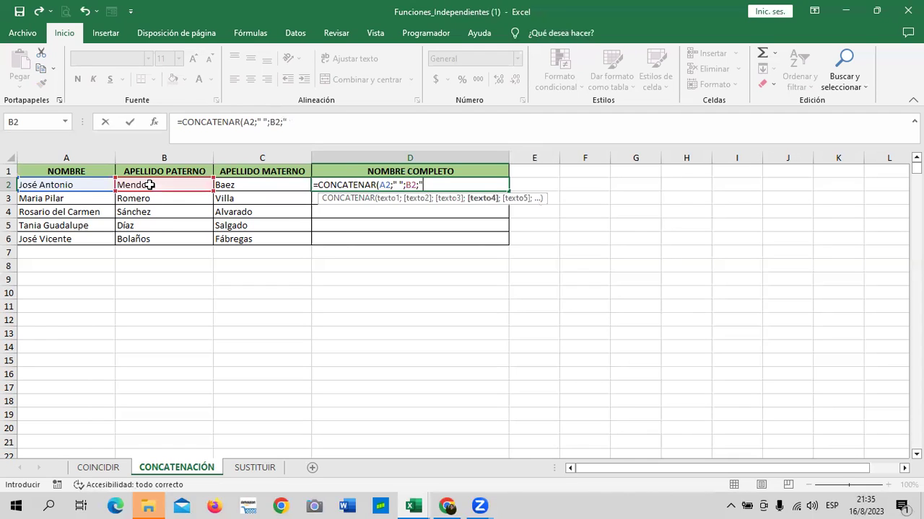
text(;)
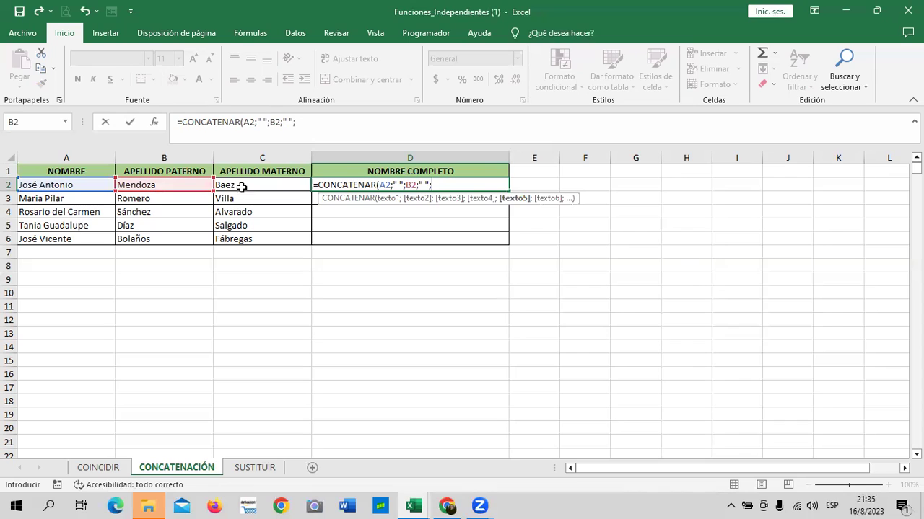
click(245, 185)
text(;)
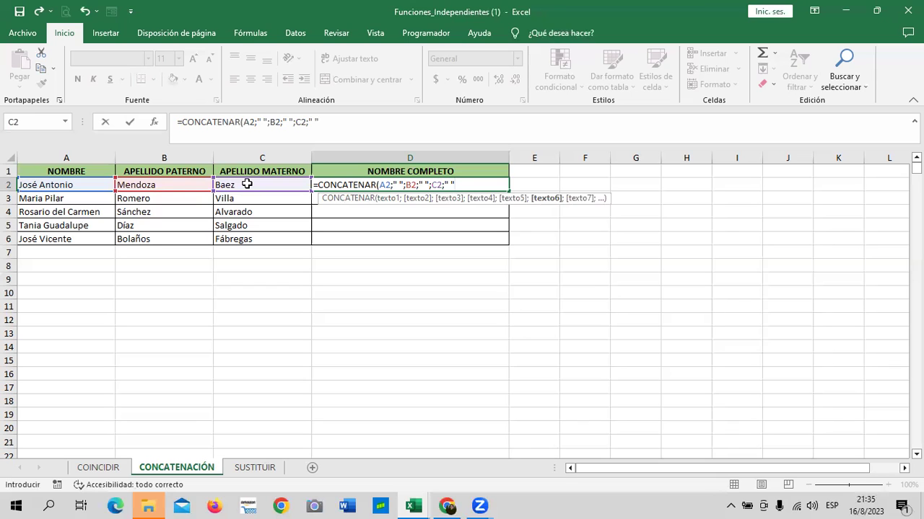
text())
key(Return)
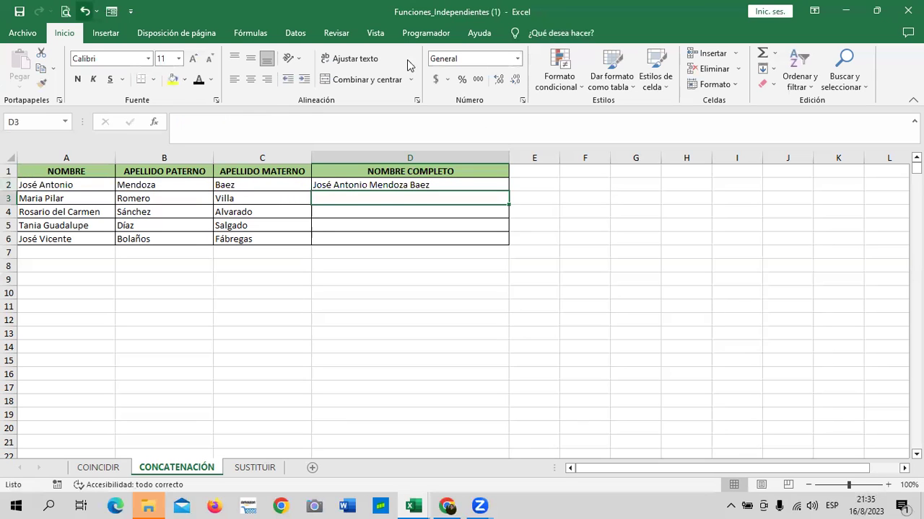
click(349, 186)
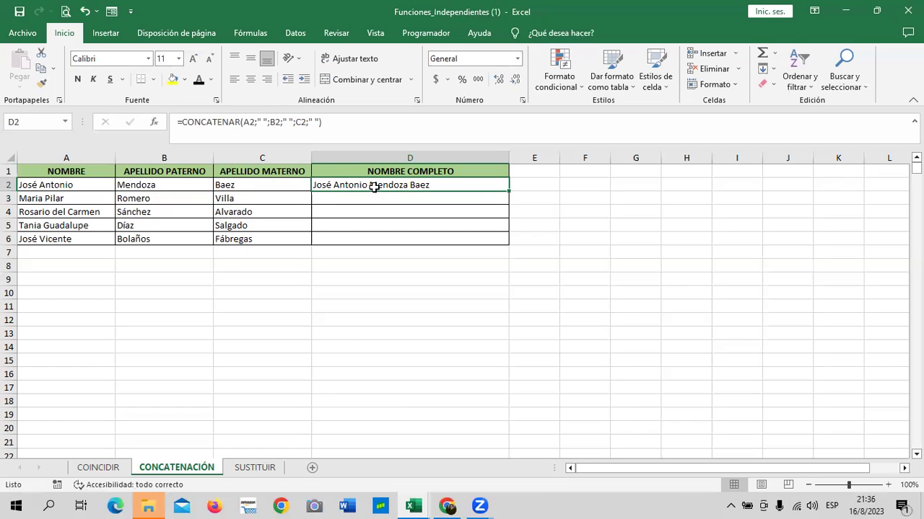
- Enter =CONCATENAR(A3;B3;C3) in D3, joining the name parts without spaces
click(340, 197)
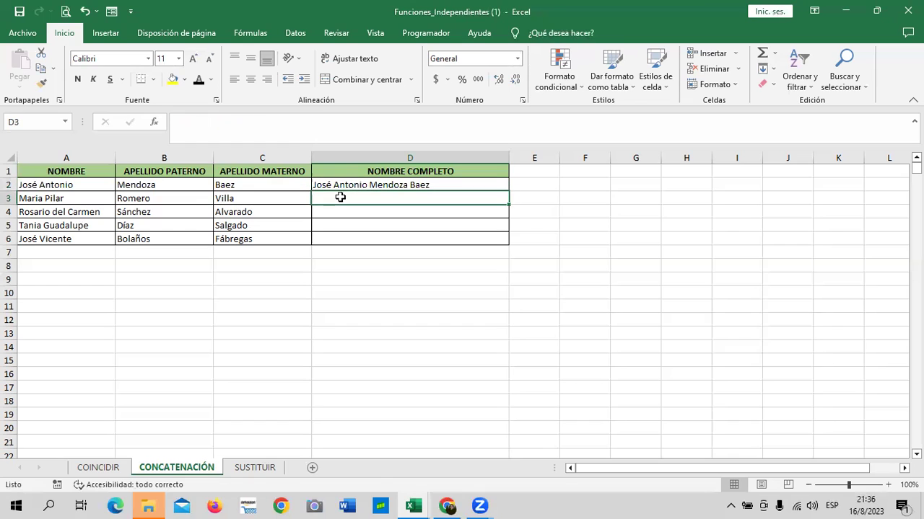
text(=)
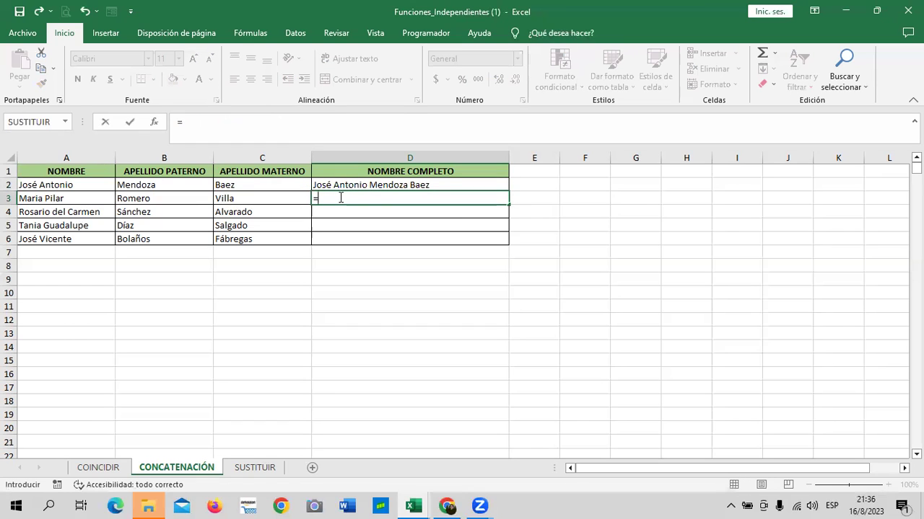
text(con)
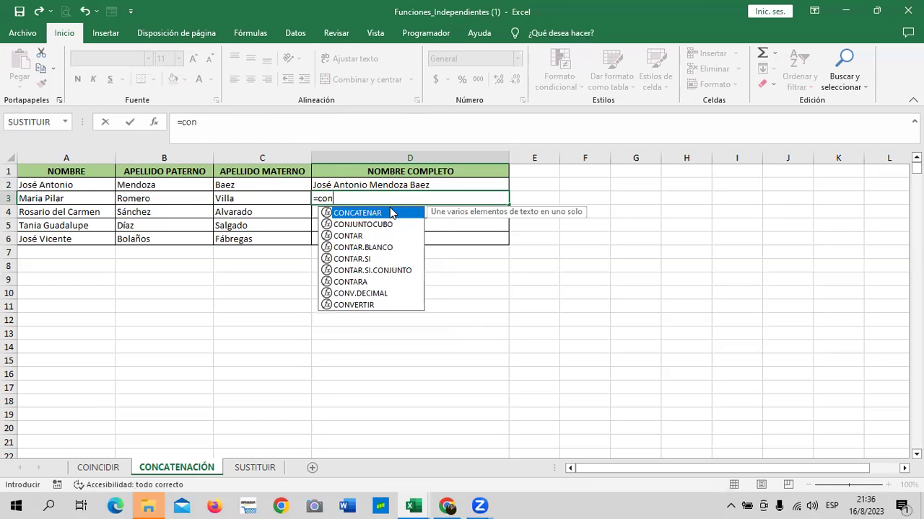
double_click(394, 212)
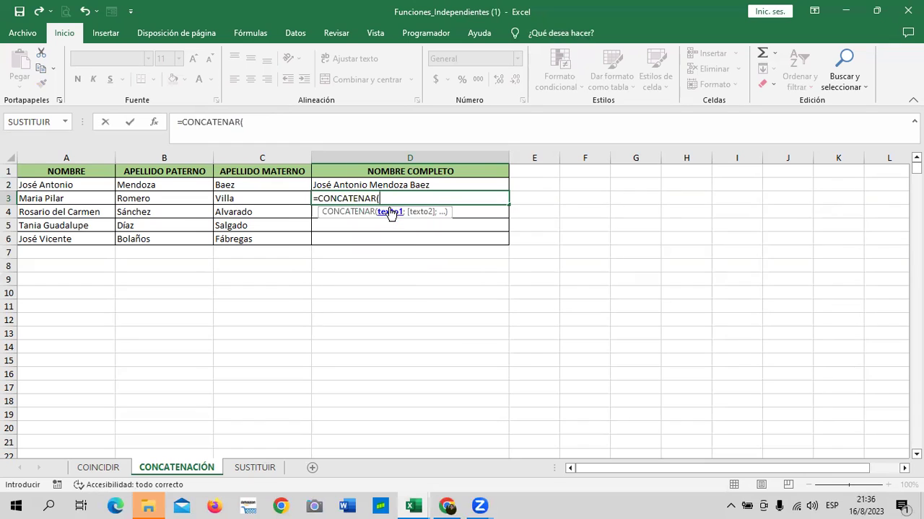
click(102, 197)
text(;)
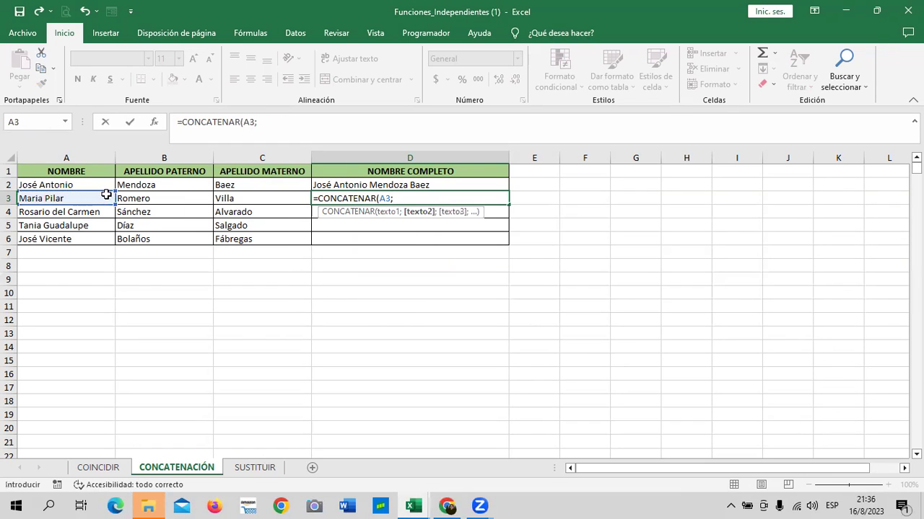
click(136, 195)
text(;)
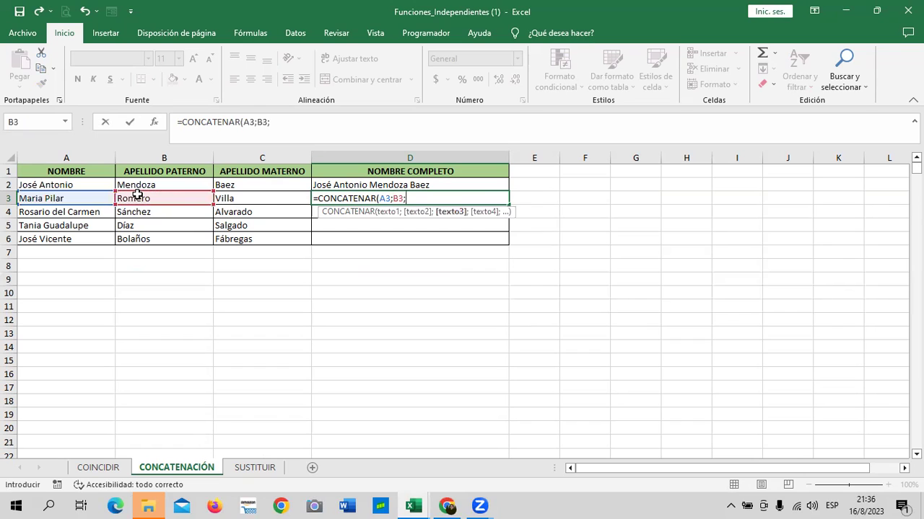
click(267, 201)
click(267, 201)
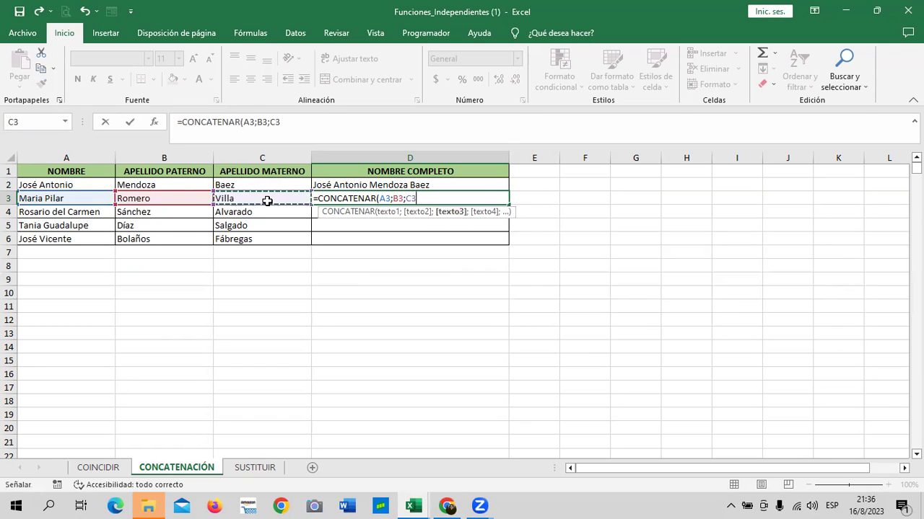
text())
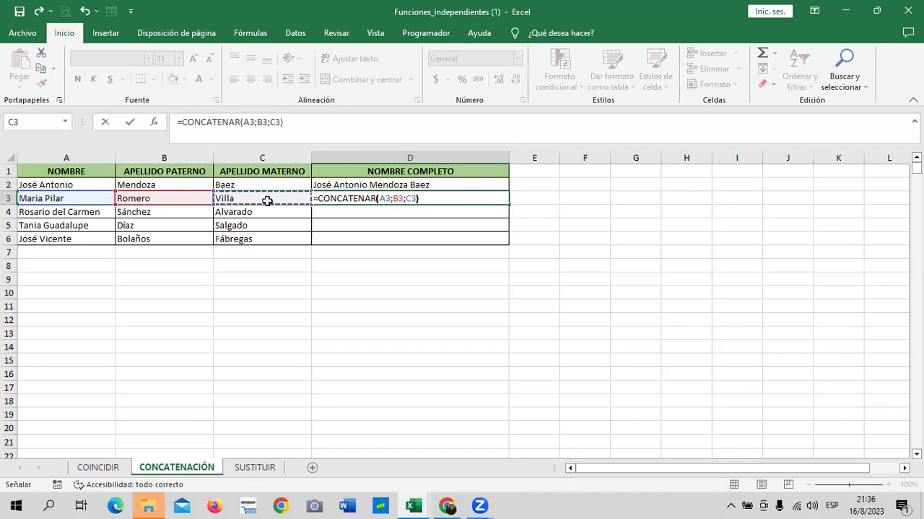
key(Return)
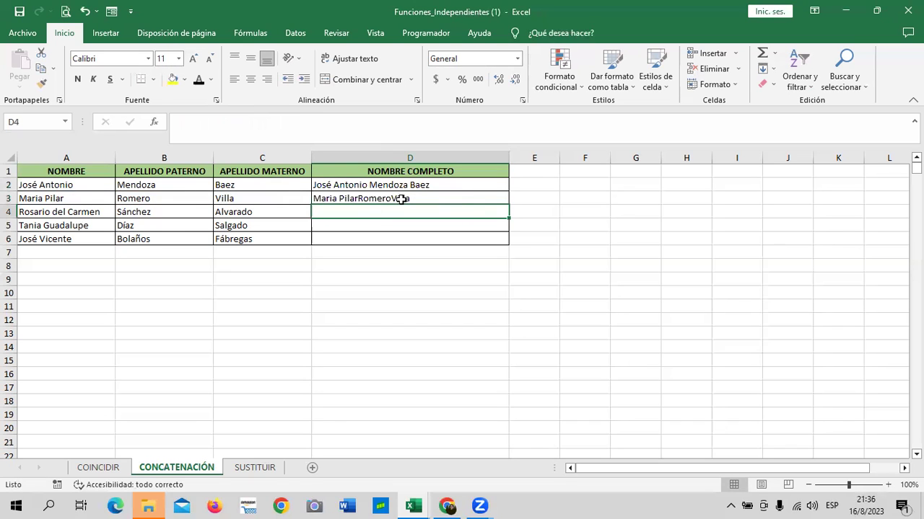
- Clear D3 and start a fresh formula in its place
click(452, 198)
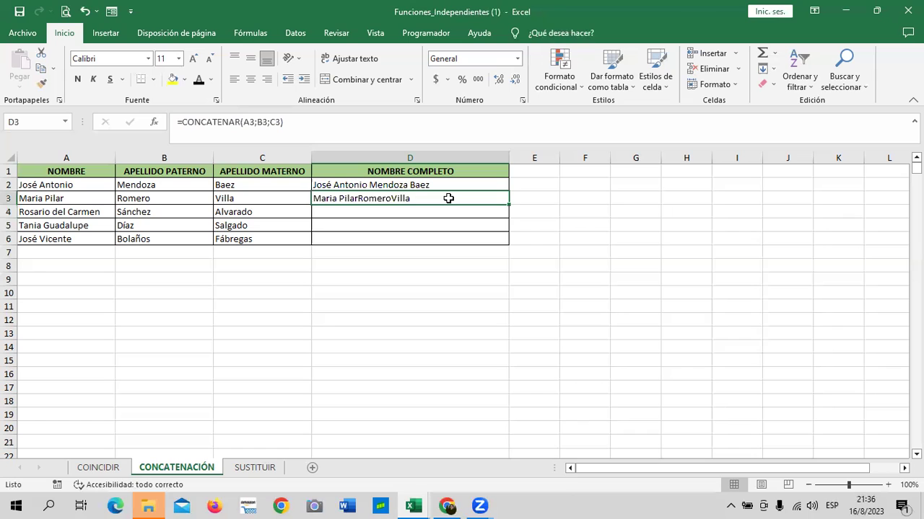
key(Delete)
text(=)
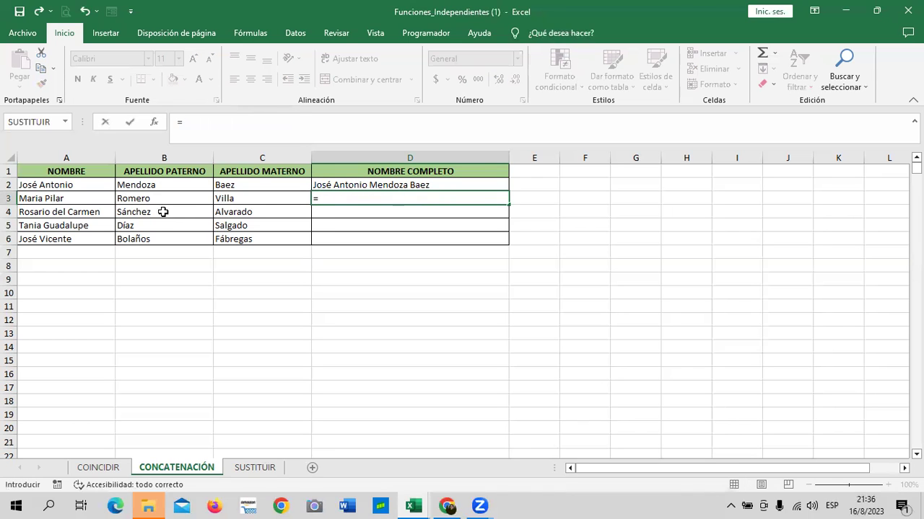
- Join A3, B3 and C3 in D3 with an =A3&B3&C3 ampersand formula
click(101, 198)
text(&)
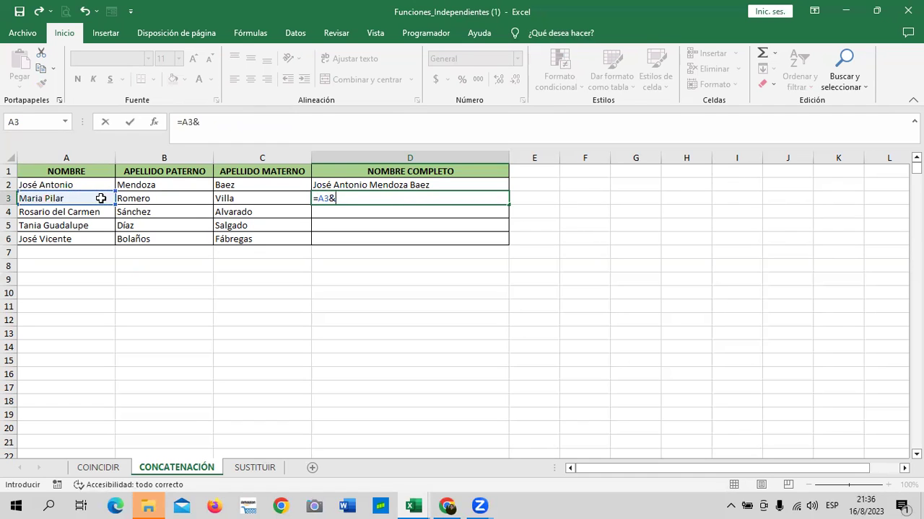
click(136, 198)
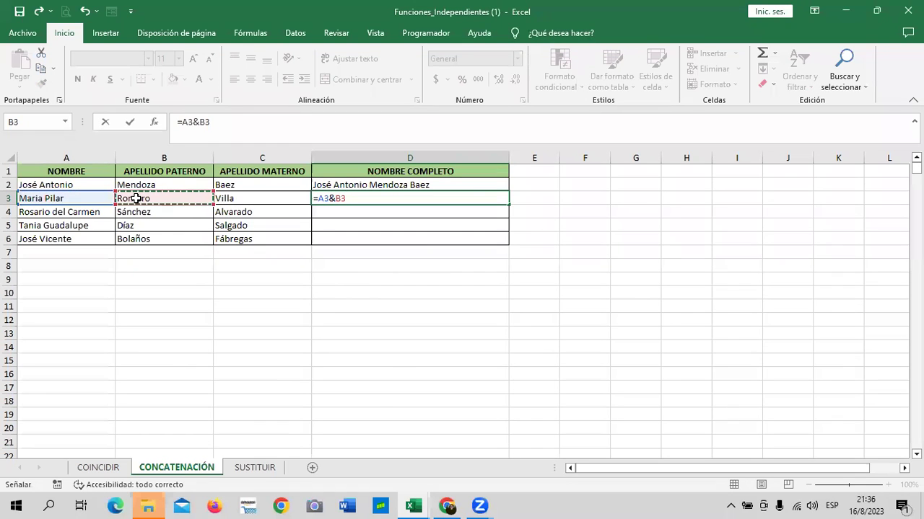
text(&)
click(244, 198)
key(Return)
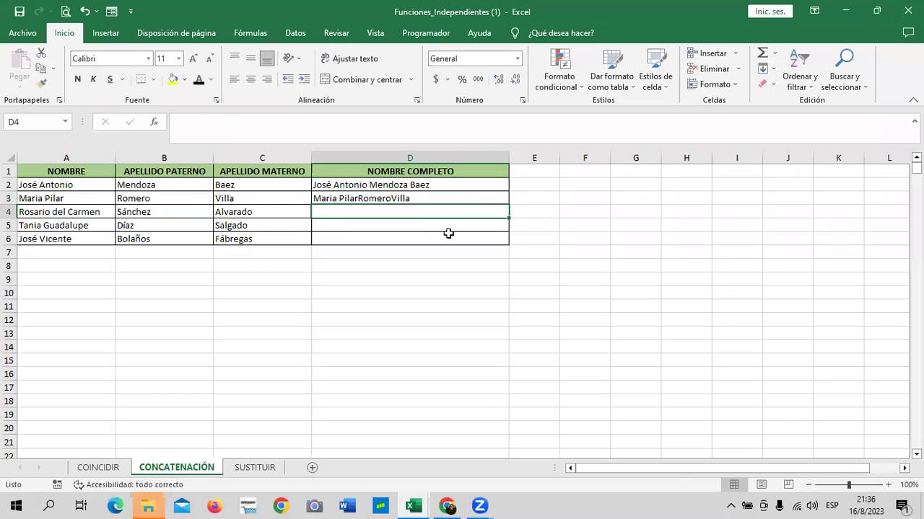
- Clear the unspaced joined name from D3
click(429, 197)
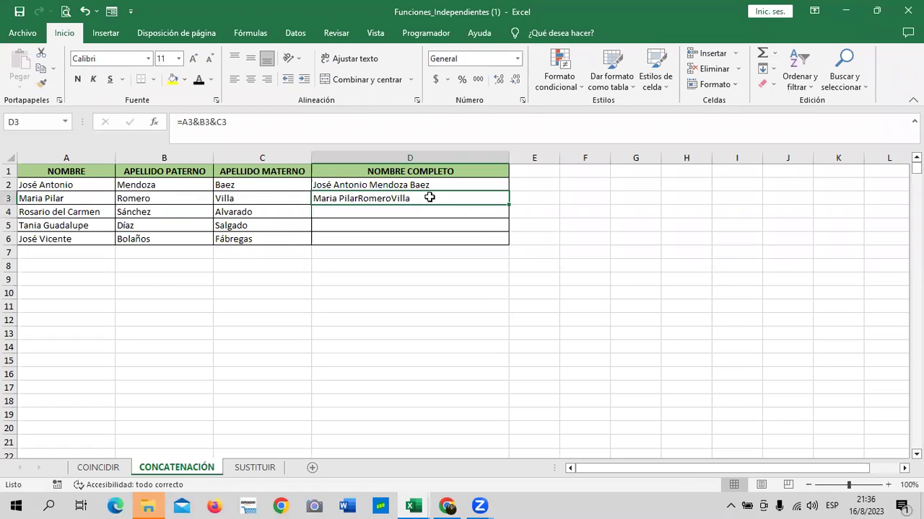
key(Delete)
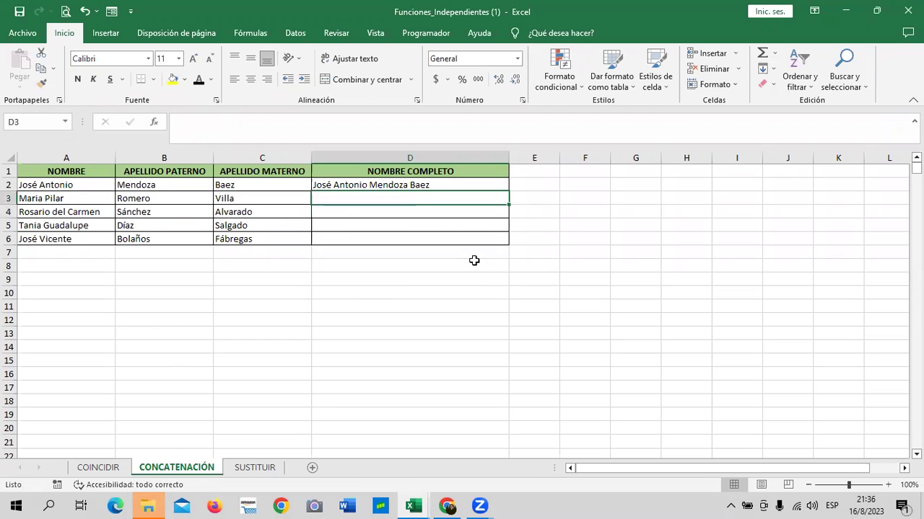
click(469, 183)
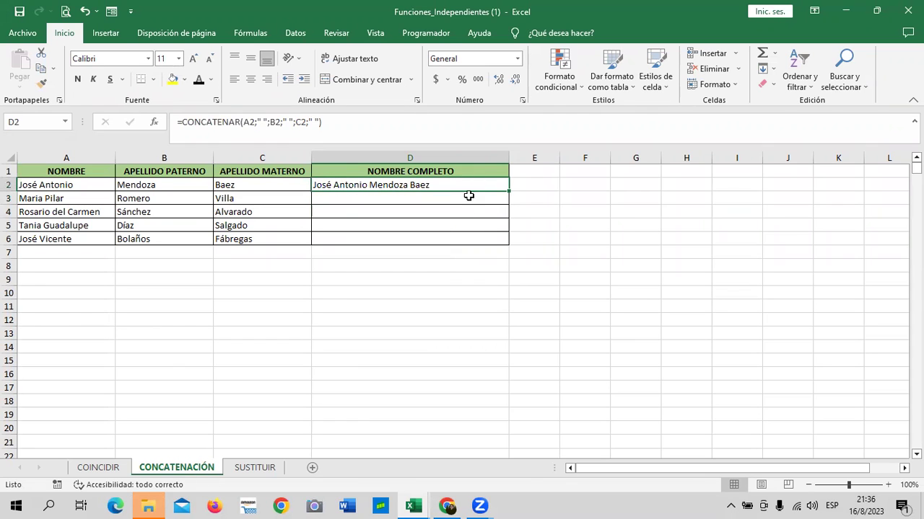
- Copy the spaced D2 formula down through D6, then bring up the CONCATENACIÓN sheet-tab menu
drag(510, 193, 508, 247)
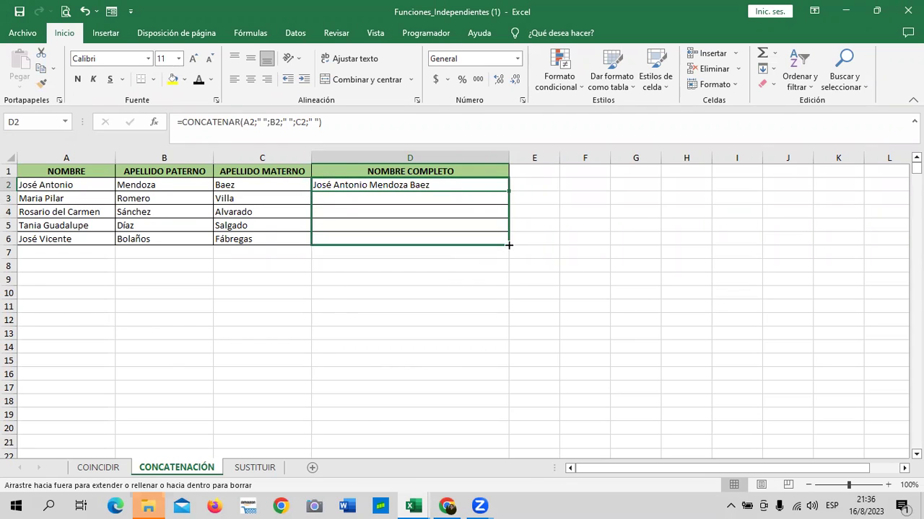
click(612, 227)
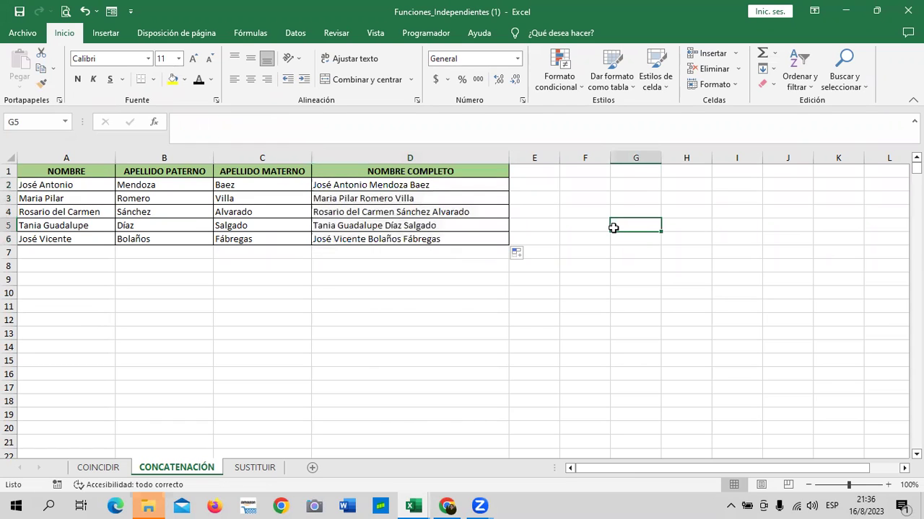
right_click(177, 469)
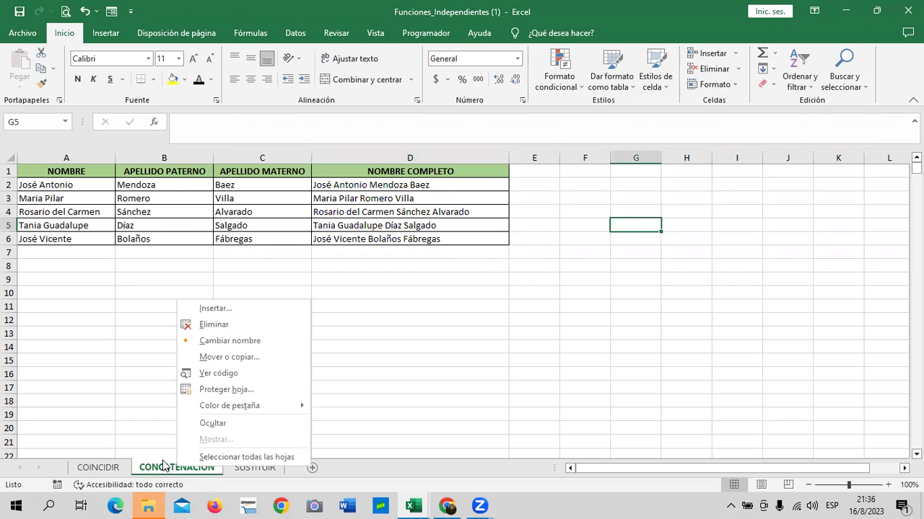
key(Escape)
right_click(158, 476)
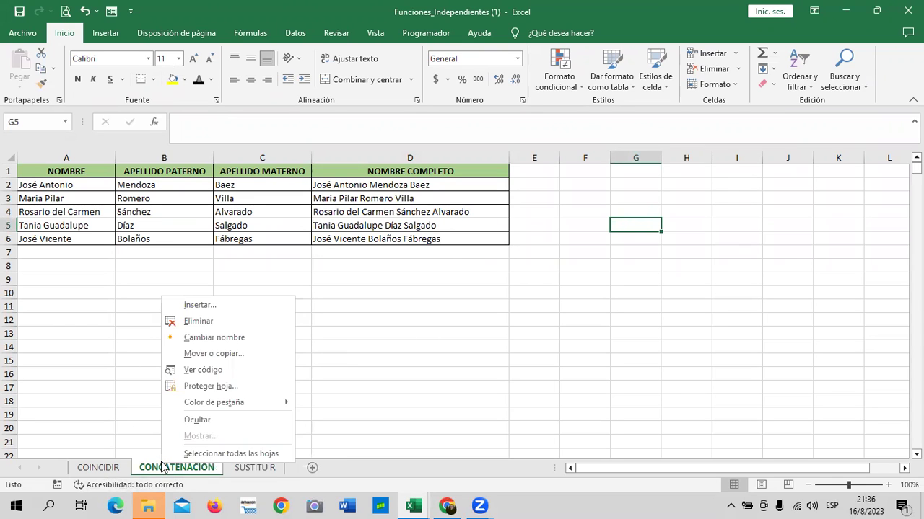
scroll(417, 352, down, 1)
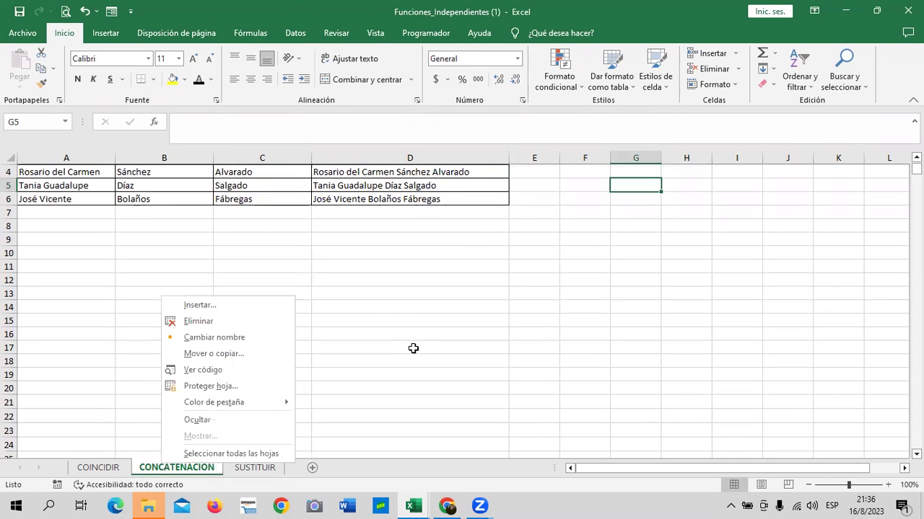
scroll(426, 344, up, 1)
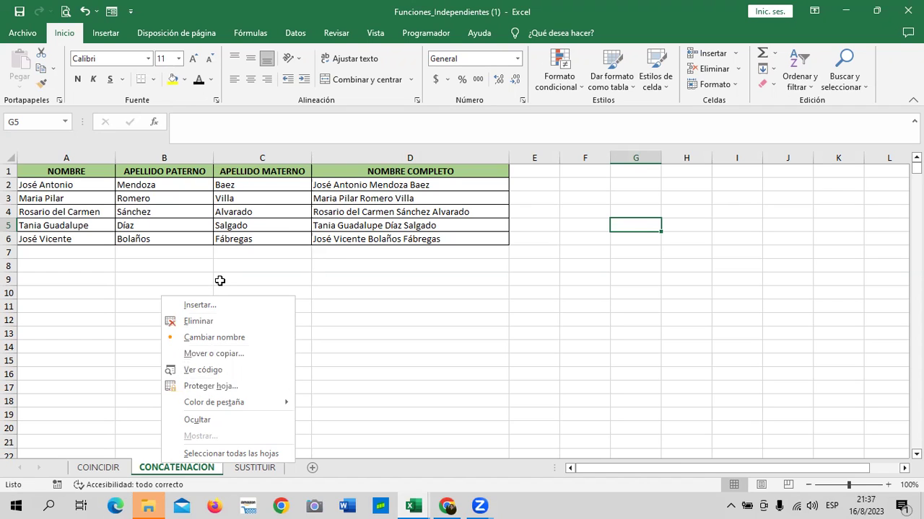
- Duplicate the CONCATENACIÓN sheet as CONCATENACIÓN (2) at the end of the workbook
click(238, 353)
click(182, 426)
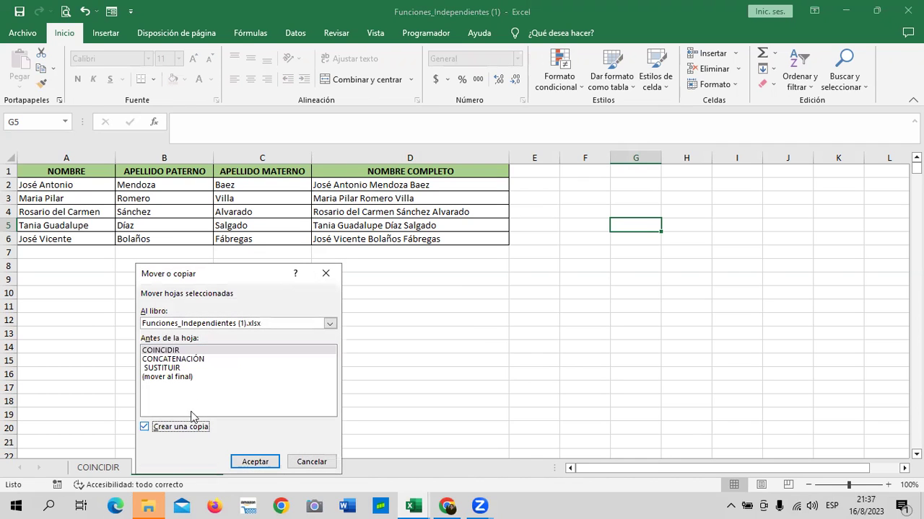
click(181, 377)
click(255, 462)
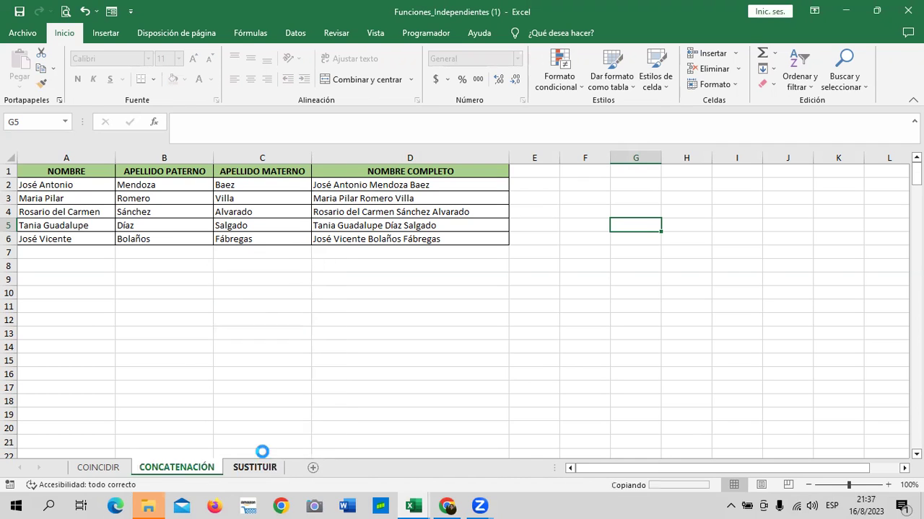
click(170, 469)
- On CONCATENACIÓN (2), erase the name parts in A2:C6, then undo the deletion
click(338, 469)
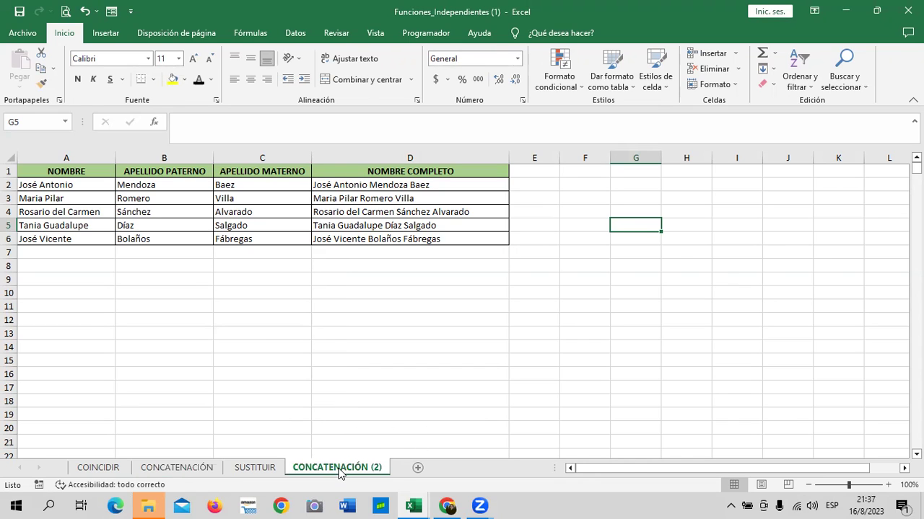
click(343, 368)
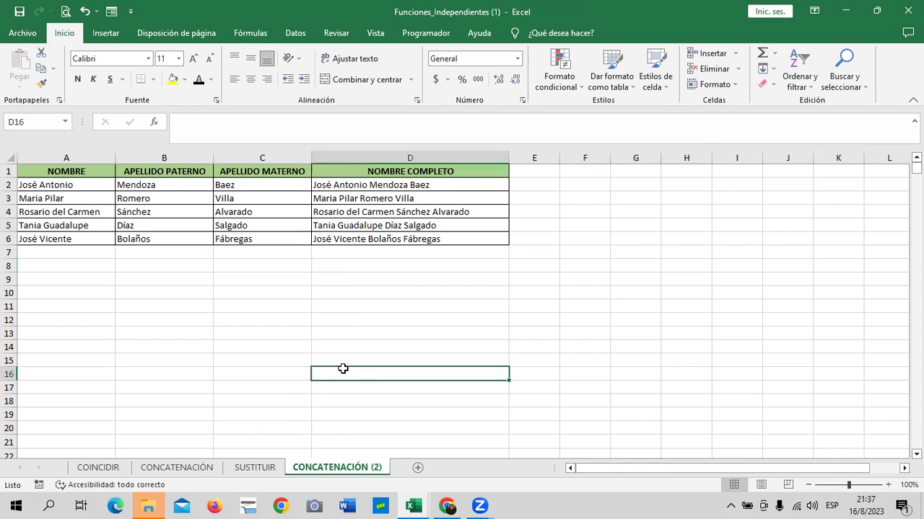
mouse_move(79, 183)
mouse_down()
mouse_move(255, 232)
mouse_move(249, 248)
mouse_up()
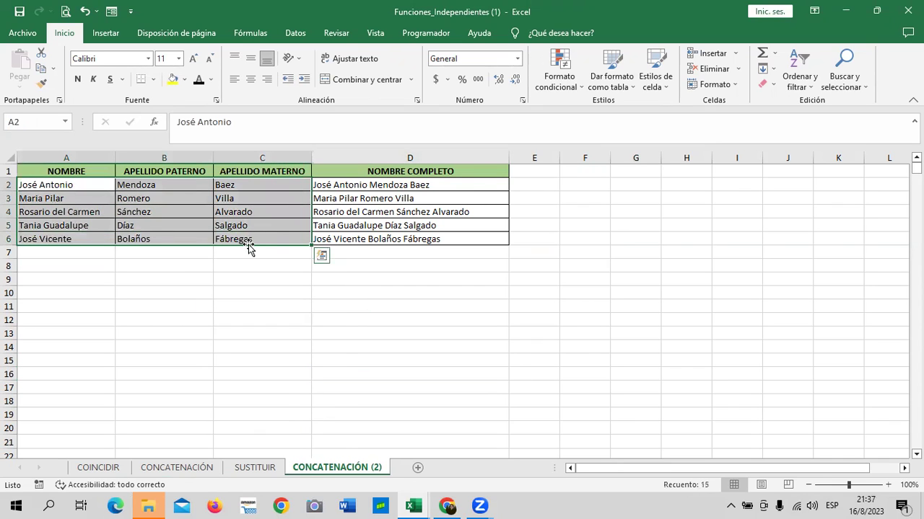
key(Delete)
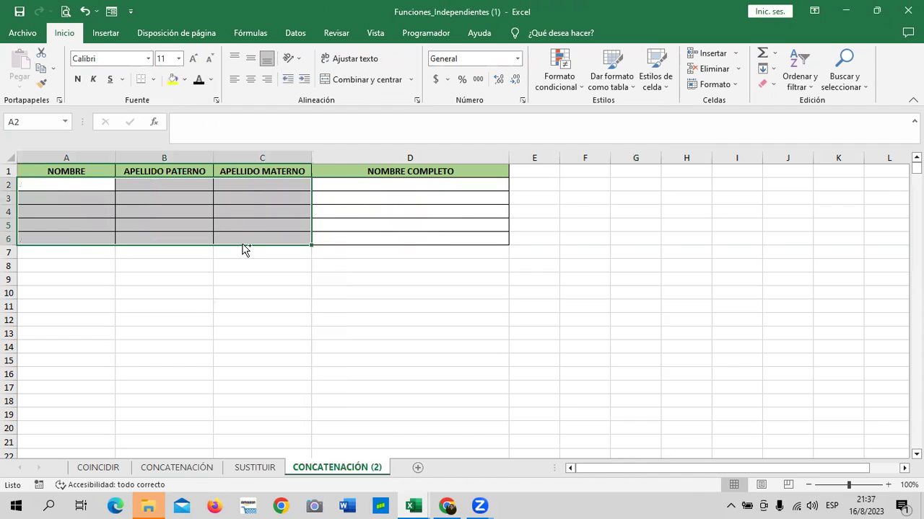
key(ctrl+z)
click(393, 277)
- Copy D2:D6 and paste the full names back over themselves as values only
drag(435, 185, 438, 247)
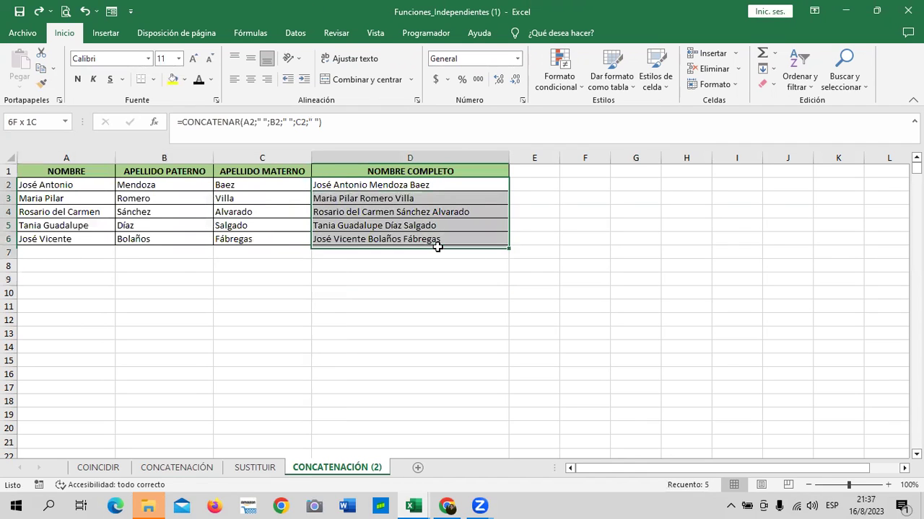
right_click(443, 184)
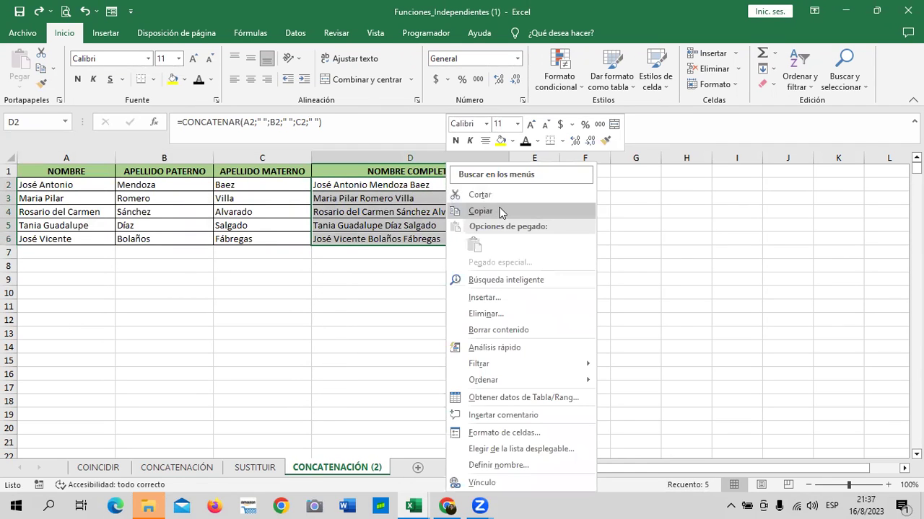
click(501, 211)
right_click(328, 190)
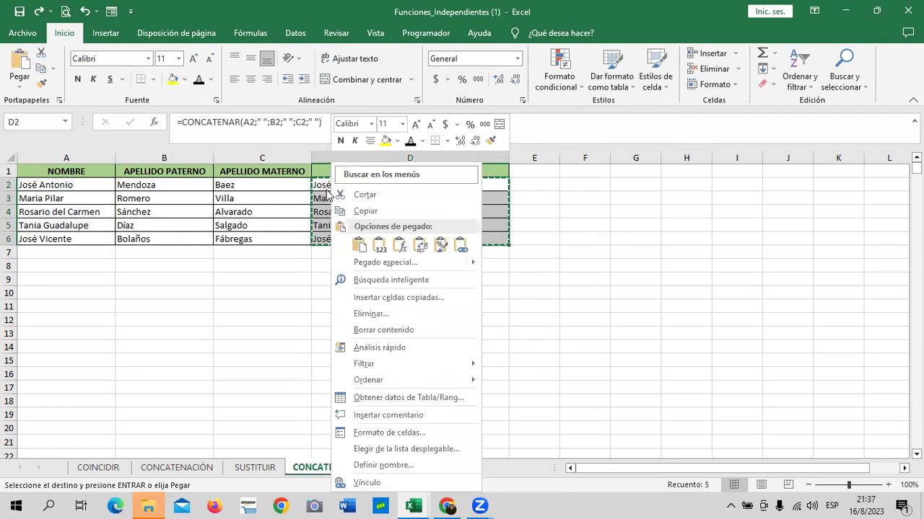
click(379, 246)
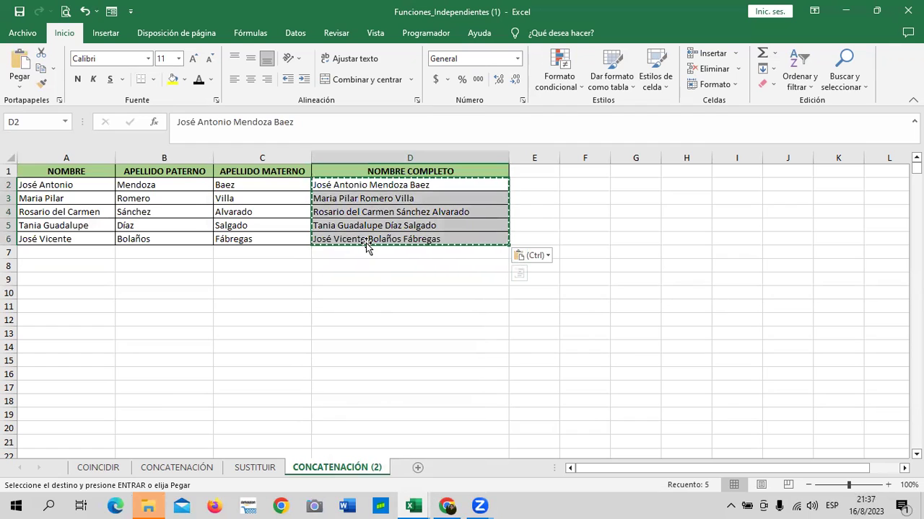
key(Escape)
- Check D2, D5 and D6 to confirm they now hold plain text
click(340, 320)
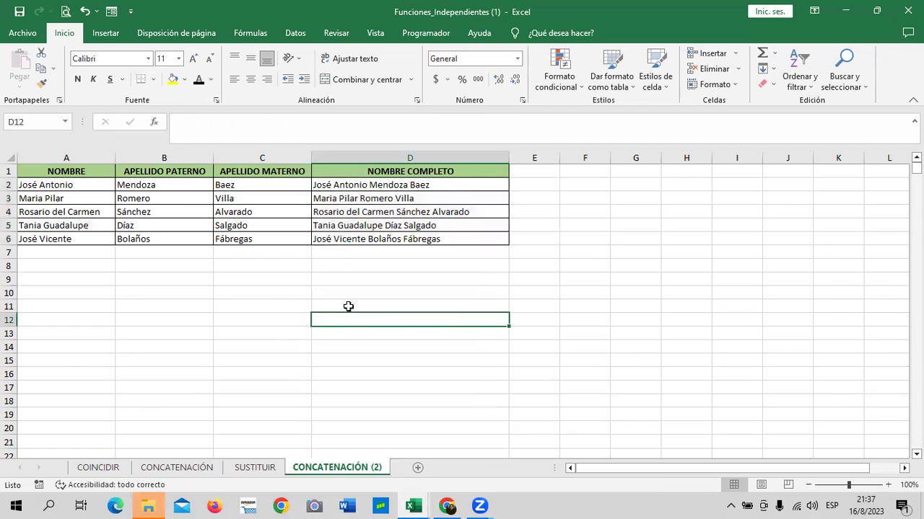
click(392, 185)
click(389, 225)
click(376, 239)
- Erase the name parts in A2:C6 of the copied sheet
click(363, 189)
drag(72, 184, 252, 242)
key(Delete)
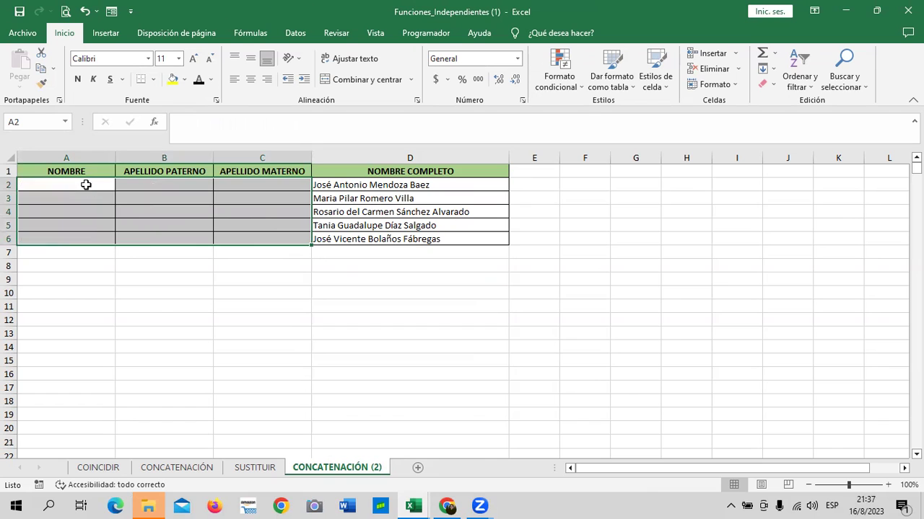
- Cut the A1:C6 header block and attempt a paste at E1, then cancel
drag(85, 172, 255, 249)
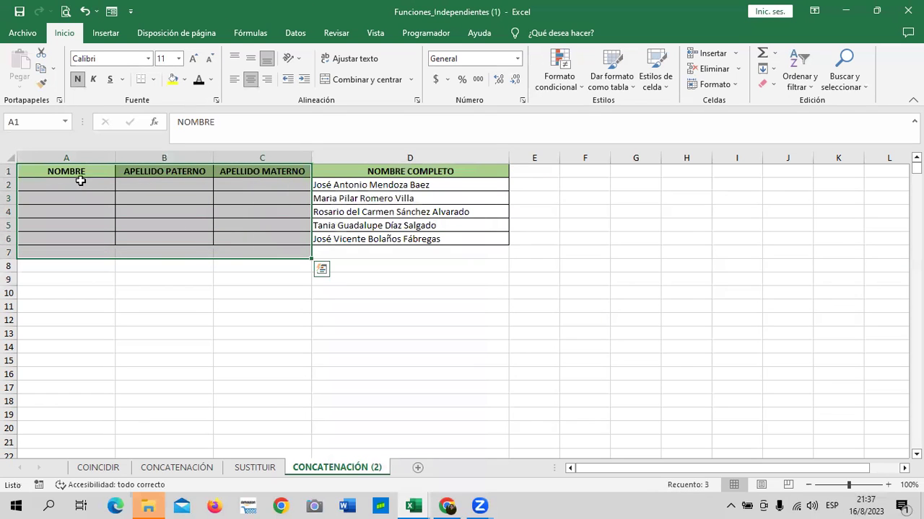
drag(80, 173, 262, 238)
right_click(258, 196)
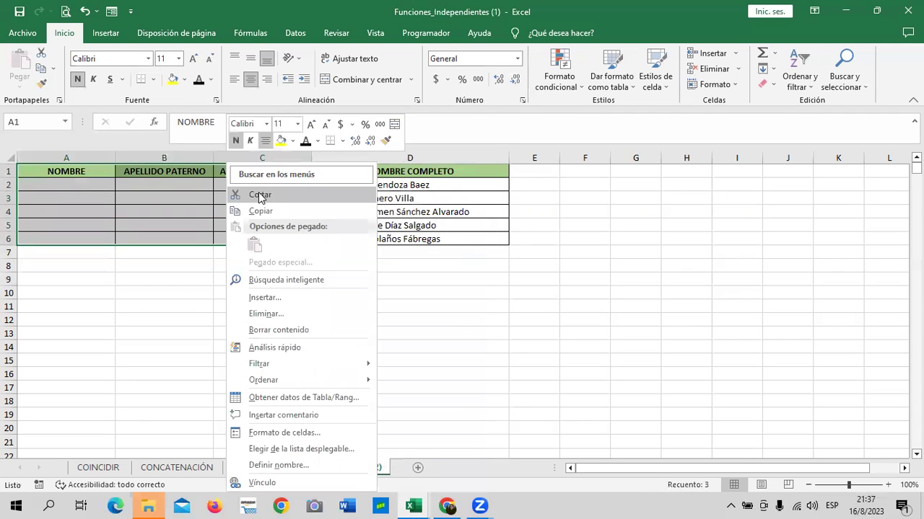
click(260, 195)
click(544, 173)
right_click(544, 175)
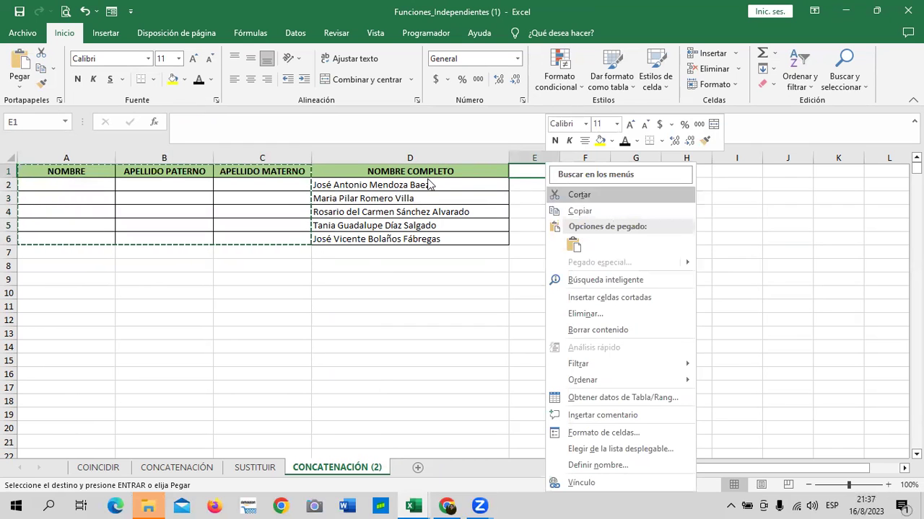
key(Escape)
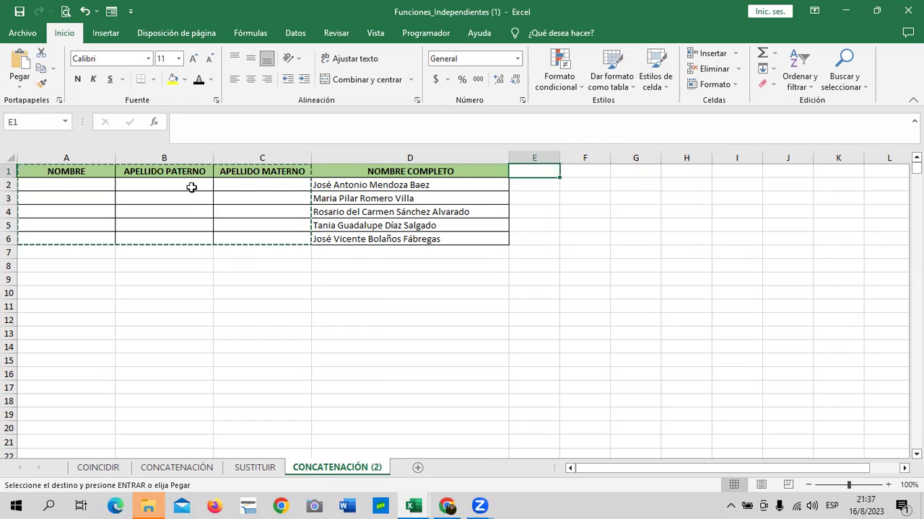
- Copy the empty cell B2 and paste it into E1
right_click(191, 187)
click(225, 210)
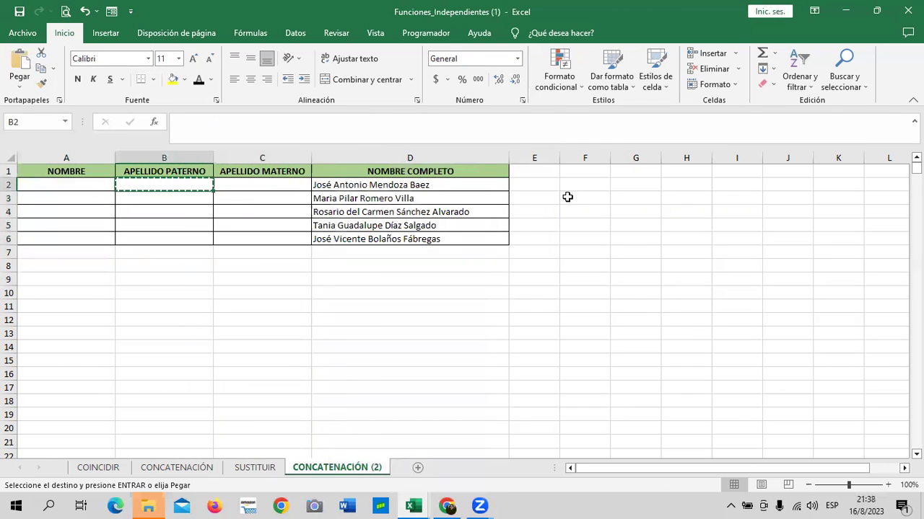
right_click(535, 174)
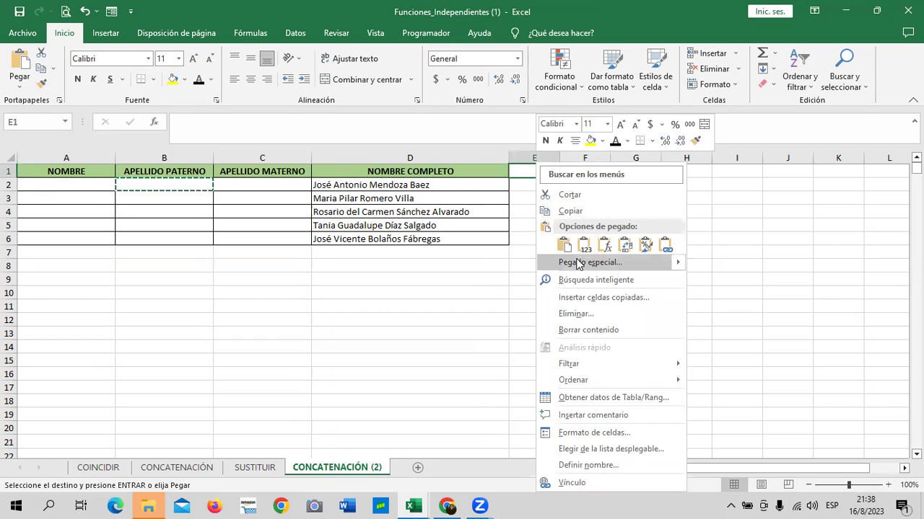
mouse_move(680, 264)
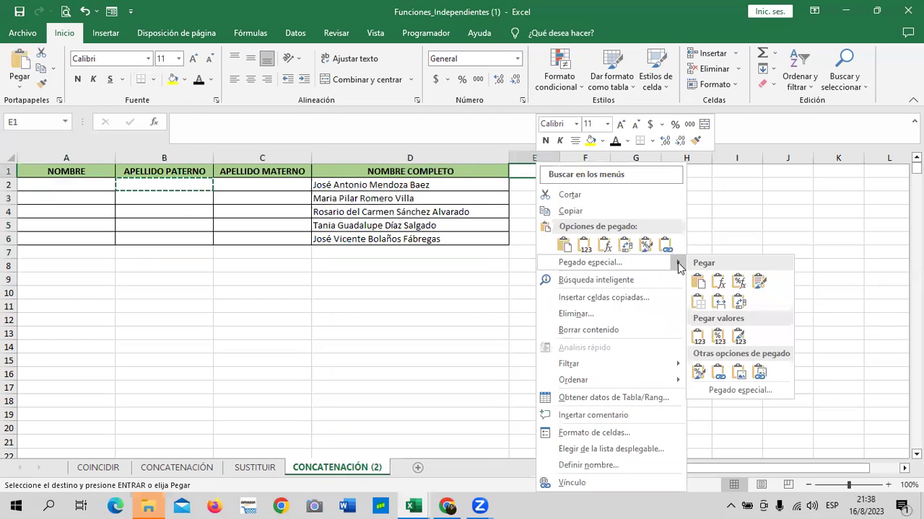
click(564, 246)
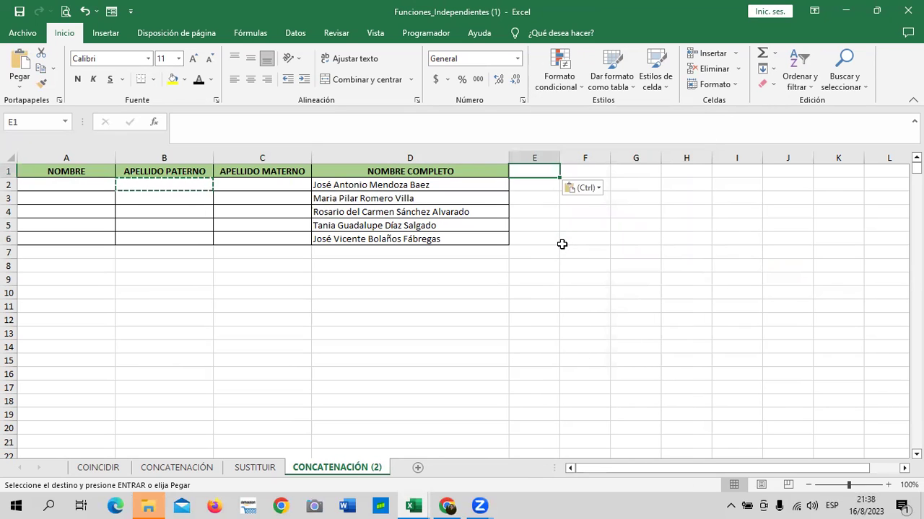
key(Escape)
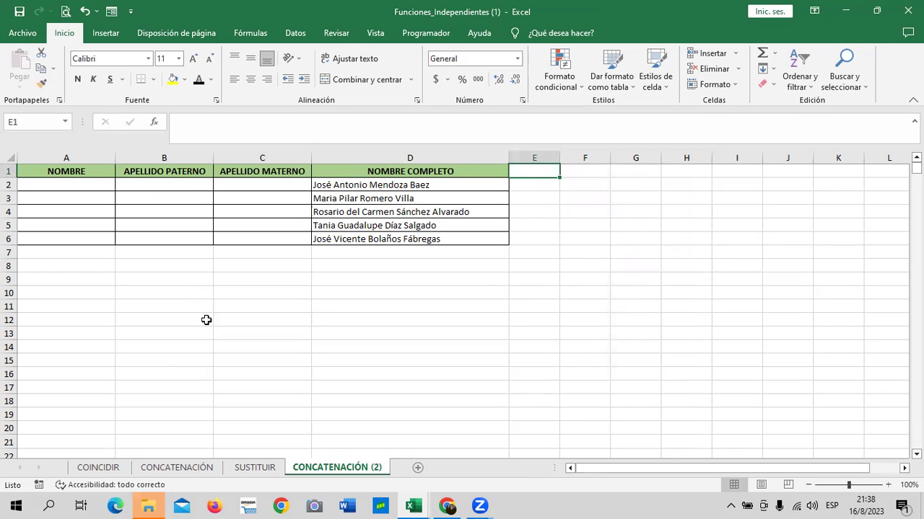
click(203, 333)
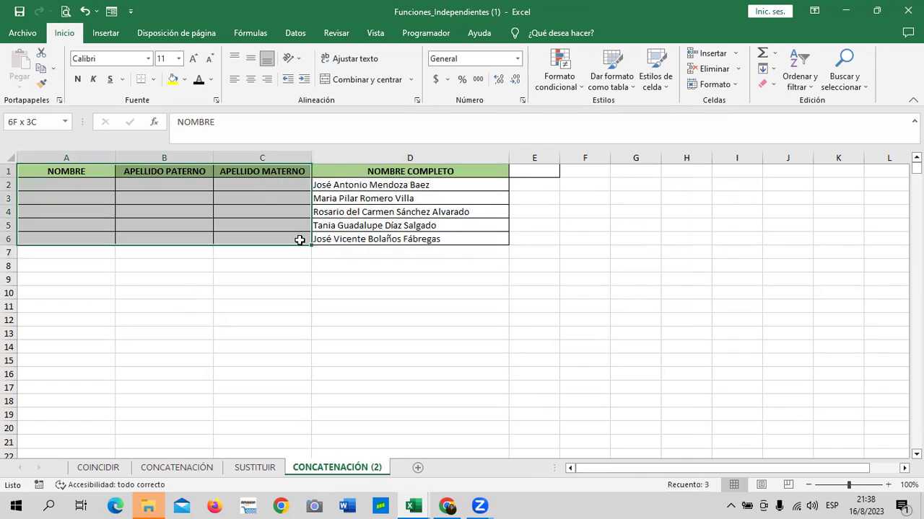
- Copy the A1:C6 headers and empty cells and paste them into E1:G6
drag(97, 172, 300, 239)
right_click(253, 196)
click(288, 210)
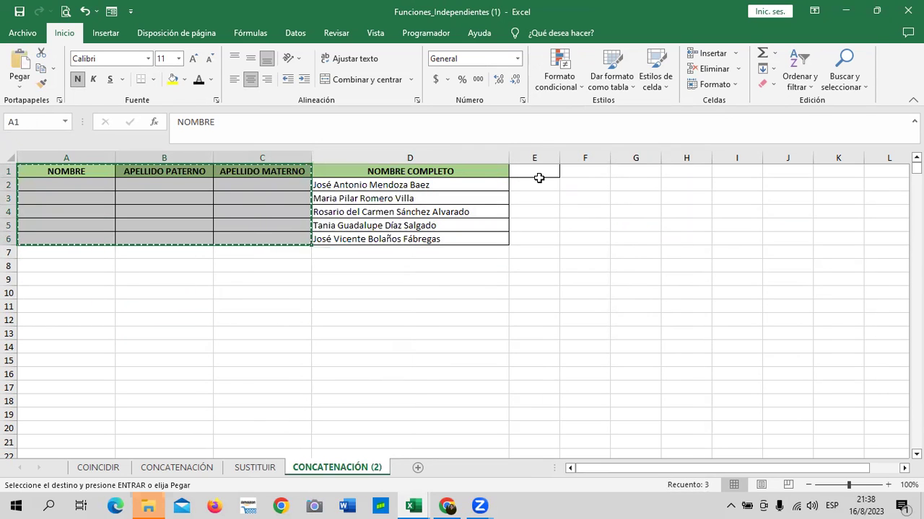
click(535, 171)
right_click(535, 170)
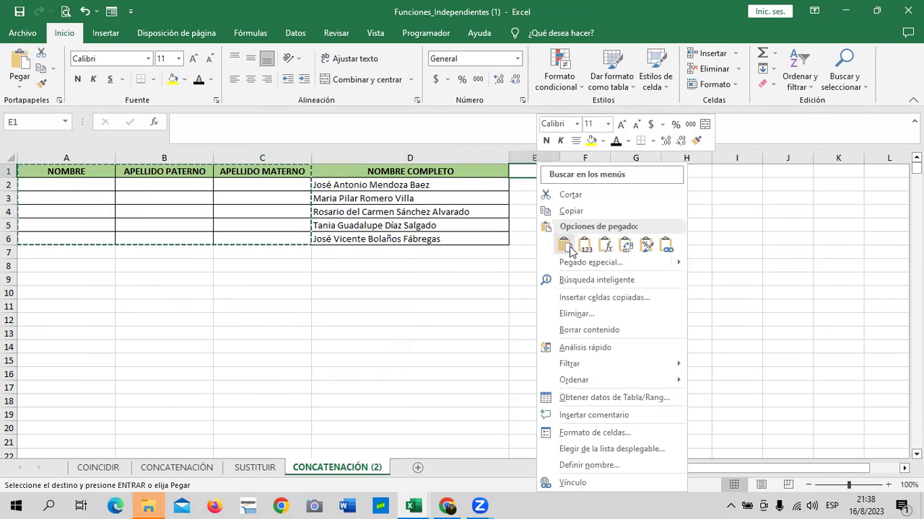
click(568, 249)
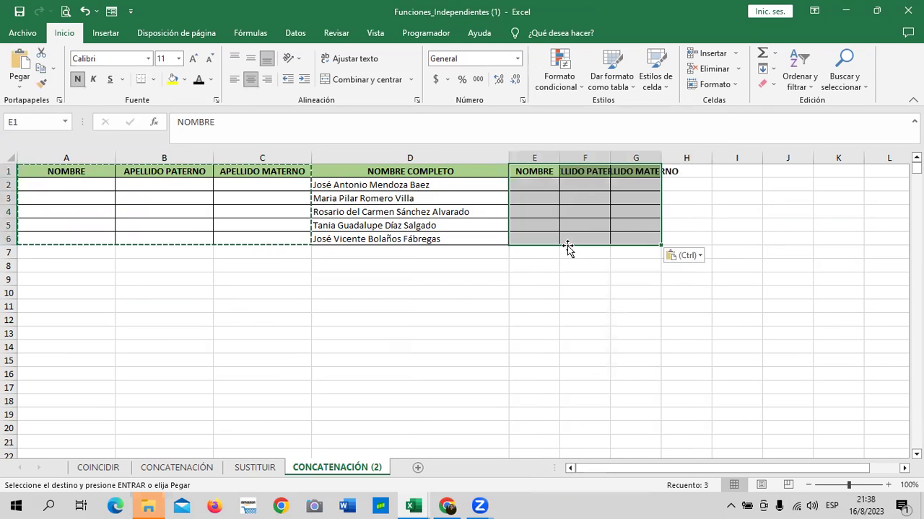
key(Escape)
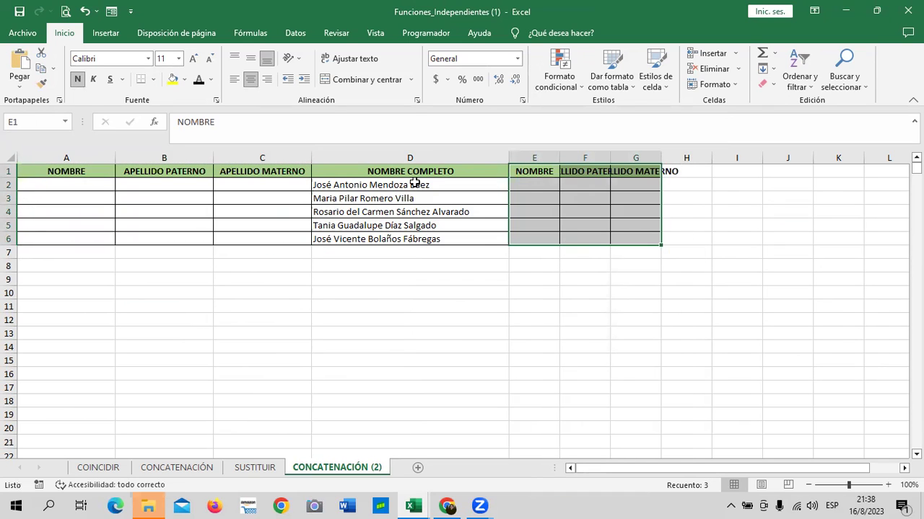
- Delete columns A through C so the full names shift into column A
drag(85, 158, 238, 173)
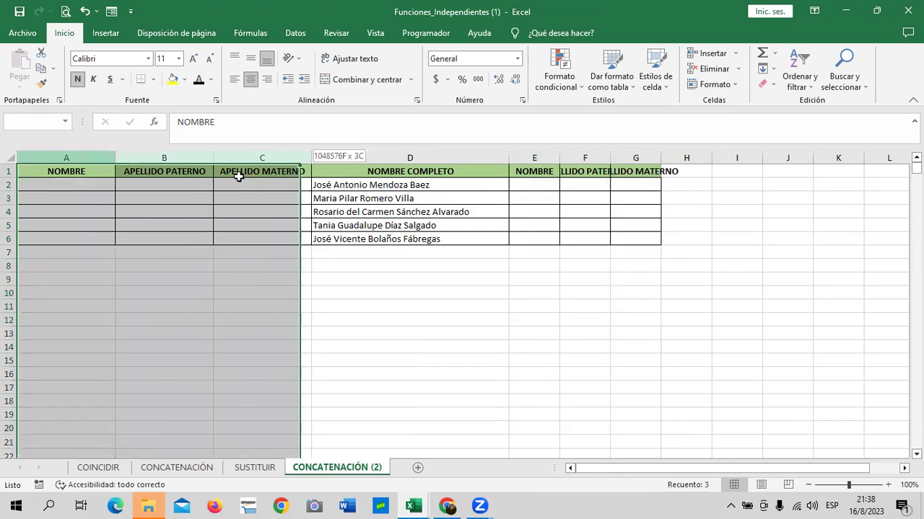
right_click(258, 183)
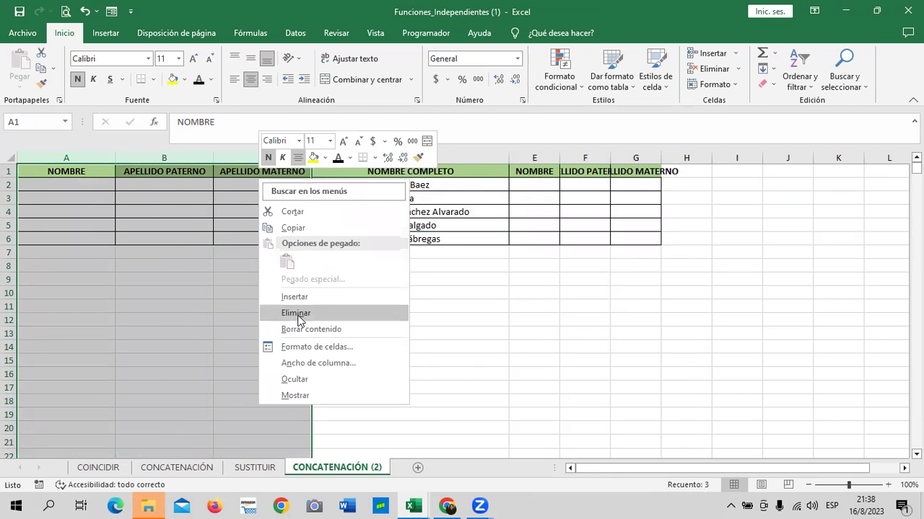
click(303, 313)
drag(480, 307, 451, 257)
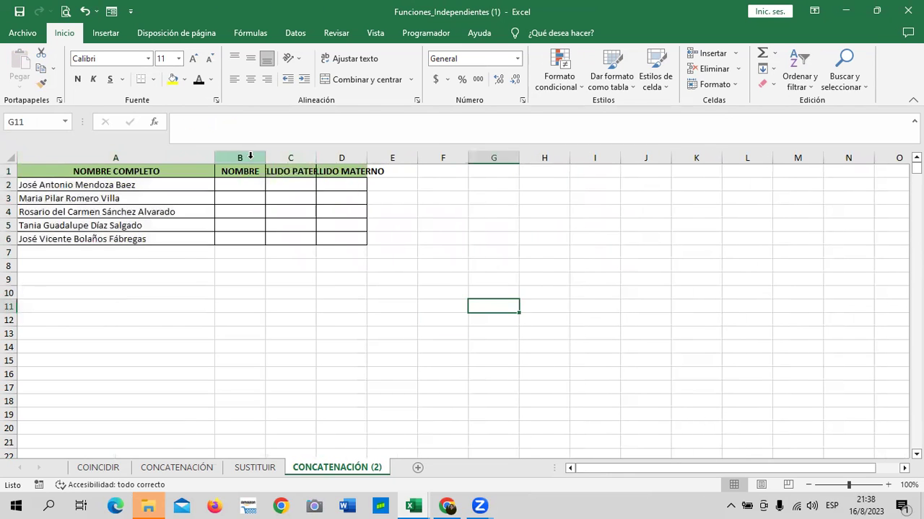
- Set the width of columns B through D to 15
drag(245, 157, 361, 162)
right_click(340, 192)
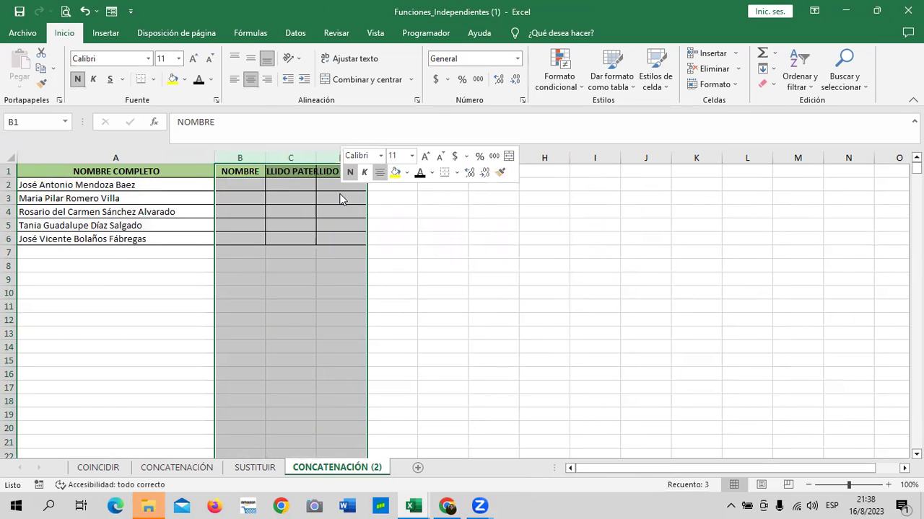
click(415, 380)
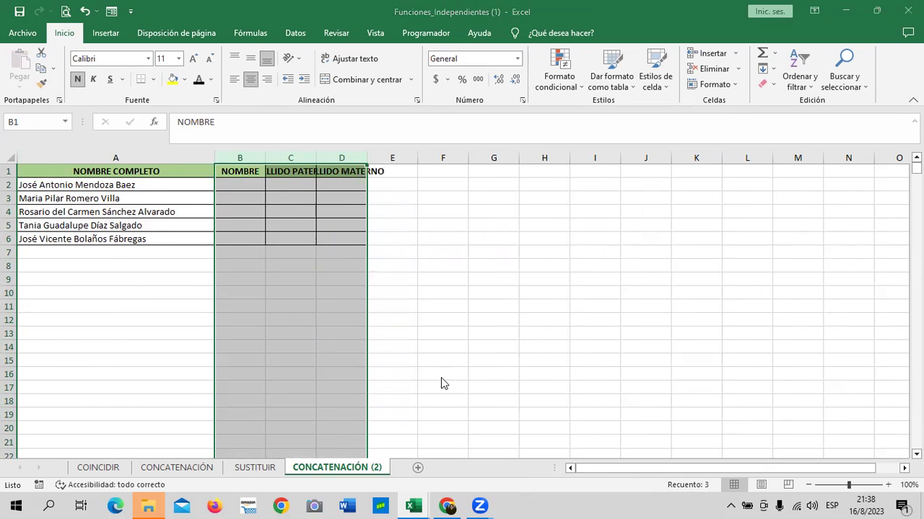
text(15)
key(Return)
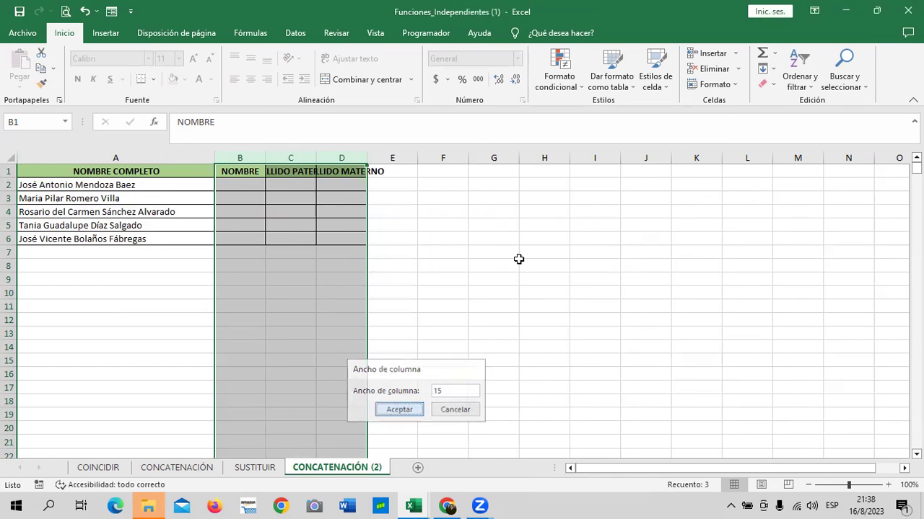
click(392, 213)
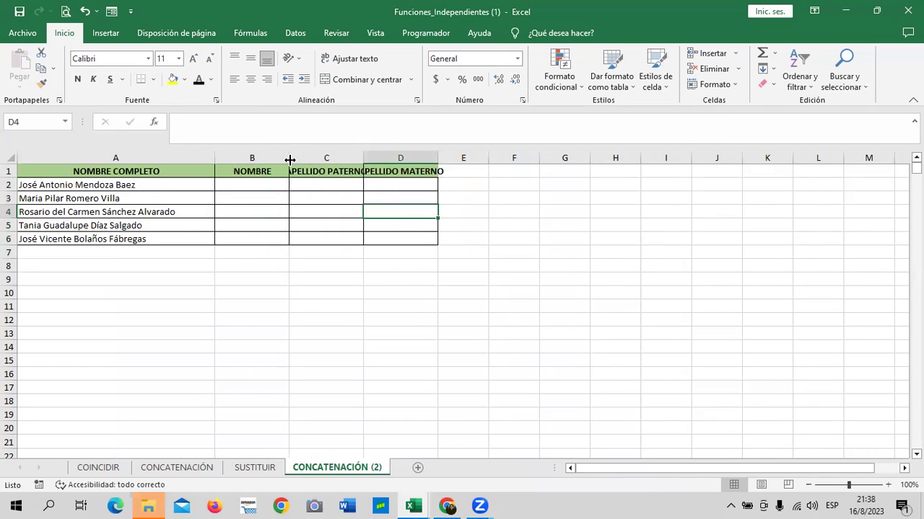
- Drag columns B, C and D wider so APELLIDO PATERNO and APELLIDO MATERNO fit
drag(289, 158, 295, 158)
drag(371, 158, 393, 158)
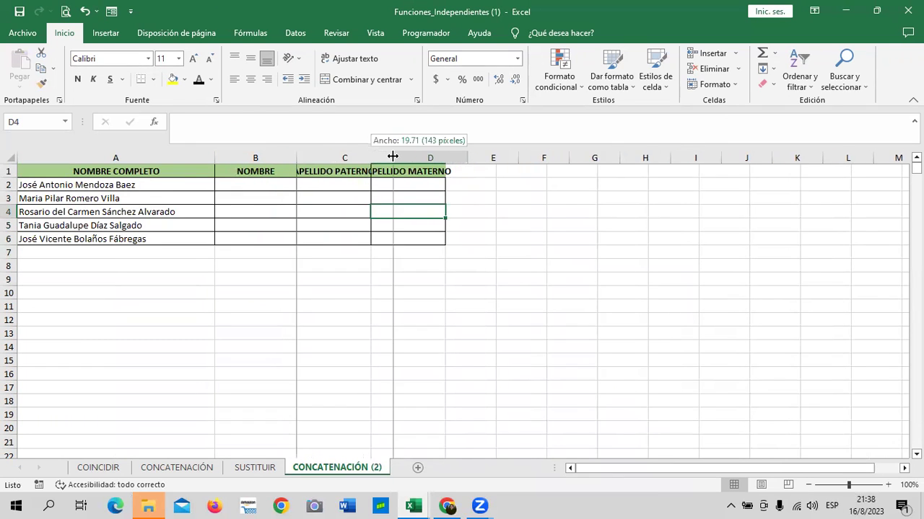
drag(468, 155, 492, 154)
click(557, 225)
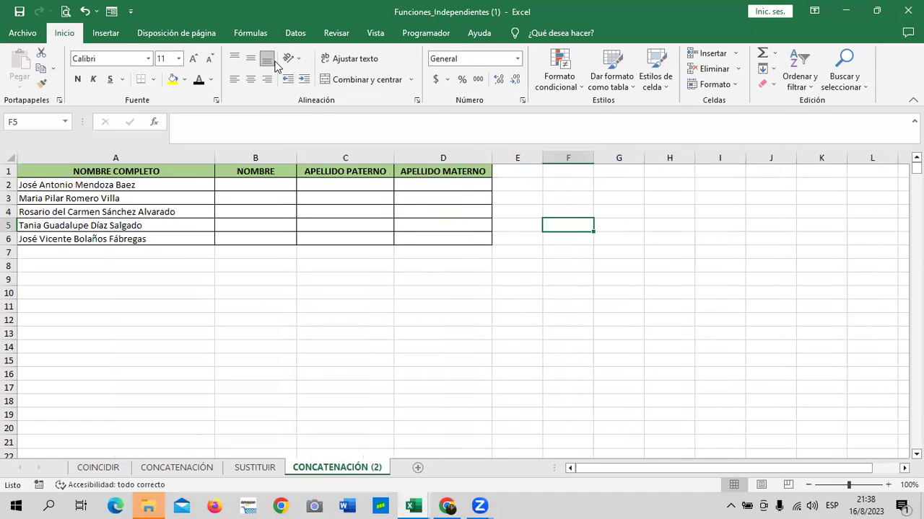
click(261, 34)
- Browse the Texto function list in the Fórmulas library, then close it
click(176, 69)
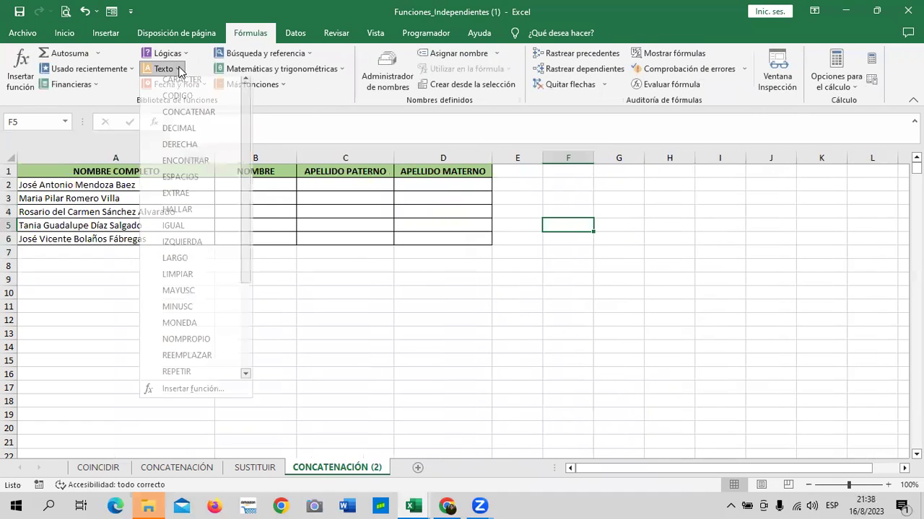
scroll(238, 303, down, 3)
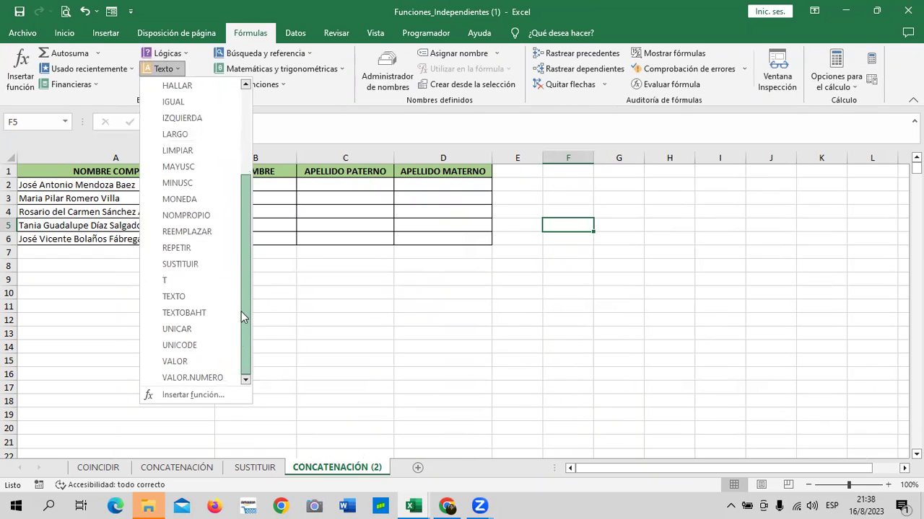
scroll(241, 311, up, 3)
click(333, 298)
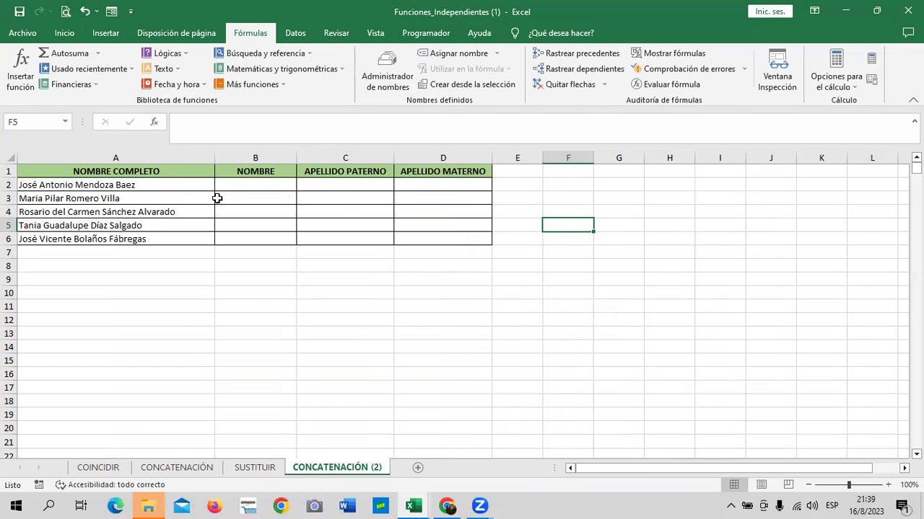
- Enter =IZQUIERDA(A2;13) in B2 to take the first 13 characters of the full name
click(259, 188)
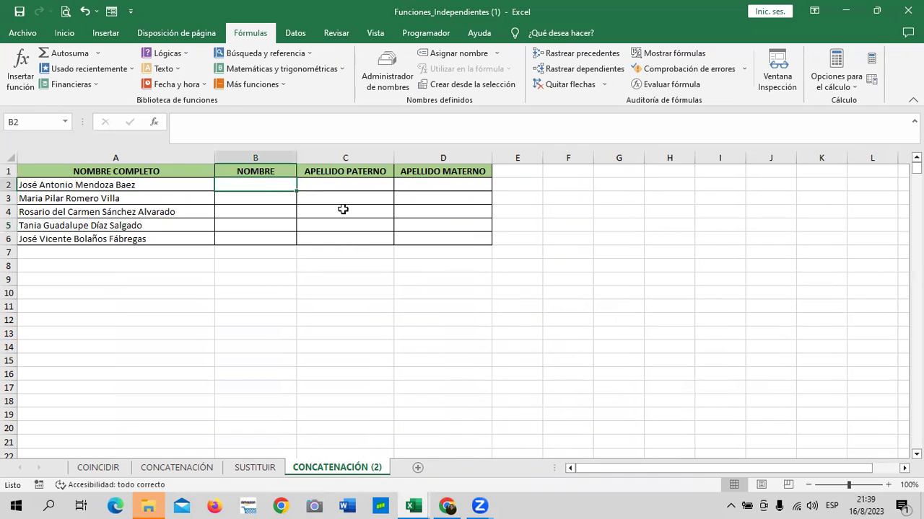
text(l)
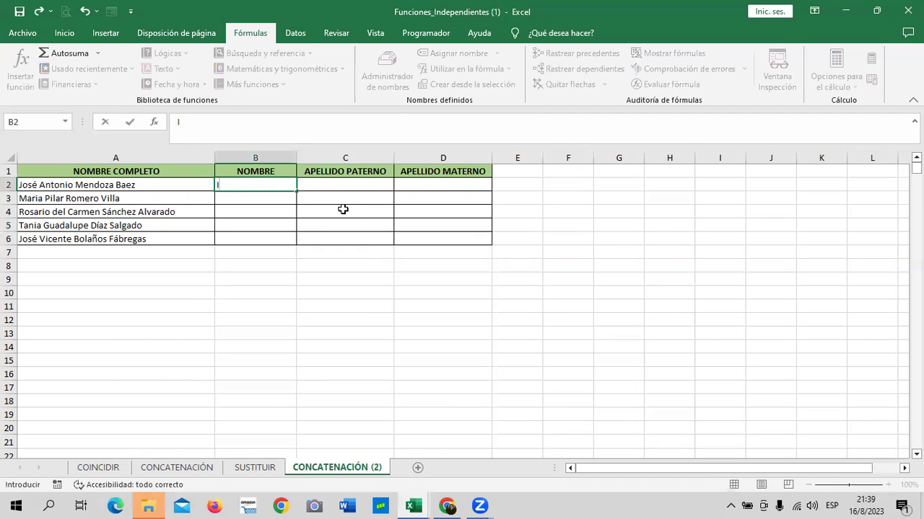
key(BackSpace)
text(=)
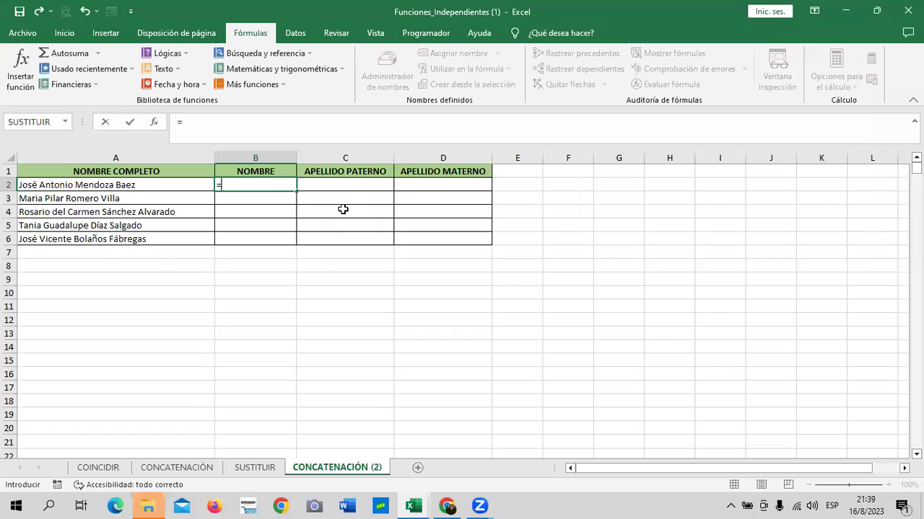
text(iz)
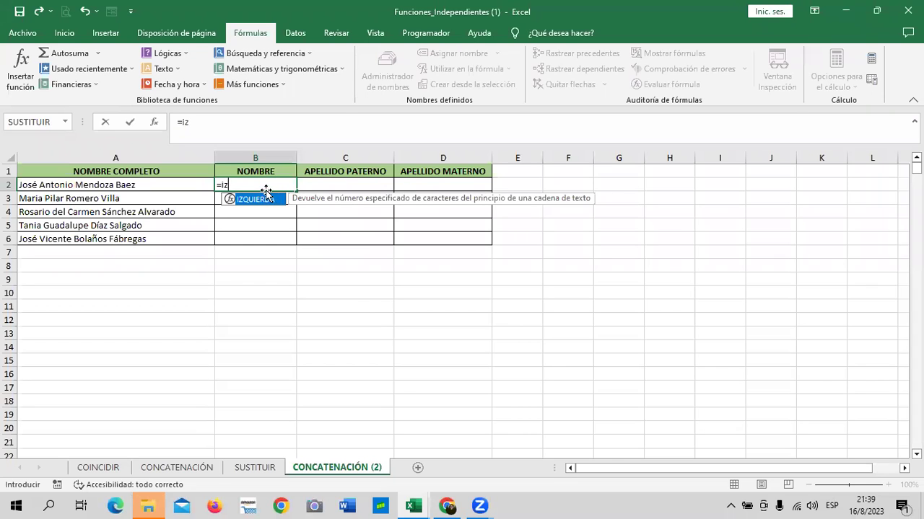
double_click(267, 202)
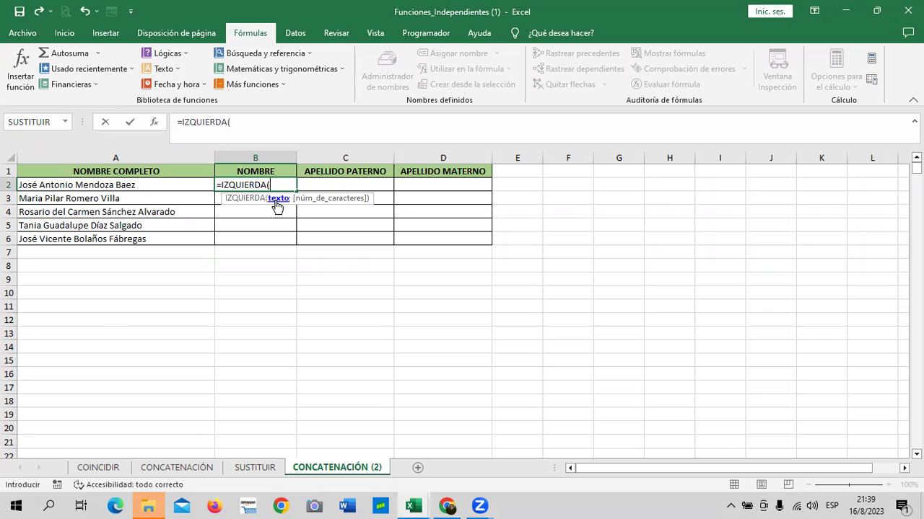
click(171, 186)
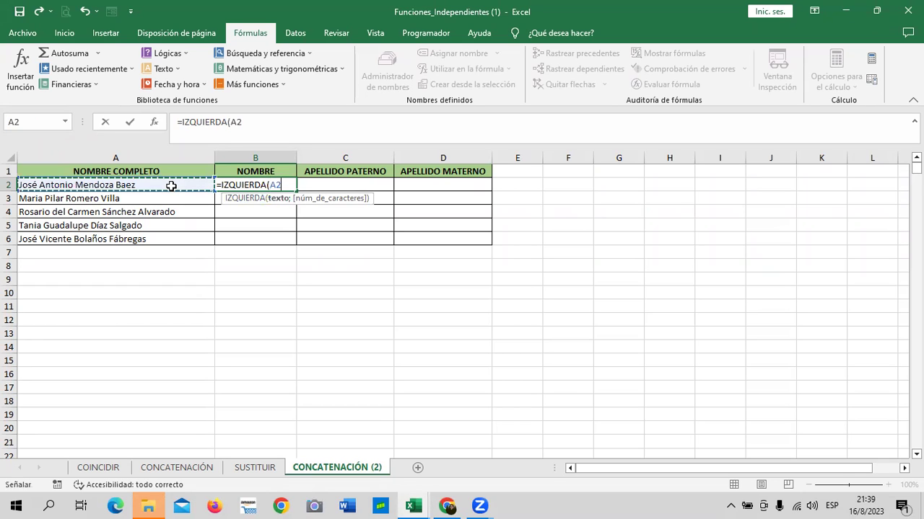
text(;13)
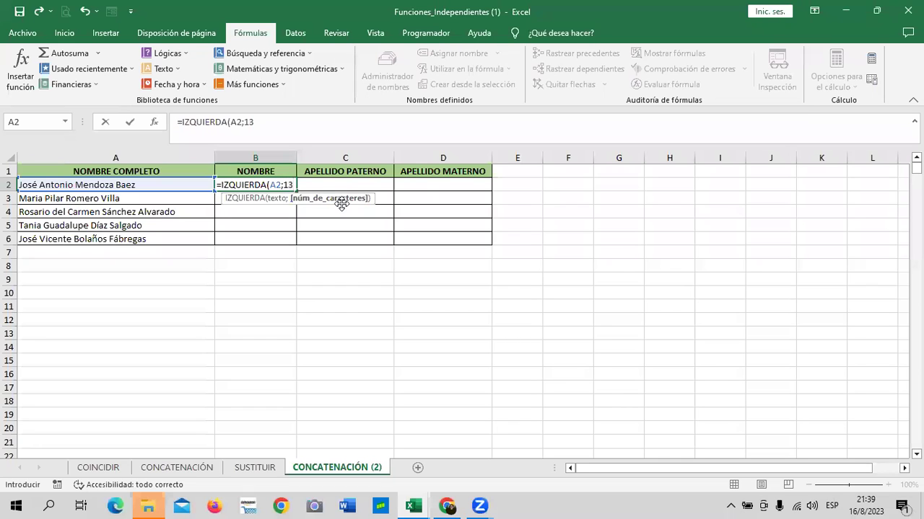
text())
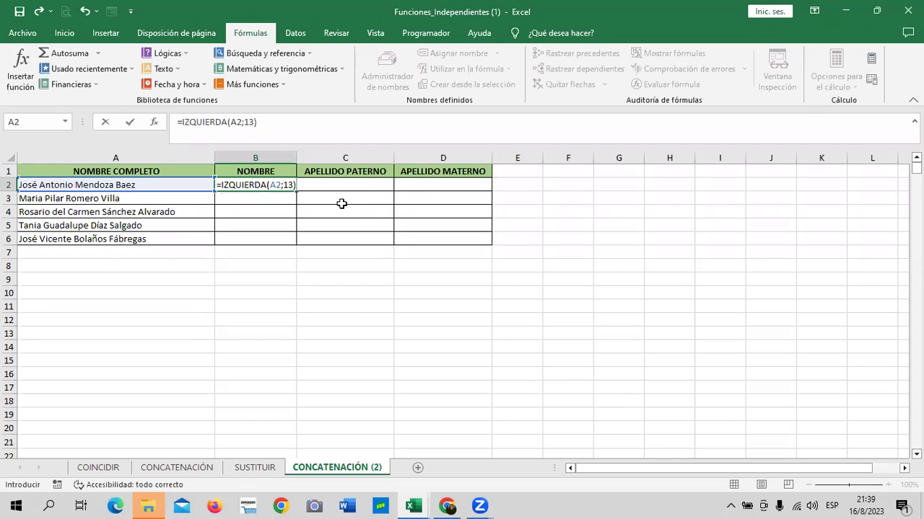
key(Return)
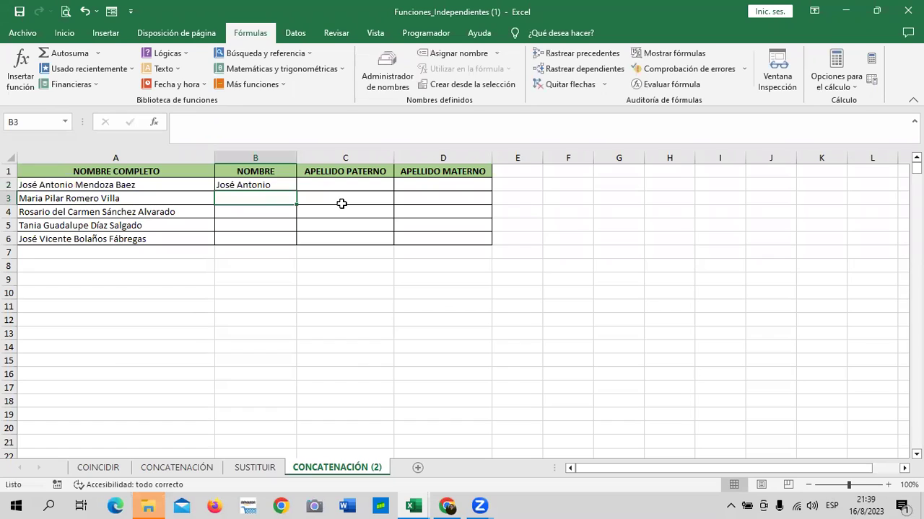
- Fill the IZQUIERDA formula from B2 down to B6 and widen column B slightly
click(277, 183)
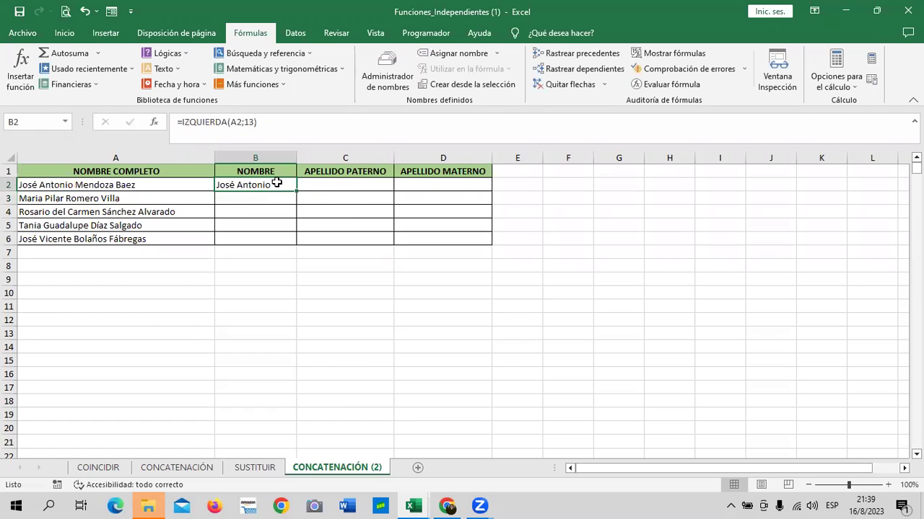
drag(295, 190, 293, 241)
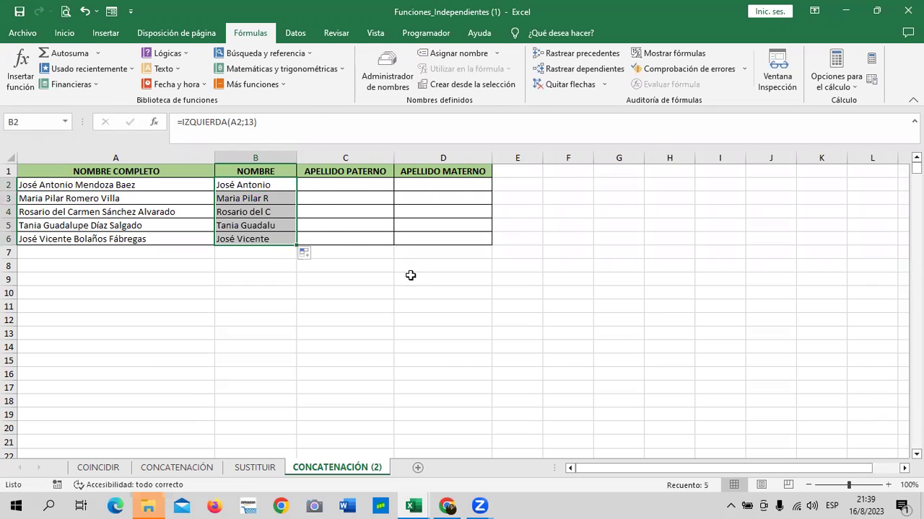
drag(302, 168, 317, 168)
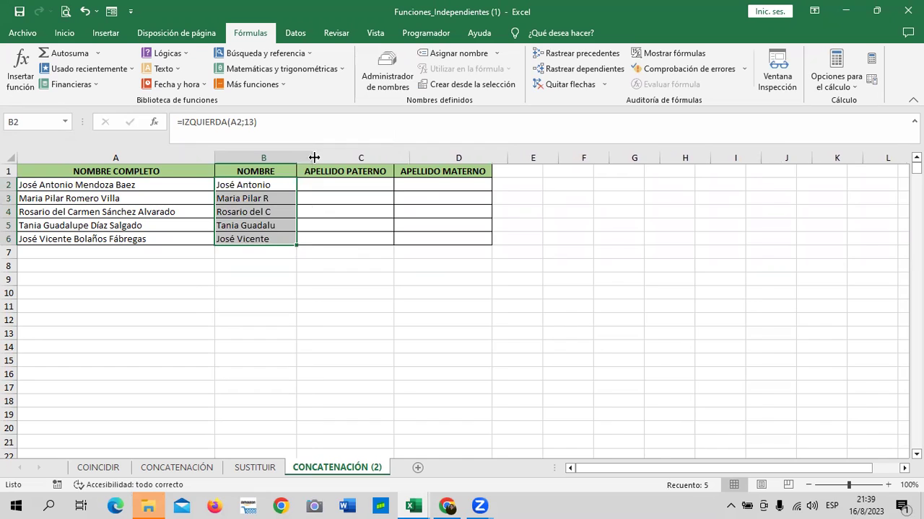
click(414, 308)
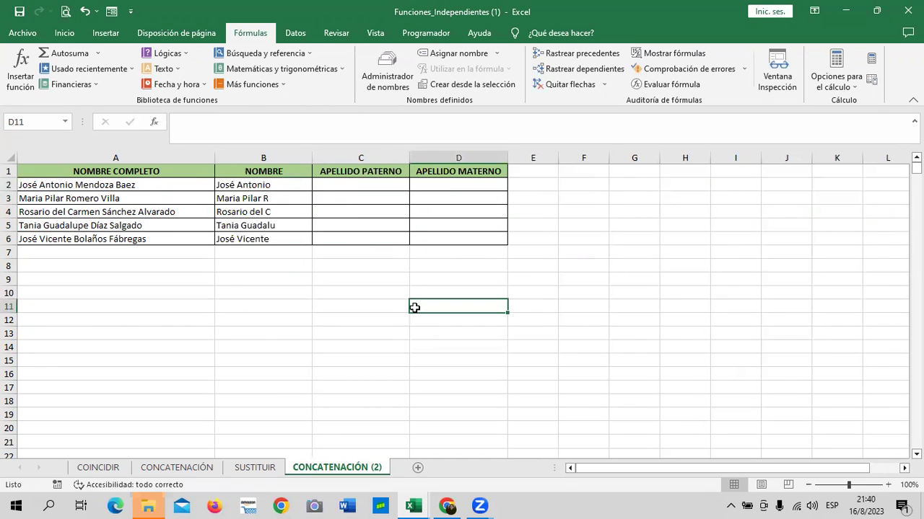
- Edit B3's IZQUIERDA formula to take 11 characters
click(265, 198)
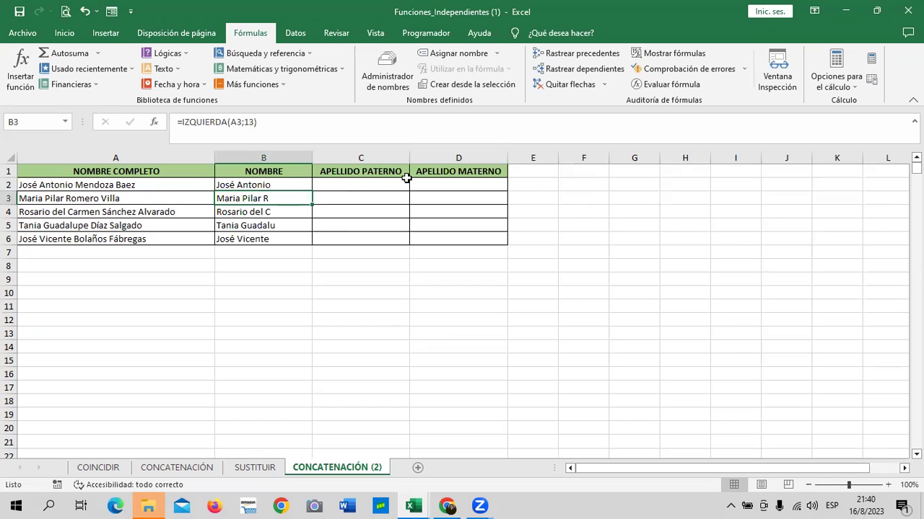
click(252, 122)
key(BackSpace)
text(2)
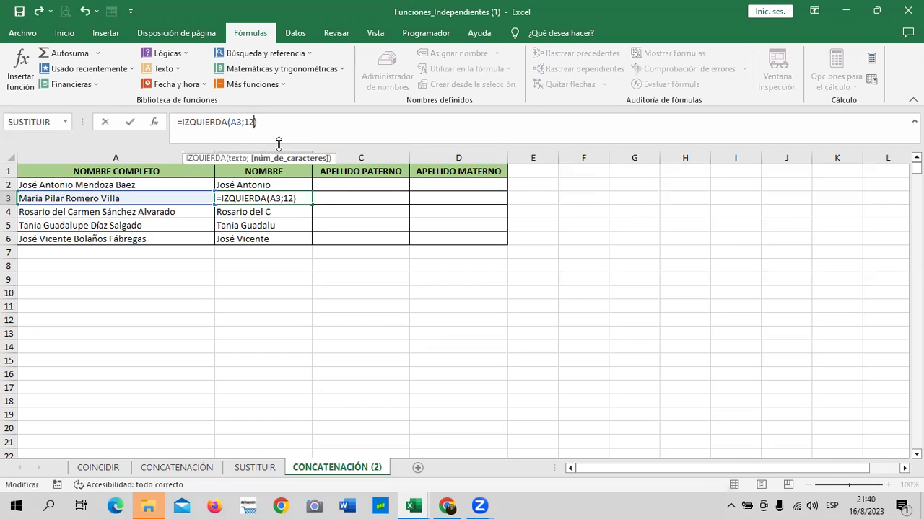
key(Return)
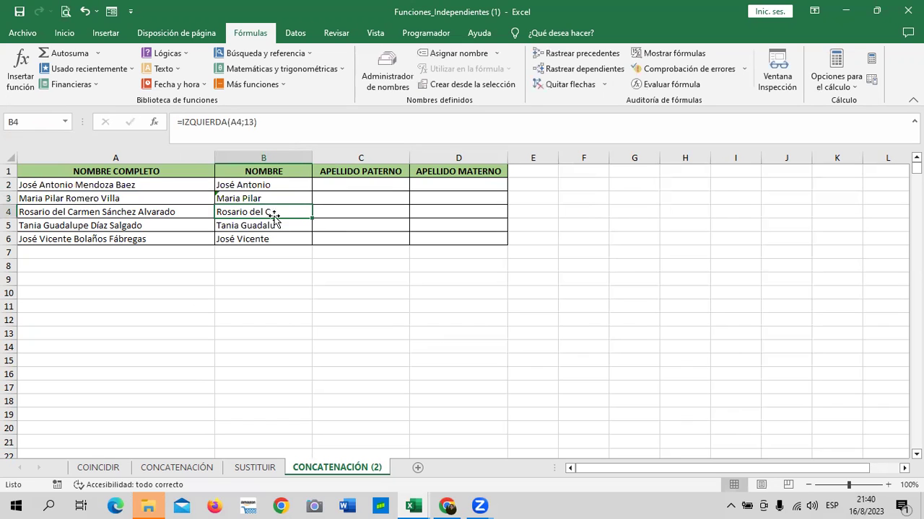
click(281, 197)
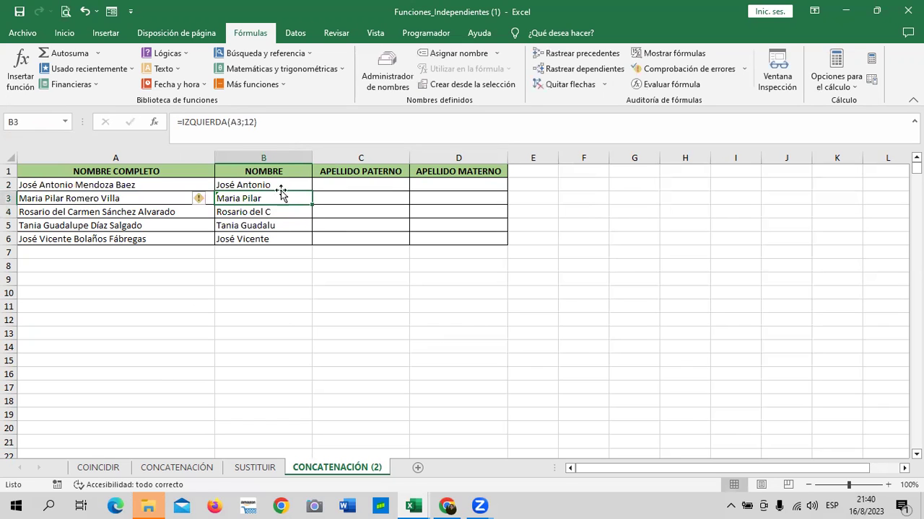
click(256, 123)
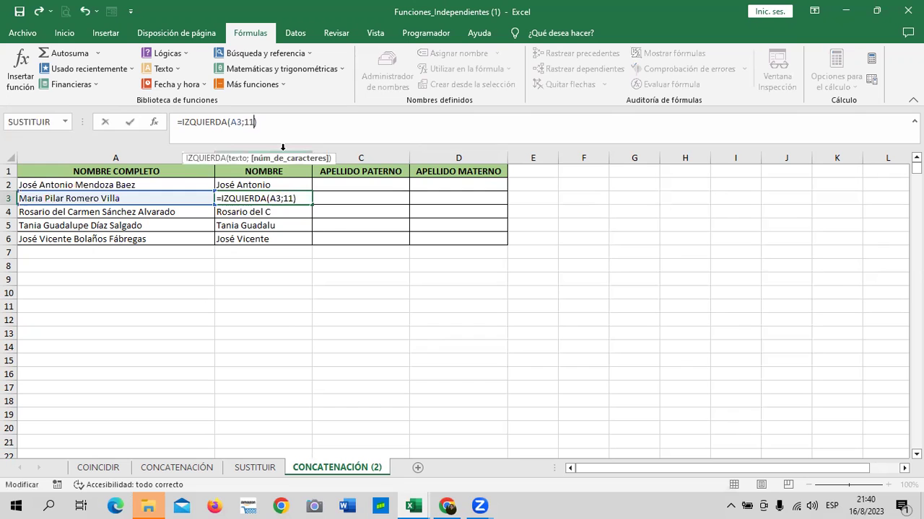
key(Return)
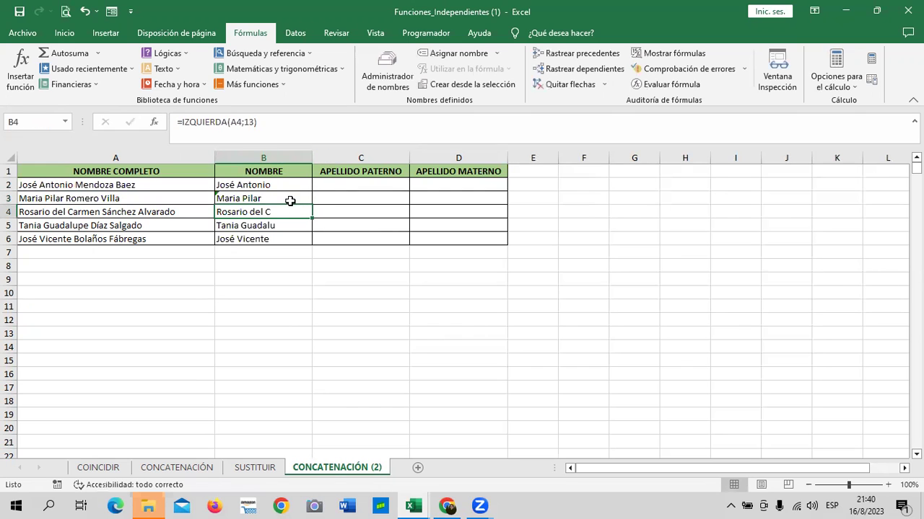
- Change B2's IZQUIERDA character count to 12
click(258, 185)
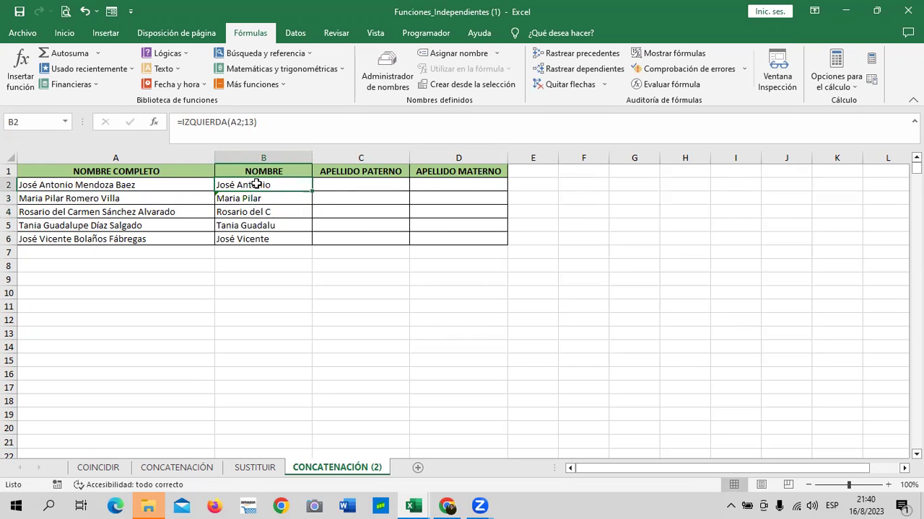
click(258, 121)
key(BackSpace)
key(BackSpace)
text(2))
key(Return)
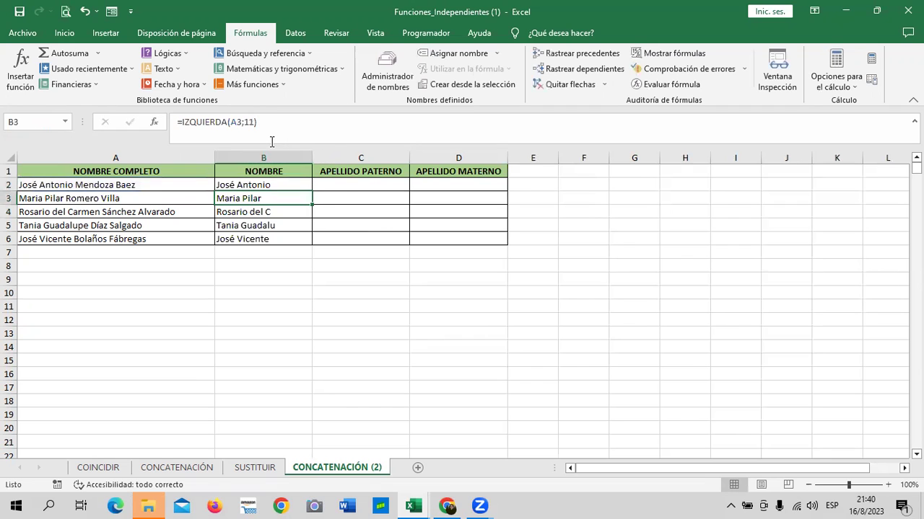
click(383, 243)
click(292, 196)
- Review the formulas in B2 through B4 and change B4's character count to 16
click(285, 185)
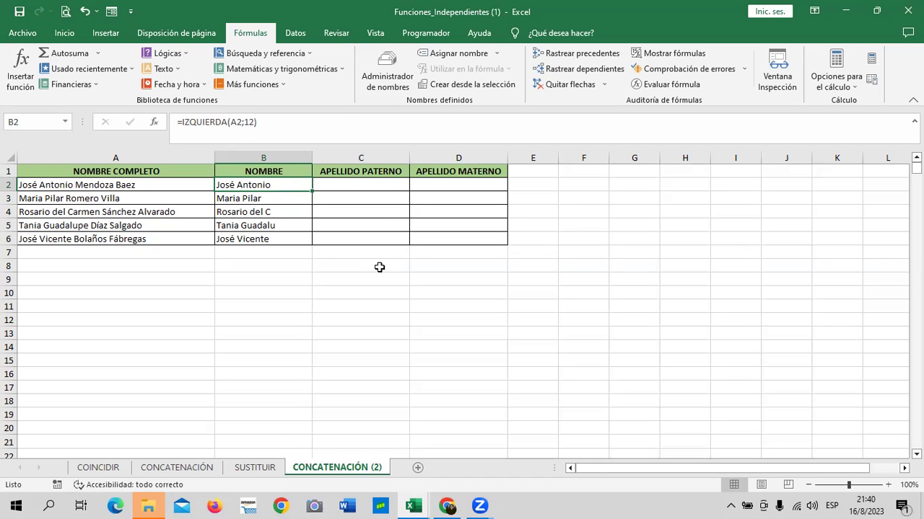
click(280, 196)
click(278, 213)
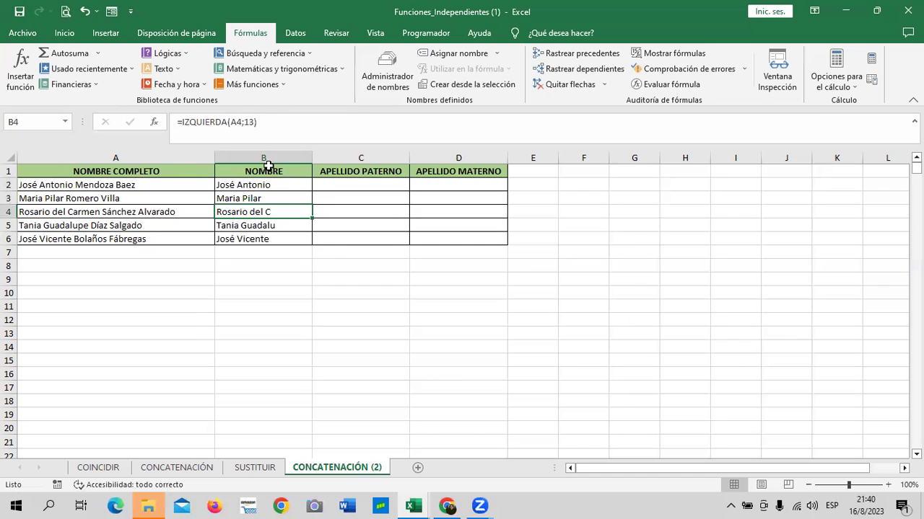
click(254, 122)
key(BackSpace)
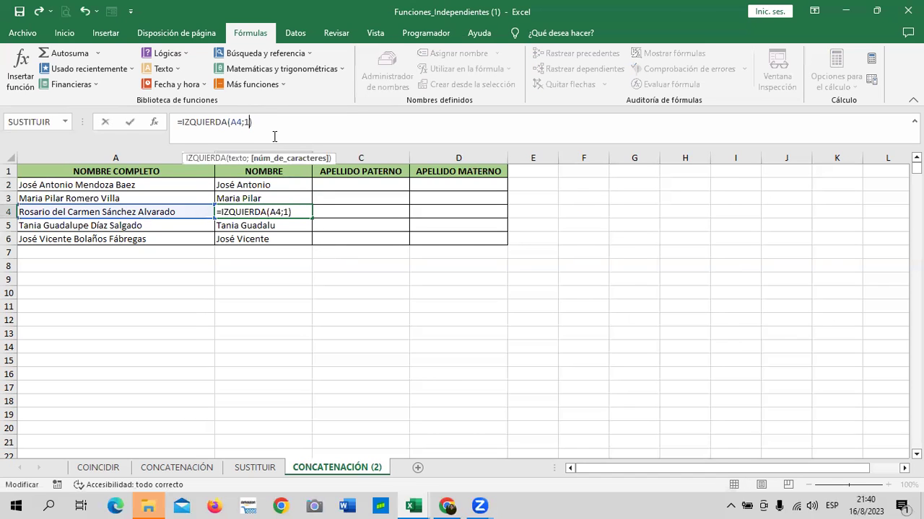
text(6)
key(Return)
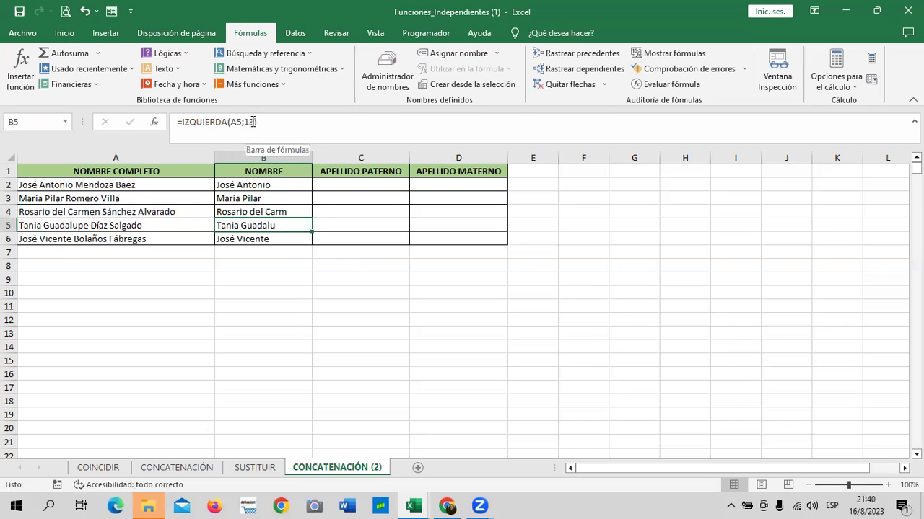
- Set B5's IZQUIERDA count to 16 so it shows the full given names
click(255, 123)
key(BackSpace)
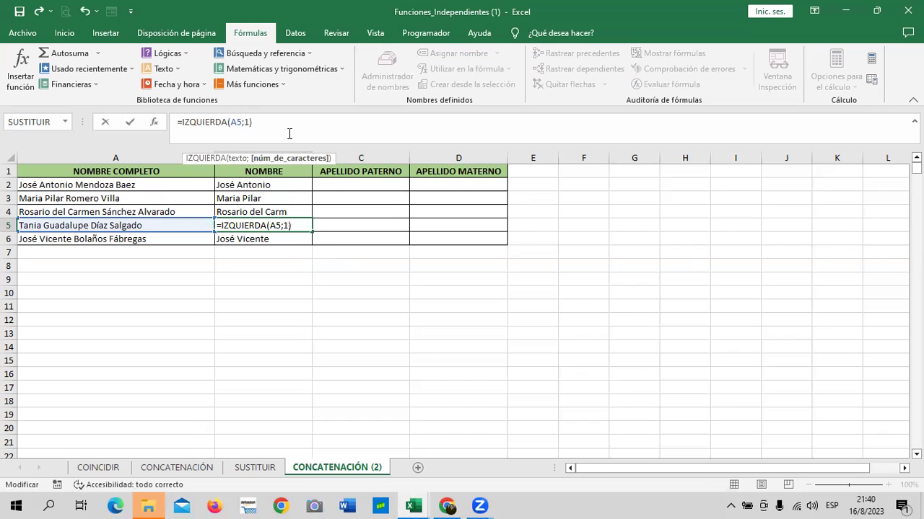
text(6)
key(Return)
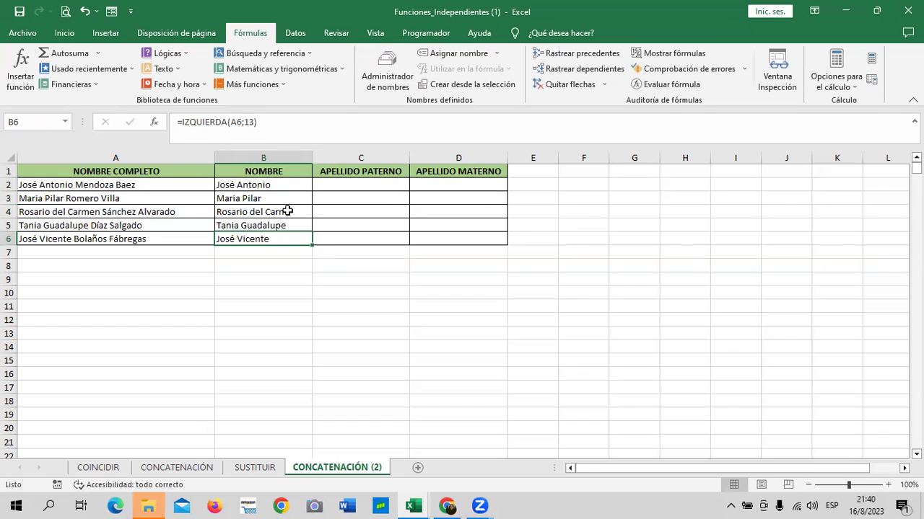
click(280, 225)
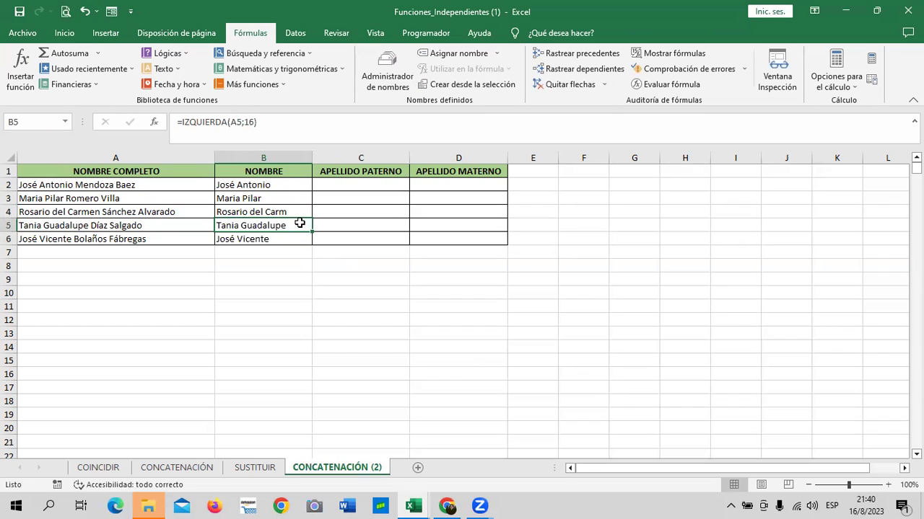
- Correct B4's character count to 19, then check the formula in B6
click(293, 207)
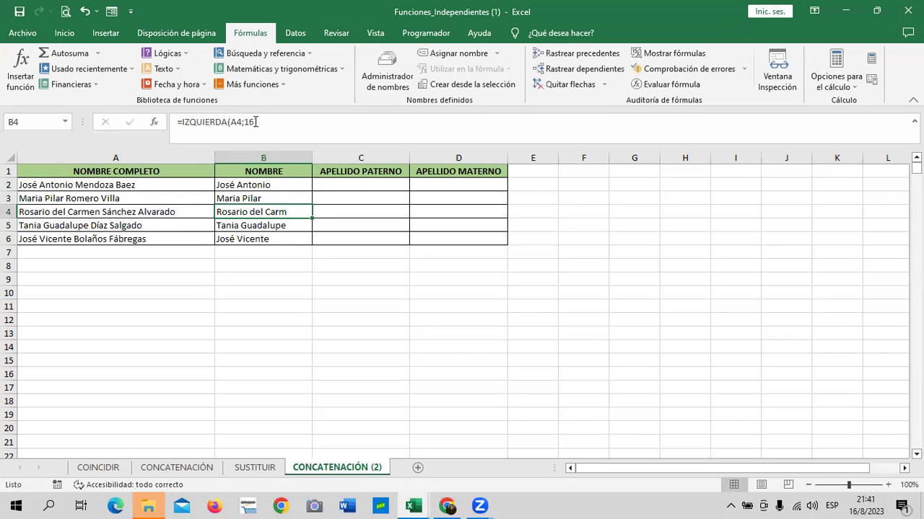
click(268, 132)
key(BackSpace)
text(9)
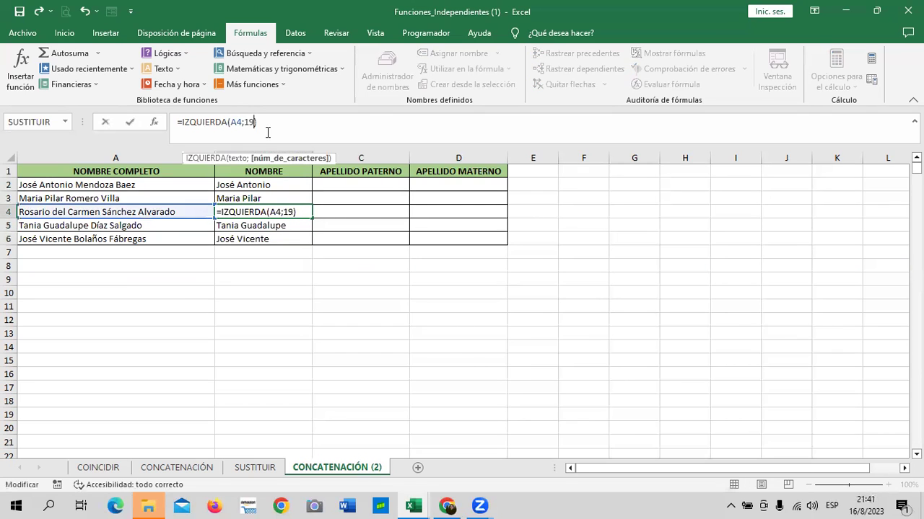
key(Return)
click(262, 240)
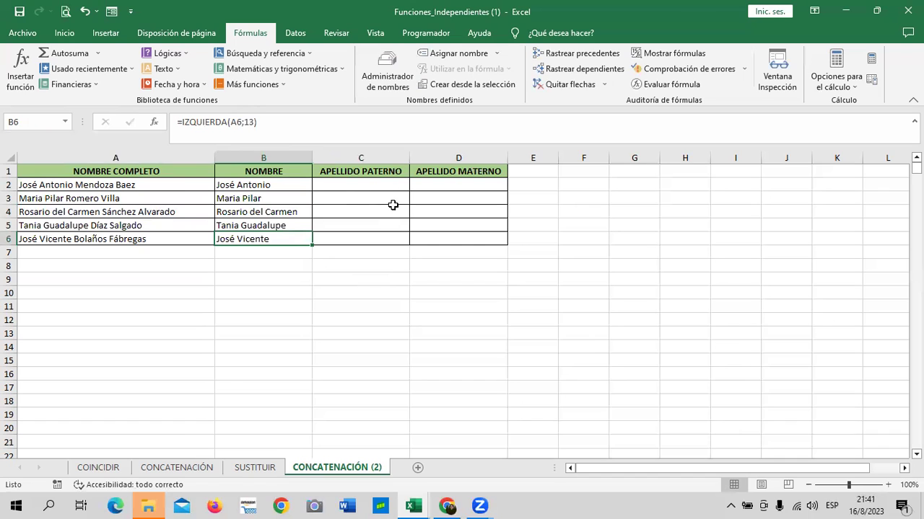
click(446, 189)
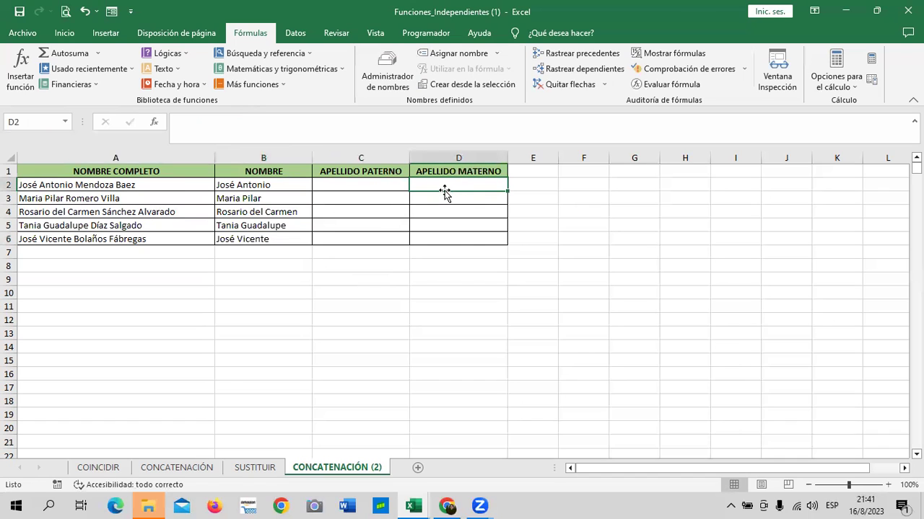
text(=)
key(Escape)
click(179, 71)
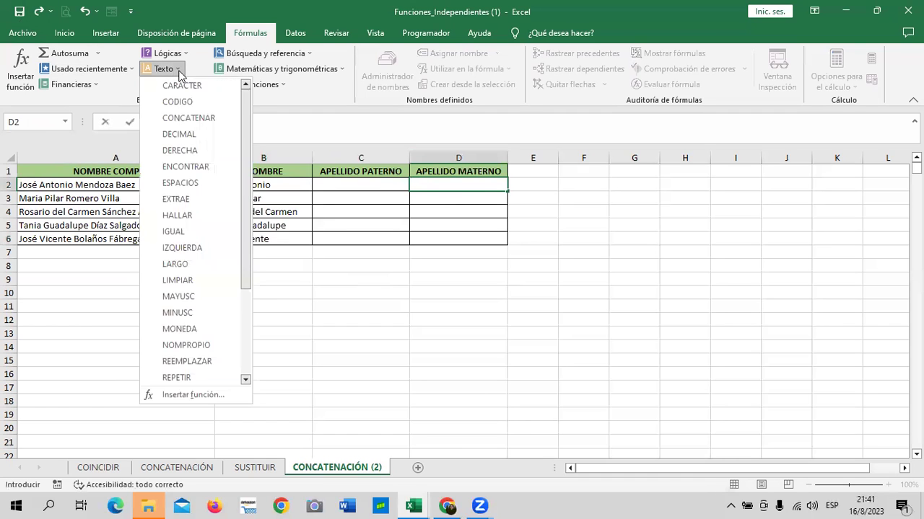
drag(247, 150, 256, 226)
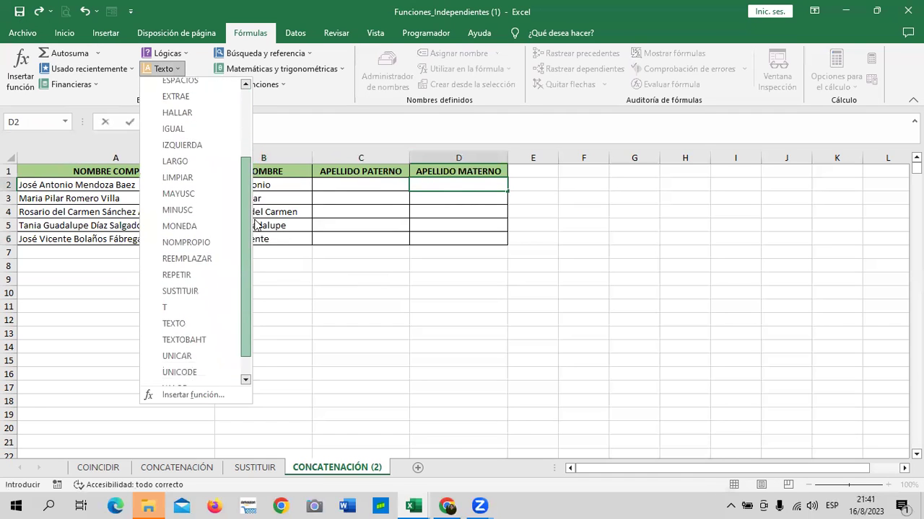
drag(256, 226, 213, 160)
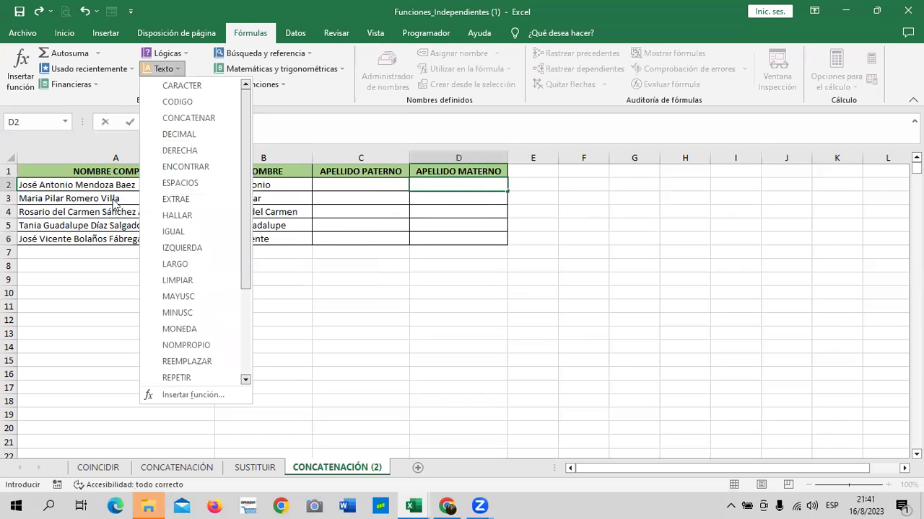
click(419, 184)
- Start a =DERECHA(A2; formula in D2
text(=de)
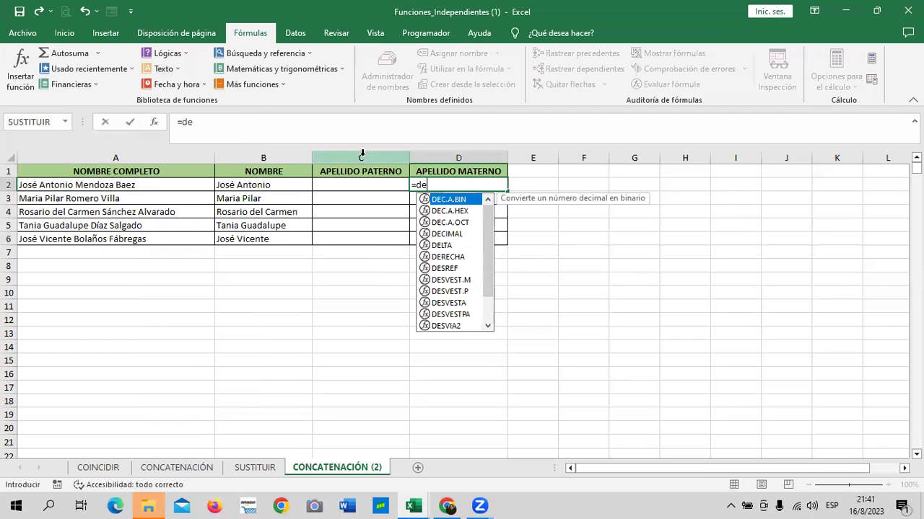
text(rec)
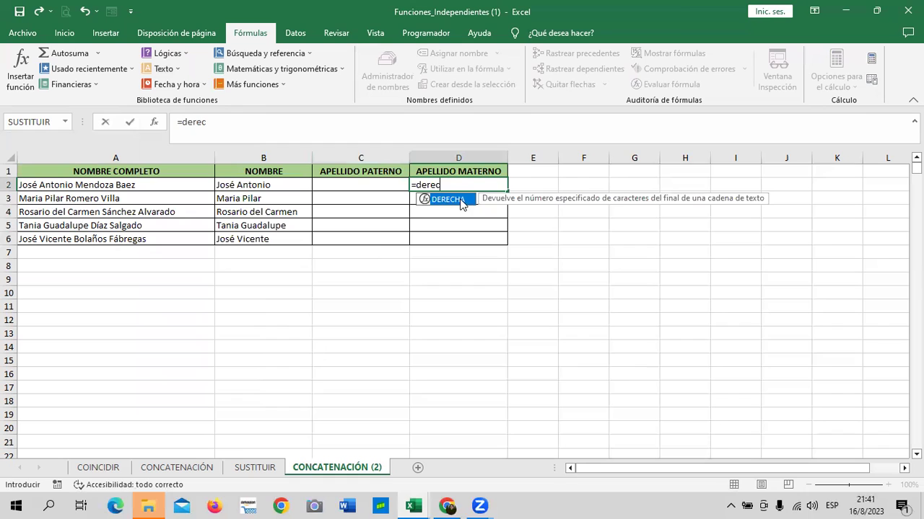
double_click(425, 200)
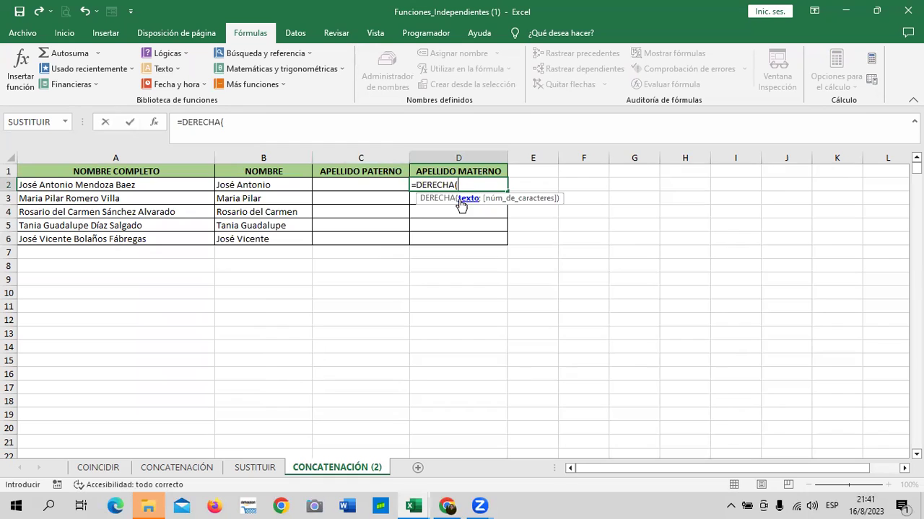
click(176, 185)
text(;)
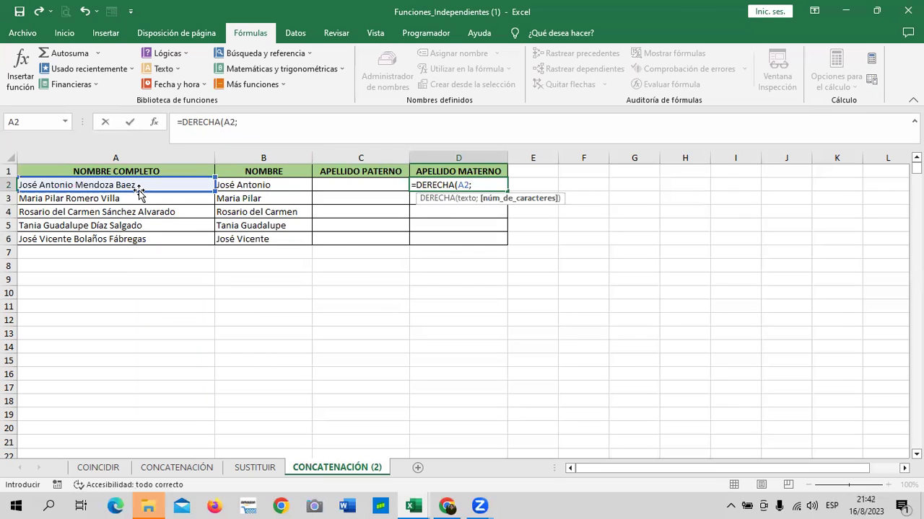
- Abandon the DERECHA formula, leaving D2 empty, and return to the CONCATENACIÓN sheet
key(BackSpace)
key(BackSpace)
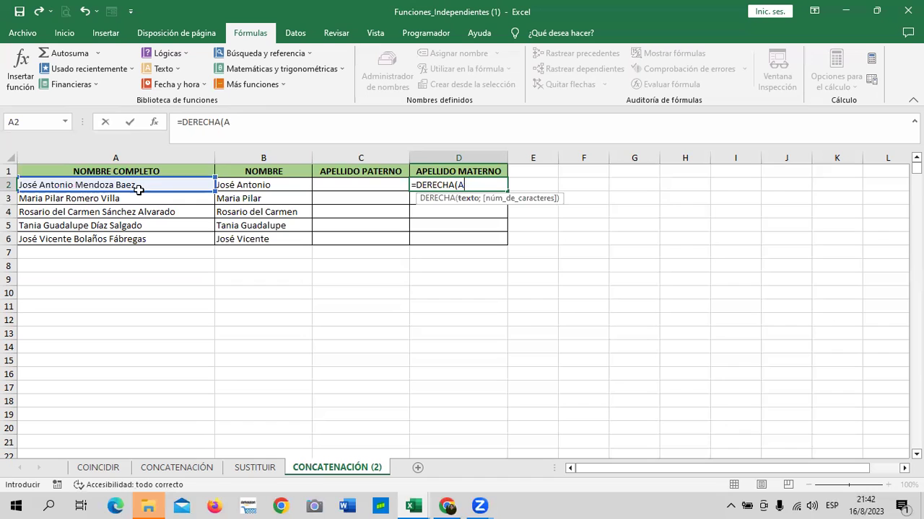
key(Escape)
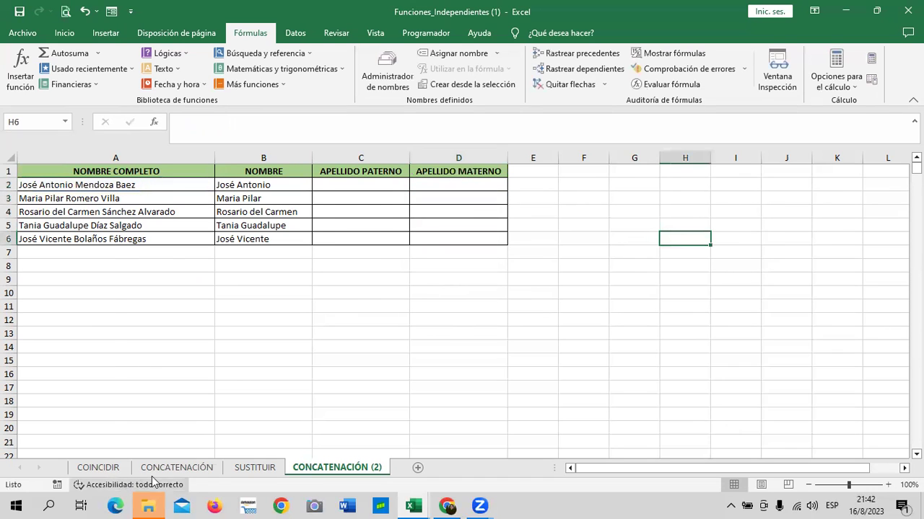
click(176, 469)
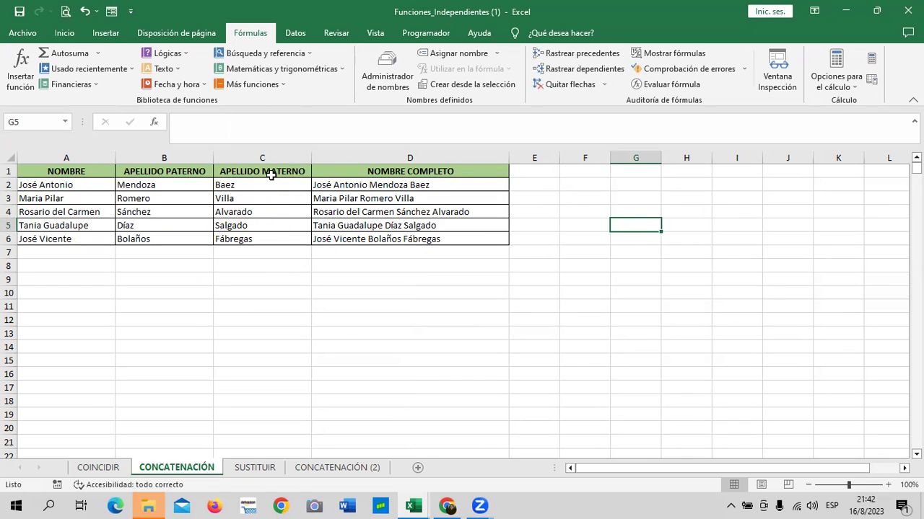
- On the CONCATENACIÓN (2) sheet, enter =DERECHA(A2;4) in cell D2
click(336, 469)
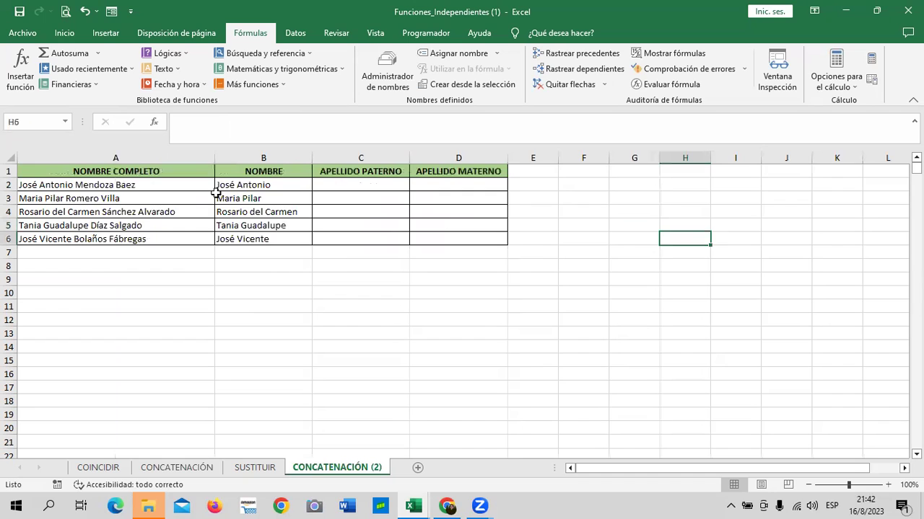
click(473, 189)
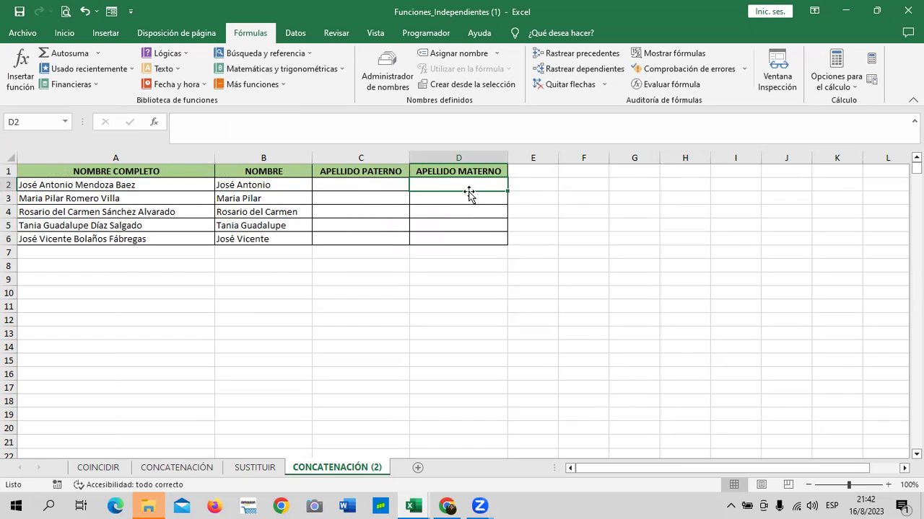
text(=de)
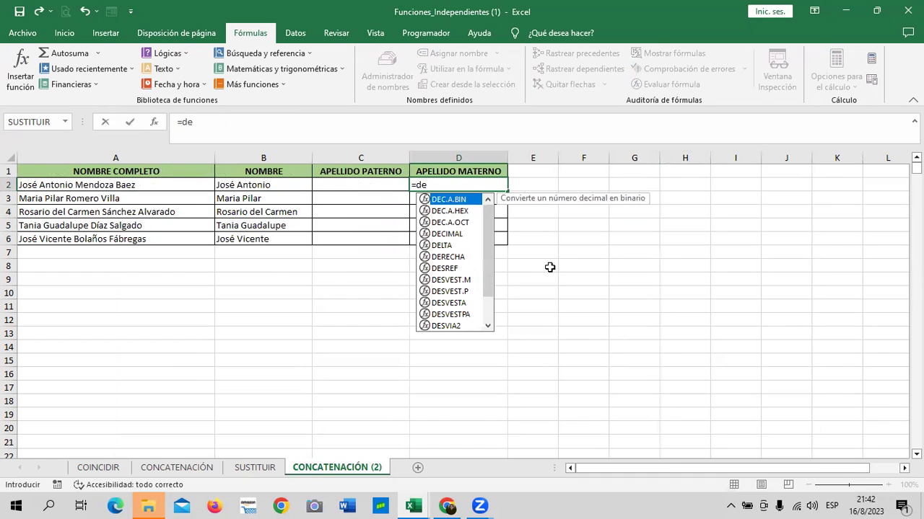
text(re)
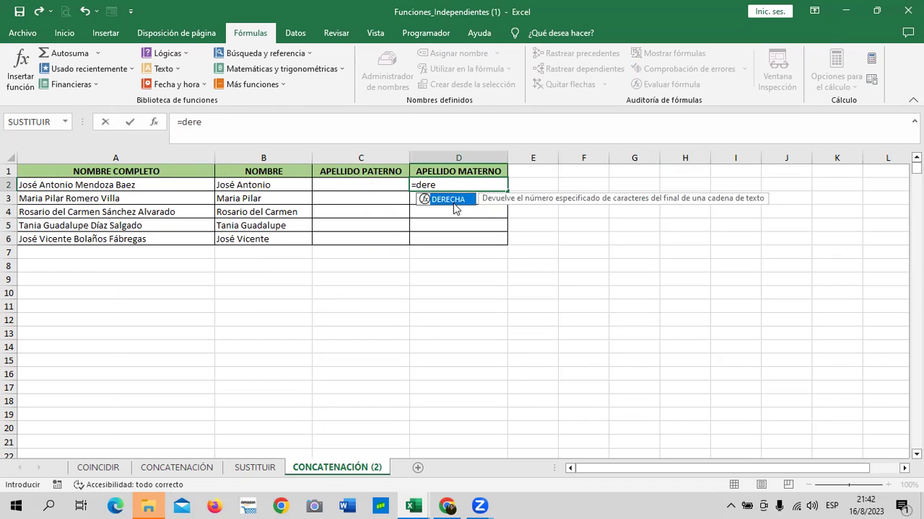
double_click(452, 200)
click(158, 184)
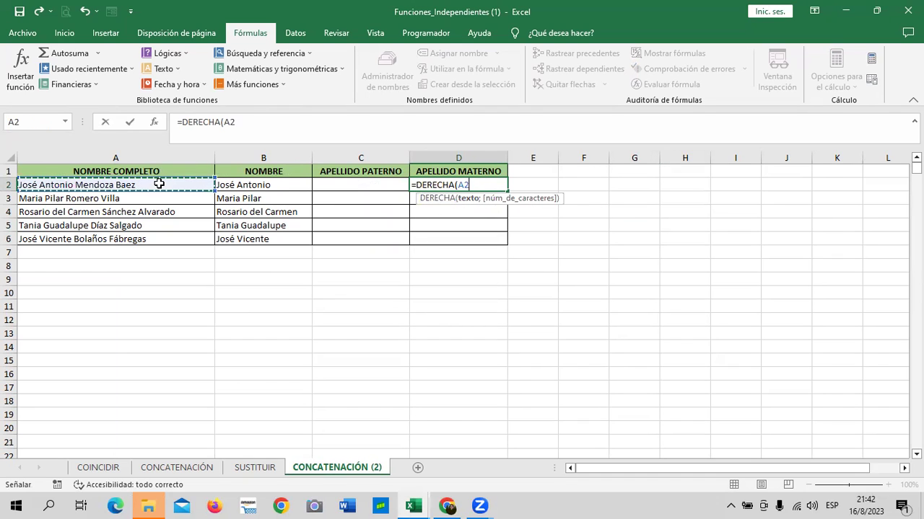
text(;)
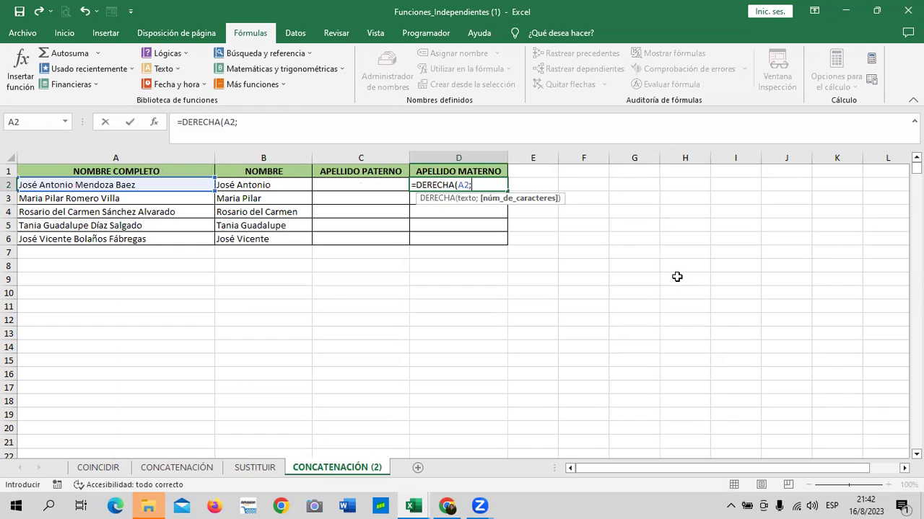
text(4))
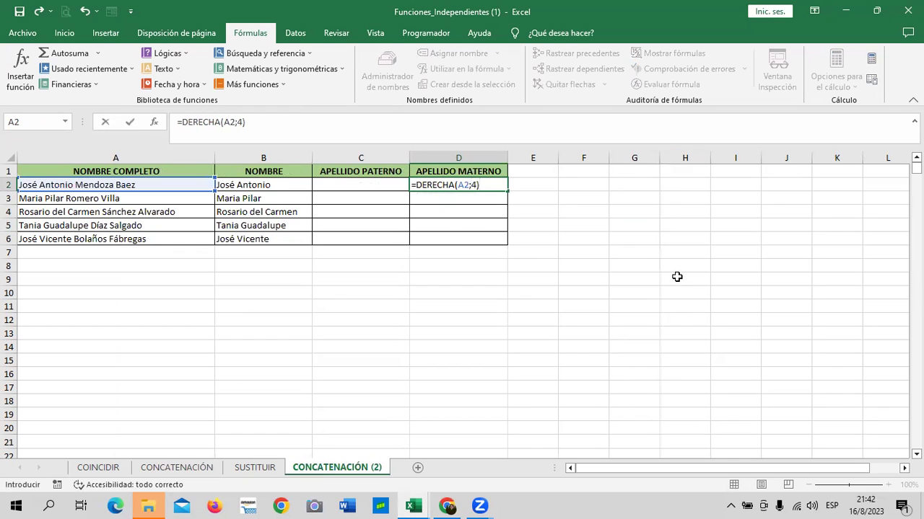
key(Return)
- Change D2's character count from 4 to 5 so it shows Baez
click(489, 183)
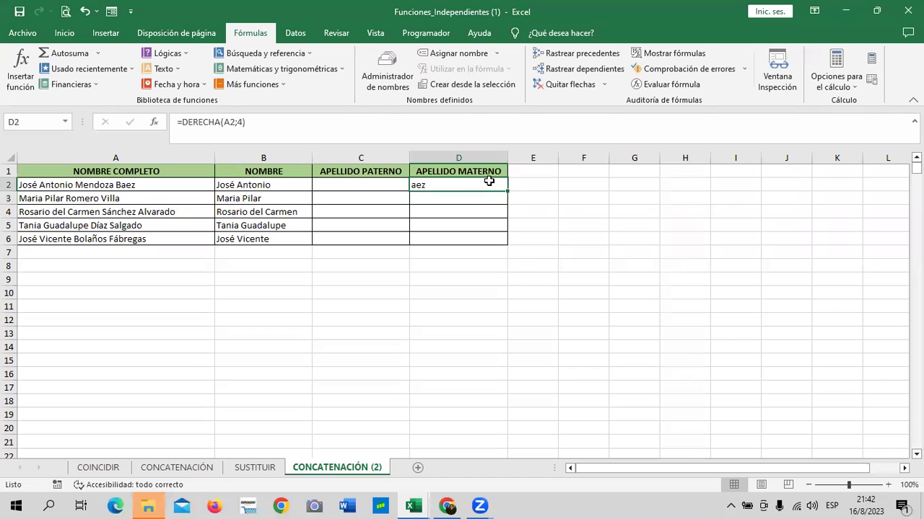
click(242, 122)
key(BackSpace)
text(5)
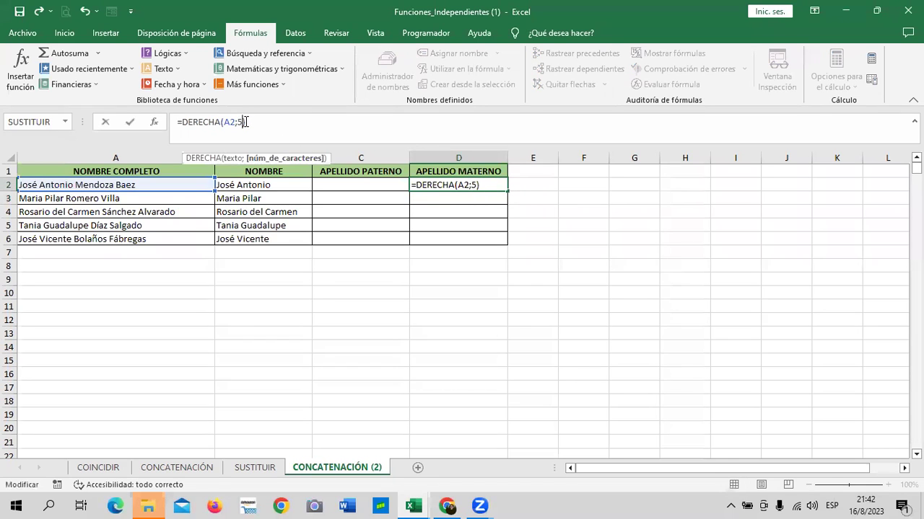
key(Return)
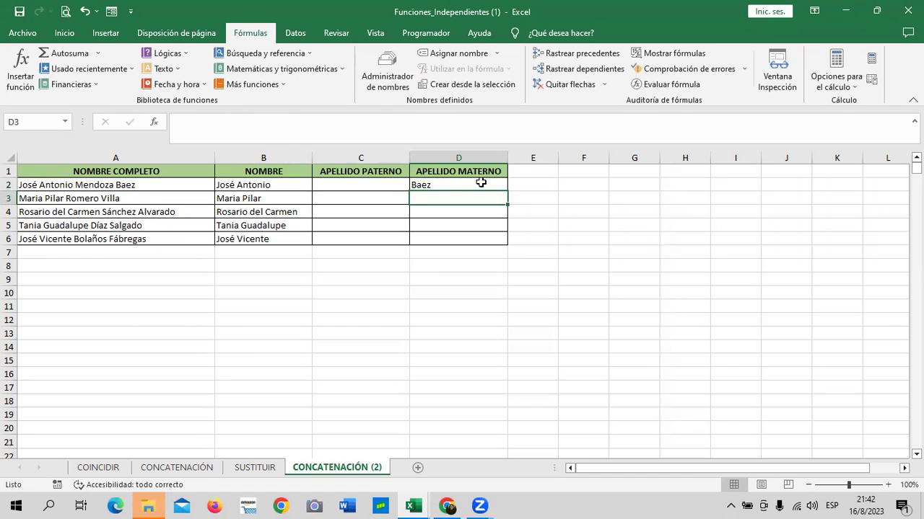
click(478, 181)
- Fill the D2 DERECHA formula down through D6 and confirm D3's result
drag(507, 192, 507, 246)
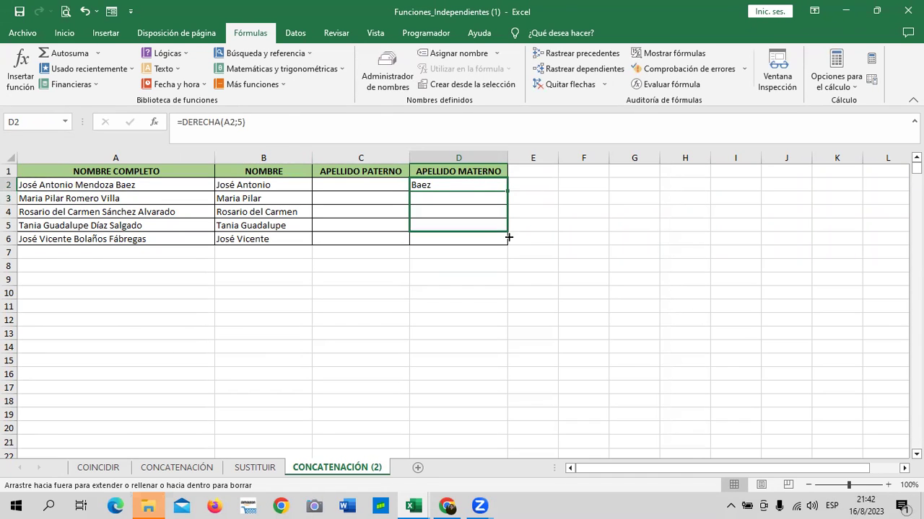
click(481, 199)
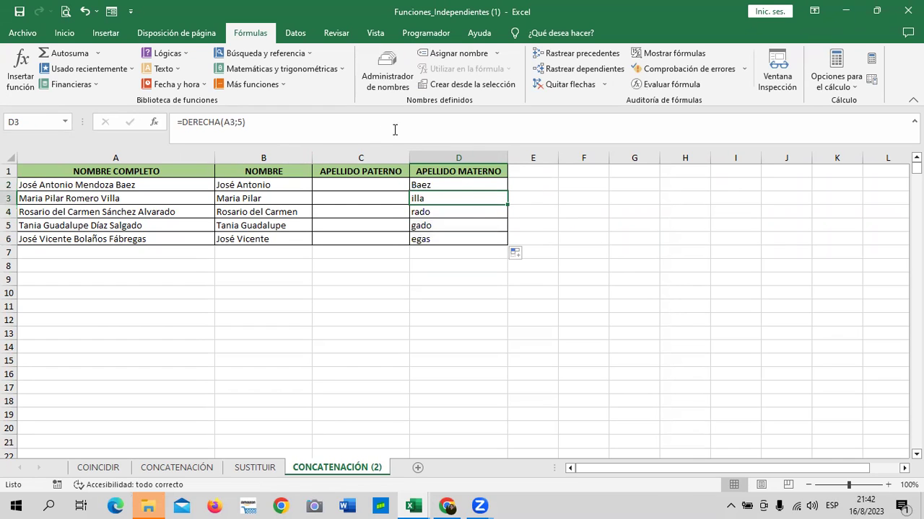
click(243, 122)
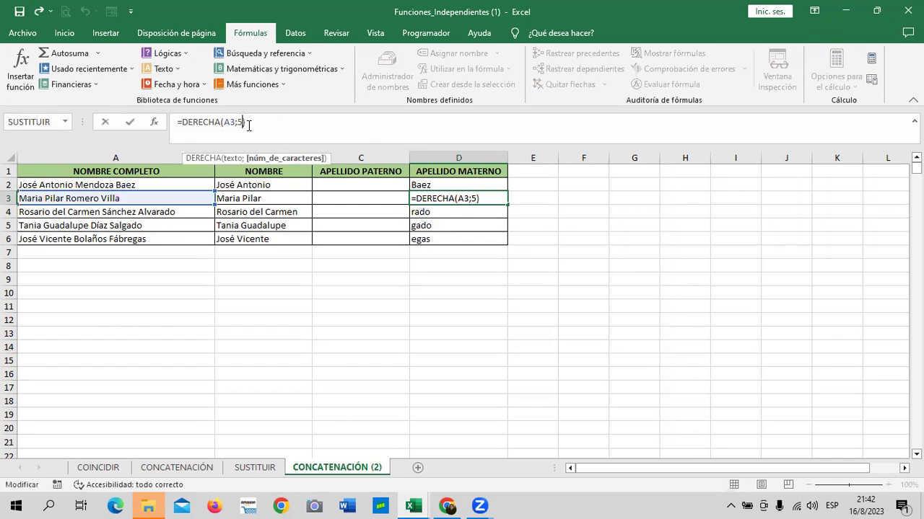
key(Return)
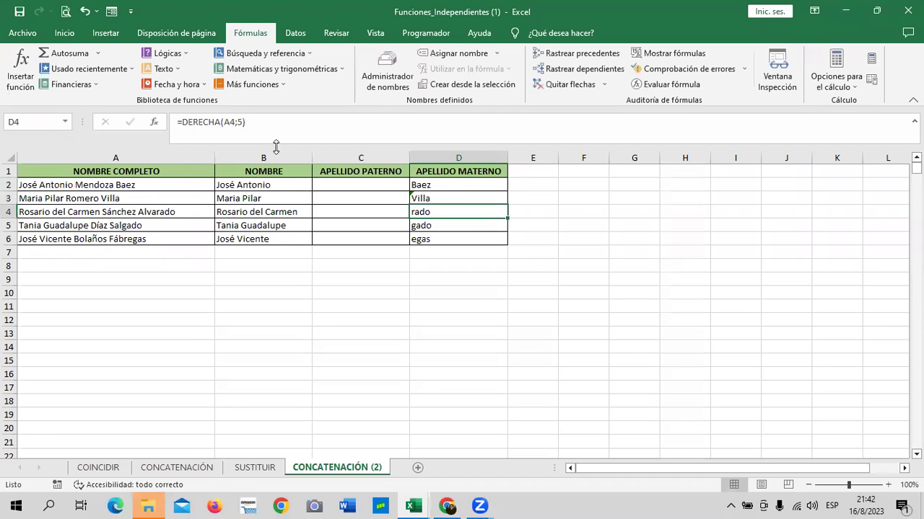
- Try a count of 6 in D2, then restore 5 so it shows Baez
click(441, 188)
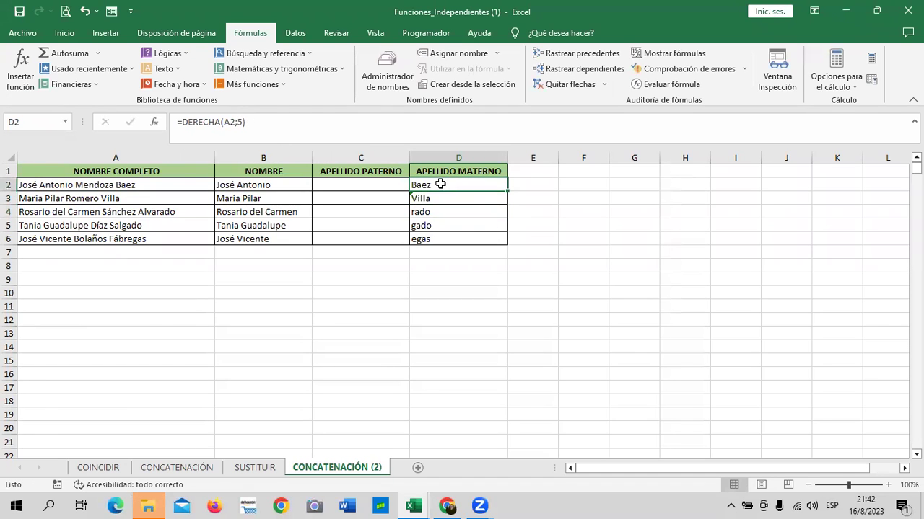
click(242, 121)
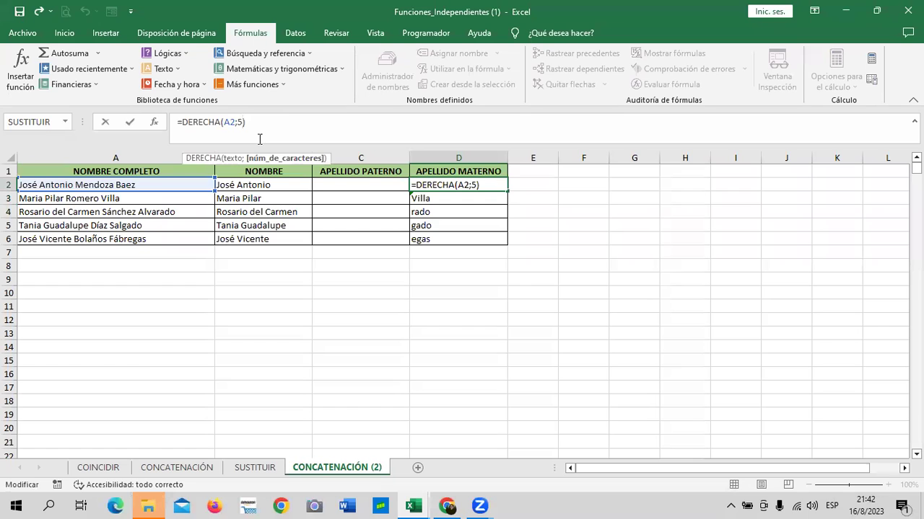
key(BackSpace)
text(6)
key(Return)
click(432, 186)
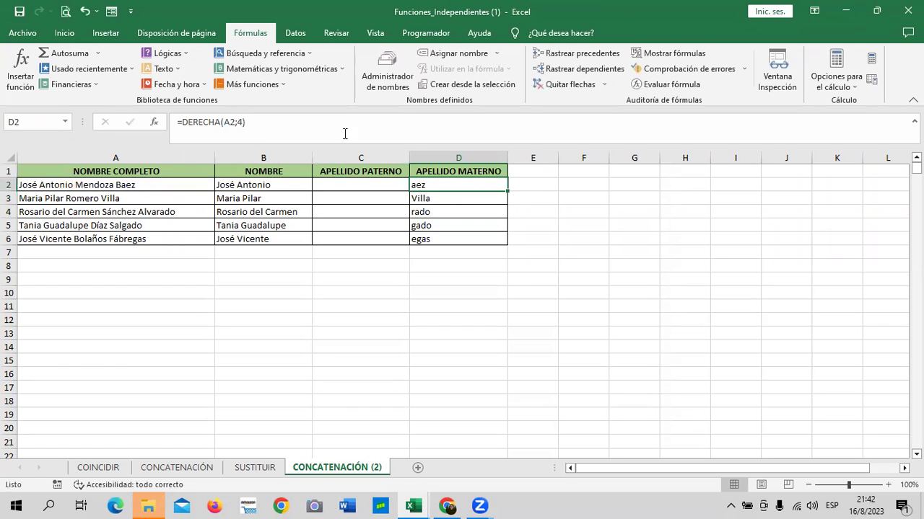
click(242, 122)
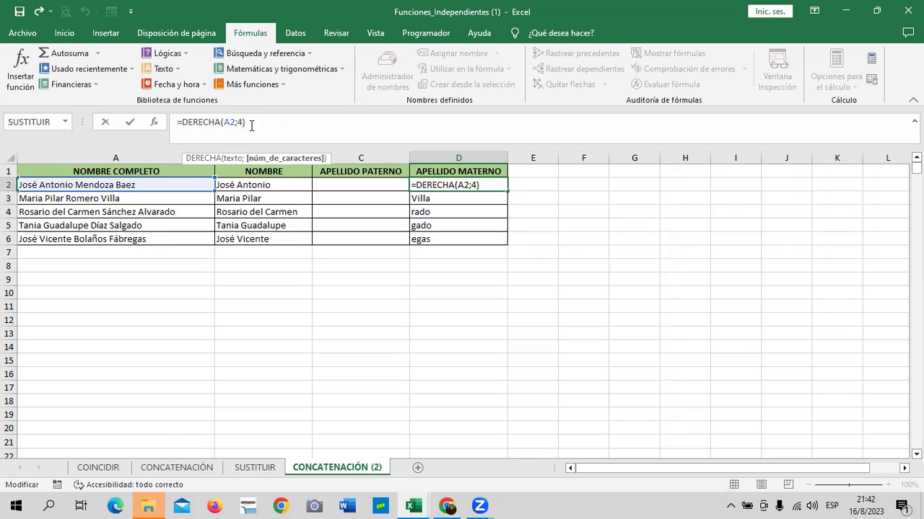
key(BackSpace)
text(5)
key(Return)
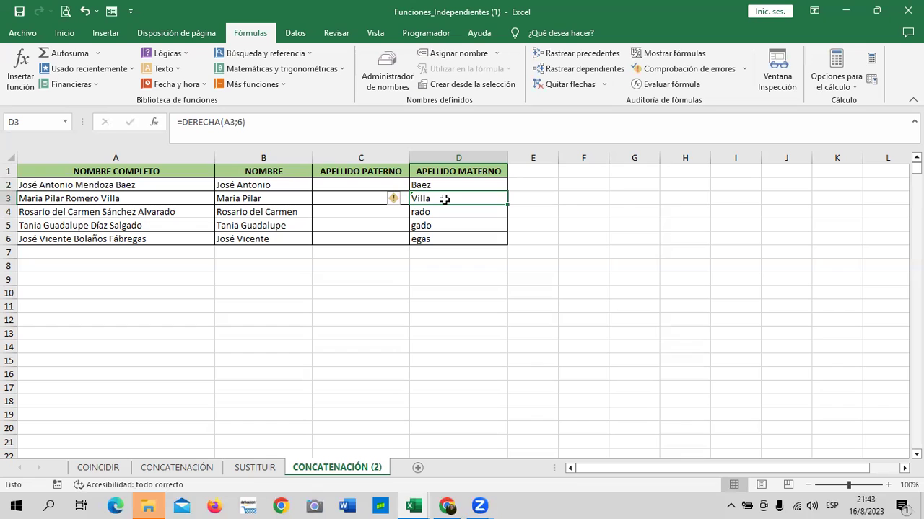
- Set D3's DERECHA count to 5 and D4's count to 6
click(241, 122)
key(BackSpace)
text(5)
key(Return)
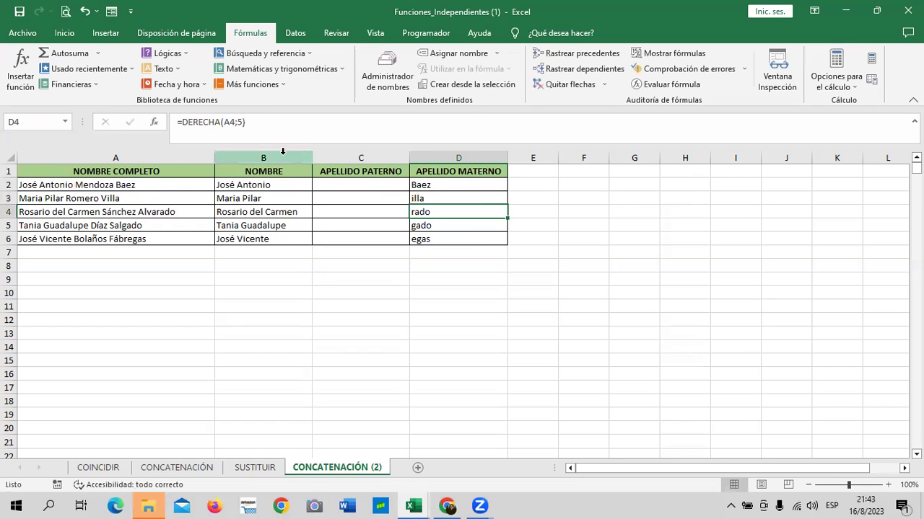
click(245, 123)
key(BackSpace)
text(6)
key(Return)
- Re-enter a count of 5 in D3 so it shows Villa
click(427, 198)
click(243, 123)
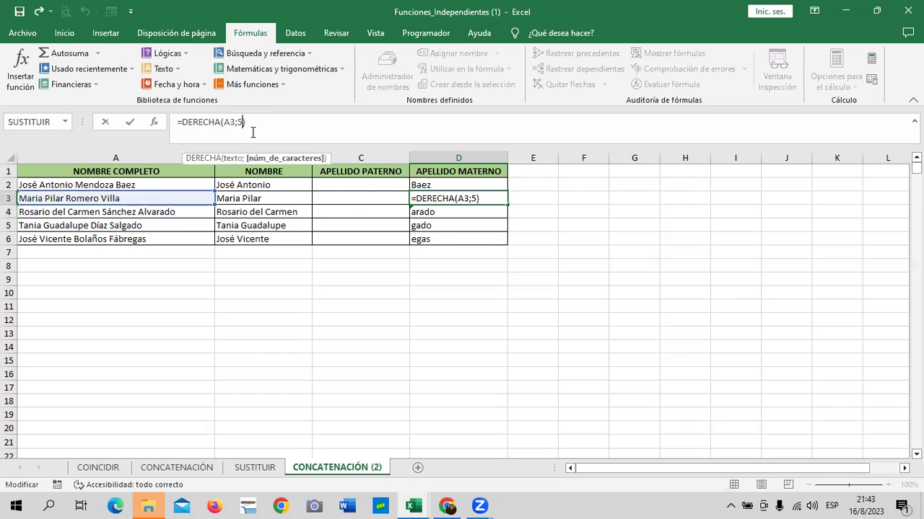
key(BackSpace)
text(5)
key(Return)
click(466, 199)
click(243, 123)
key(BackSpace)
text(5)
key(Return)
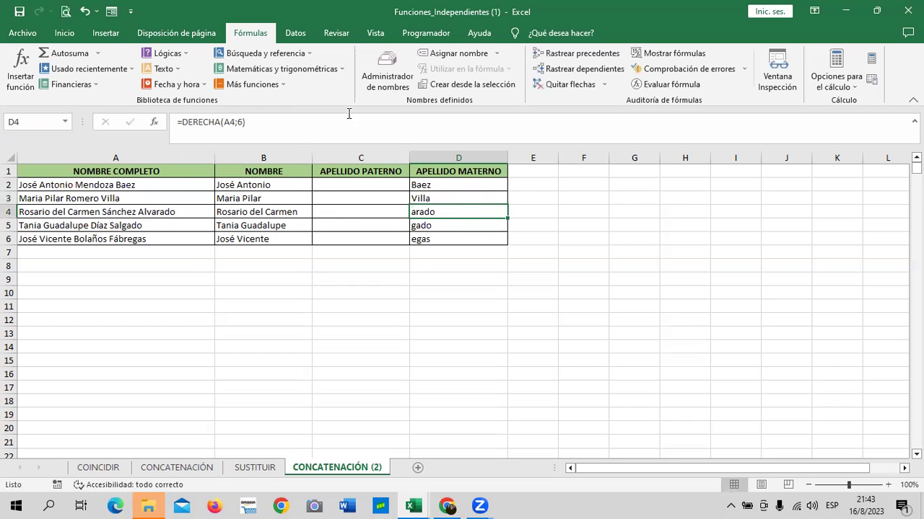
- Try a larger count in D4, then set its DERECHA count to 7
click(244, 122)
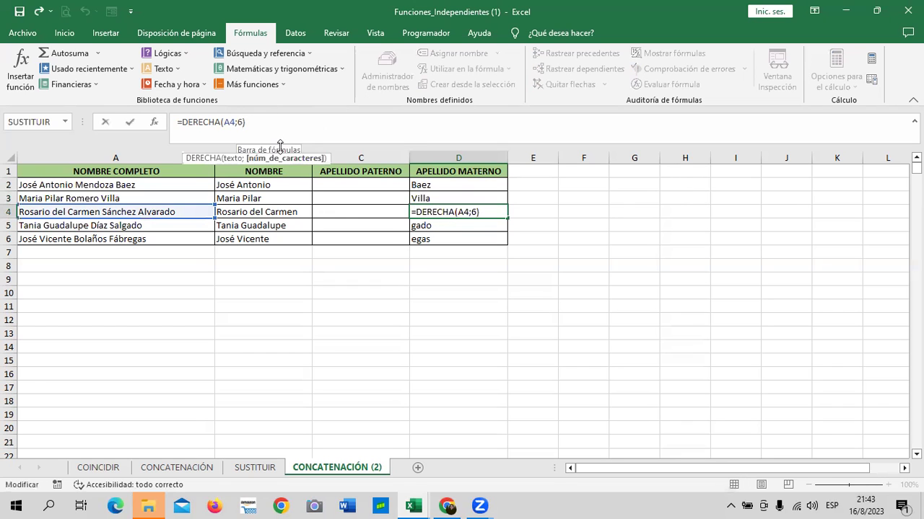
text(0)
key(Return)
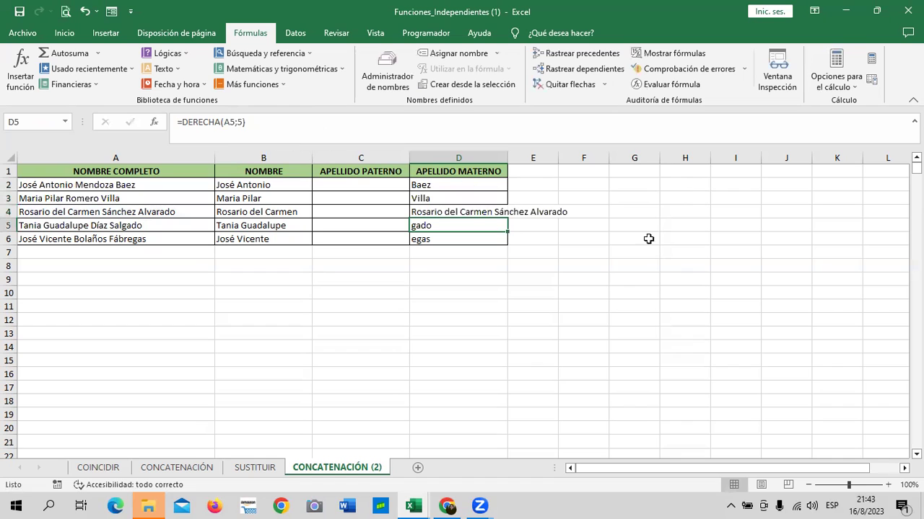
click(643, 269)
click(470, 211)
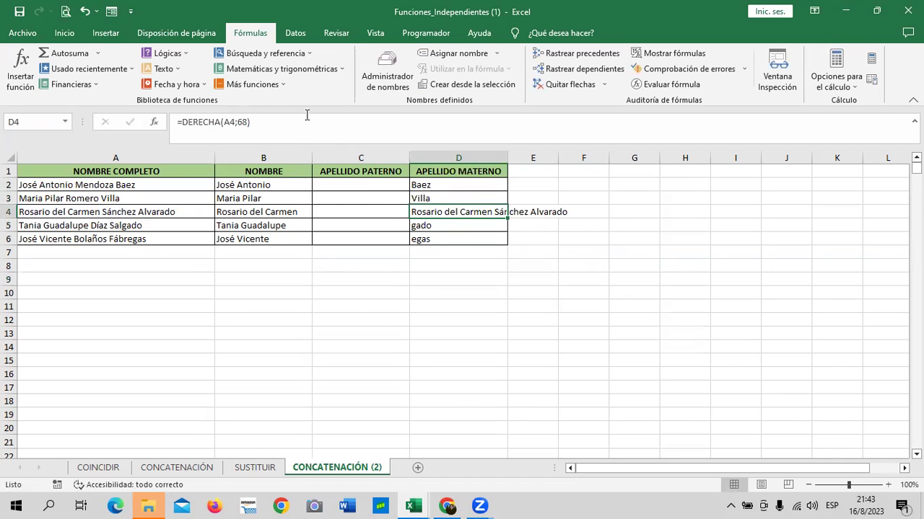
click(247, 122)
key(BackSpace)
key(BackSpace)
text(7)
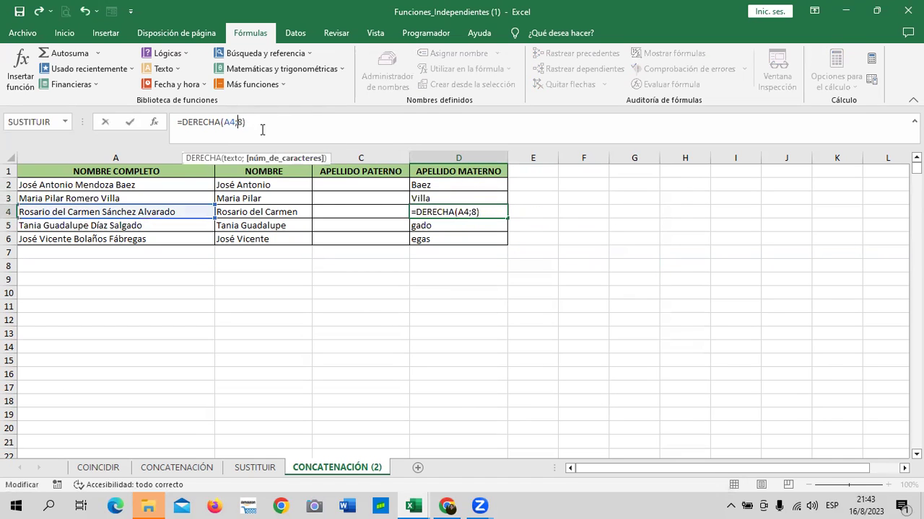
key(Return)
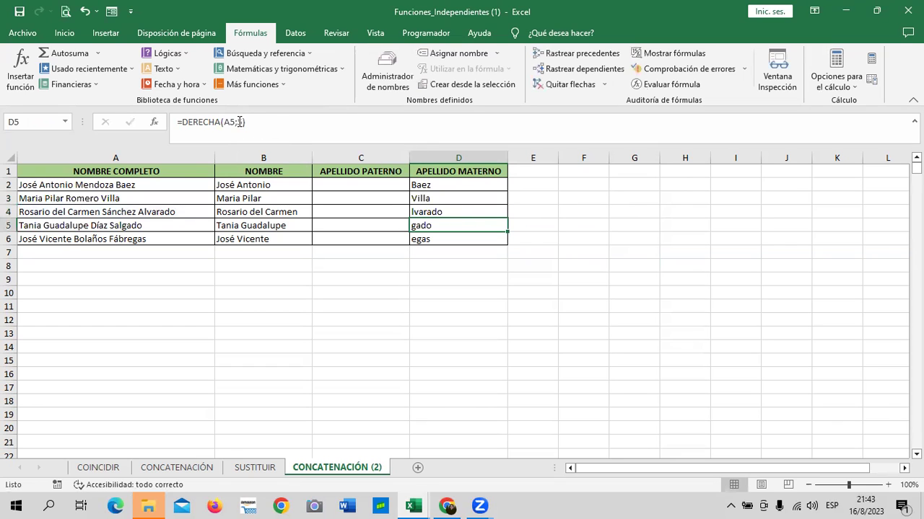
- Set D5's DERECHA count to 7 so it shows Salgado
click(243, 122)
key(BackSpace)
text(7)
key(Return)
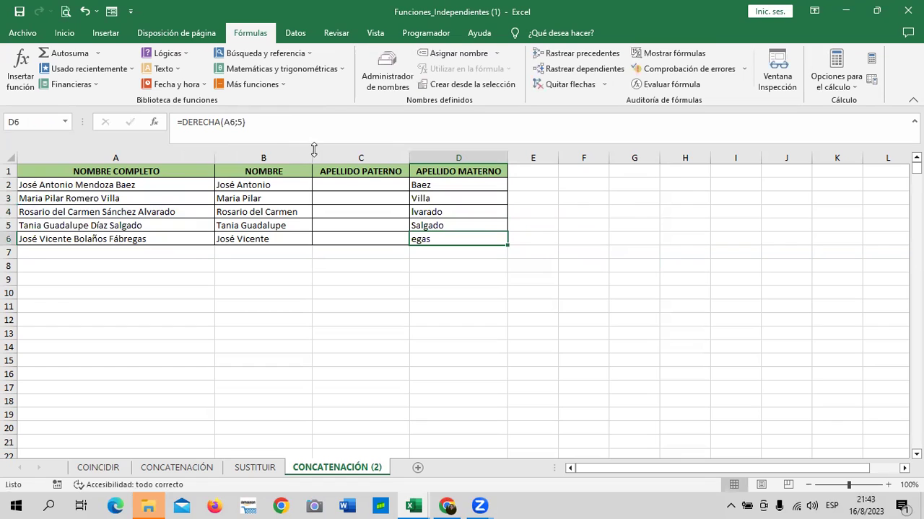
- Raise D4's count to 8, then 9, so it shows Alvarado
click(465, 213)
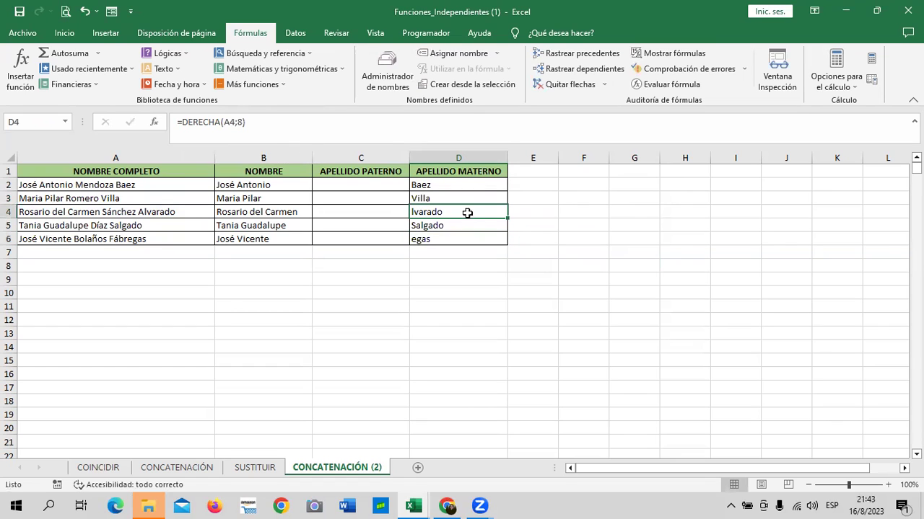
click(244, 121)
key(BackSpace)
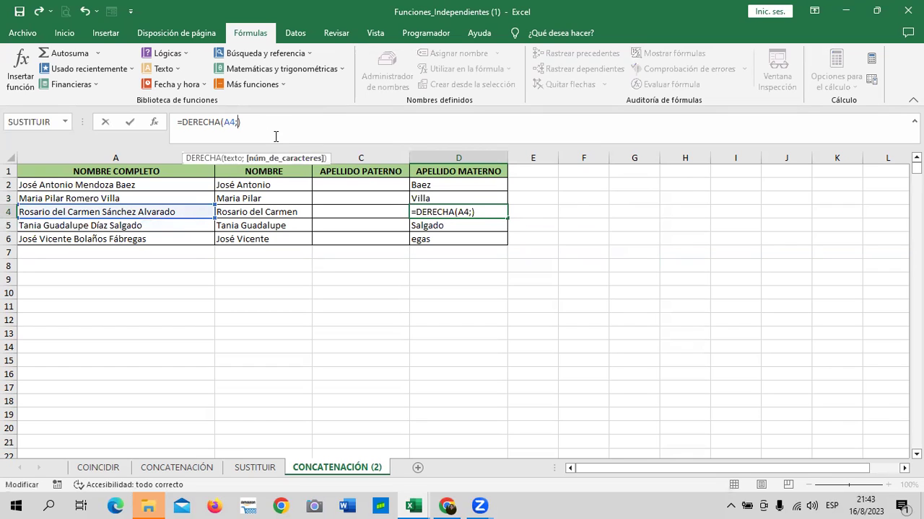
text(8)
key(Return)
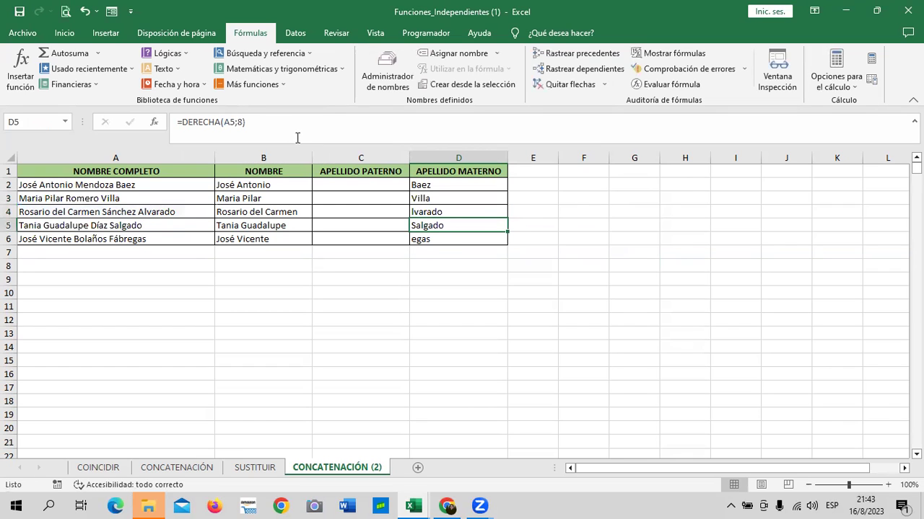
click(451, 211)
click(243, 123)
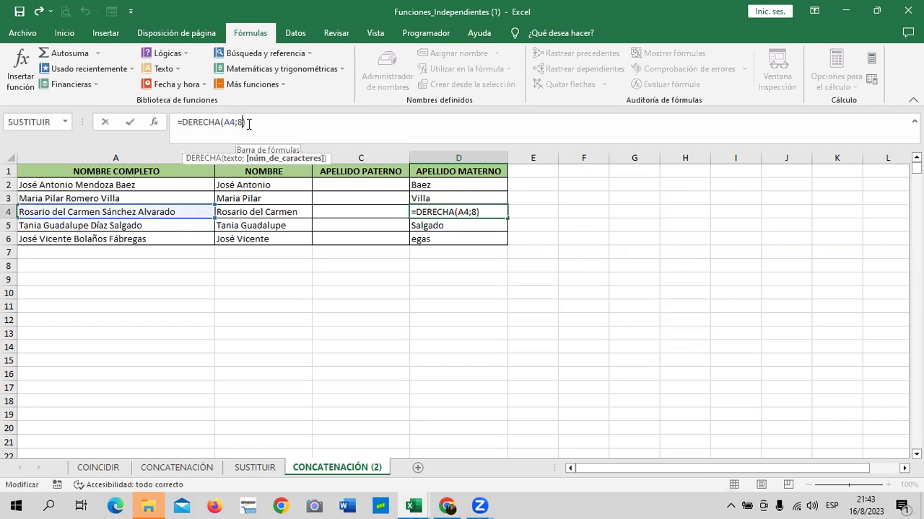
key(BackSpace)
text(9)
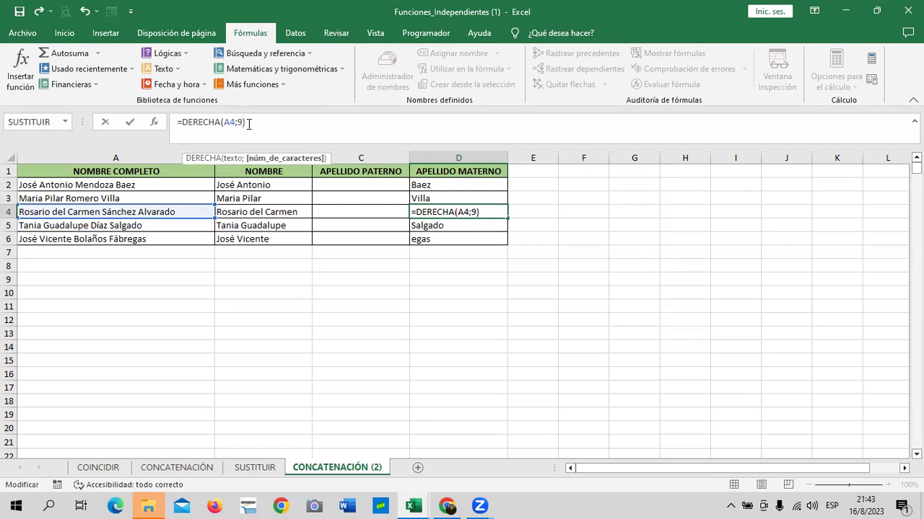
key(Return)
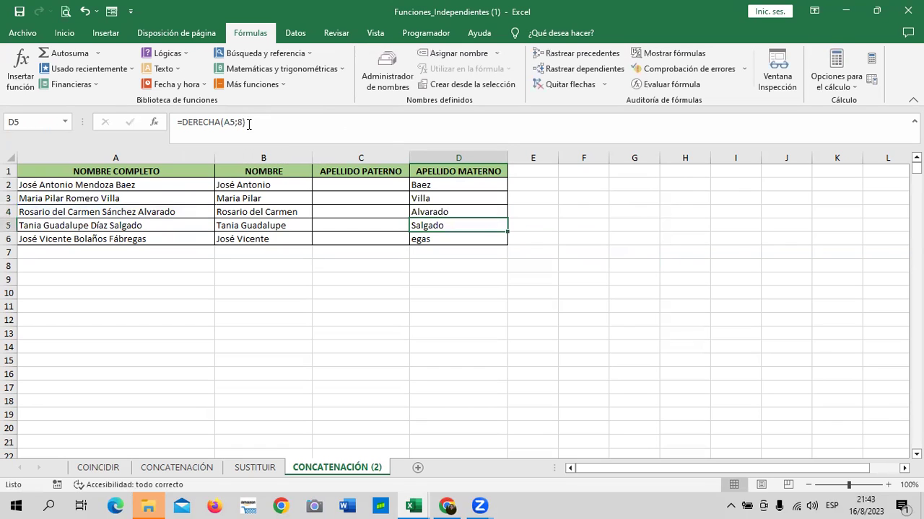
- Set D6's count to 7, then 9, so it shows Fábregas
click(447, 239)
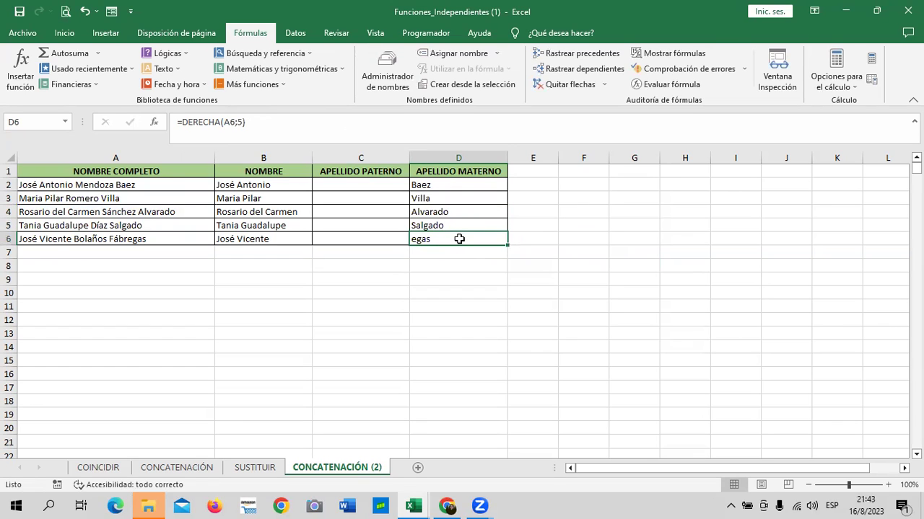
click(242, 122)
key(BackSpace)
text(7)
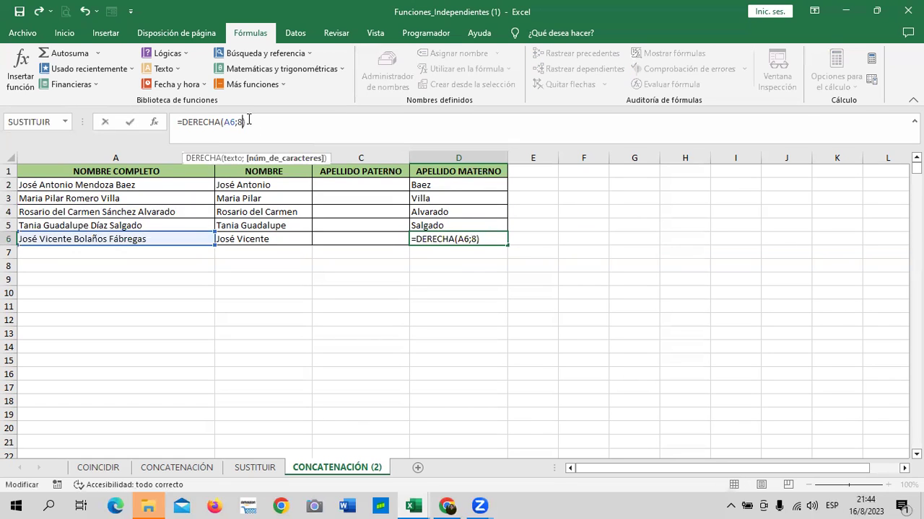
key(Return)
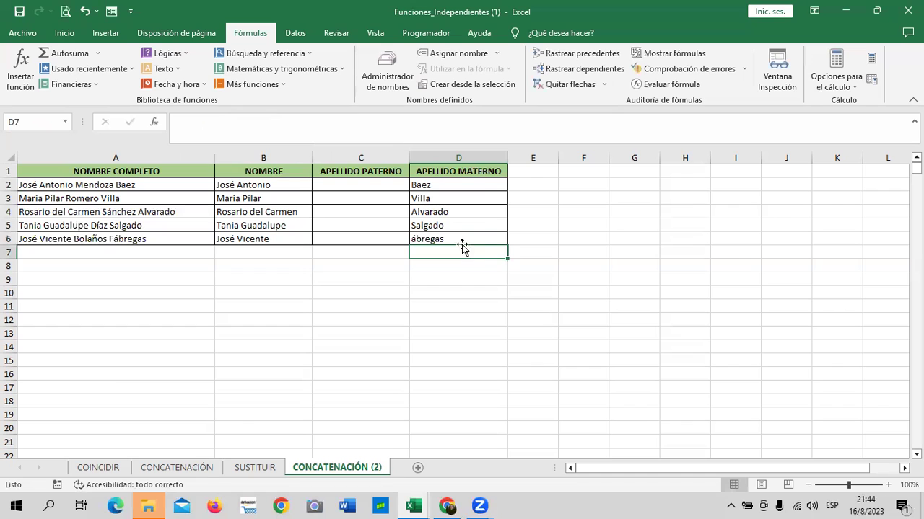
click(461, 239)
click(245, 124)
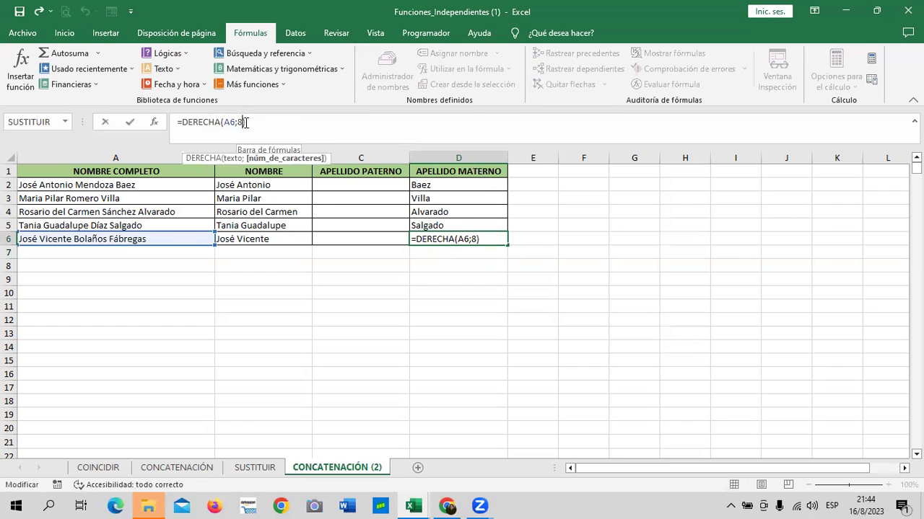
key(BackSpace)
text(9)
key(Return)
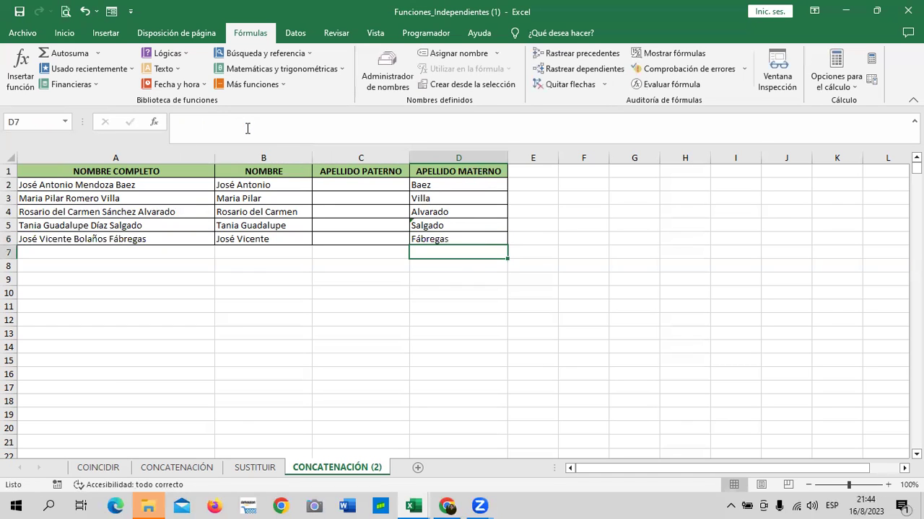
- Change D5's DERECHA count to 6 and reconfirm its formula
click(464, 228)
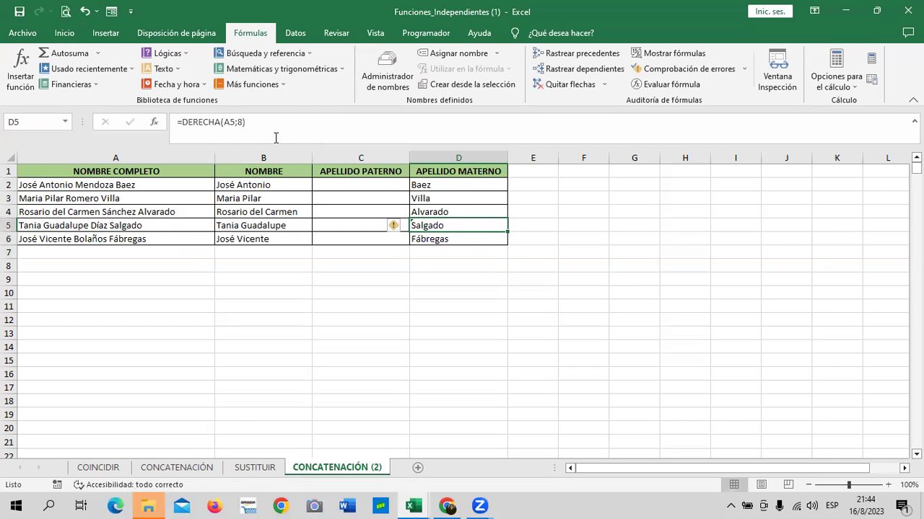
click(240, 121)
key(BackSpace)
text(6)
key(Return)
click(424, 225)
click(246, 125)
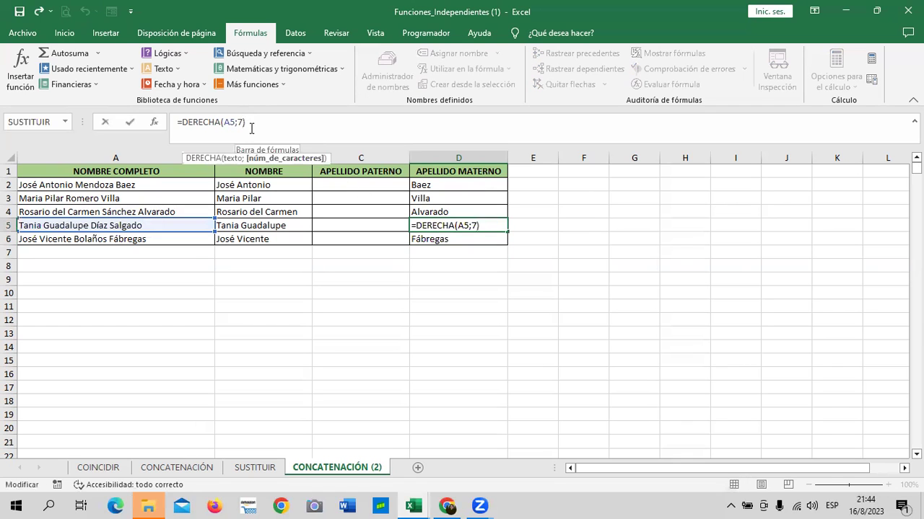
key(Return)
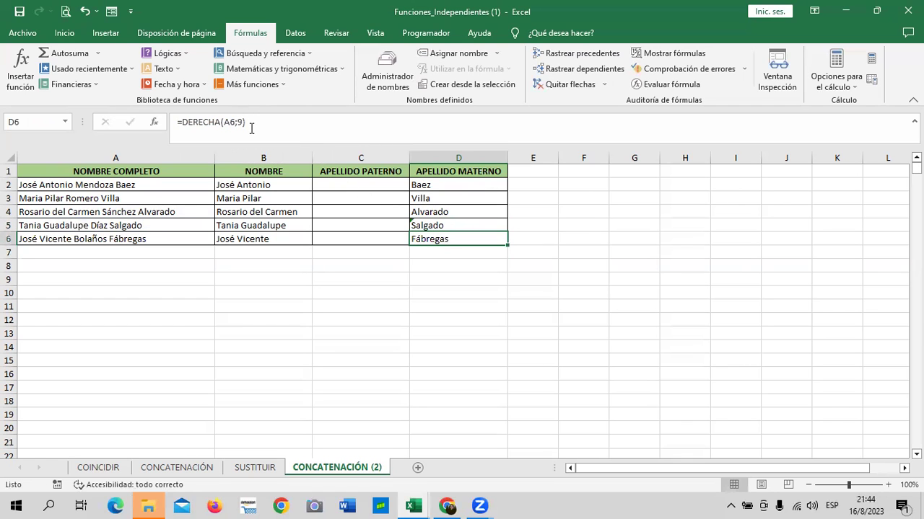
- Dismiss D5's inconsistent-formula warning with Omitir error
click(429, 226)
click(395, 226)
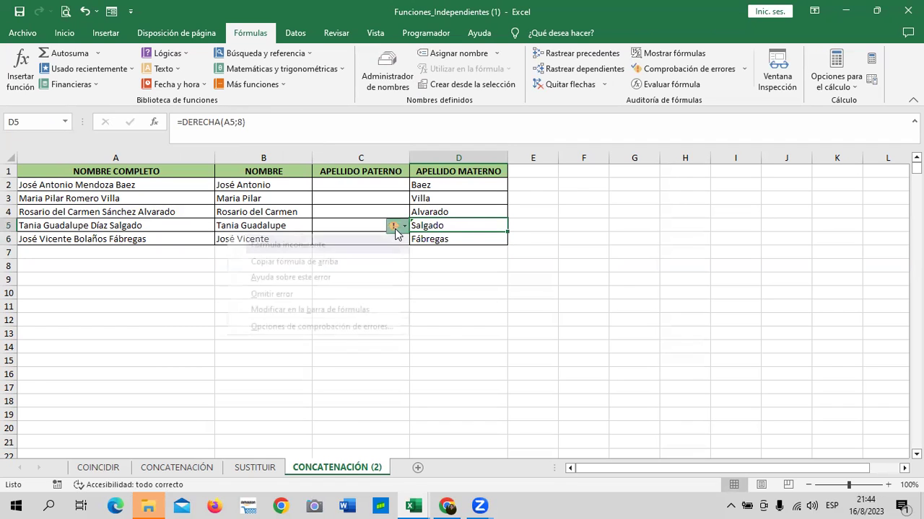
click(261, 296)
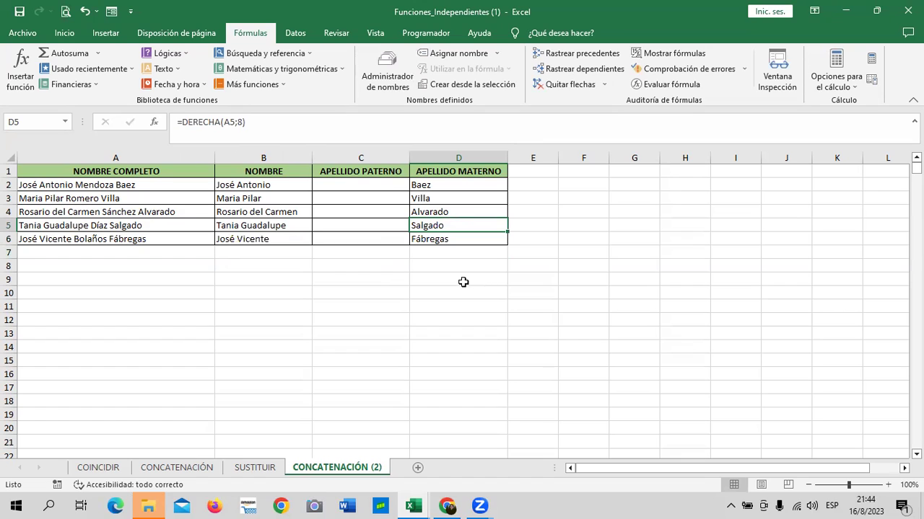
click(362, 183)
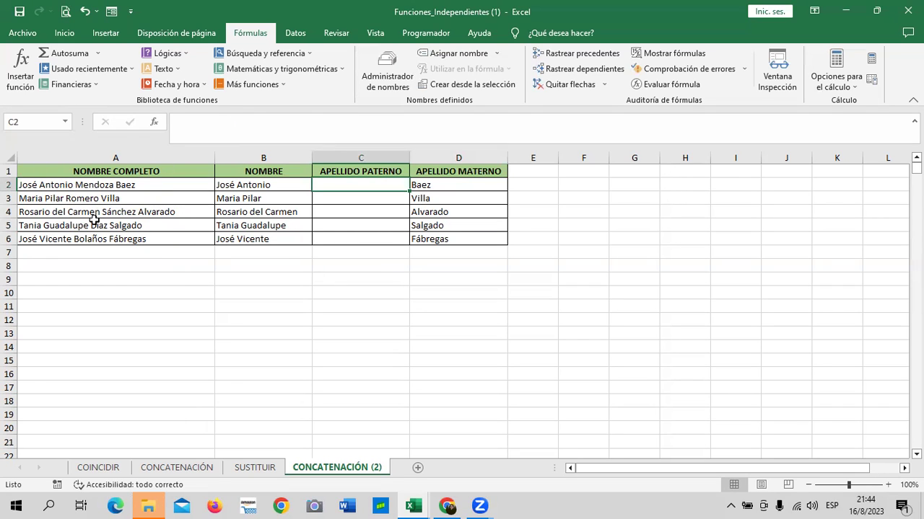
- Enter =EXTRAE(A2;9;7) in C2, which returns 'onio Me'
text(=)
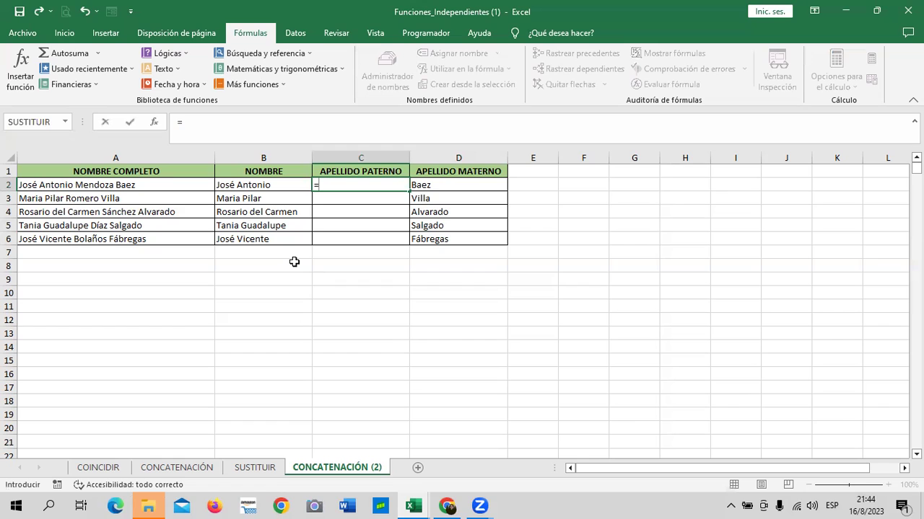
text(extrae)
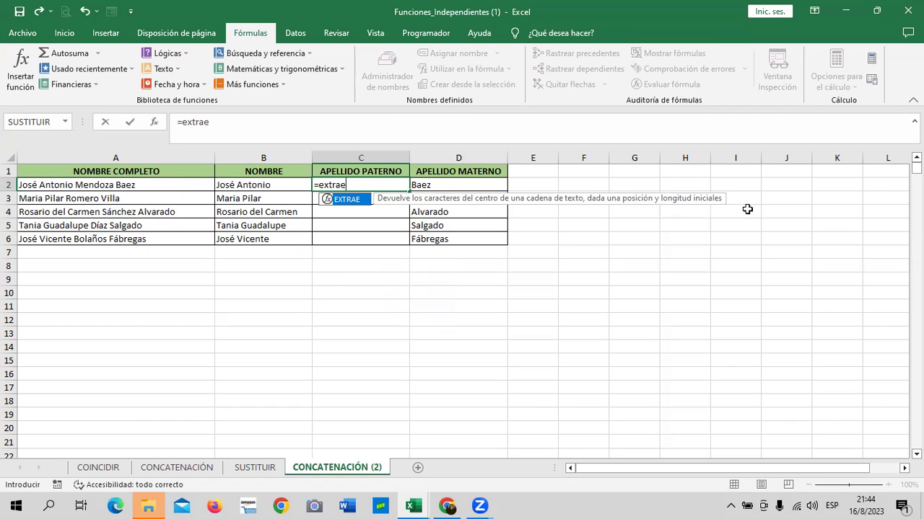
double_click(349, 201)
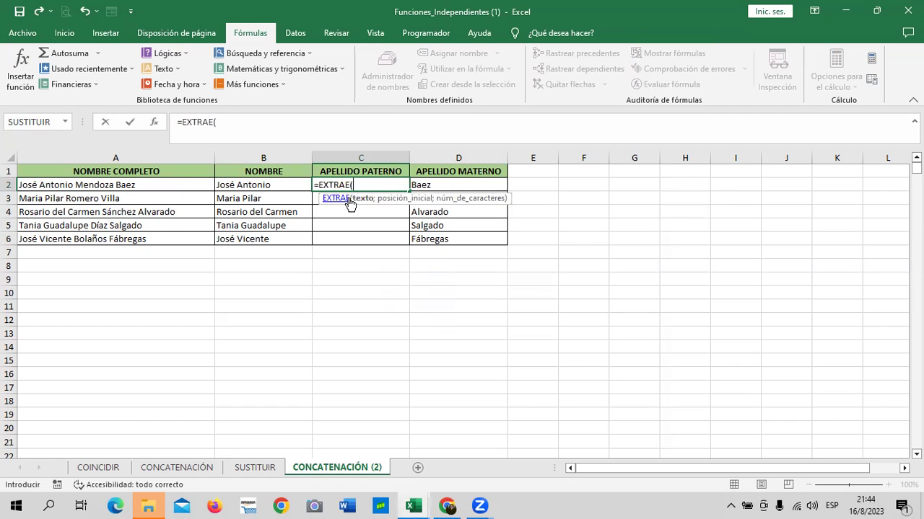
click(177, 186)
text(;9)
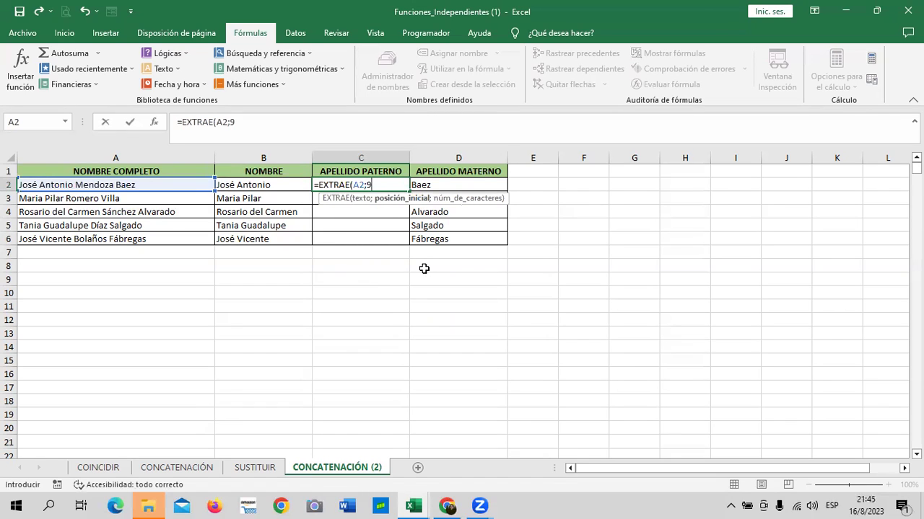
text(;)
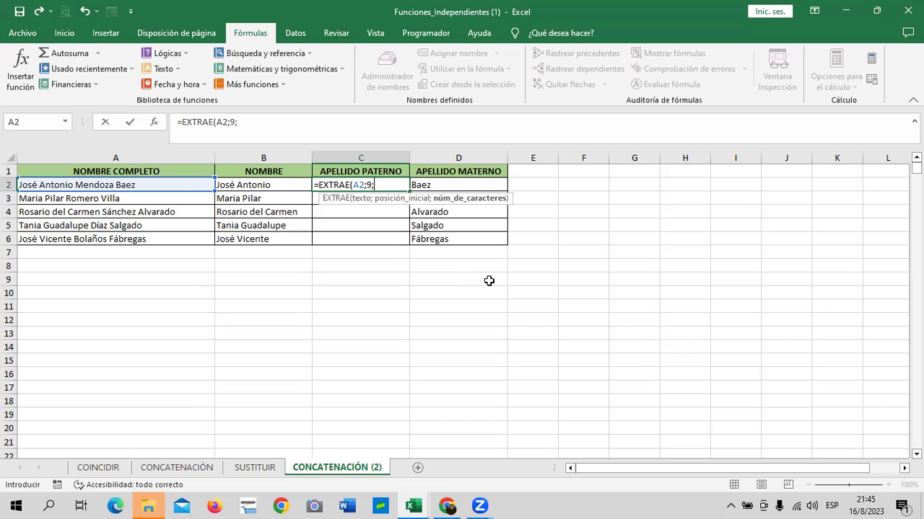
text())
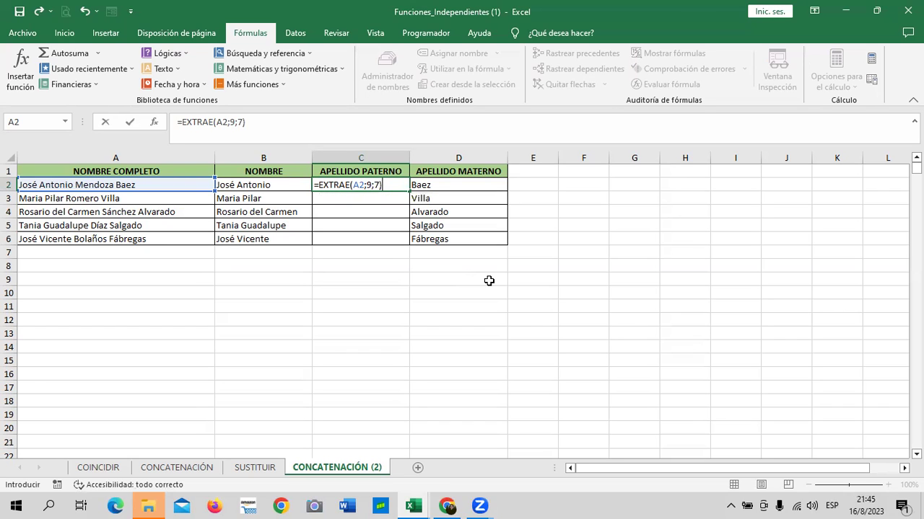
key(Return)
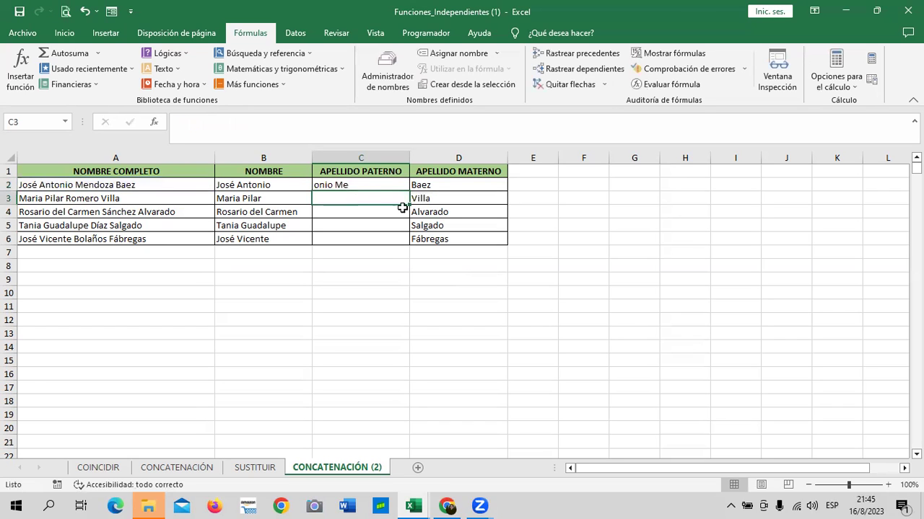
- Change the EXTRAE start position in C2 from 9 to 12
click(322, 185)
click(293, 186)
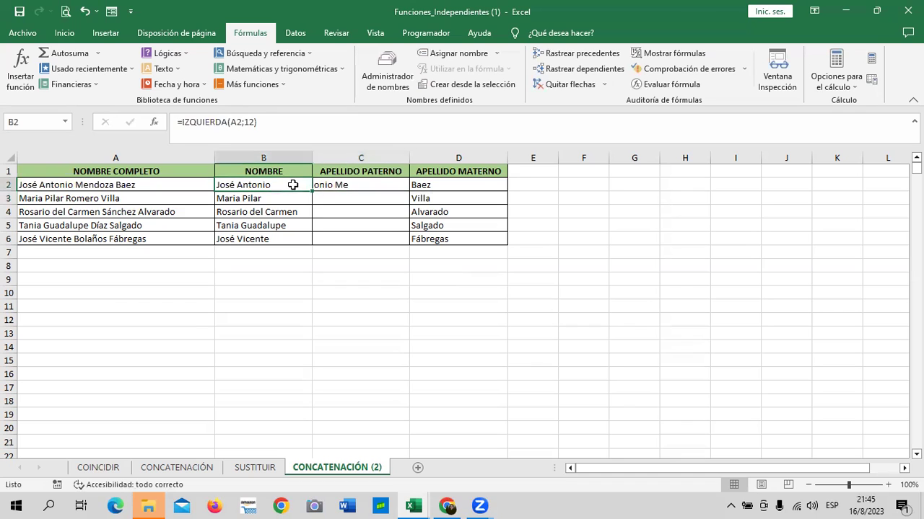
click(339, 184)
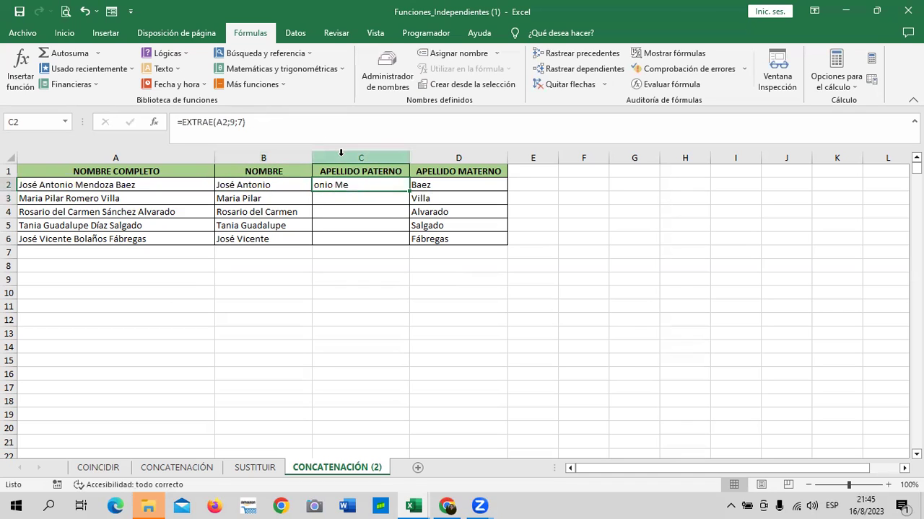
click(248, 127)
key(Left)
key(Left)
key(Left)
key(BackSpace)
text(12)
key(Return)
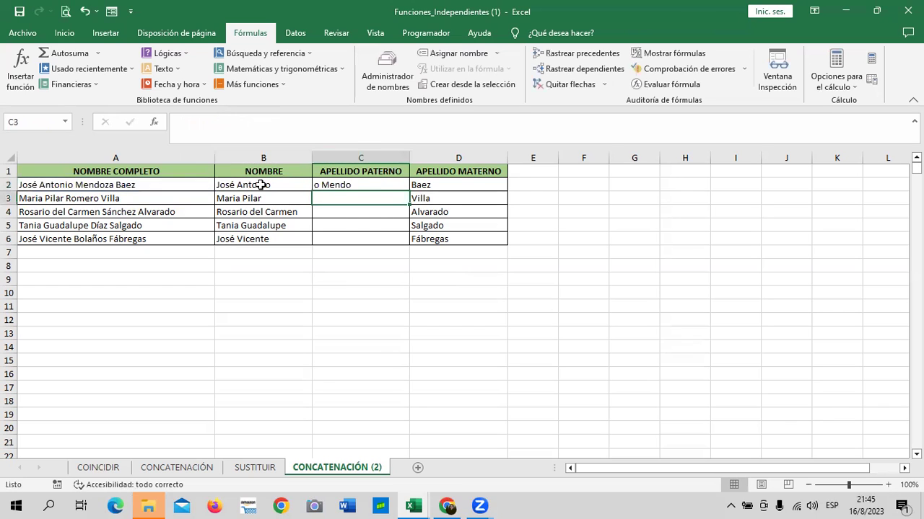
- Change C2's character count from 7 to 9 so it returns 'o Mendoza'
click(355, 187)
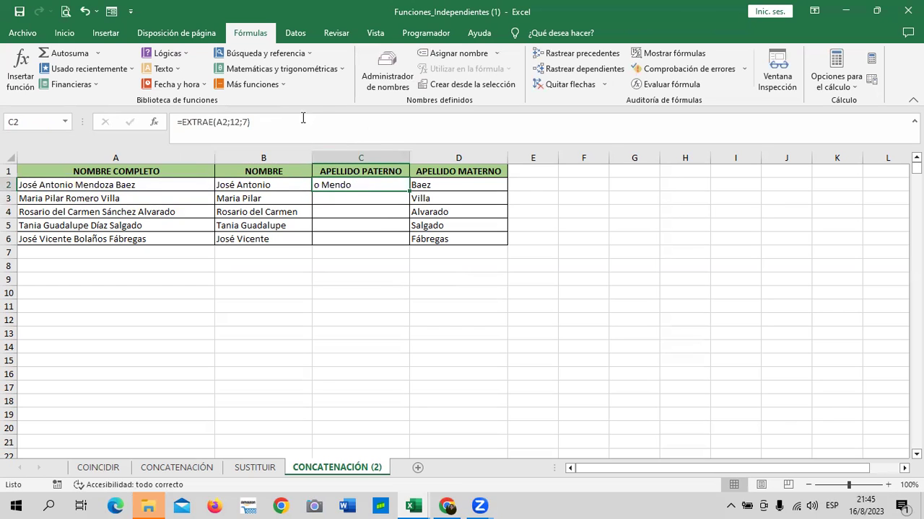
click(260, 122)
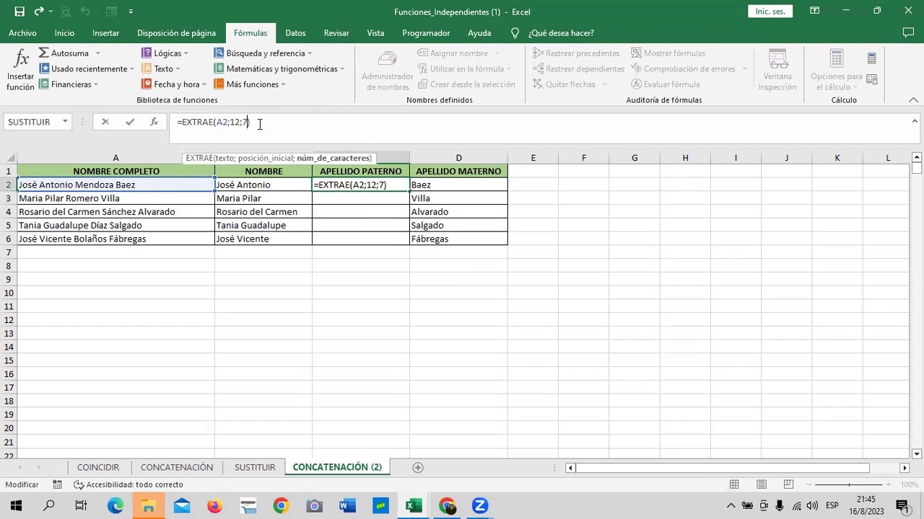
key(BackSpace)
key(BackSpace)
text(9))
key(Return)
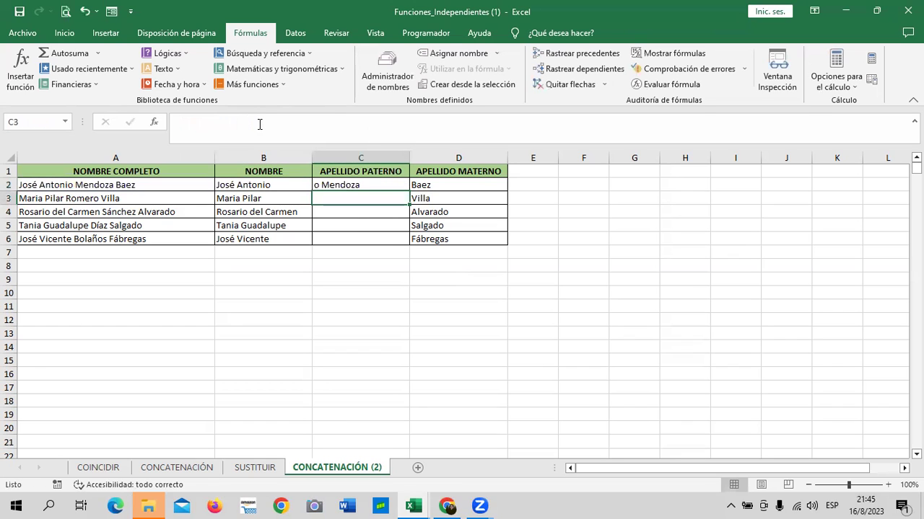
click(339, 182)
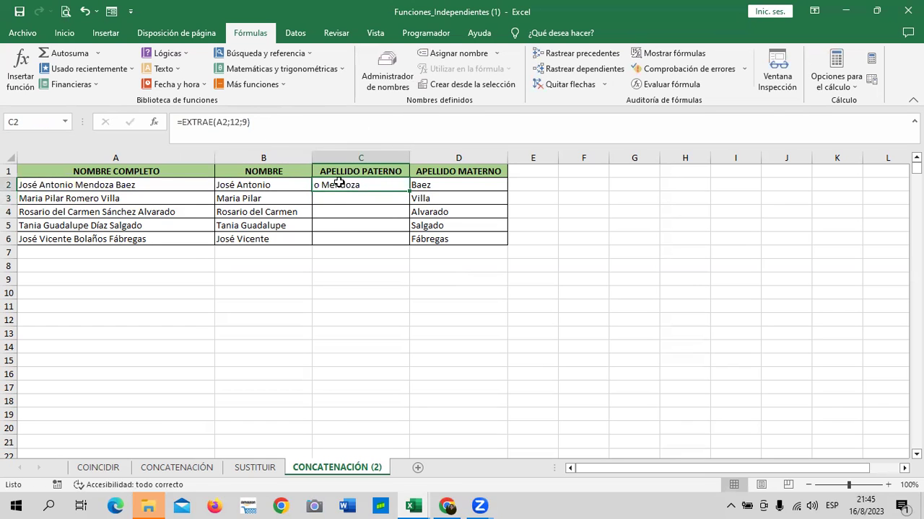
click(291, 122)
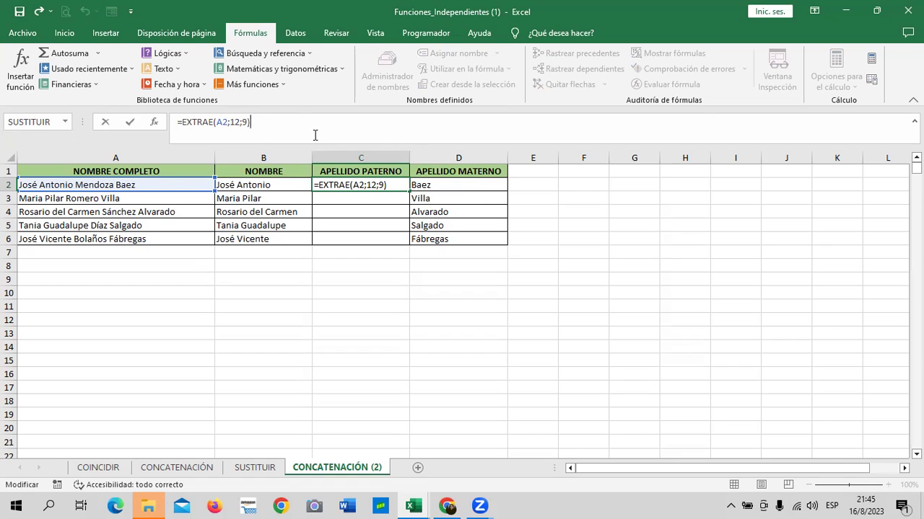
key(Left)
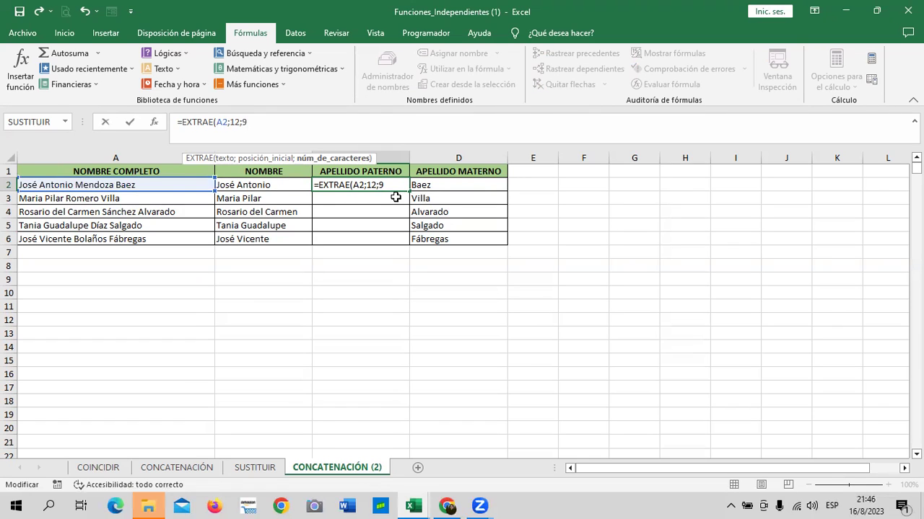
- Adjust C2's EXTRAE start position to 13 so it extracts Mendoza
key(Return)
click(346, 185)
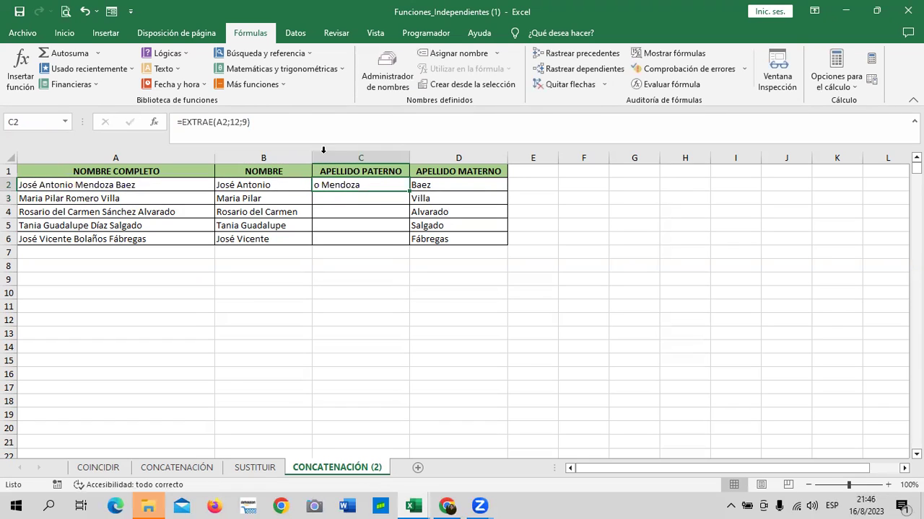
click(238, 122)
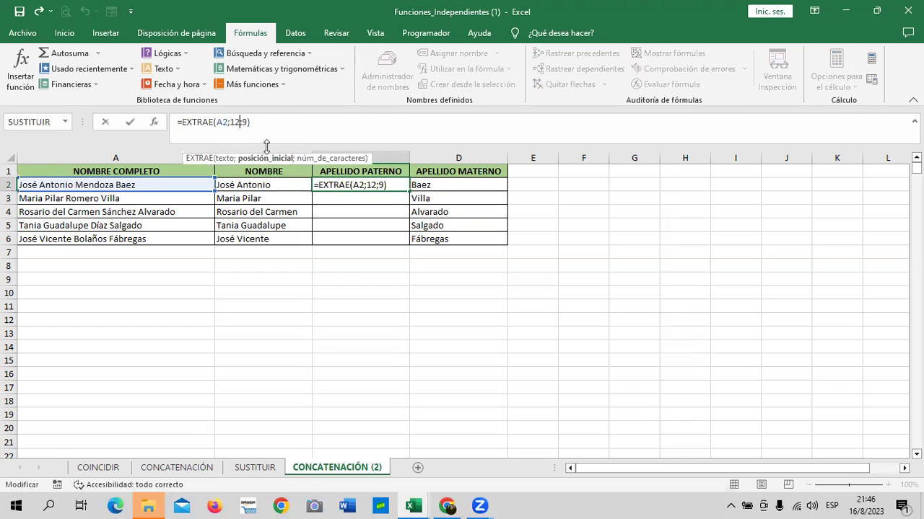
key(BackSpace)
text(0)
key(Return)
click(371, 184)
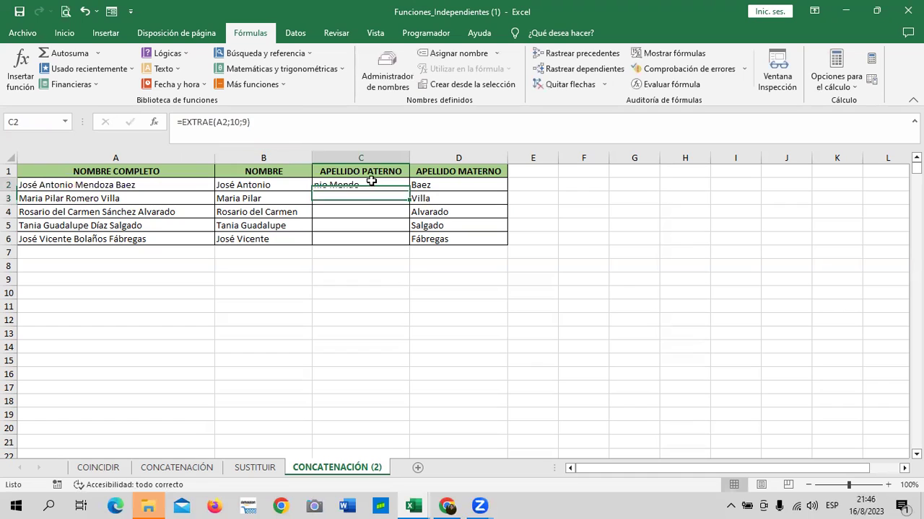
click(238, 122)
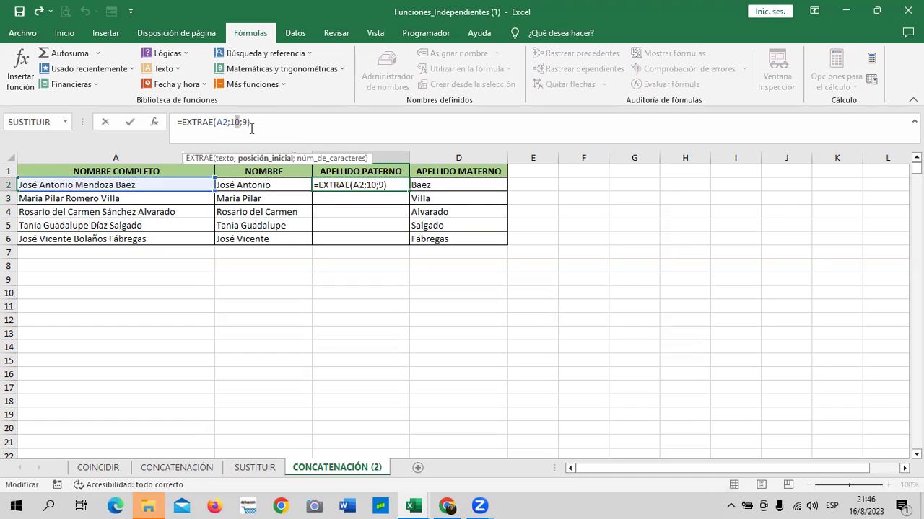
key(Delete)
text(3)
key(Return)
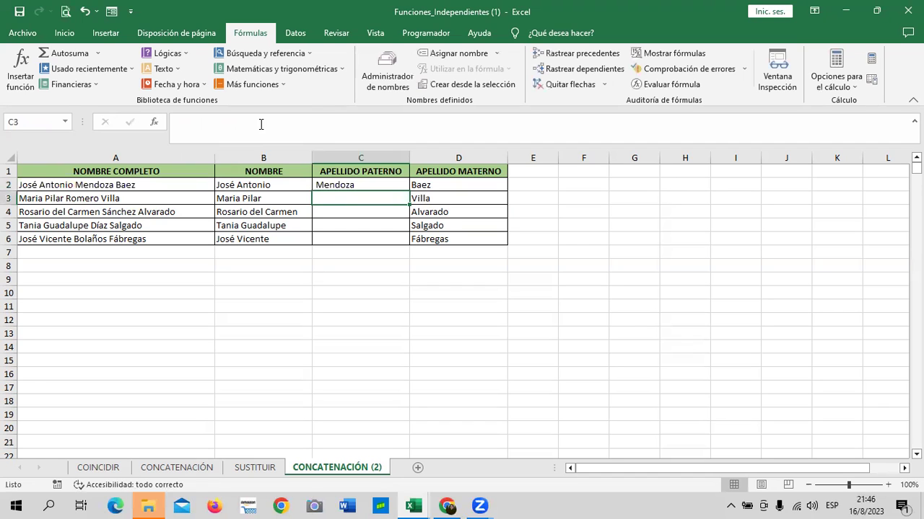
- Fill the C2 formula =EXTRAE(A2;13;9) down through C6
click(383, 185)
click(361, 197)
click(350, 184)
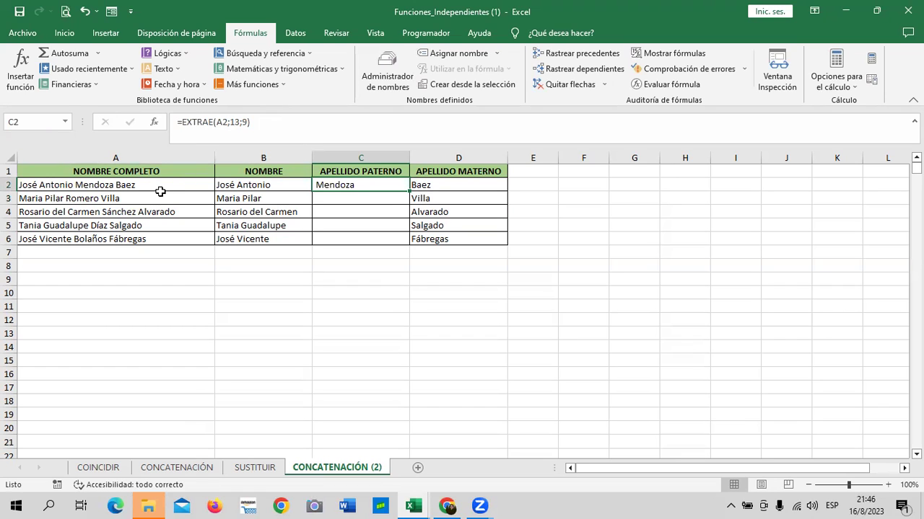
drag(409, 193, 407, 242)
- Correct the character count in C3's EXTRAE formula so it displays Romero
click(612, 220)
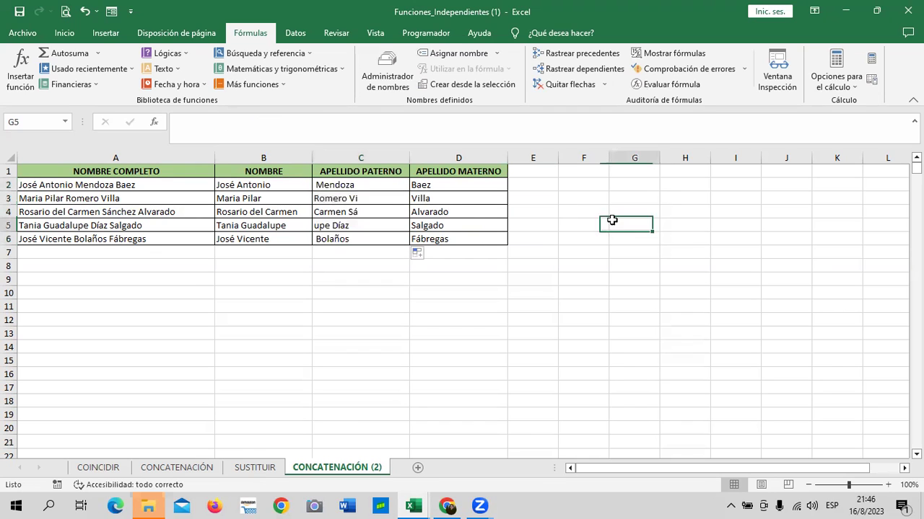
click(358, 199)
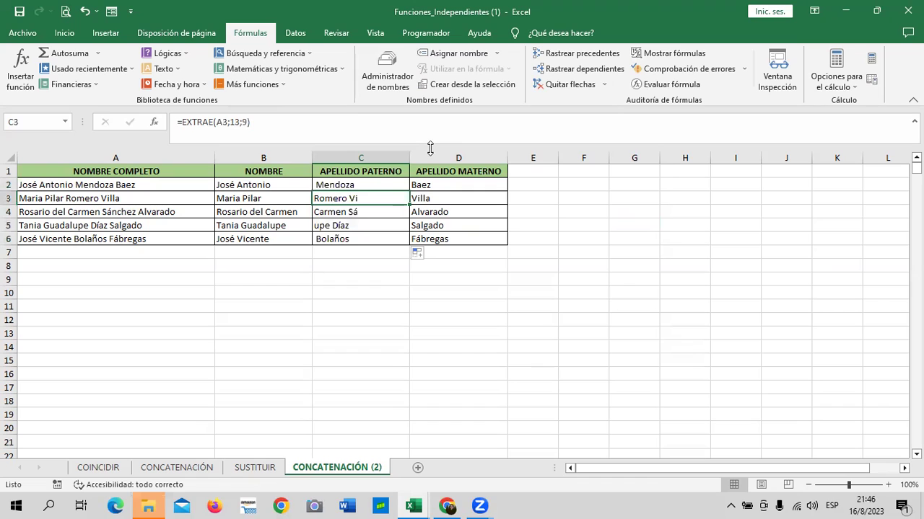
click(285, 197)
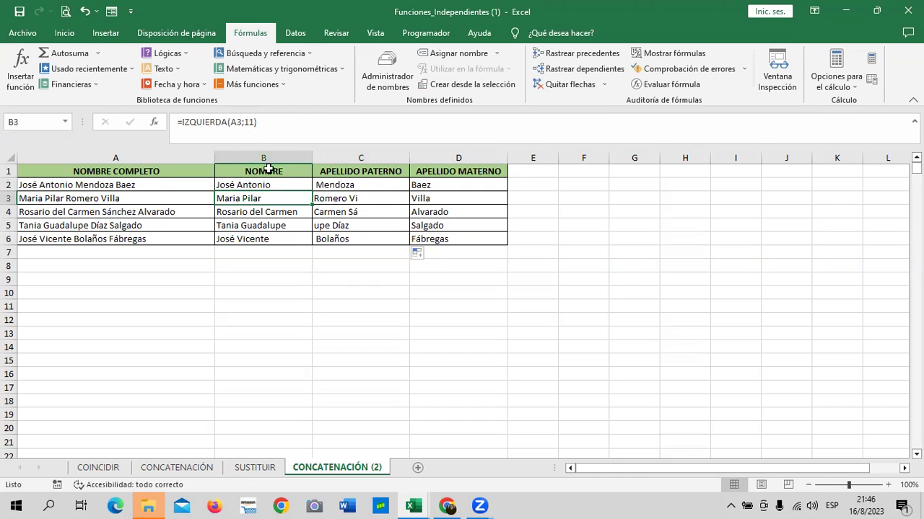
click(339, 199)
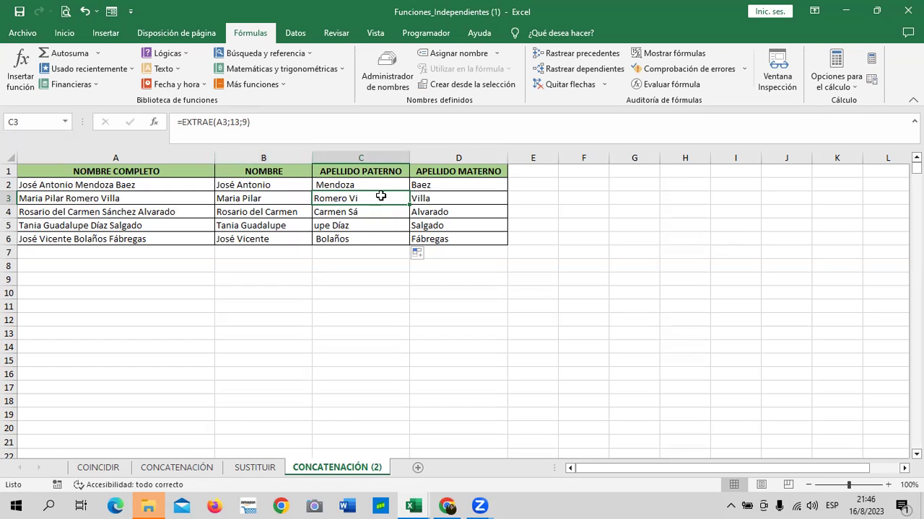
click(262, 130)
key(BackSpace)
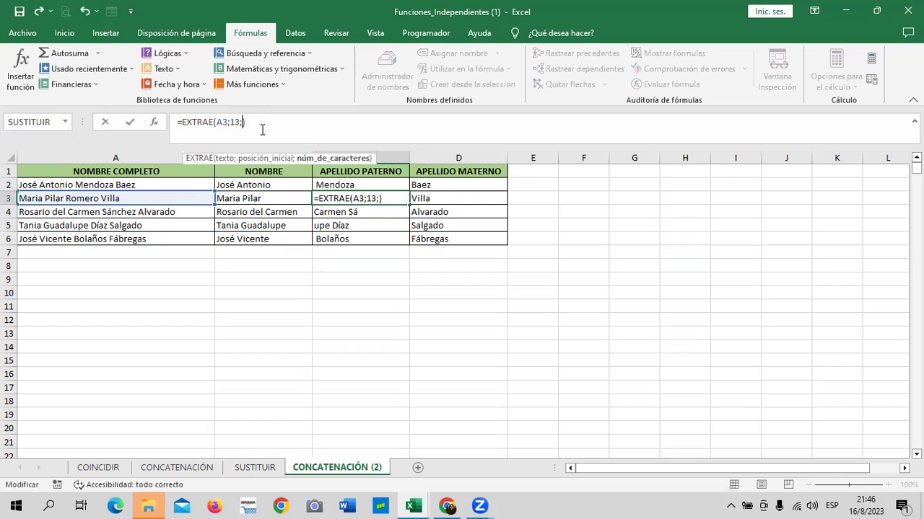
text(6)
key(Return)
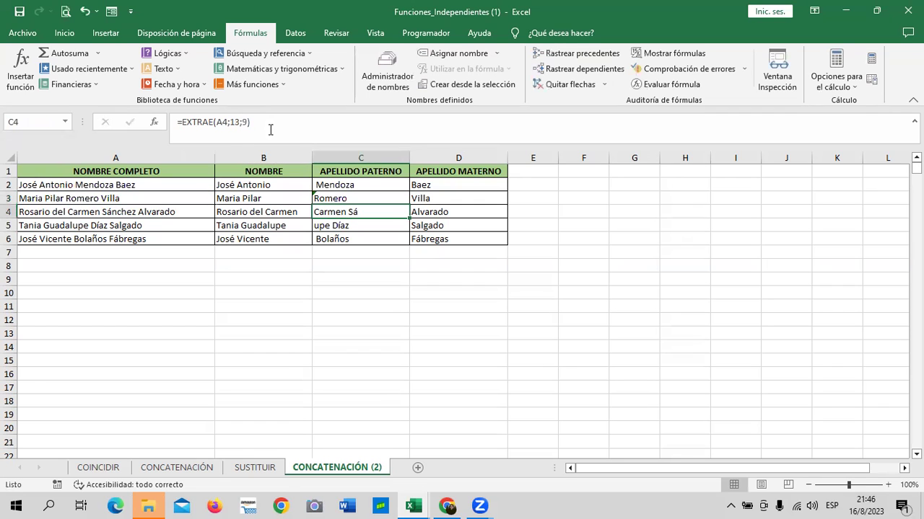
click(348, 197)
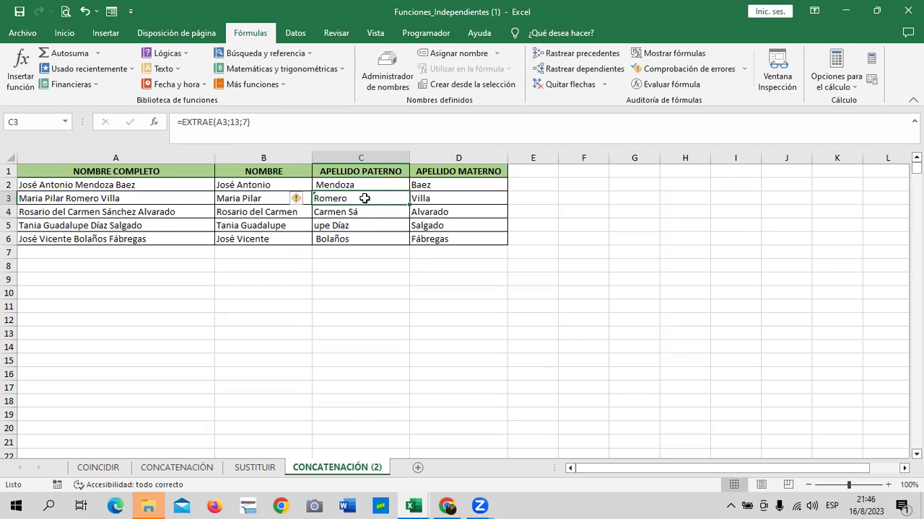
click(358, 185)
- Cut C4's extraction to 7 characters and begin editing its start position
click(355, 210)
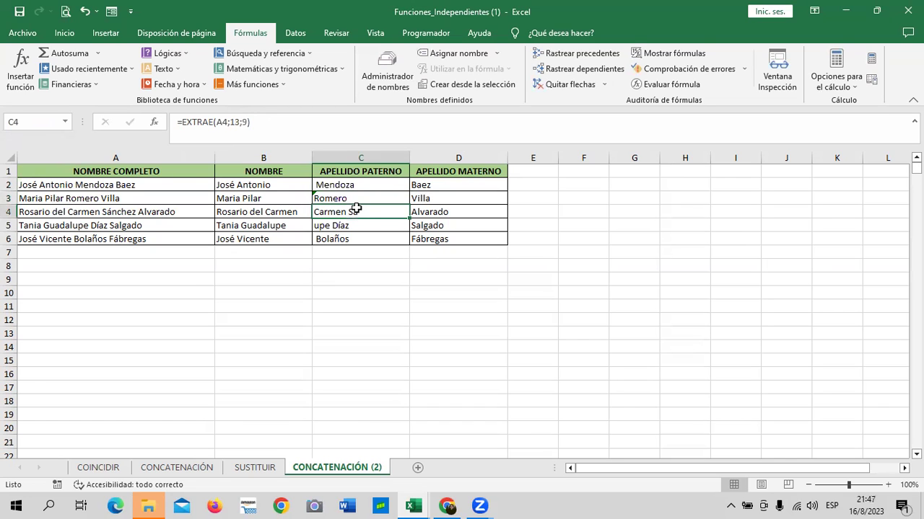
click(246, 122)
key(Return)
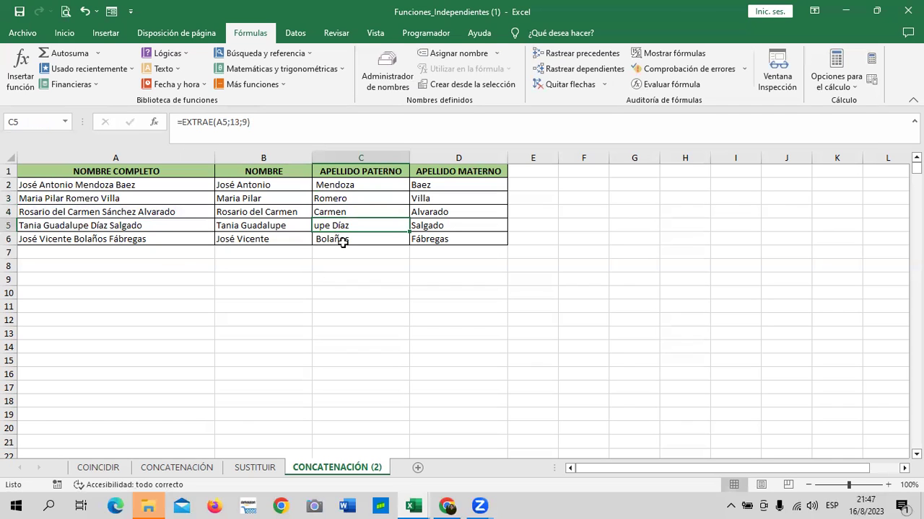
click(337, 200)
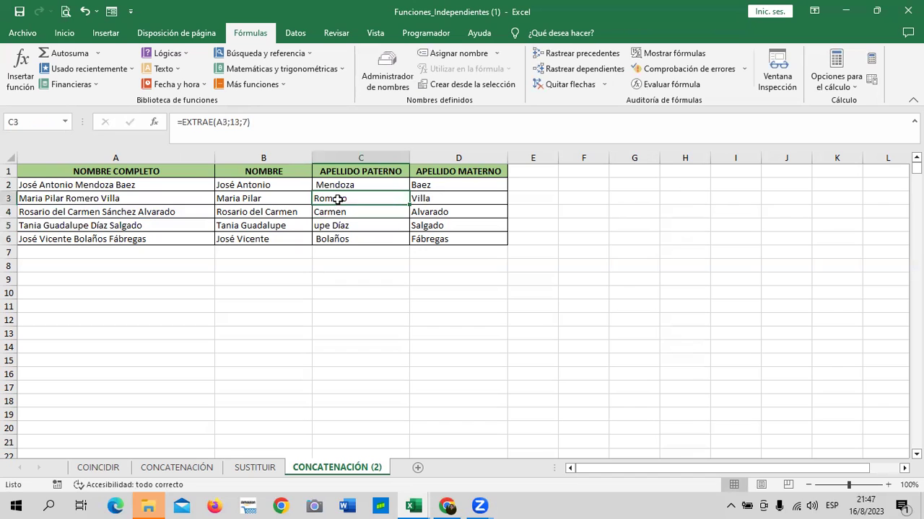
click(352, 217)
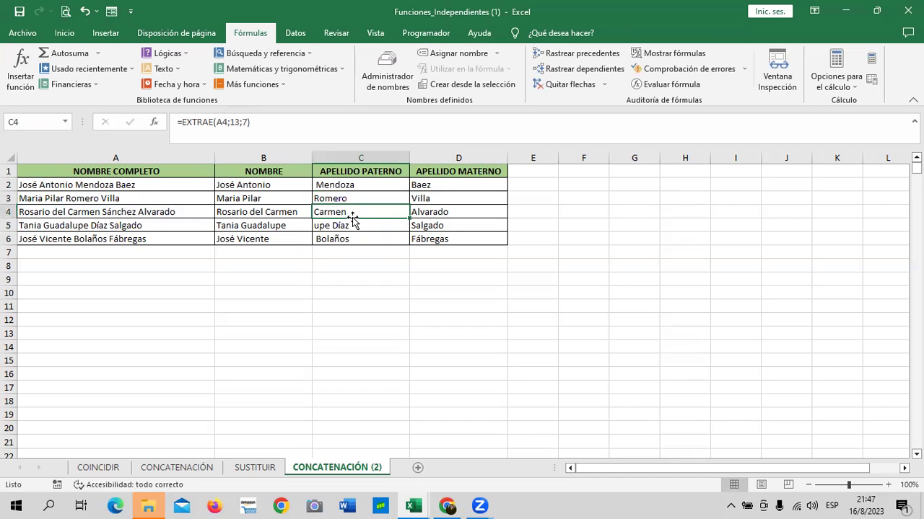
click(239, 124)
- Set C4 to =EXTRAE(A4;19;8) so it reads Sánchez
key(BackSpace)
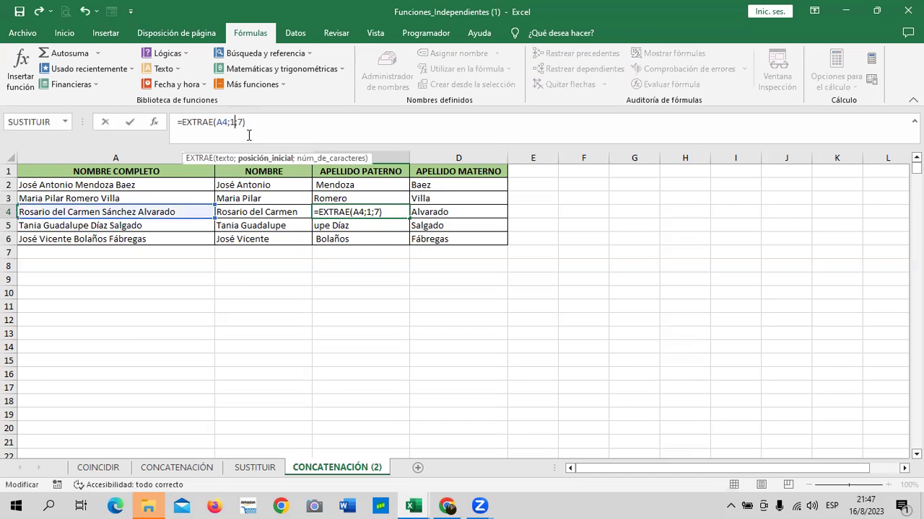
text(9)
key(Return)
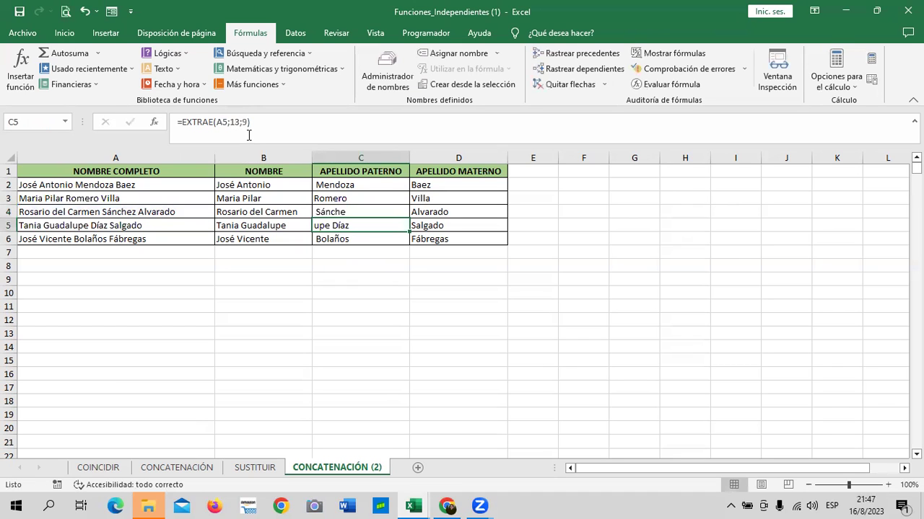
click(332, 211)
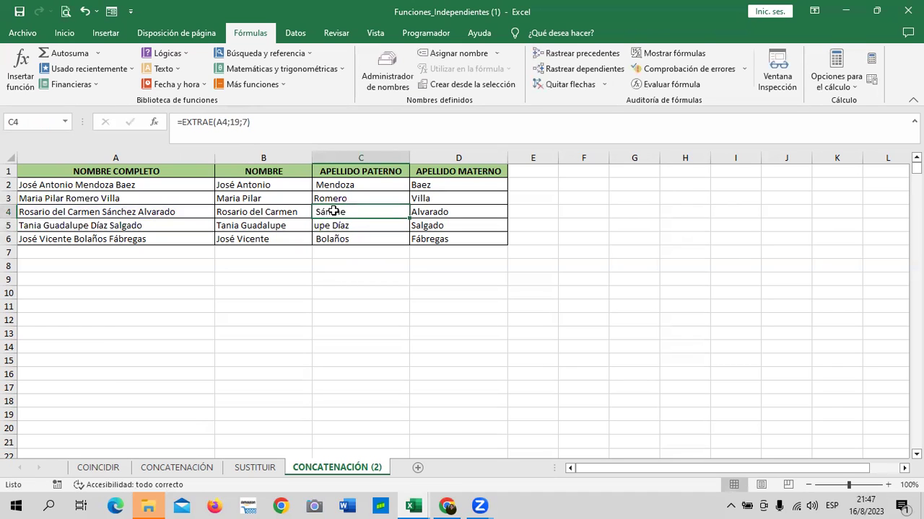
click(247, 122)
key(BackSpace)
text(8)
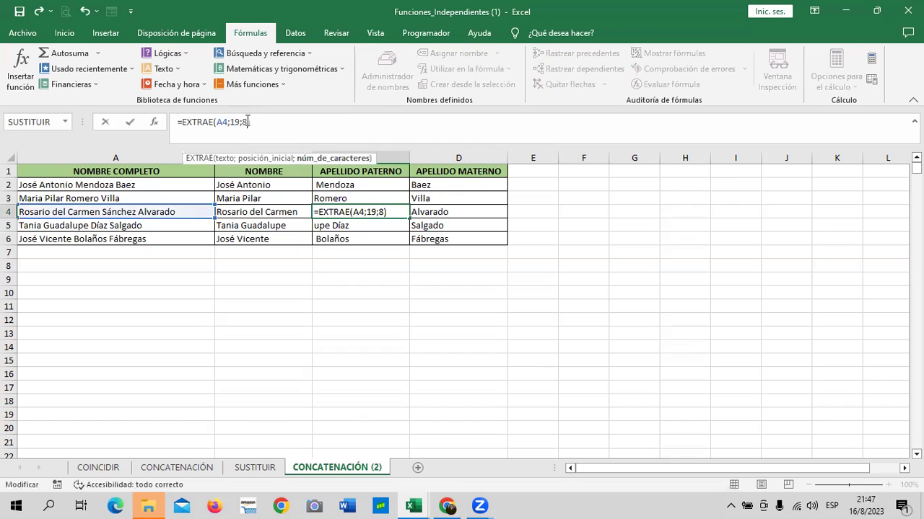
key(Return)
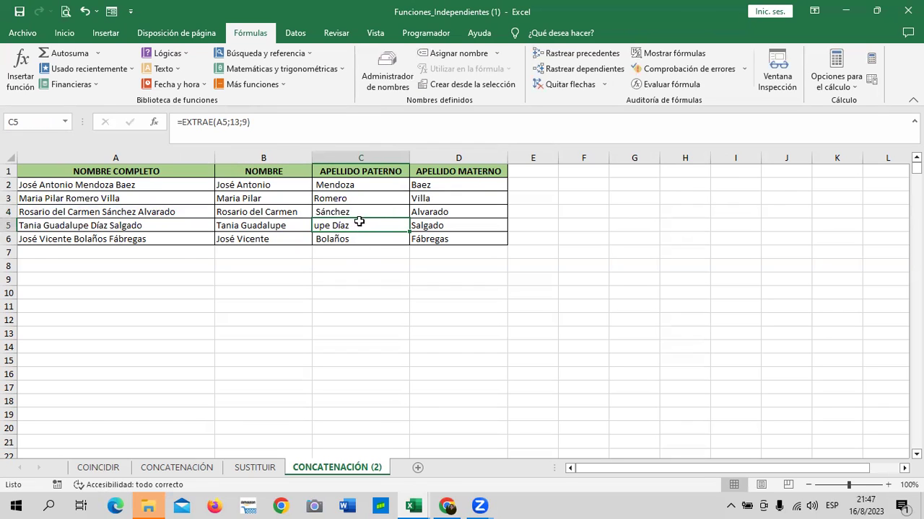
- Set C5 to =EXTRAE(A5;16;5) so it reads Díaz
click(240, 122)
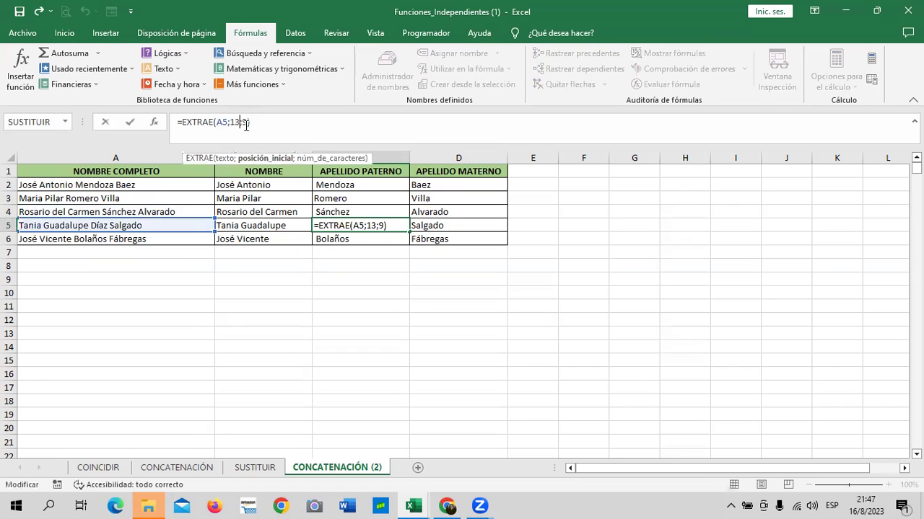
key(BackSpace)
text(6)
key(Return)
click(353, 222)
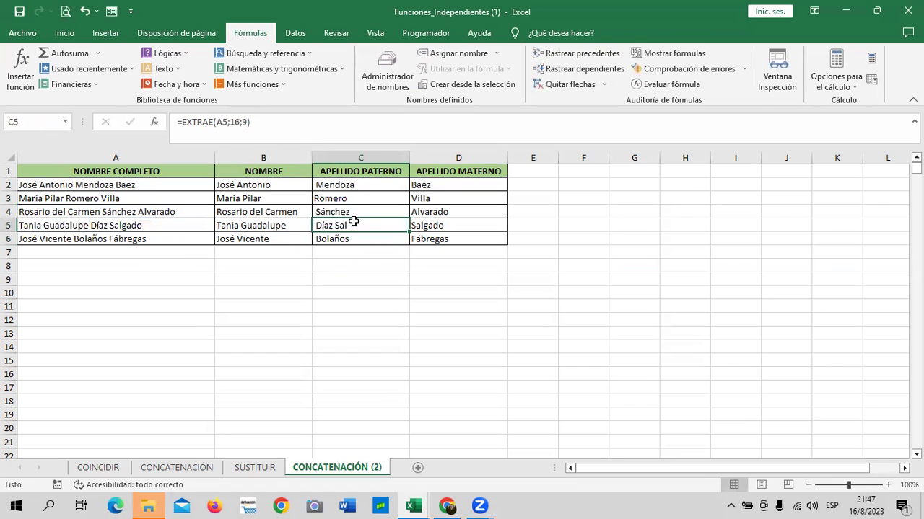
click(250, 124)
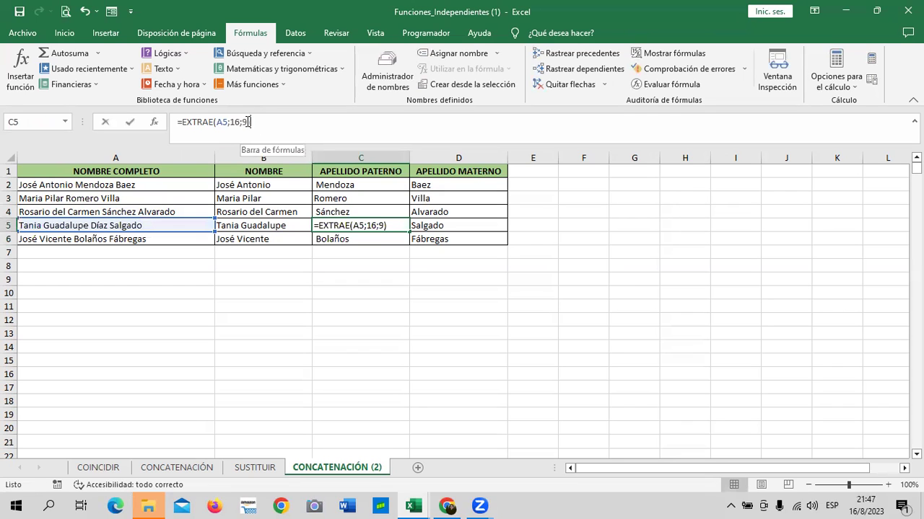
key(BackSpace)
text(5)
key(Return)
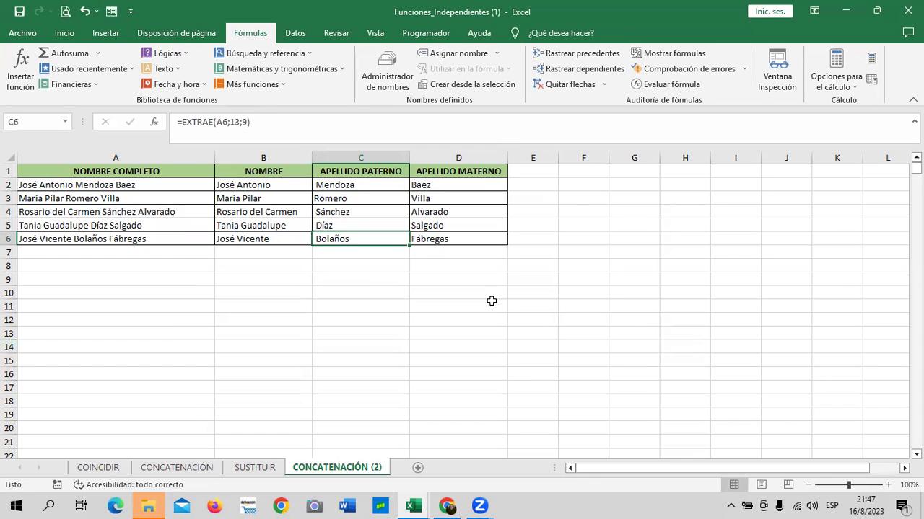
click(450, 187)
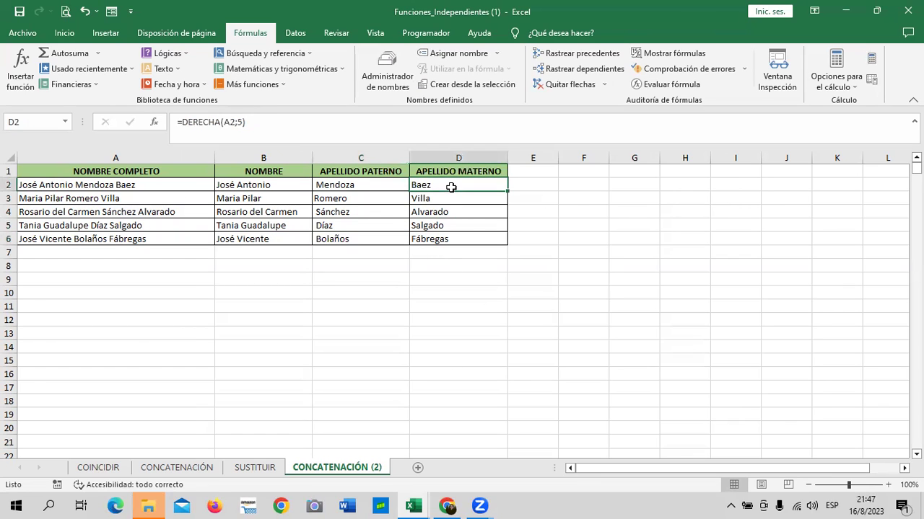
click(278, 185)
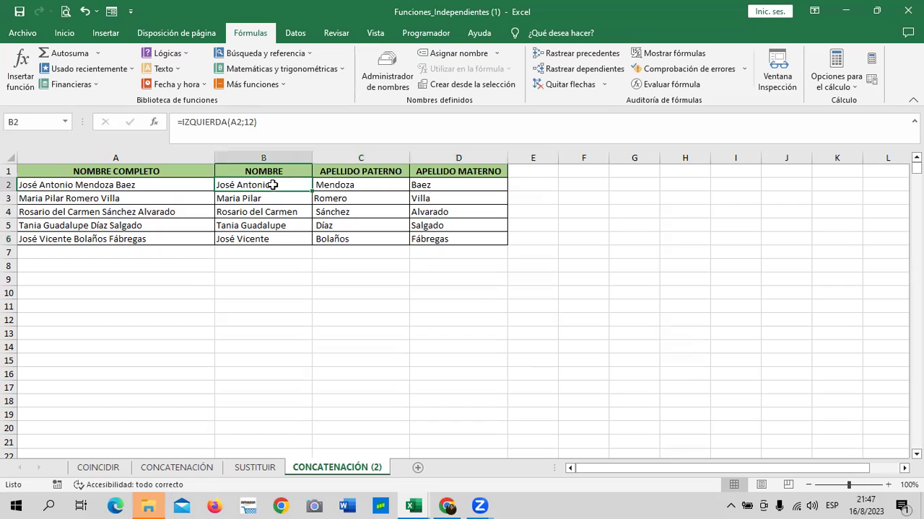
click(374, 186)
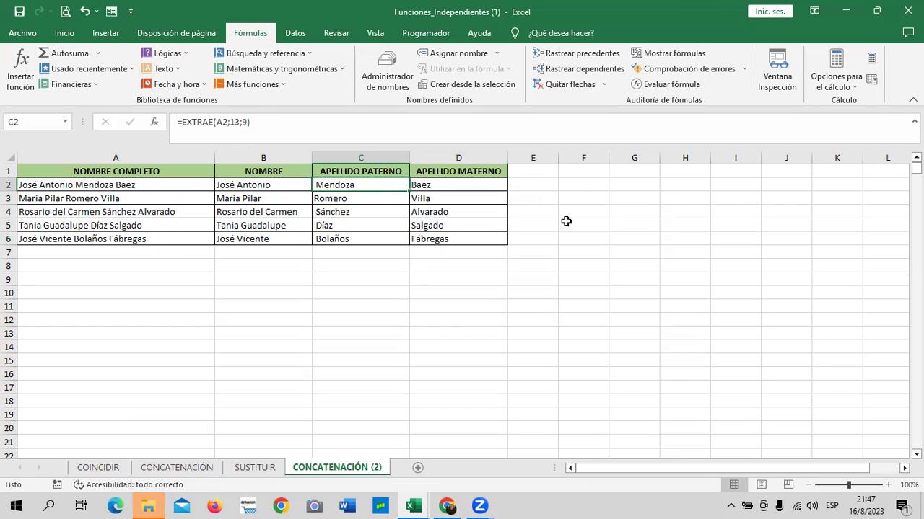
drag(130, 185, 137, 238)
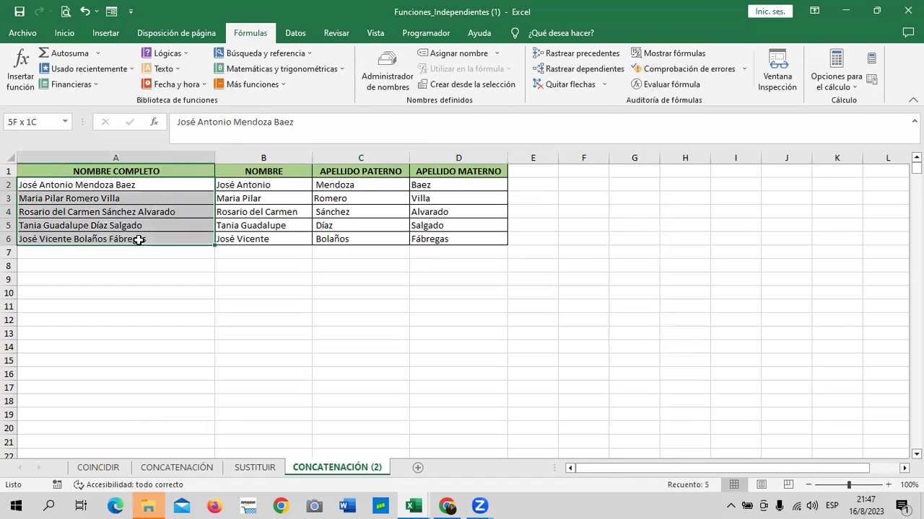
right_click(137, 182)
click(186, 210)
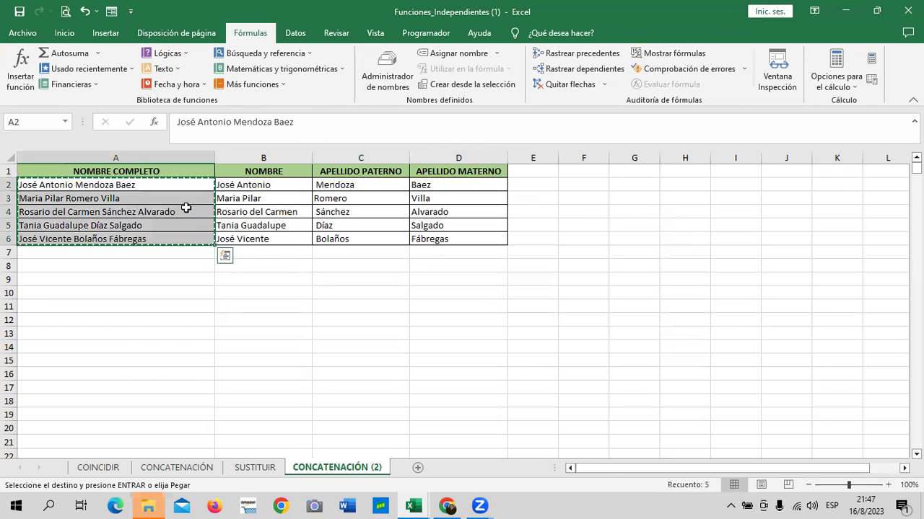
click(62, 280)
right_click(62, 280)
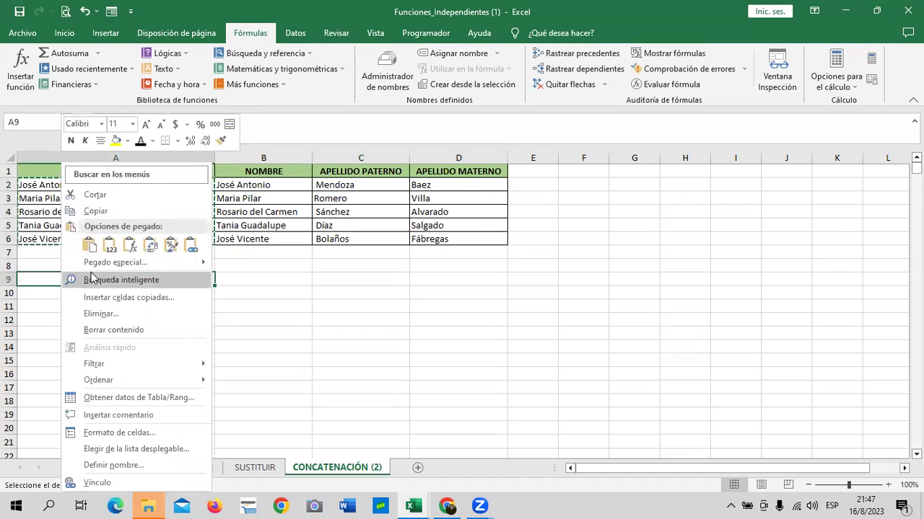
click(91, 243)
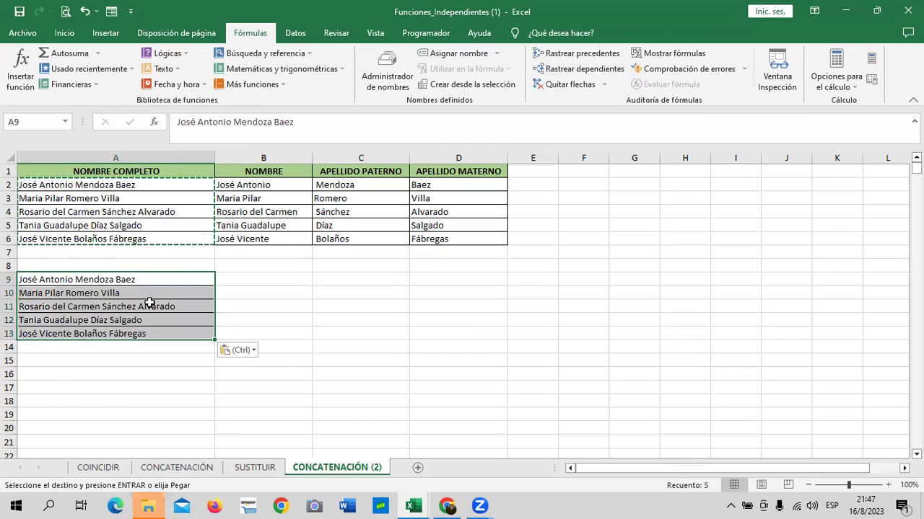
key(Escape)
click(303, 318)
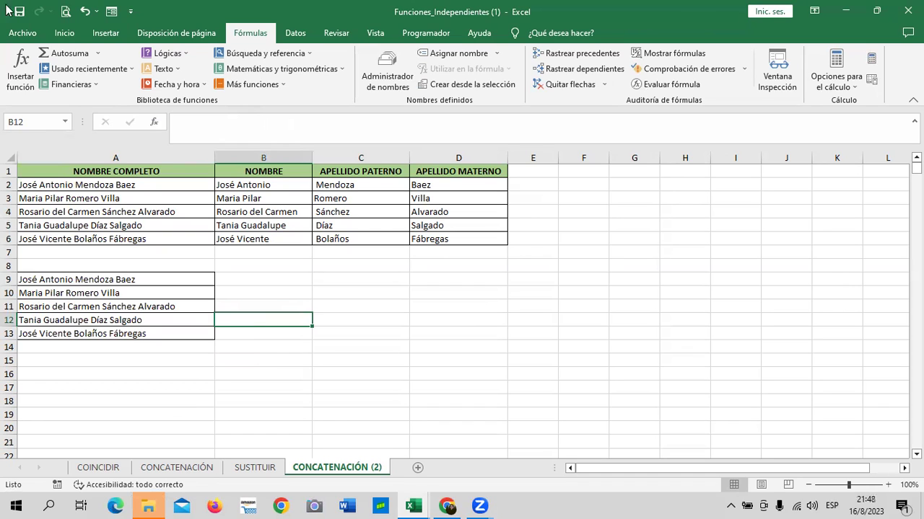
click(85, 16)
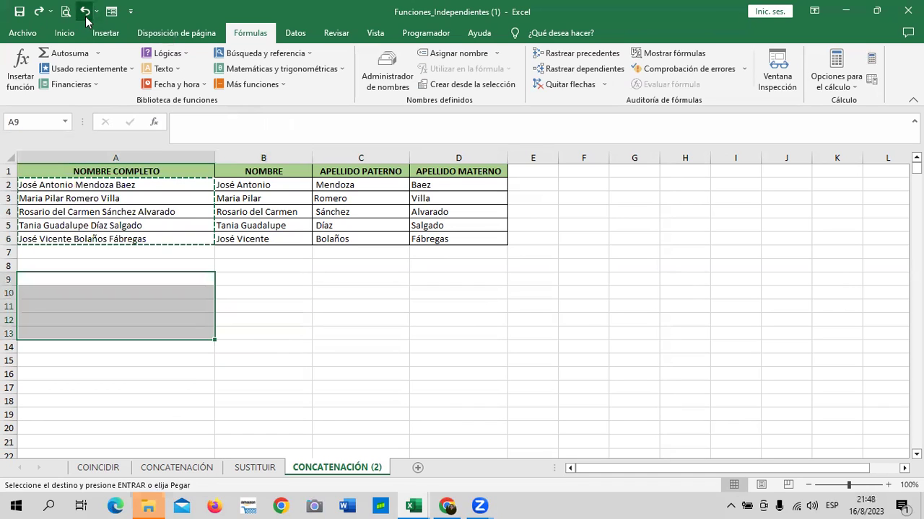
- Enter =MINUSC(A2) in A9 and fill it down to A13
click(315, 337)
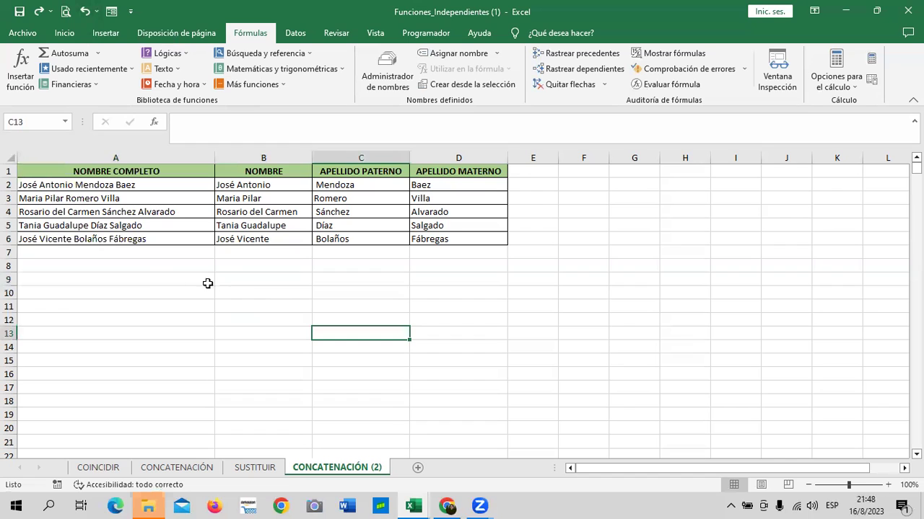
click(107, 280)
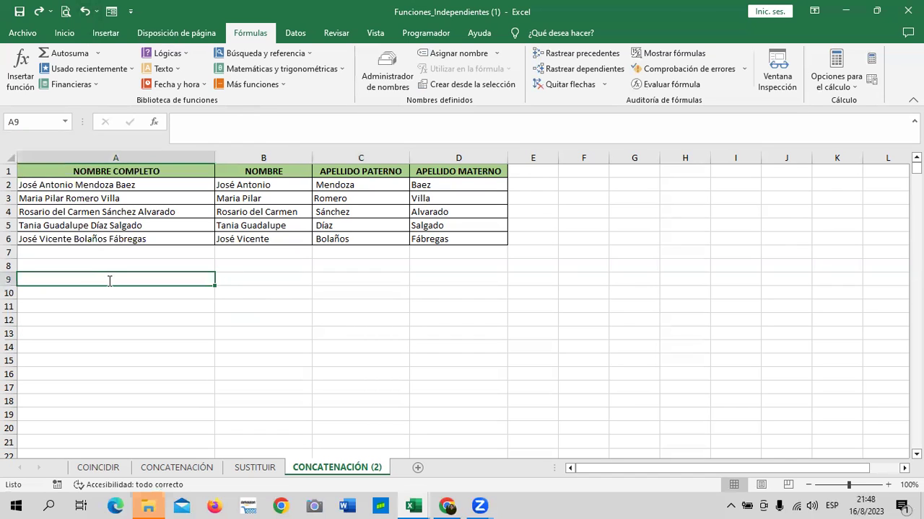
text(=minu)
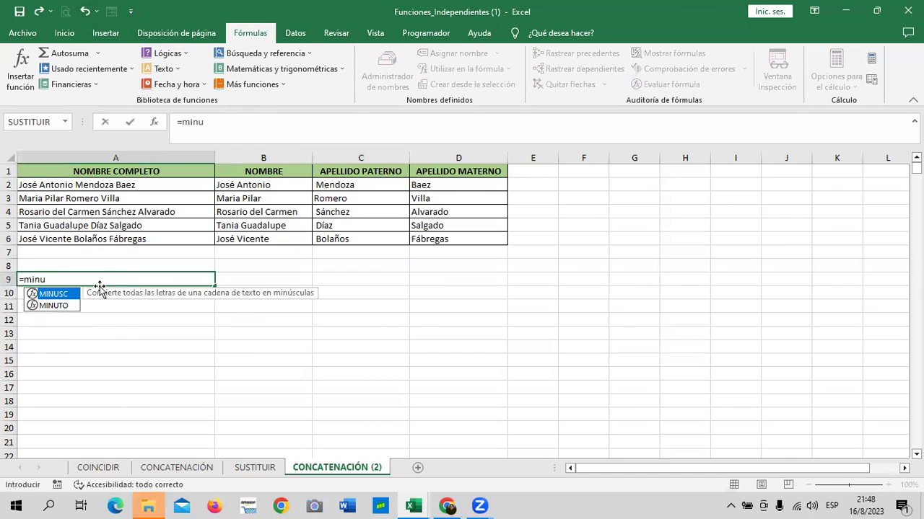
double_click(57, 295)
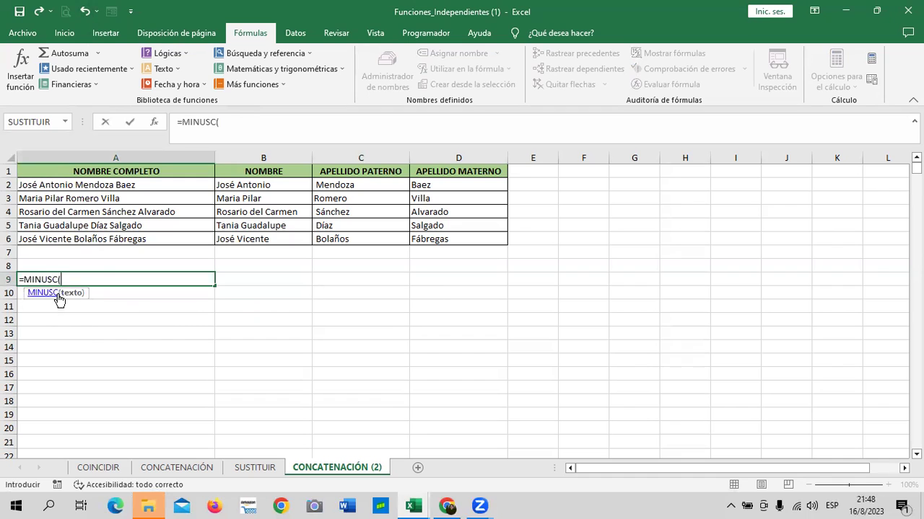
click(141, 184)
text())
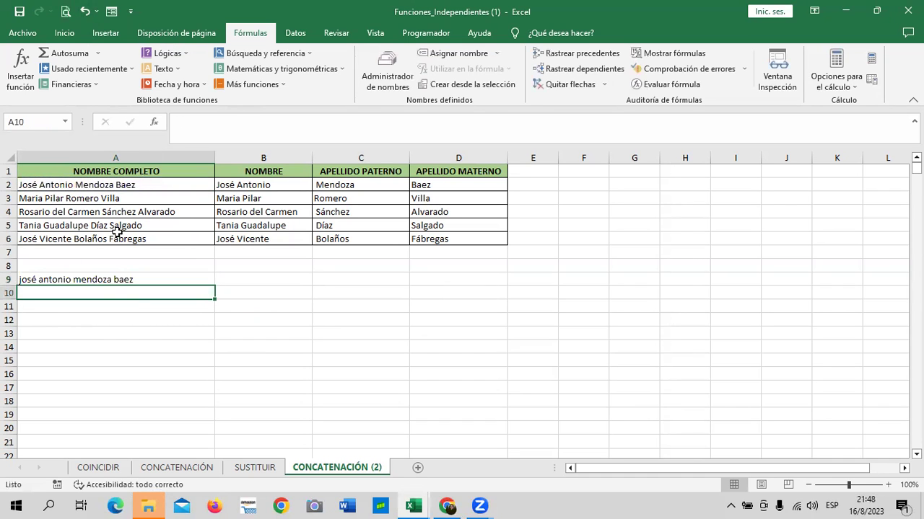
click(151, 277)
drag(214, 288, 213, 330)
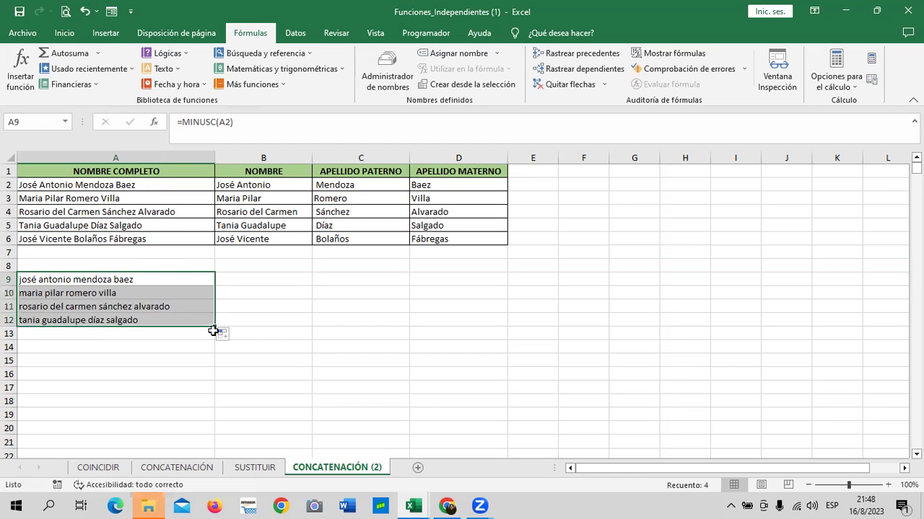
drag(214, 329, 217, 342)
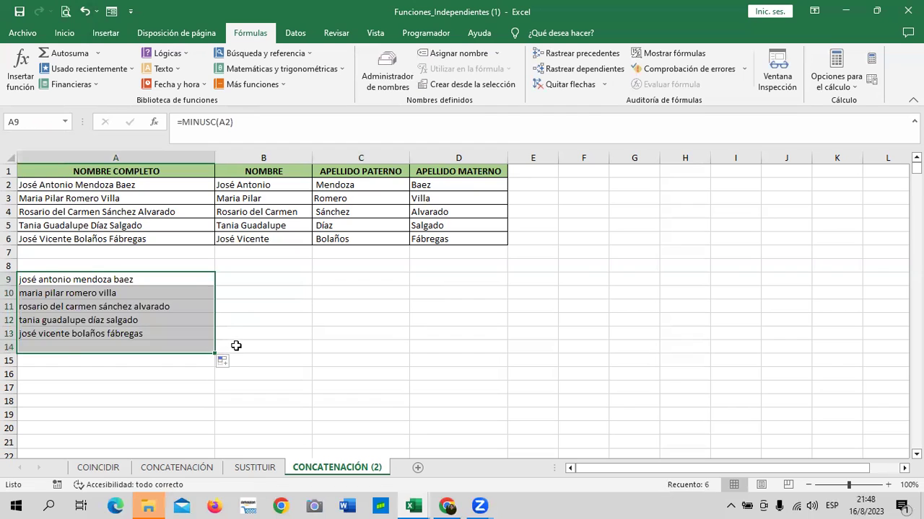
click(238, 334)
- Copy A9:A13 and paste it back over itself as values only
drag(189, 277, 189, 349)
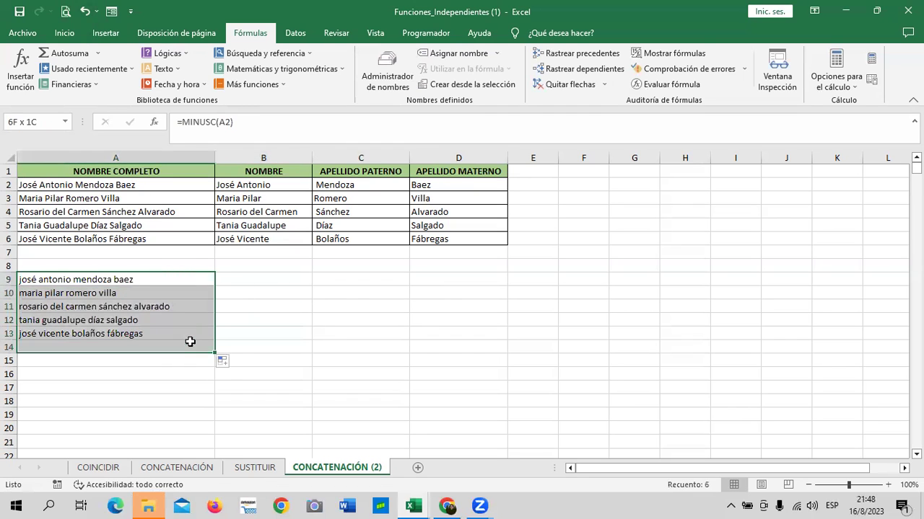
click(274, 331)
drag(185, 281, 185, 335)
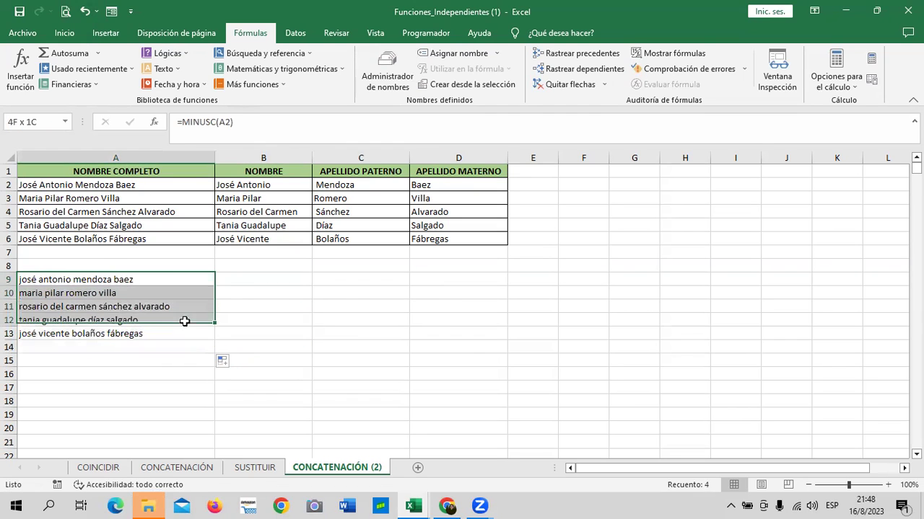
right_click(184, 282)
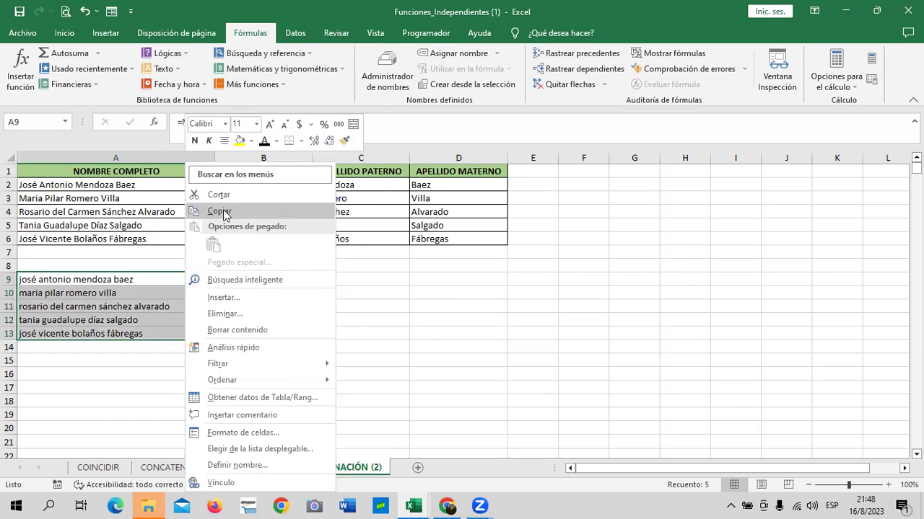
click(219, 210)
right_click(30, 282)
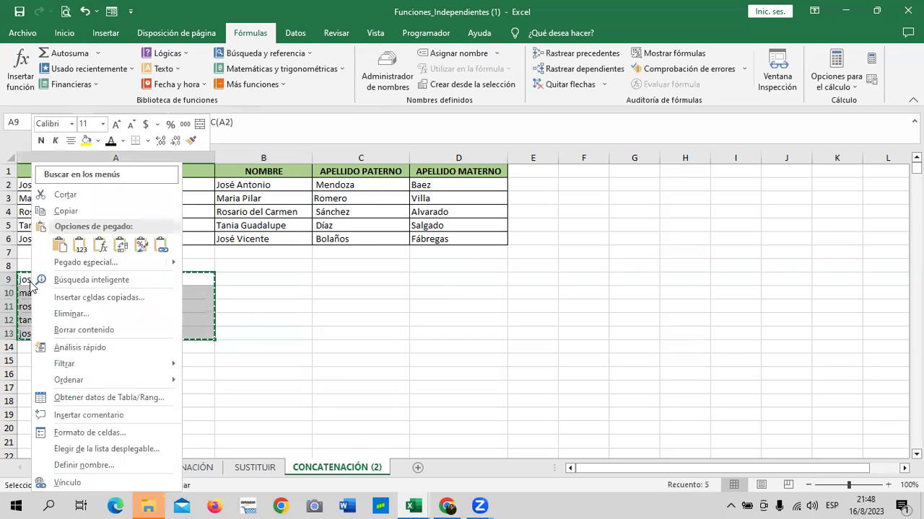
click(75, 248)
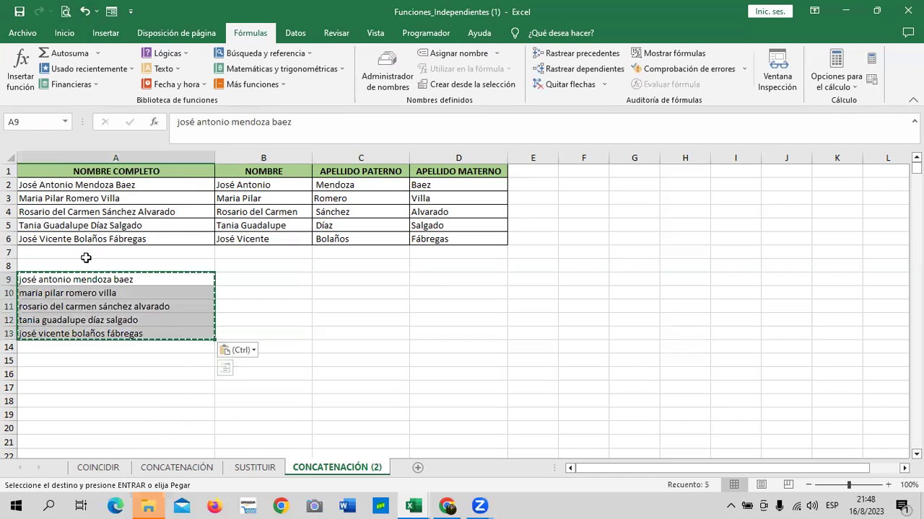
key(Escape)
click(265, 330)
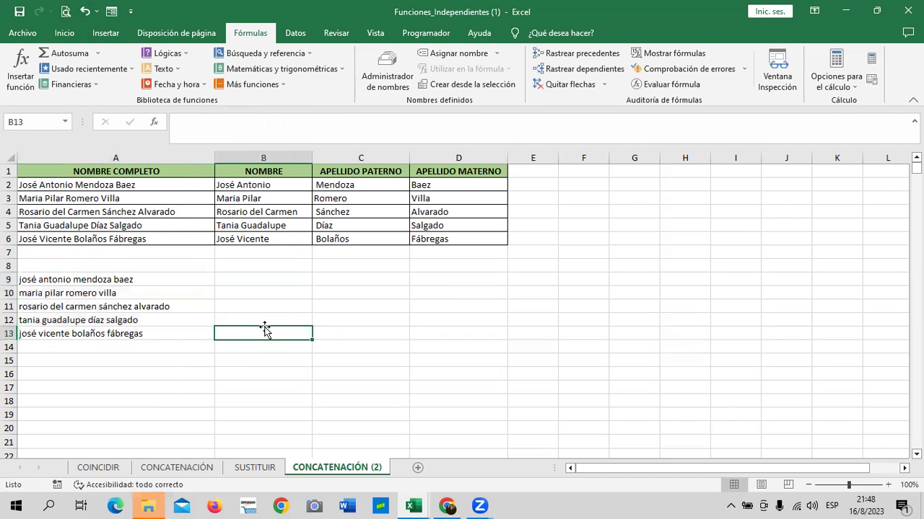
click(69, 279)
click(60, 334)
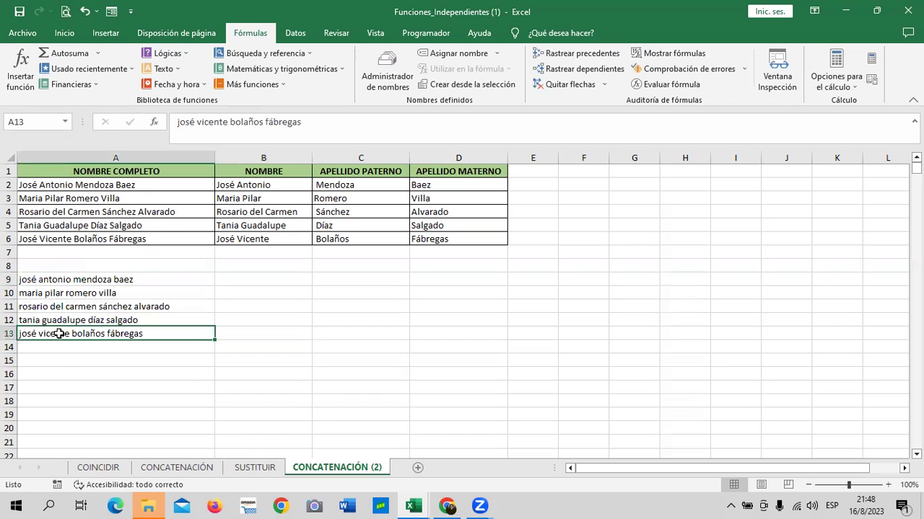
- Insert extra spaces after josé in A13, before alvarado in A11, and after guadalupe in A12
click(204, 120)
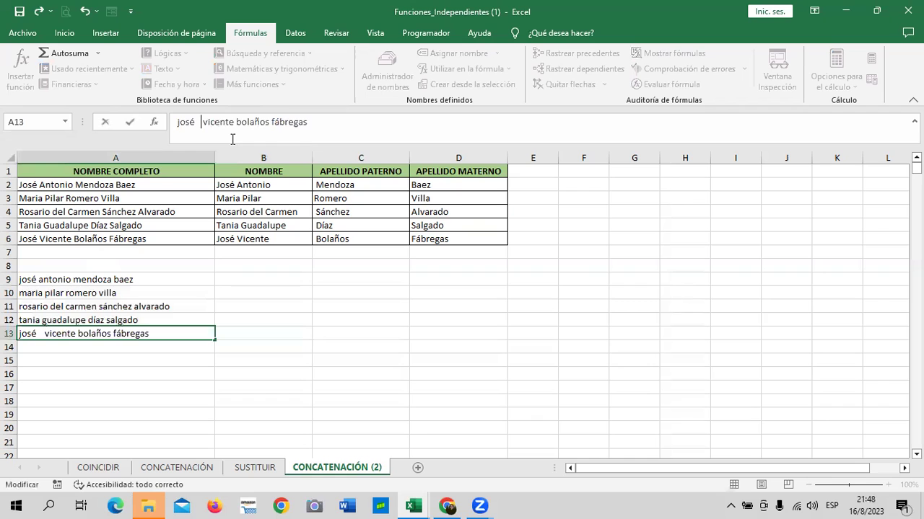
key(Return)
click(121, 309)
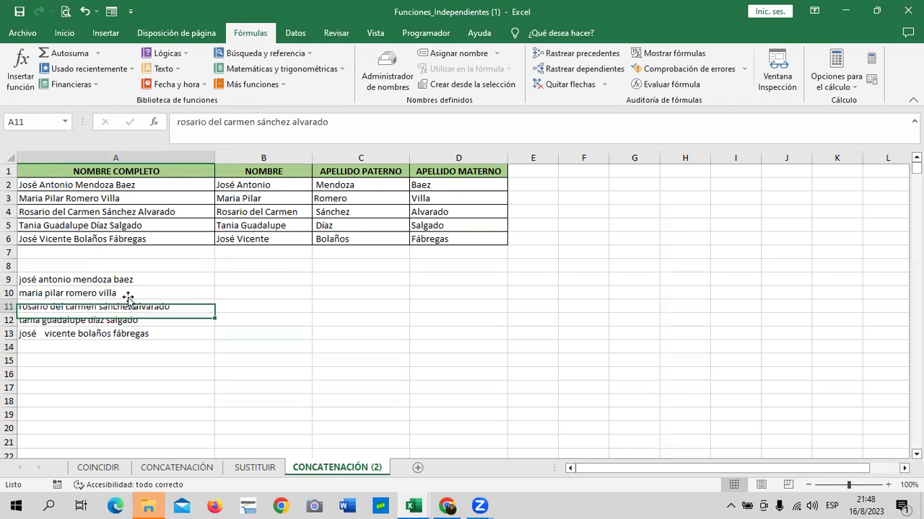
click(293, 123)
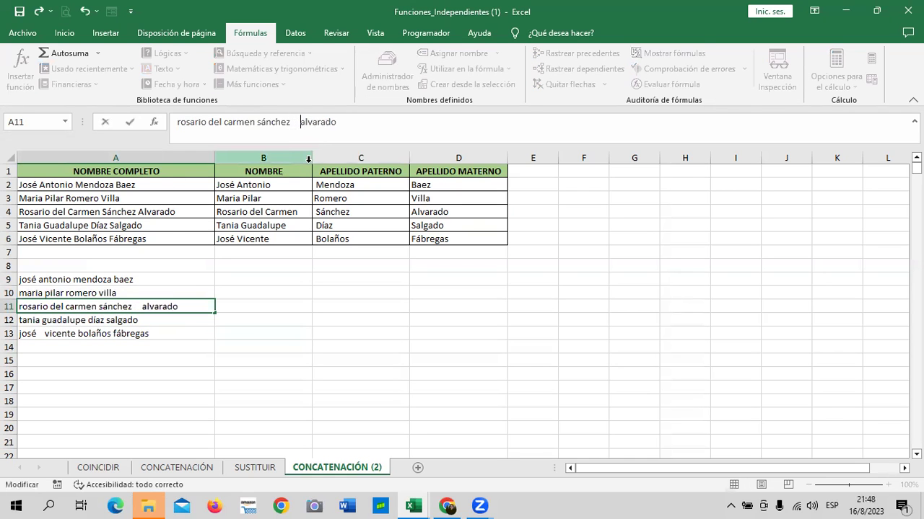
key(Return)
click(124, 332)
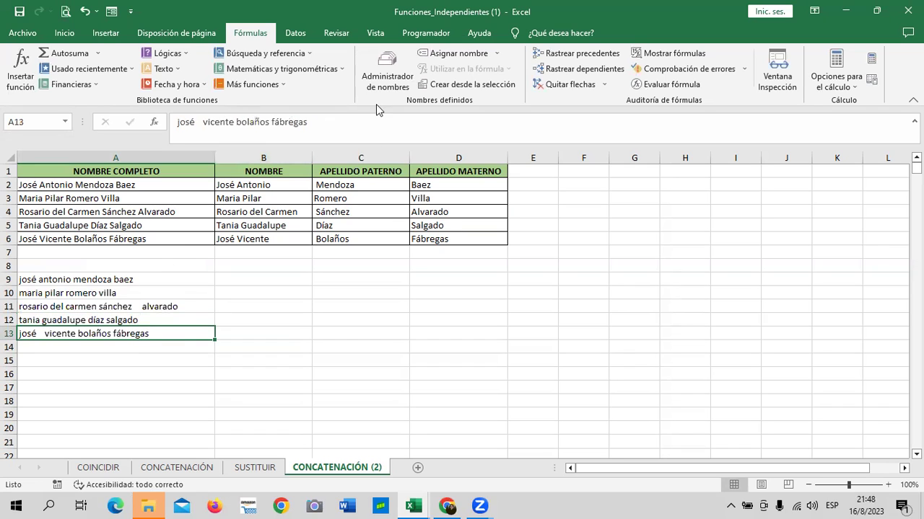
click(67, 319)
click(245, 122)
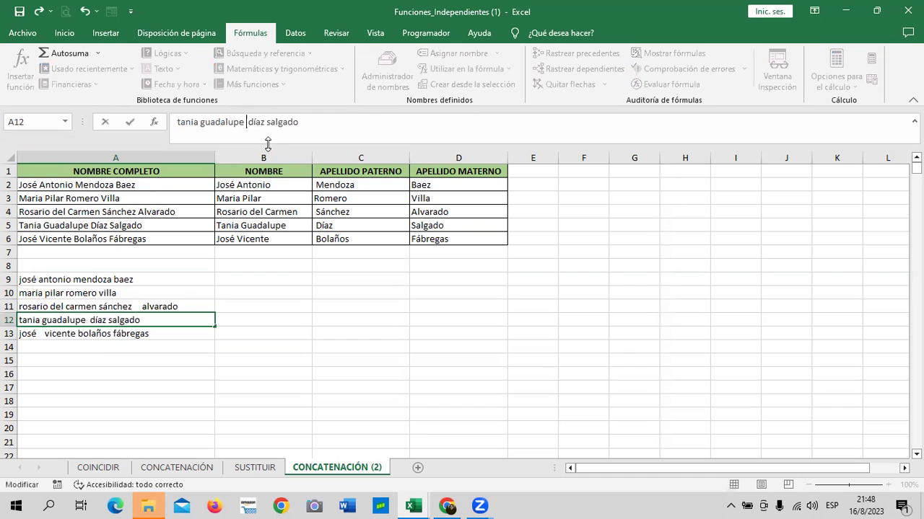
key(Return)
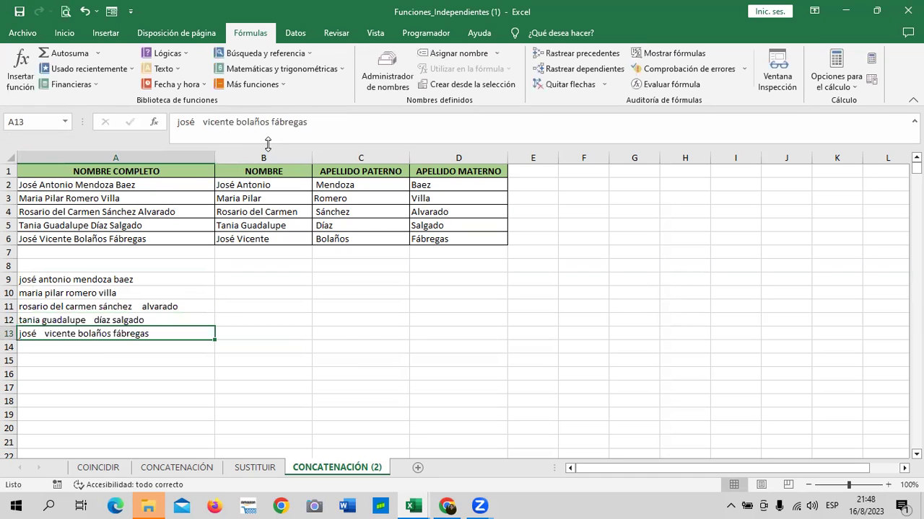
drag(159, 265, 163, 340)
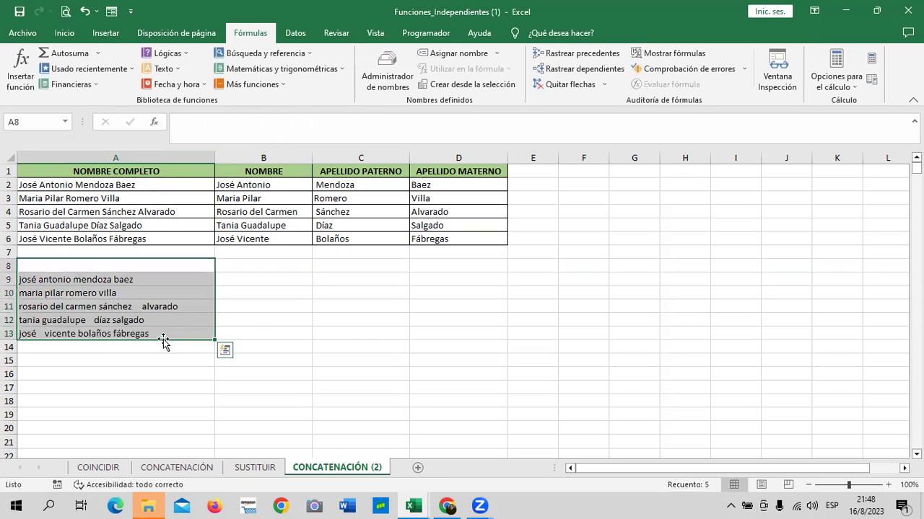
click(283, 315)
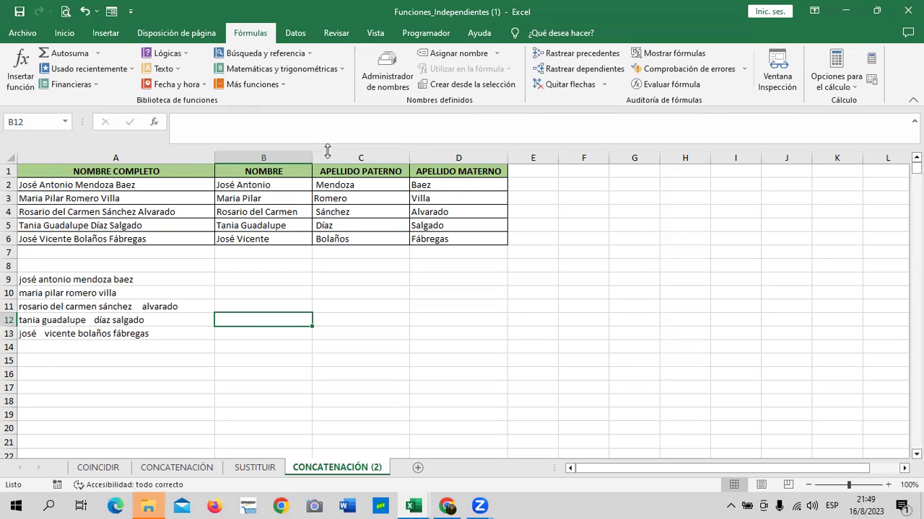
drag(312, 157, 385, 156)
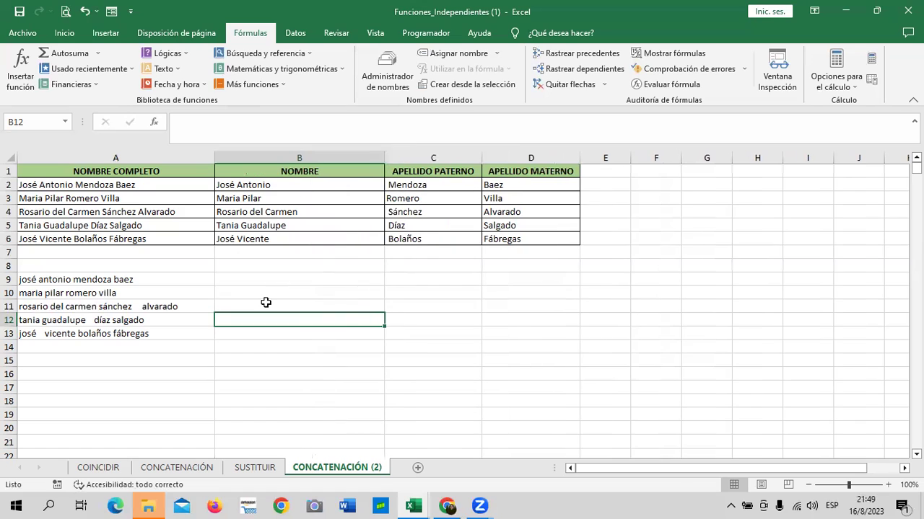
click(274, 279)
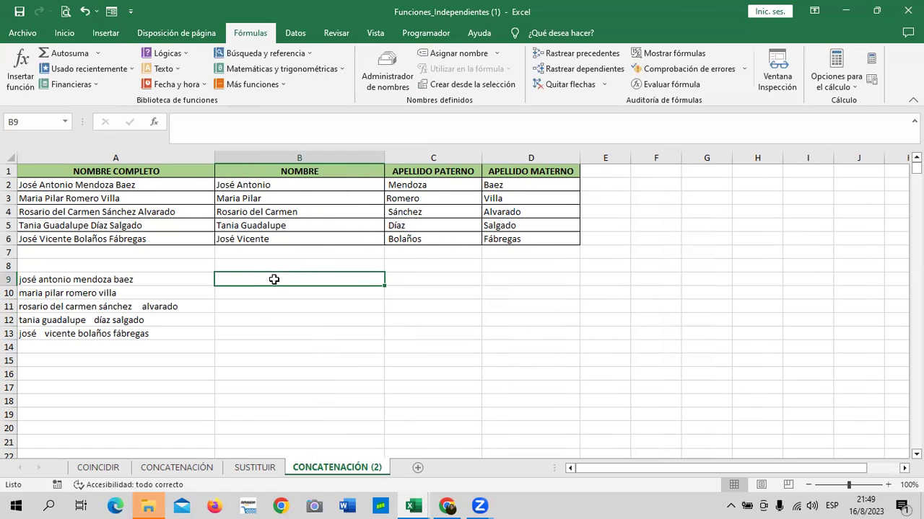
text(=n)
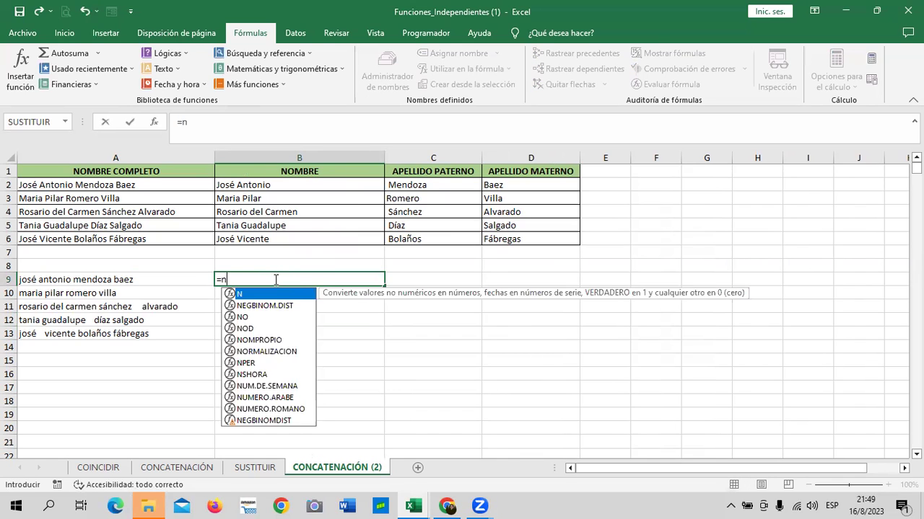
text(om)
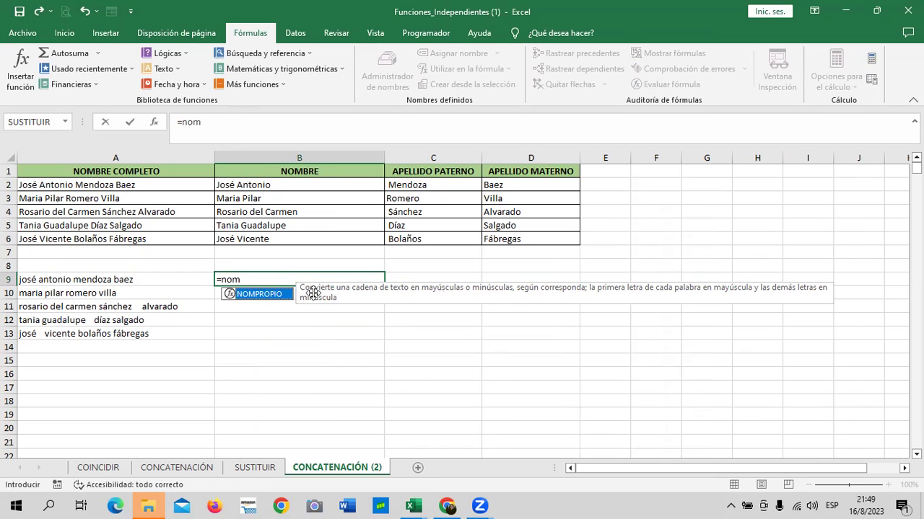
double_click(271, 295)
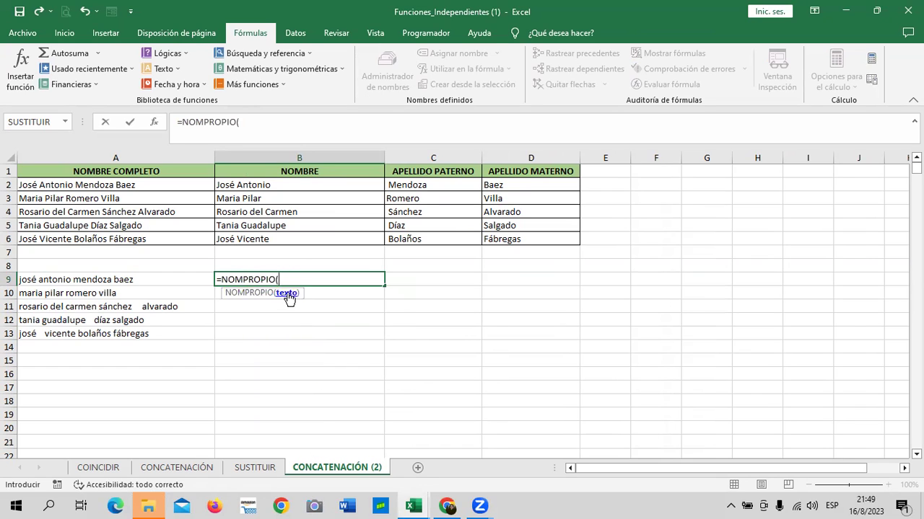
click(190, 279)
text())
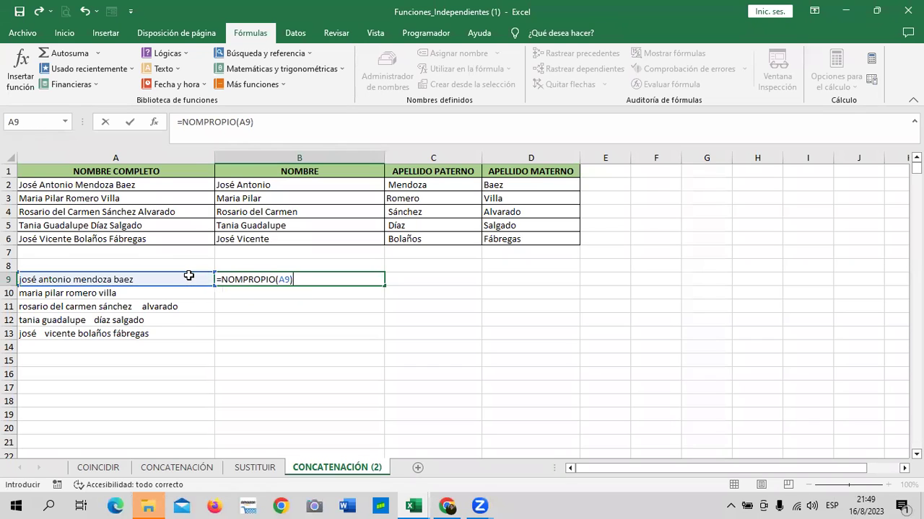
key(Return)
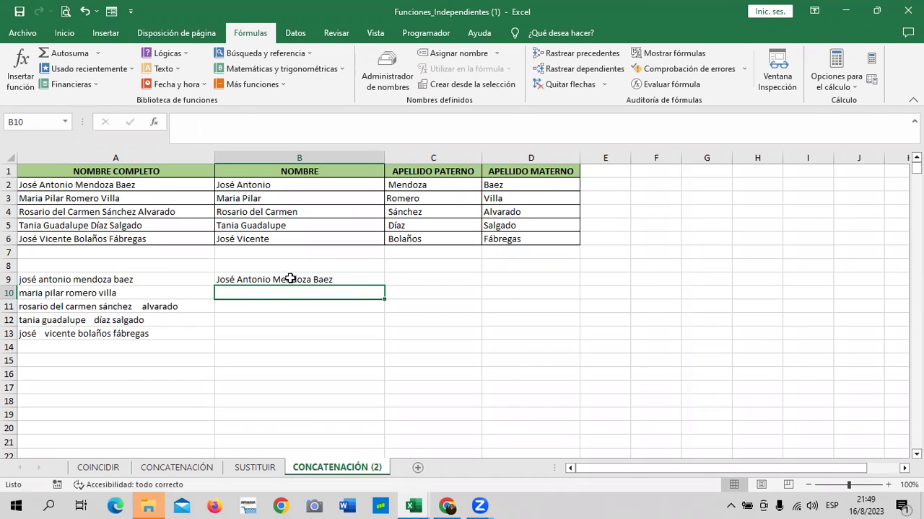
click(289, 279)
drag(381, 287, 382, 340)
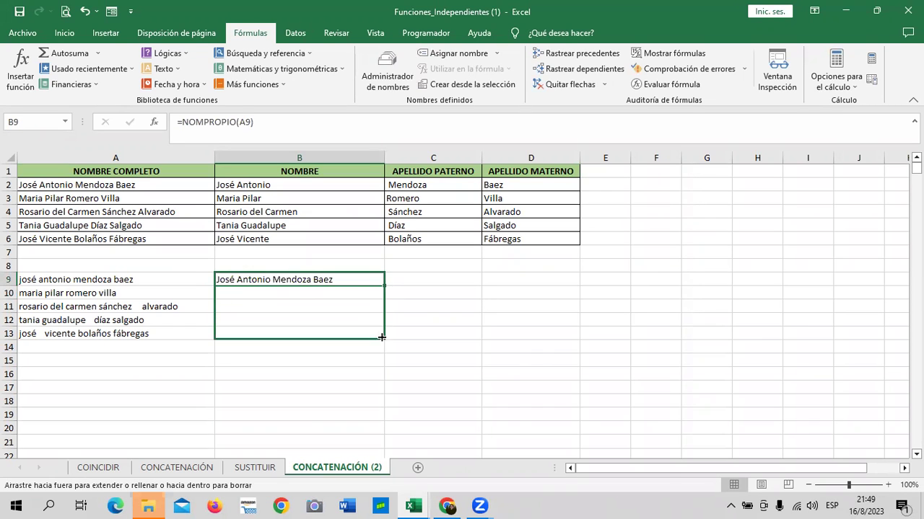
click(241, 338)
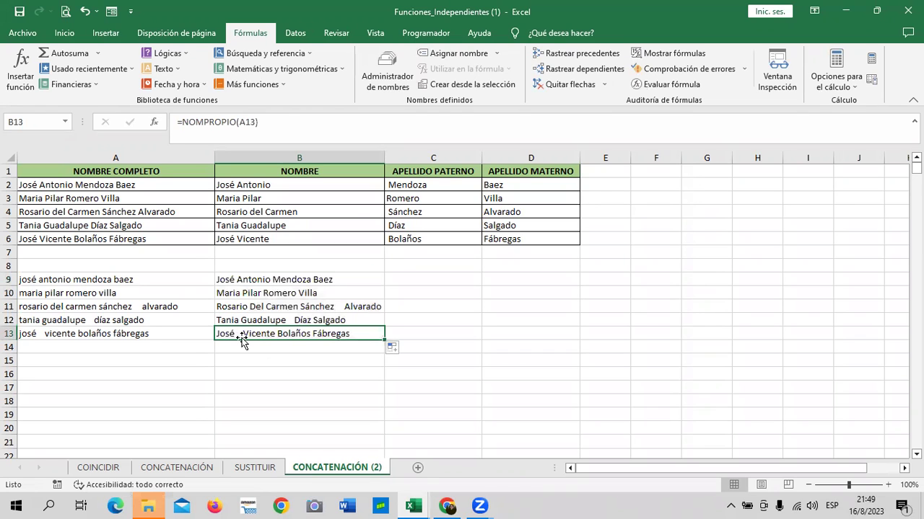
click(87, 11)
click(315, 317)
click(311, 283)
key(Delete)
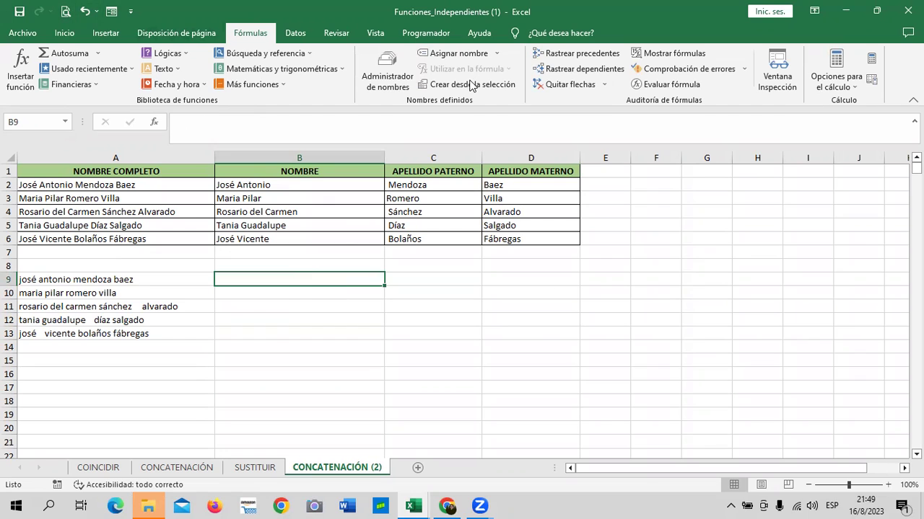
click(173, 68)
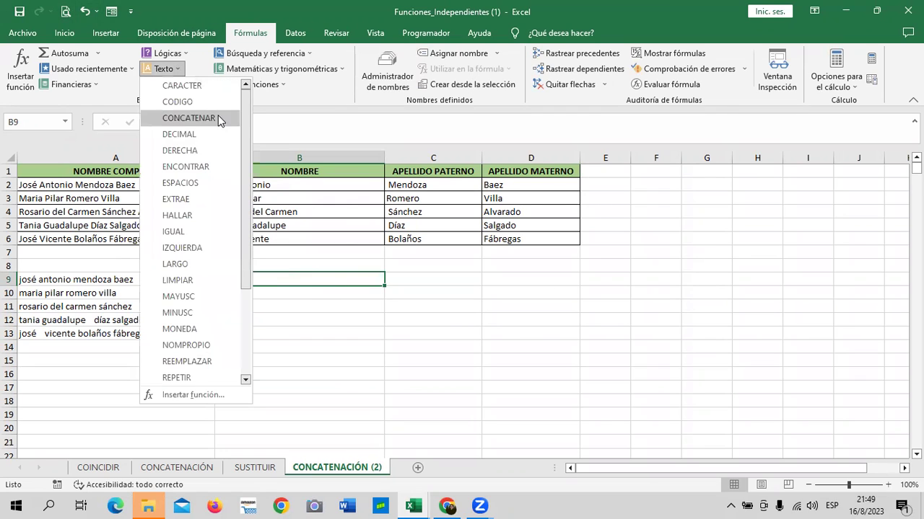
drag(247, 112, 248, 121)
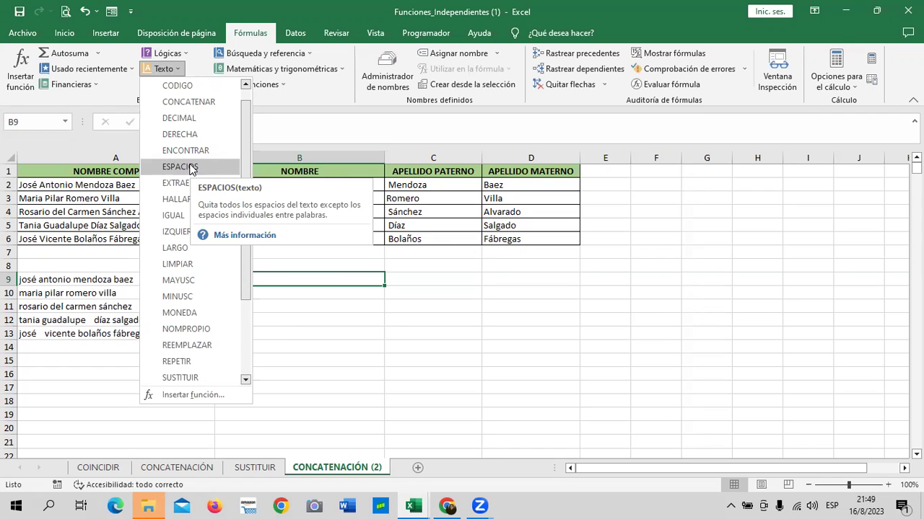
key(Escape)
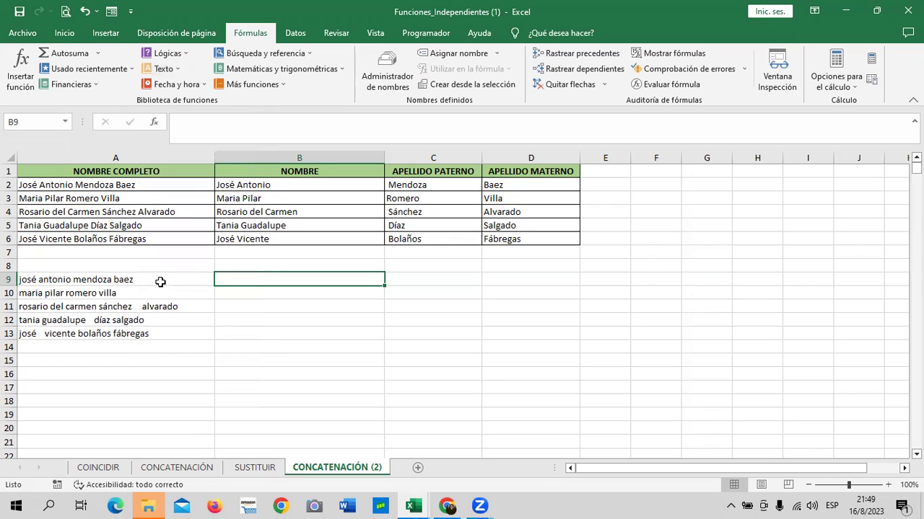
- Enter =NOMPROPIO(ESPACIOS(A9)) in B9
text(=)
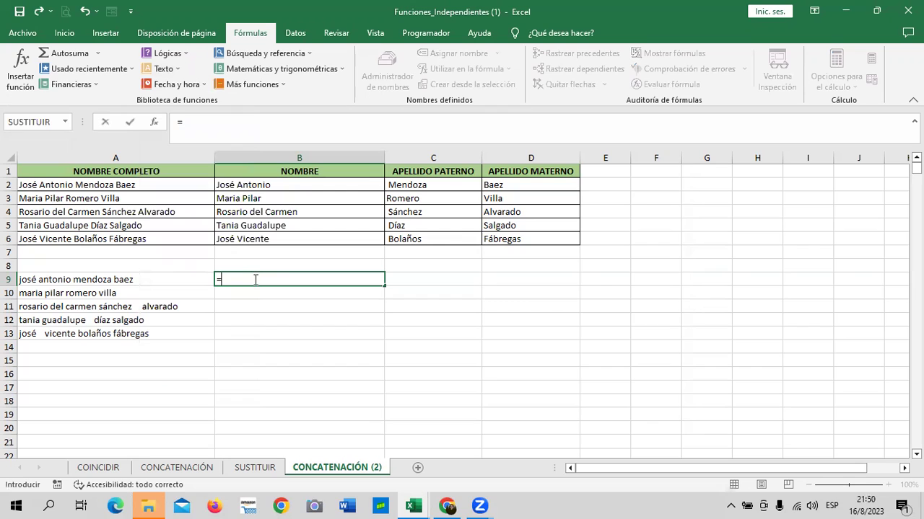
text(nomb)
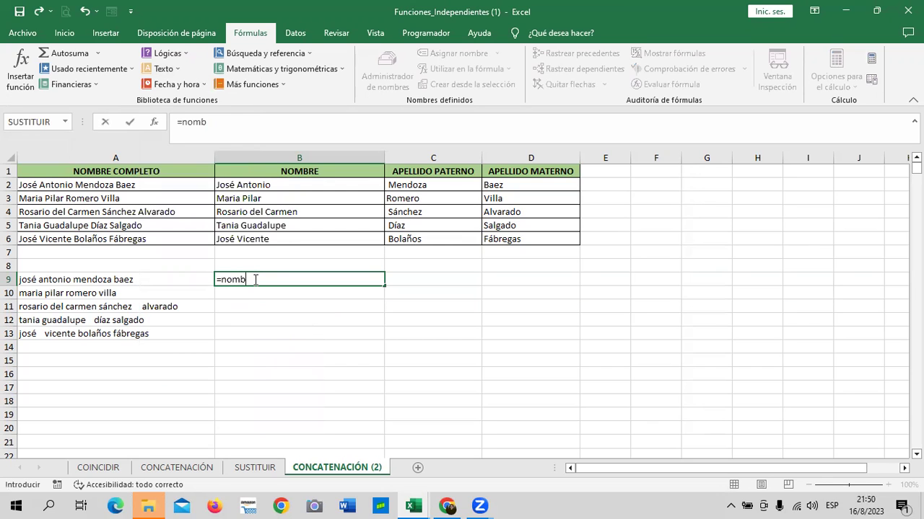
key(BackSpace)
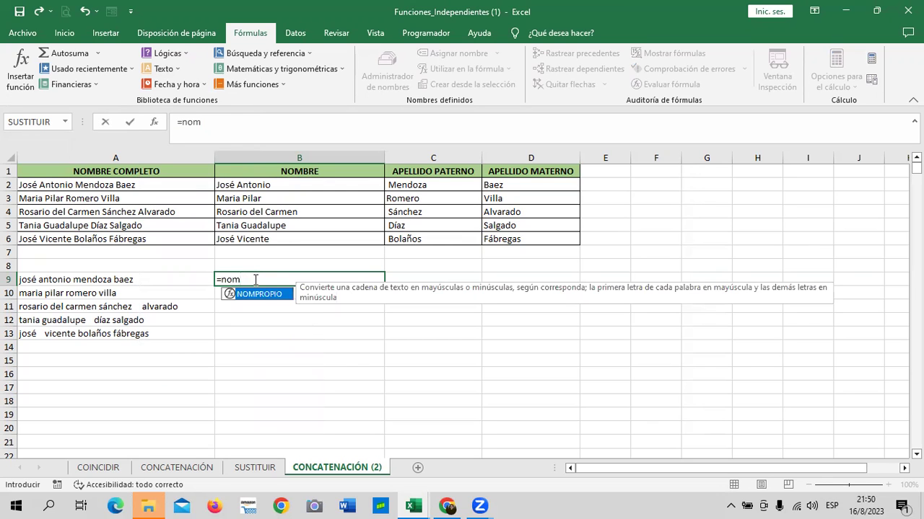
double_click(260, 296)
text(()
key(BackSpace)
text(es)
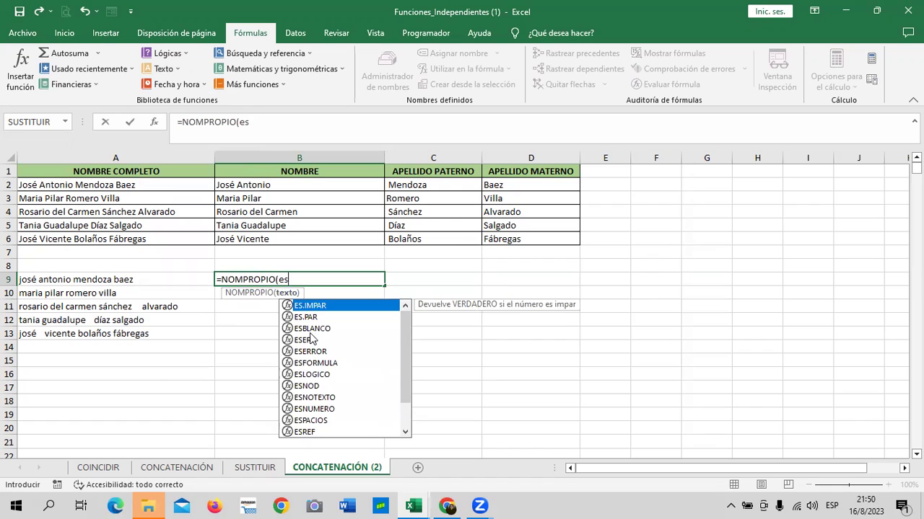
text(pa)
double_click(311, 304)
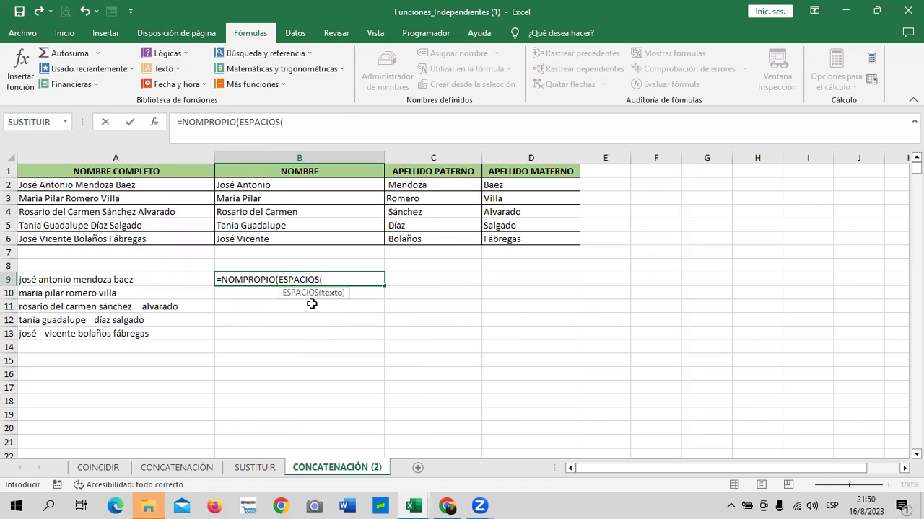
click(126, 279)
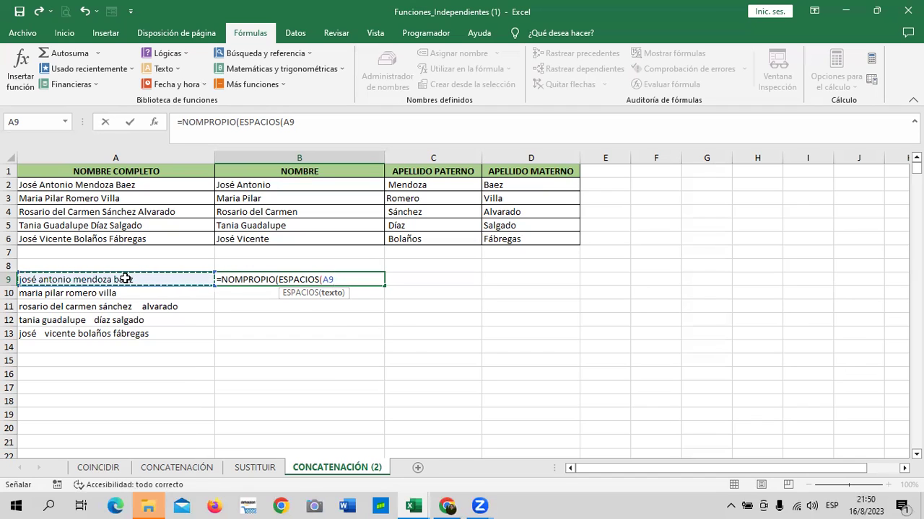
text()))
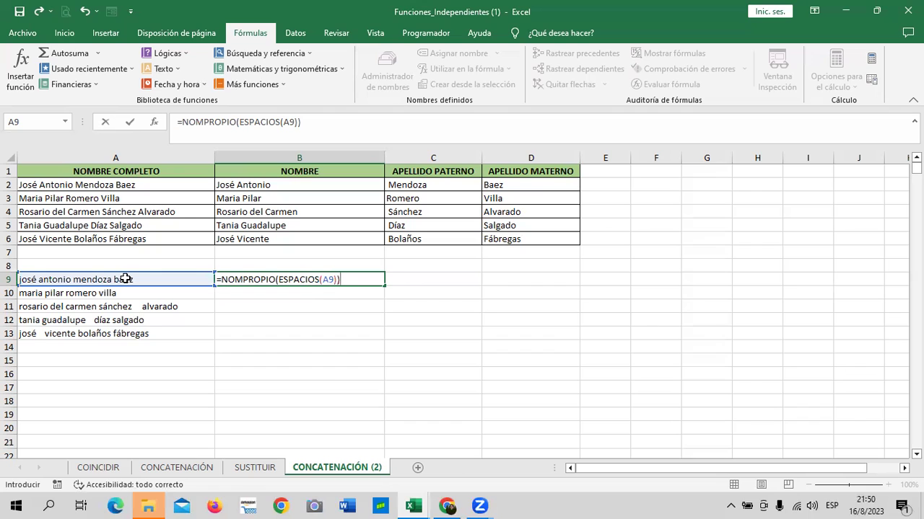
key(Return)
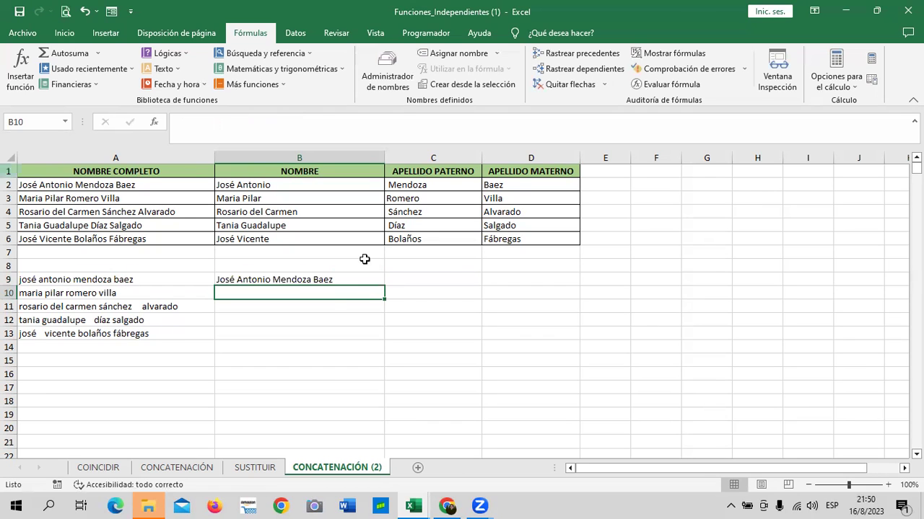
- Fill the B9 formula down to B13 and compare the cleaned names with column A
click(318, 280)
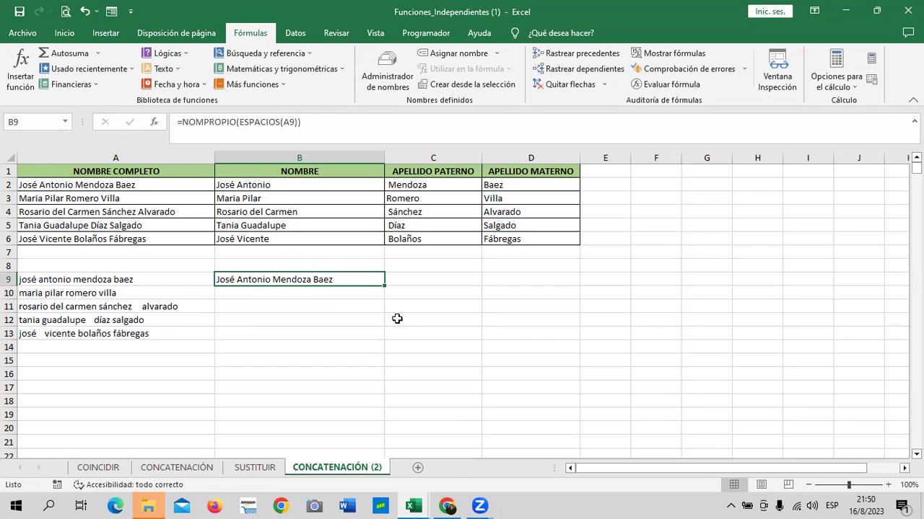
drag(384, 286, 383, 341)
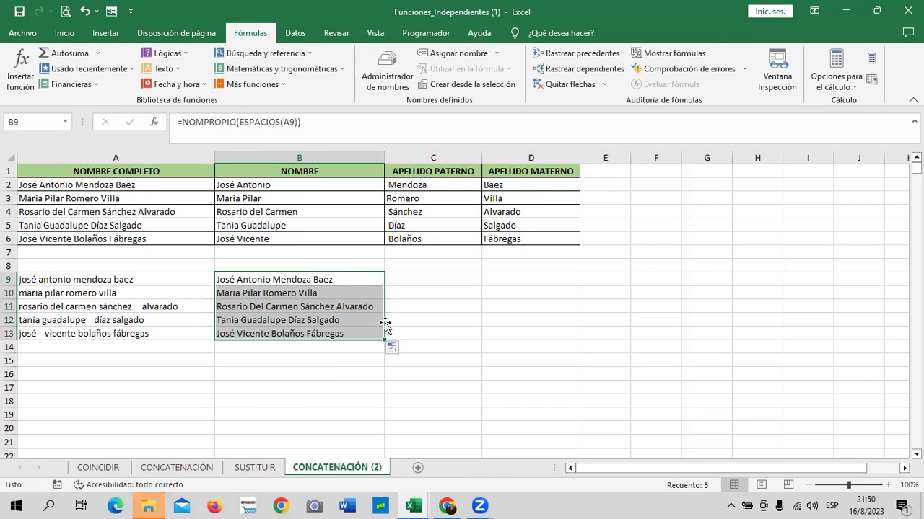
click(374, 319)
click(101, 337)
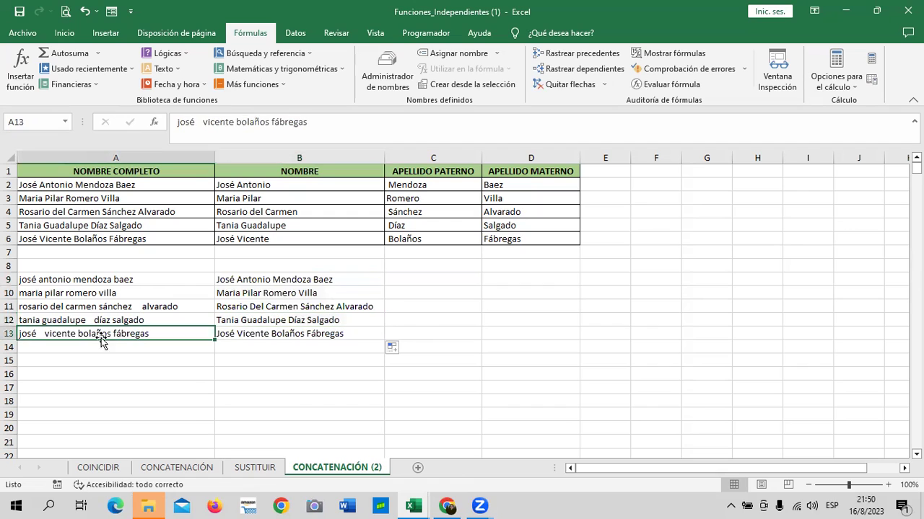
click(236, 334)
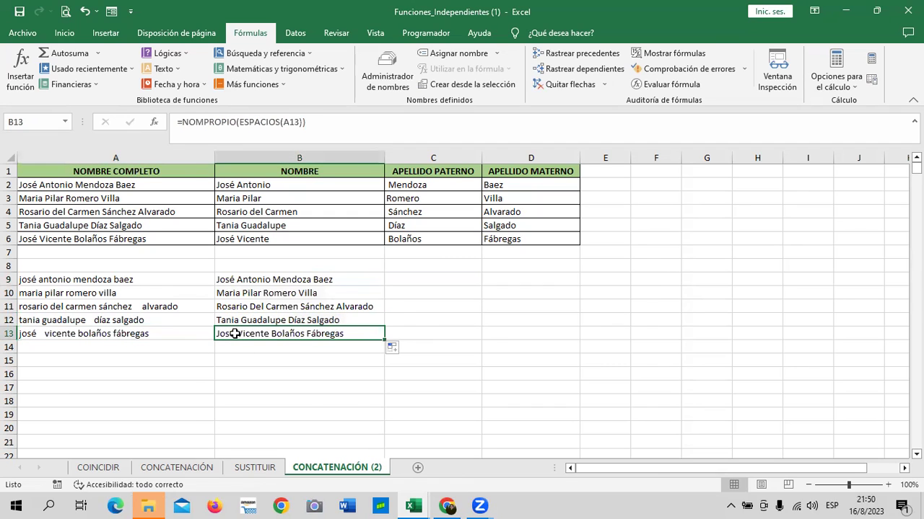
click(174, 306)
click(336, 307)
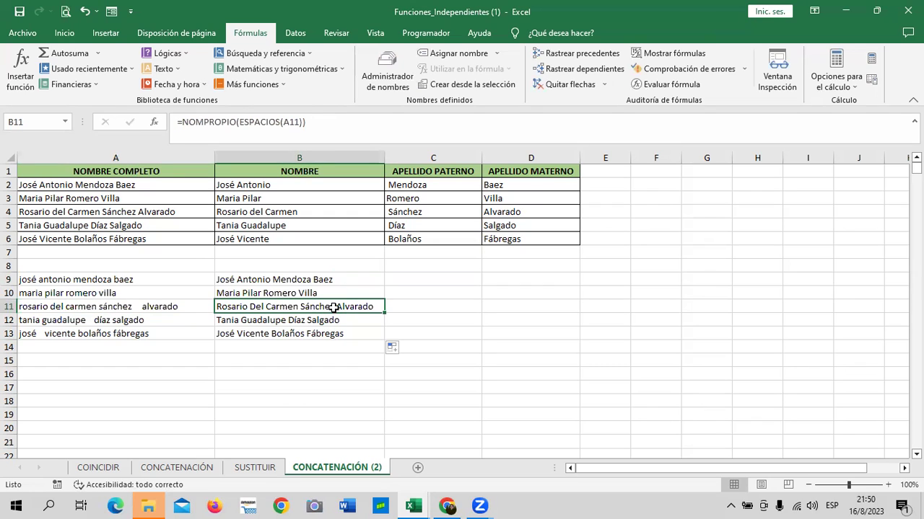
drag(309, 280, 306, 334)
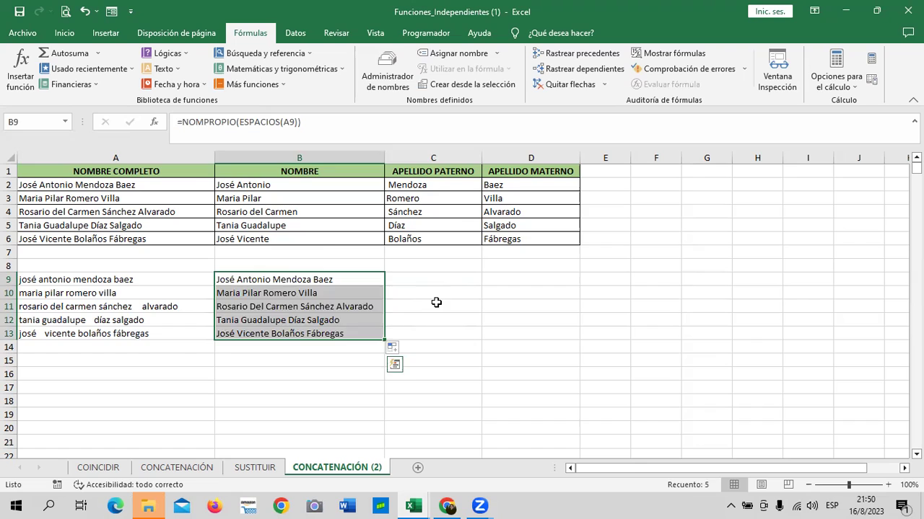
click(431, 302)
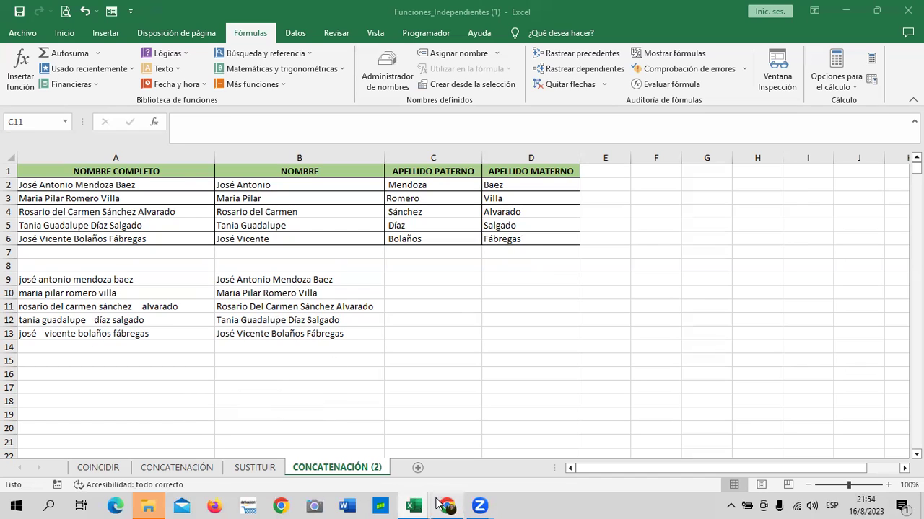
mouse_move(448, 506)
click(448, 465)
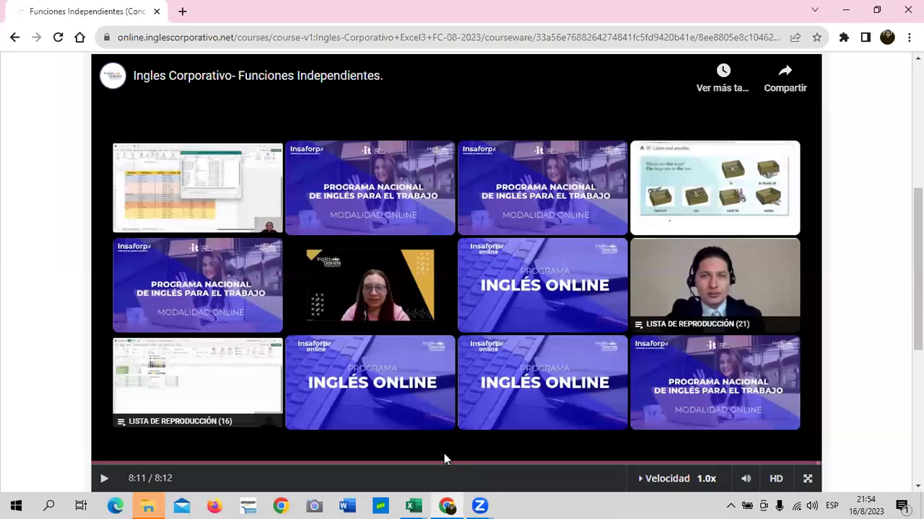
scroll(359, 336, down, 3)
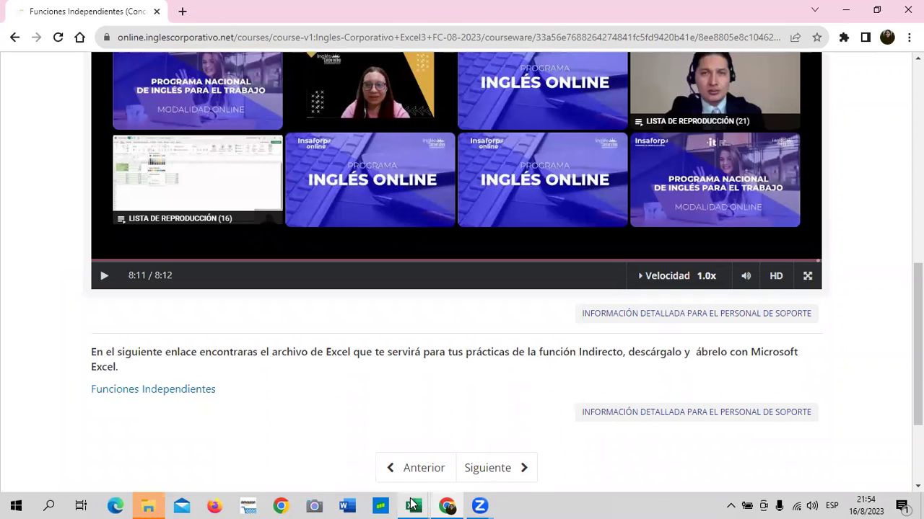
mouse_move(414, 505)
click(414, 471)
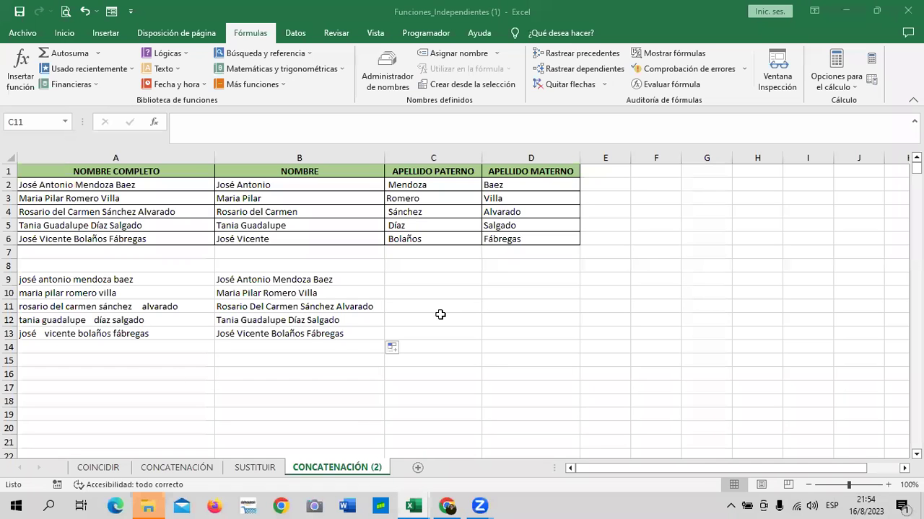
- Switch through the COINCIDIR, CONCATENACIÓN and SUSTITUIR sheets to reach CONCATENACIÓN (2)
click(107, 469)
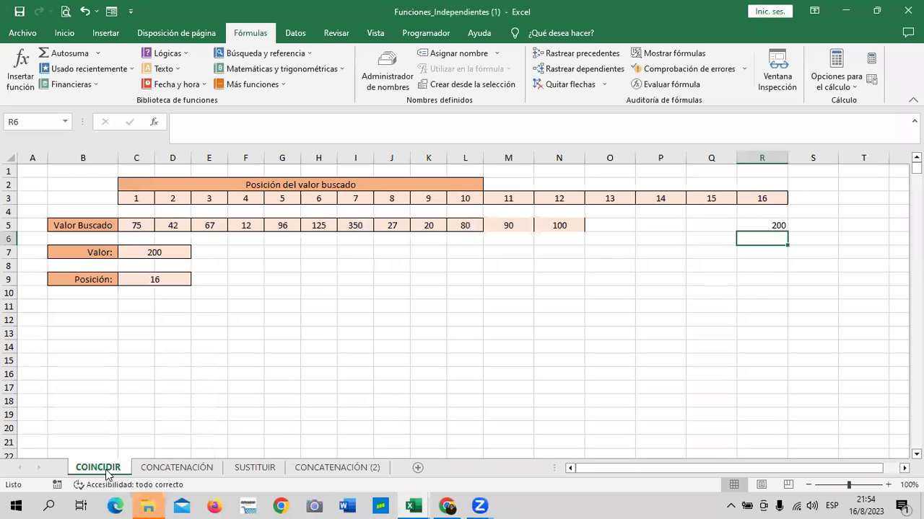
click(162, 469)
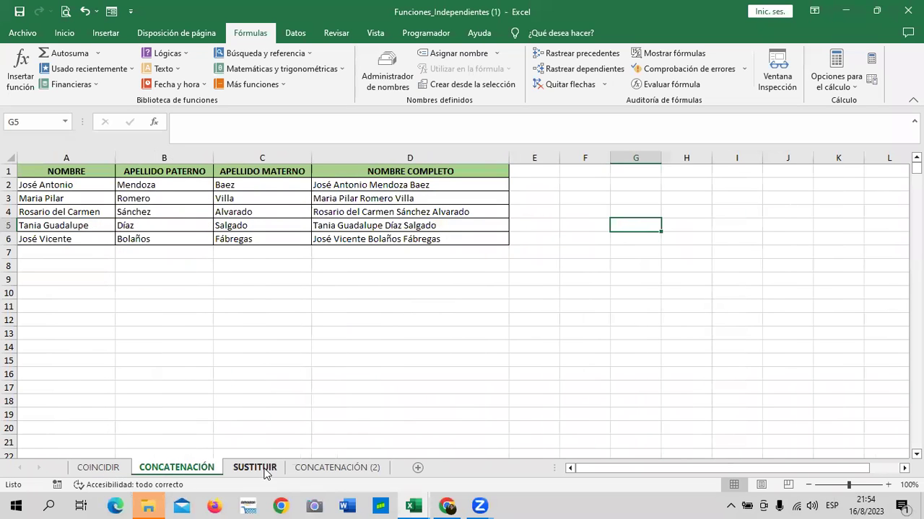
click(267, 470)
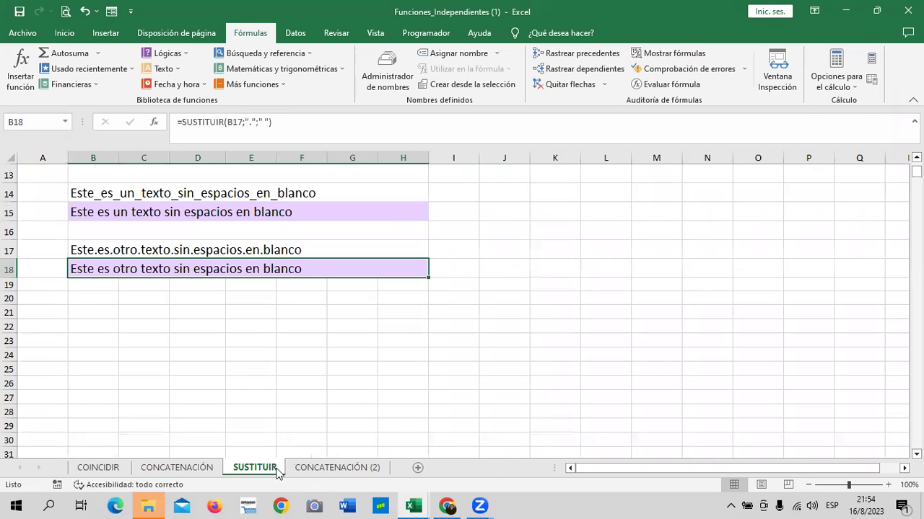
click(333, 471)
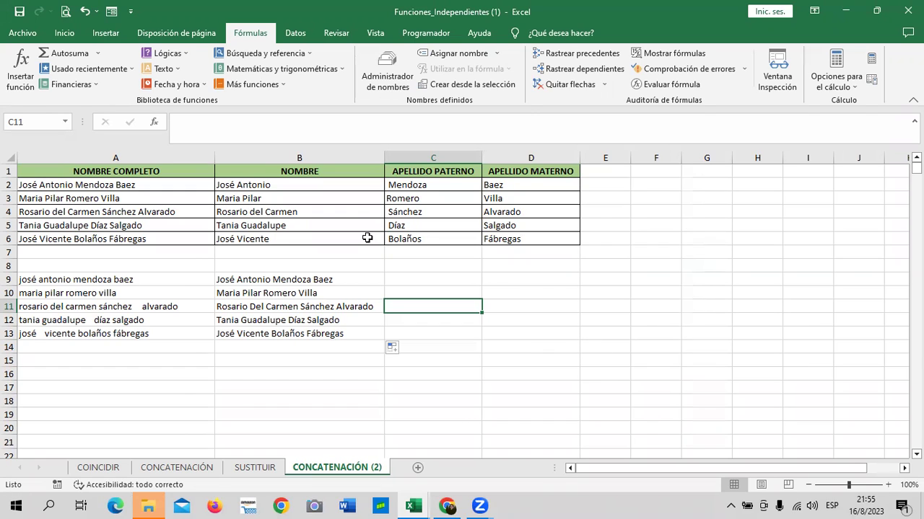
click(488, 284)
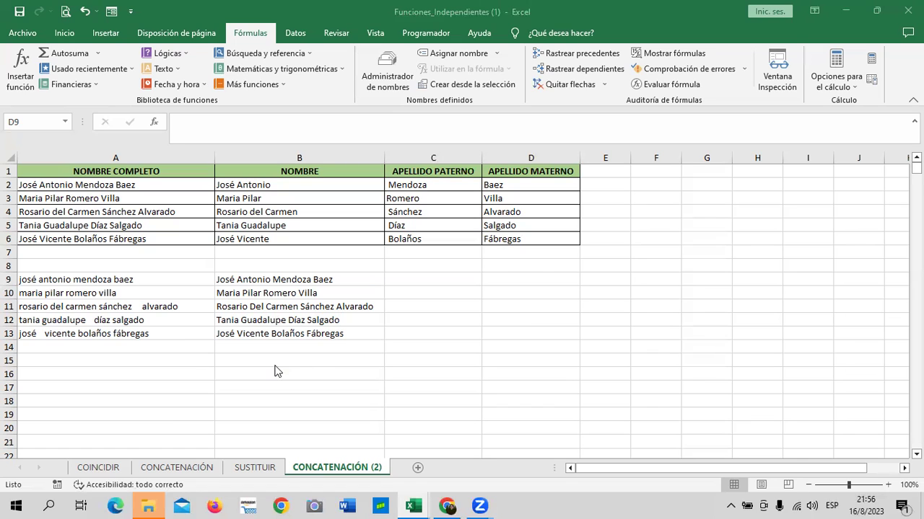
- Enter the heading 'codigos' in E12
click(612, 318)
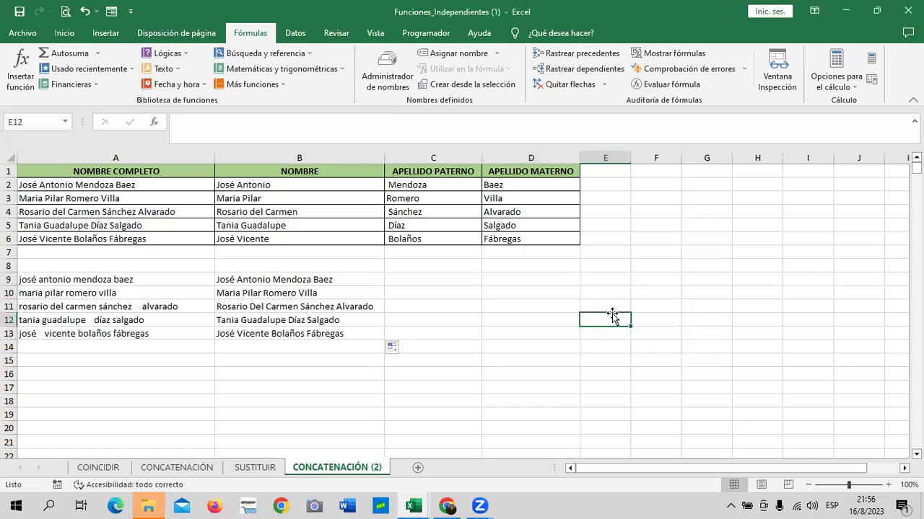
text(codigo)
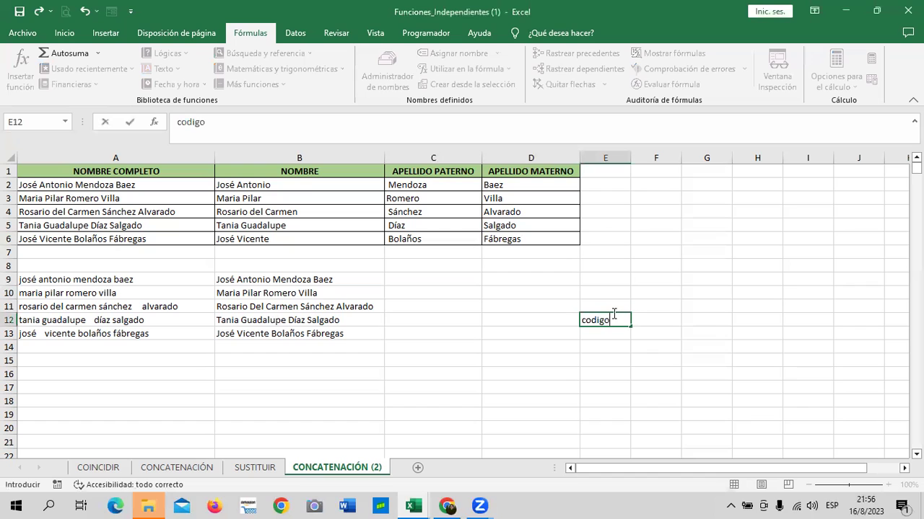
text(s)
key(Return)
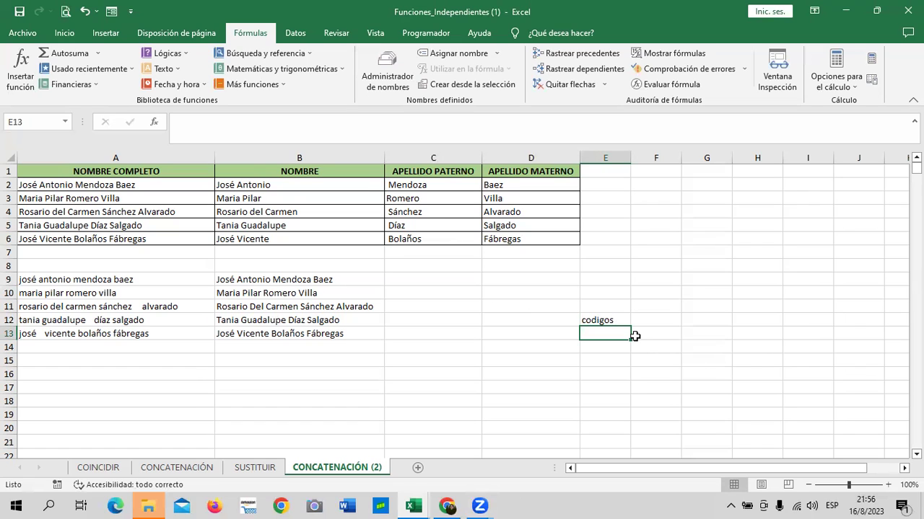
- In E13, enter =IZQUIERDA(C2;1)&IZQUIERDA(D2;1) to join both surname initials
text(l)
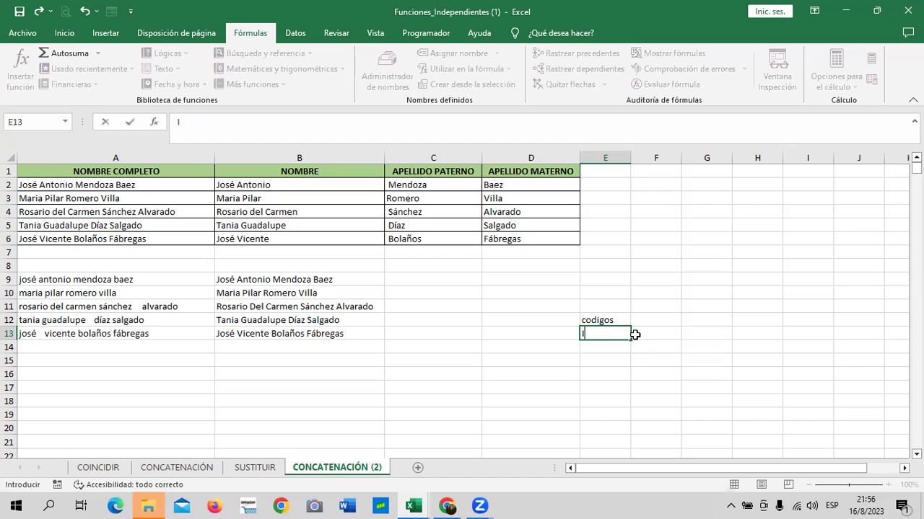
text(=iz)
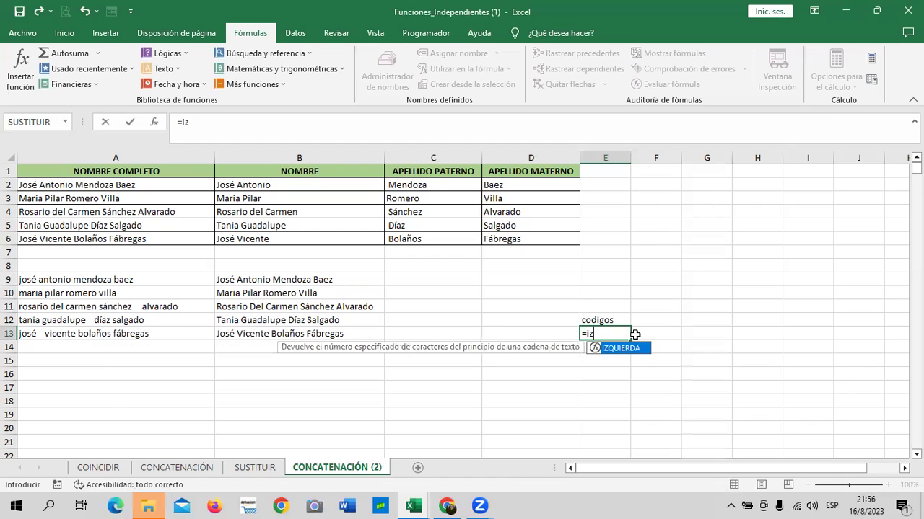
double_click(622, 348)
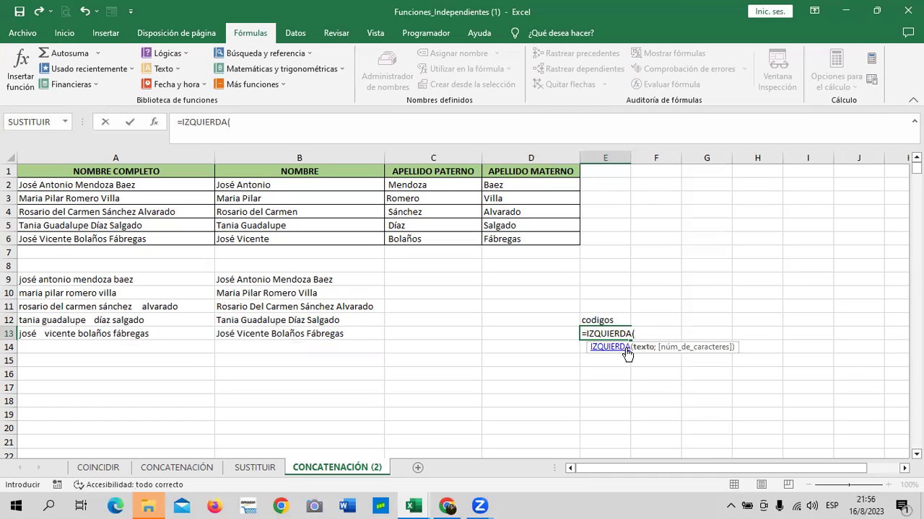
click(453, 185)
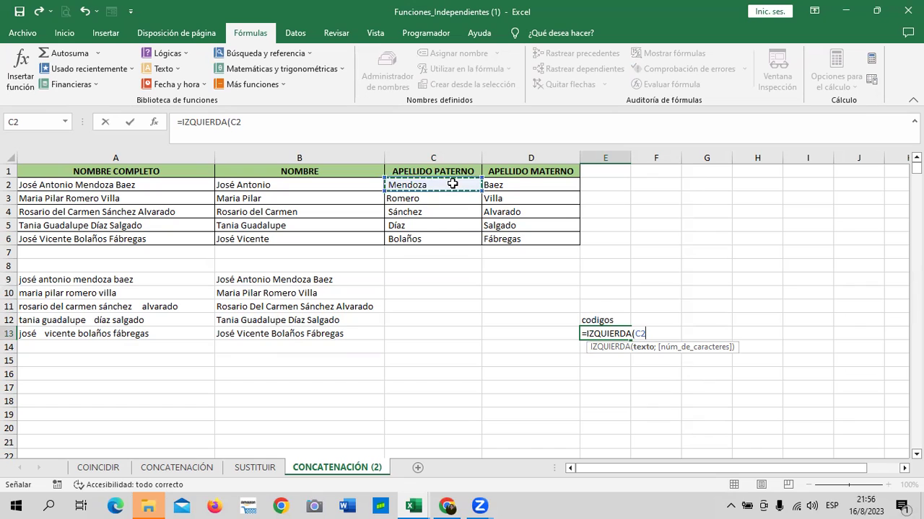
text(;)
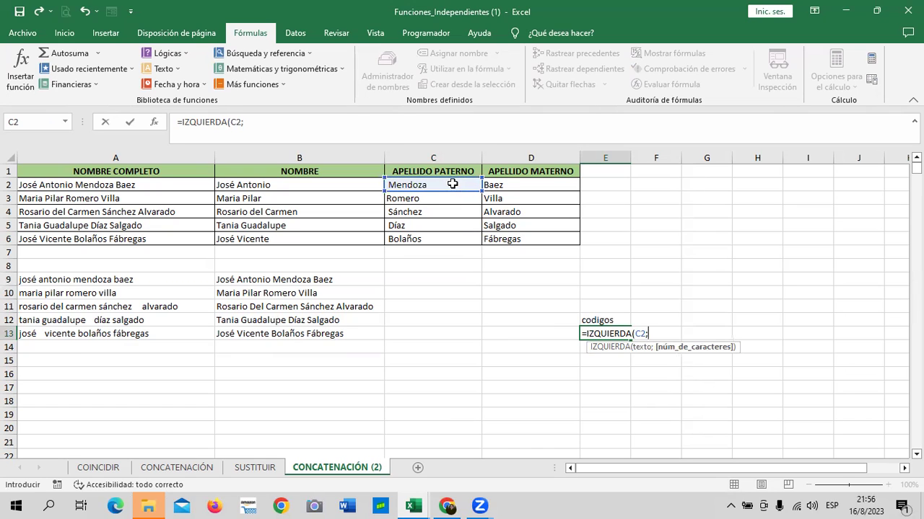
text(1)
text())
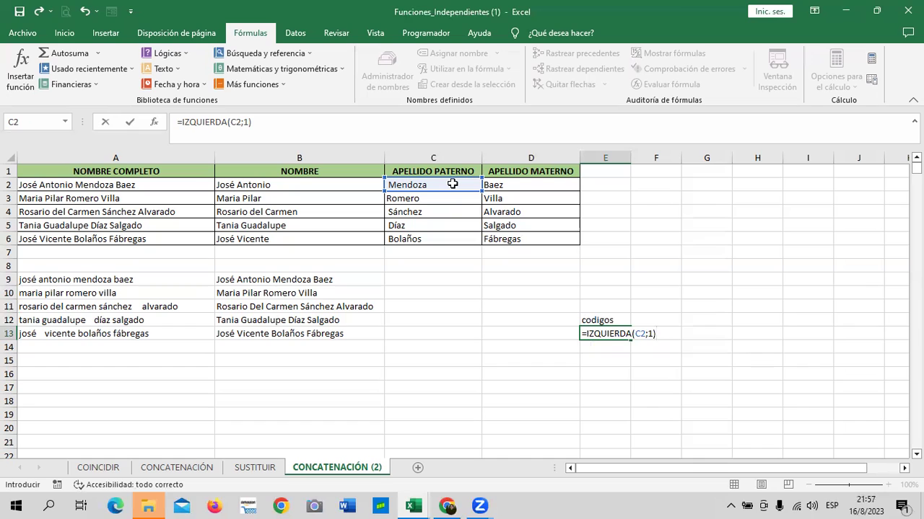
text(&)
text(izqui)
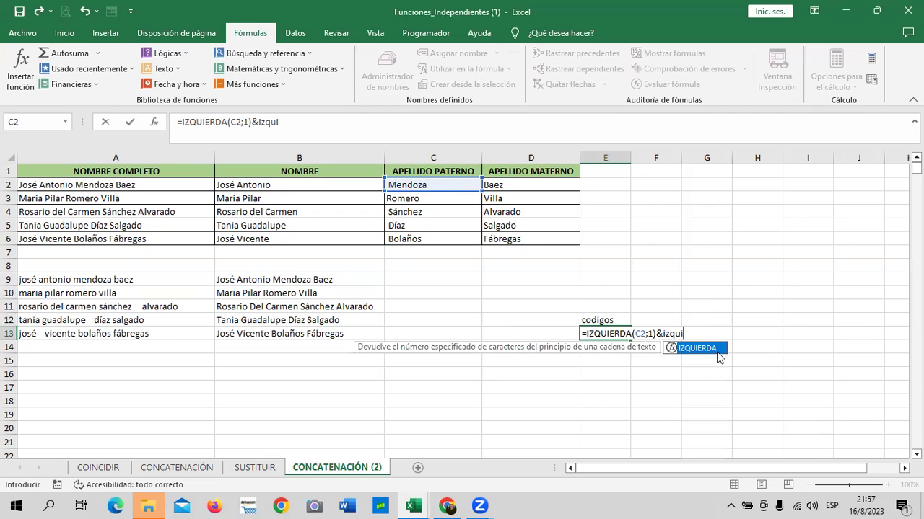
double_click(712, 351)
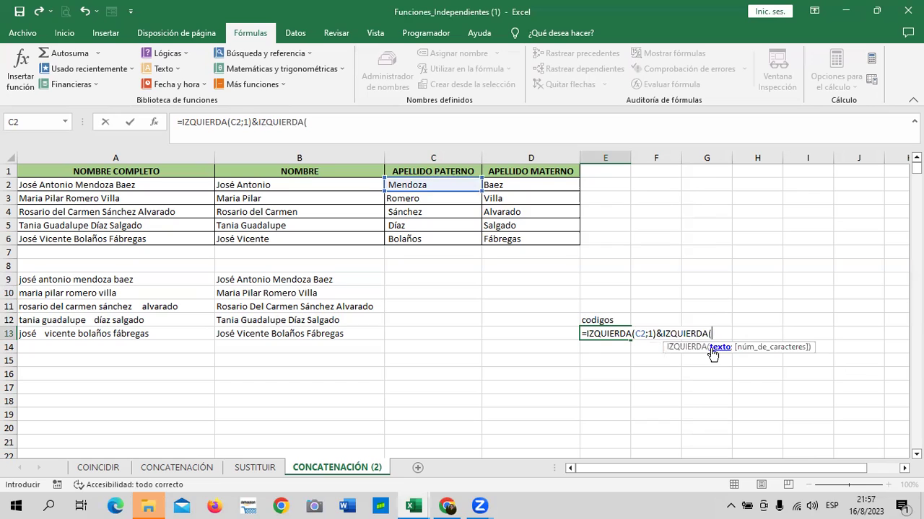
click(518, 186)
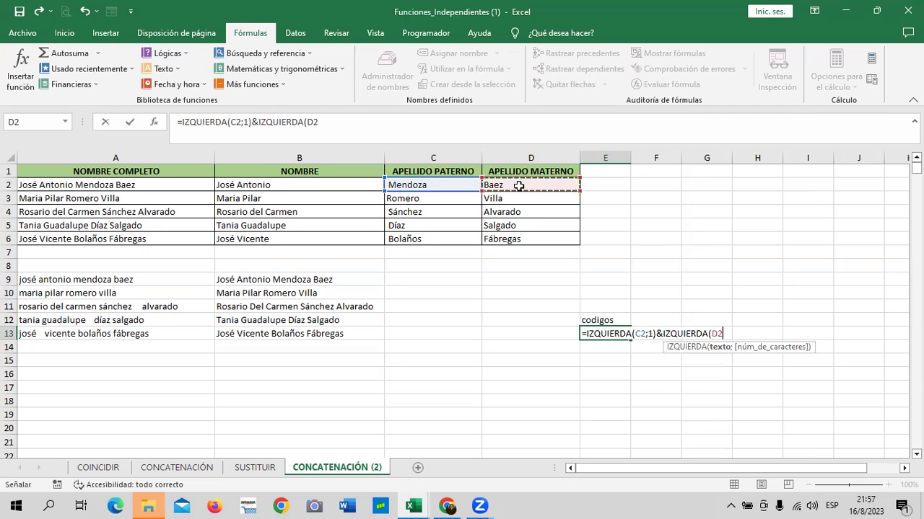
text(;)
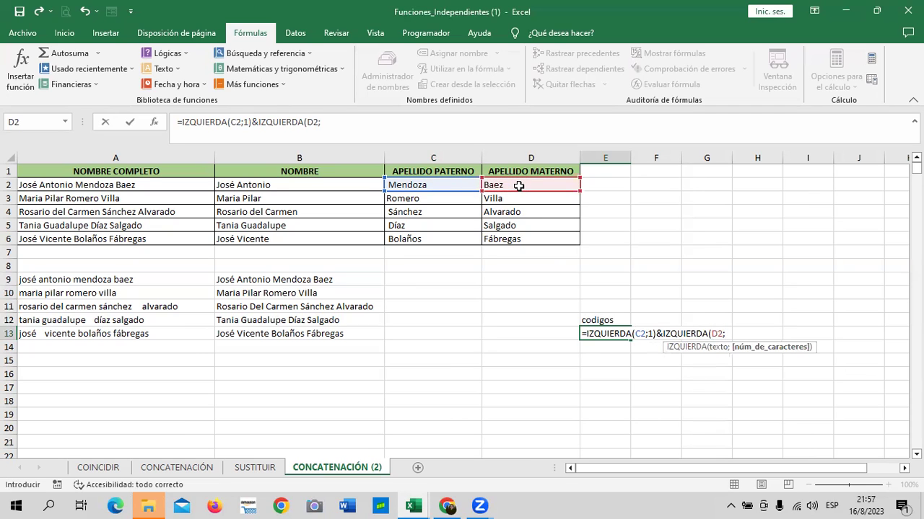
text(1)
text())
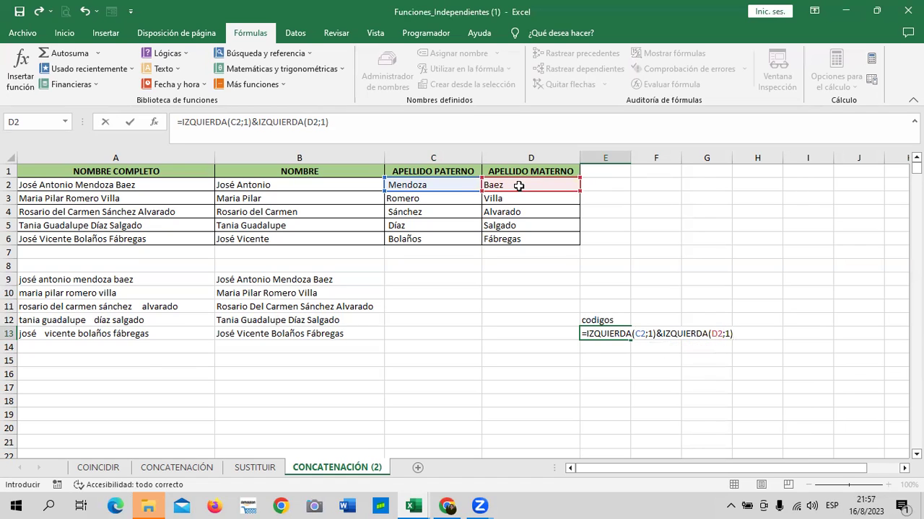
key(Return)
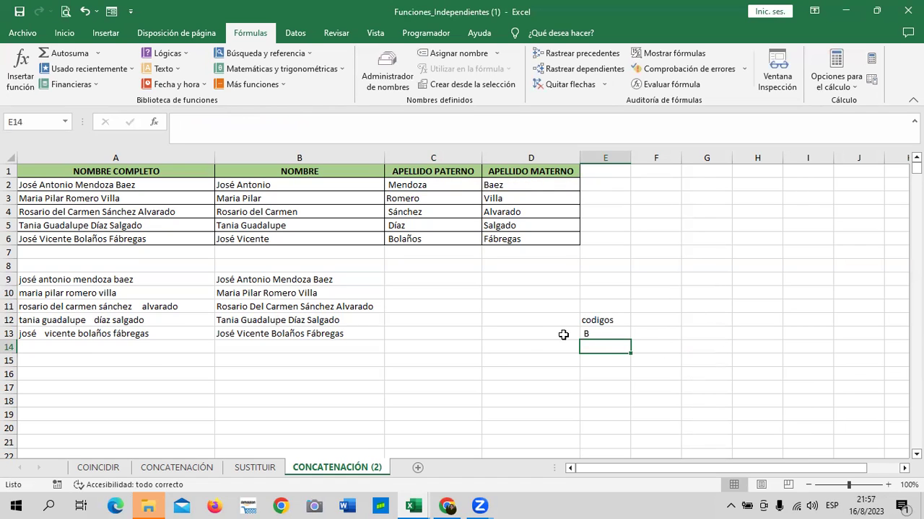
- Re-enter the E13 initials formula and change its first IZQUIERDA character count to 2
click(590, 333)
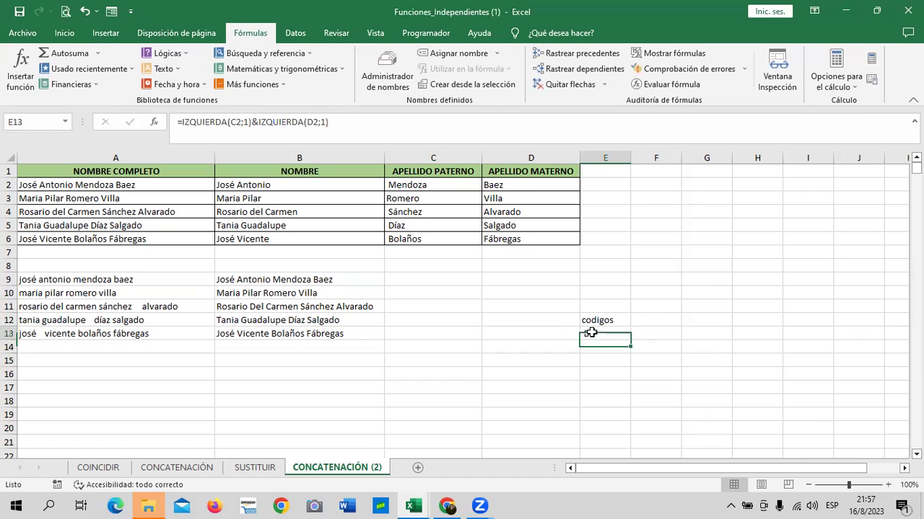
click(383, 130)
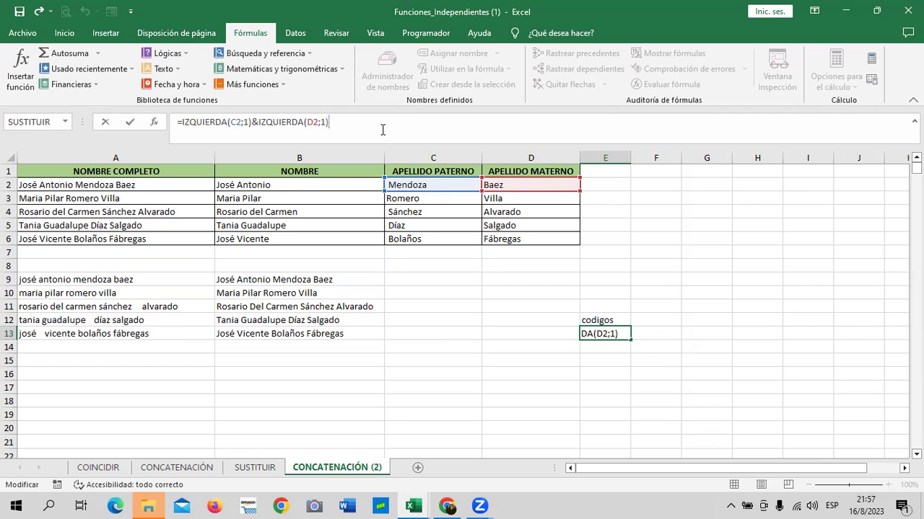
key(Return)
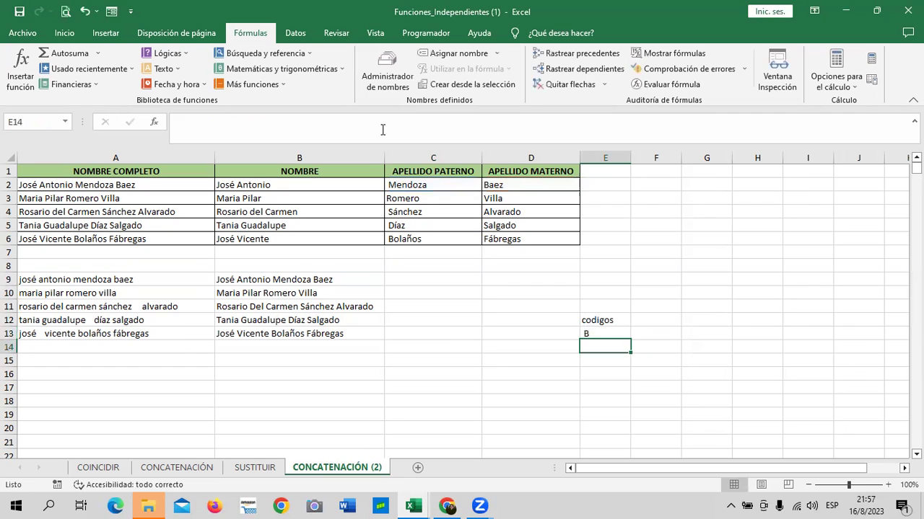
click(610, 336)
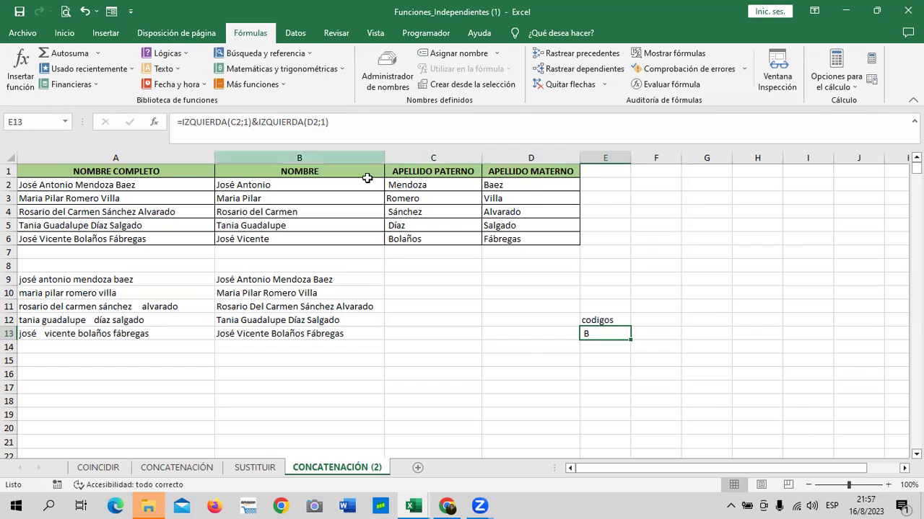
click(249, 123)
key(BackSpace)
text(2)
key(Return)
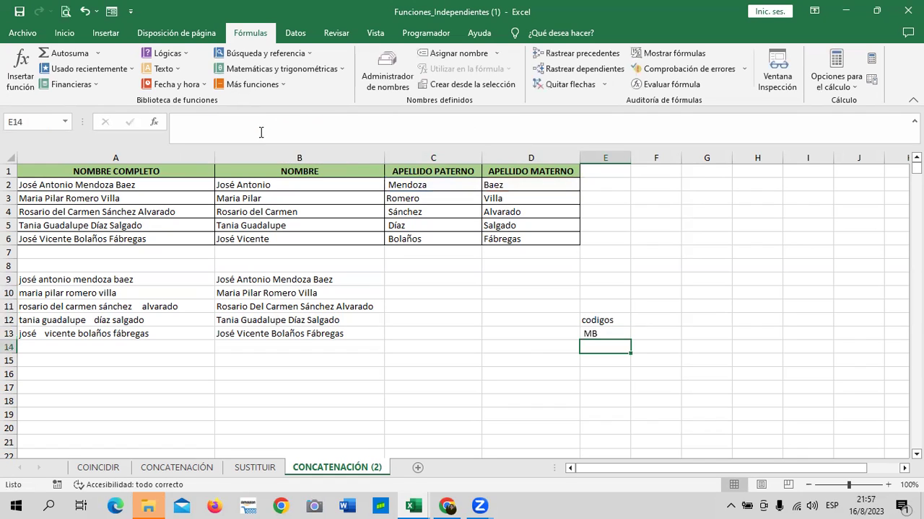
- Change the EXTRAE start position in C2's surname formula, first to 2 and then to 4
click(587, 333)
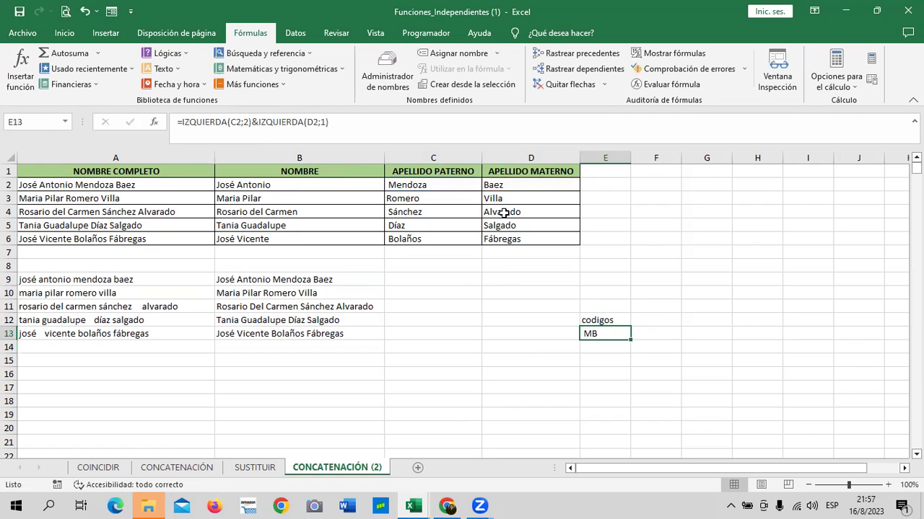
click(398, 189)
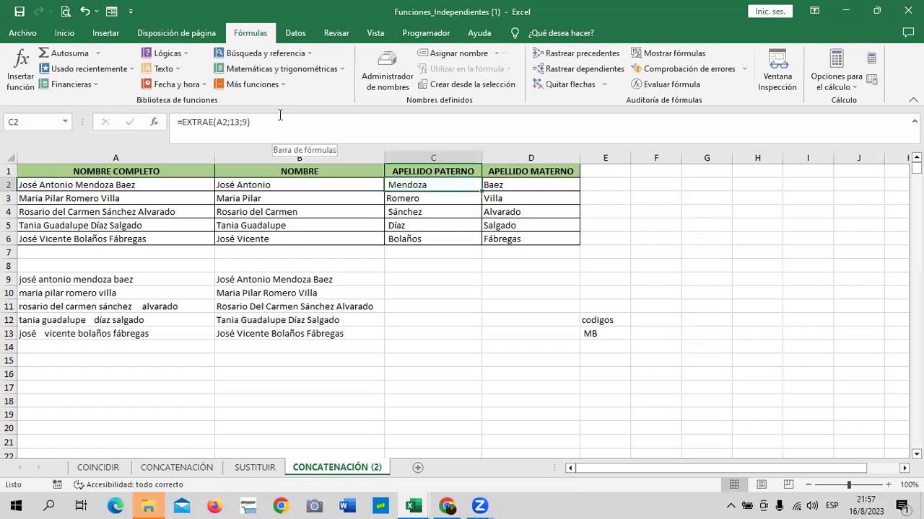
click(238, 122)
key(BackSpace)
text(2)
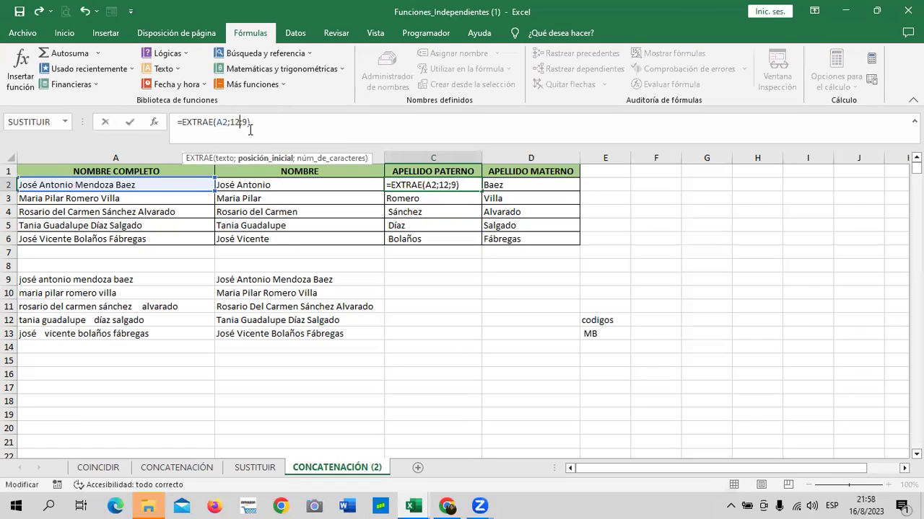
key(Return)
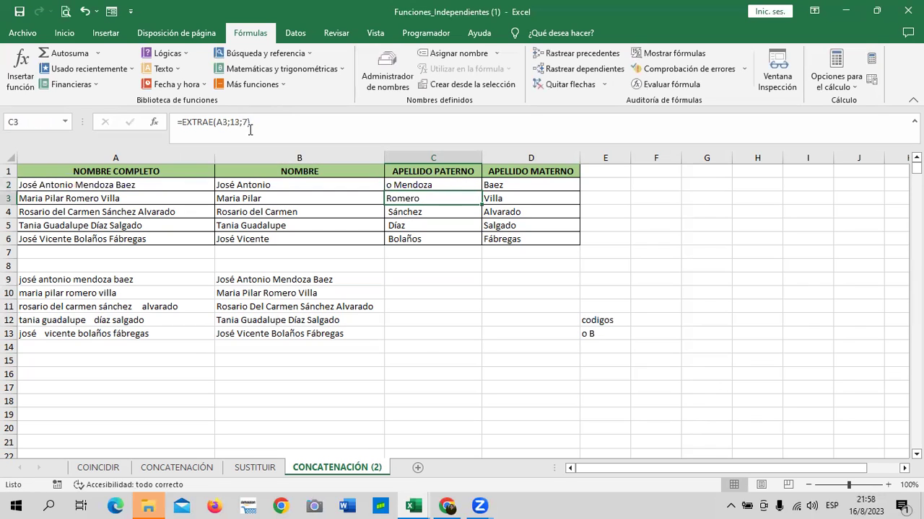
key(Up)
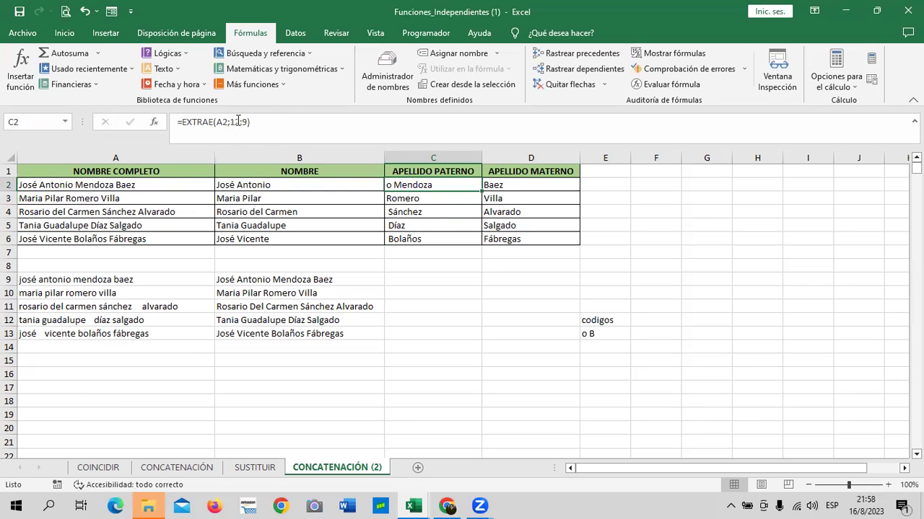
click(239, 122)
key(BackSpace)
text(4)
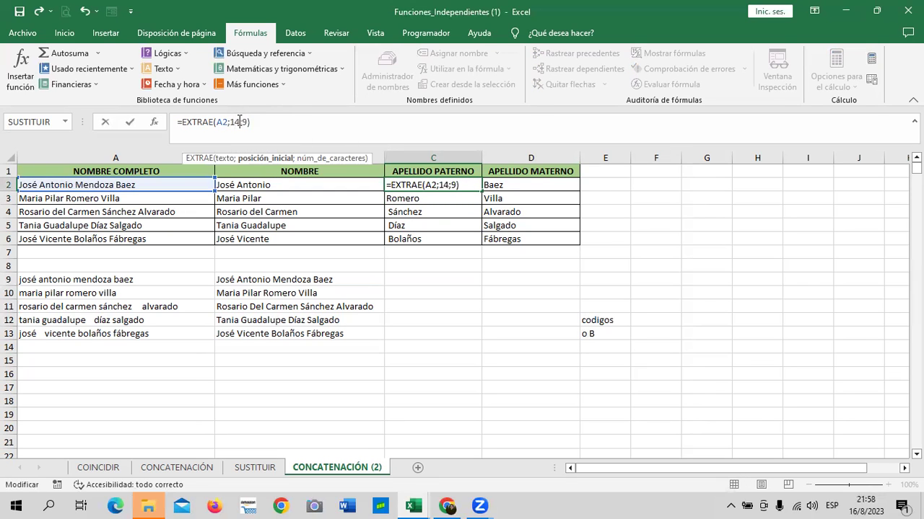
key(Return)
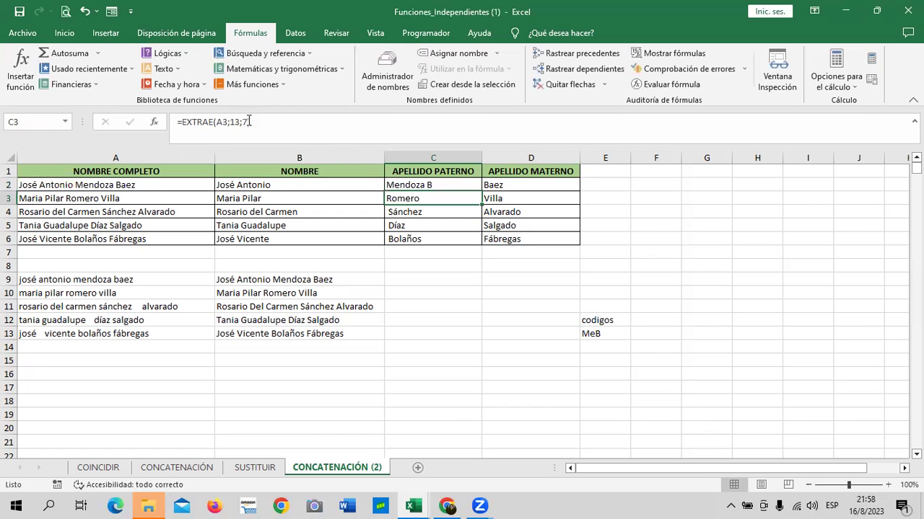
- Change IZQUIERDA(C2;2) to IZQUIERDA(C2;1) in E13 so it shows MB
click(610, 332)
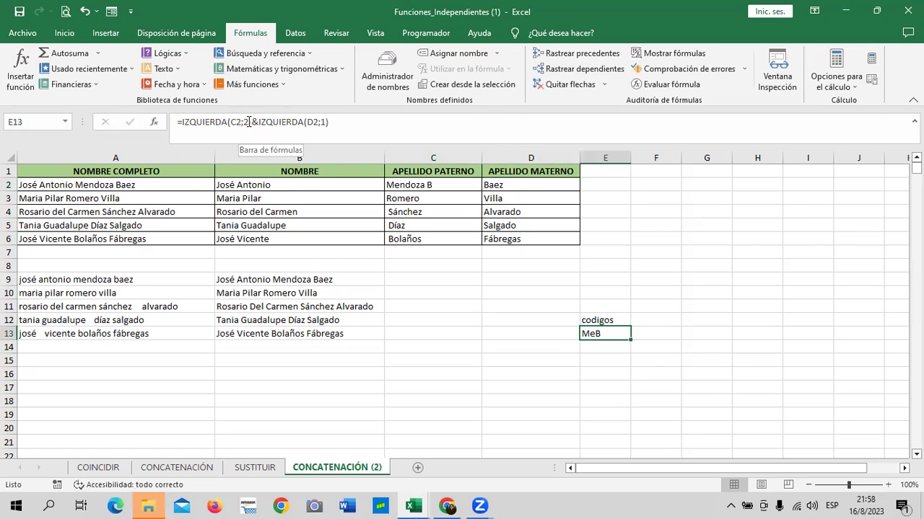
click(248, 122)
key(BackSpace)
text(1)
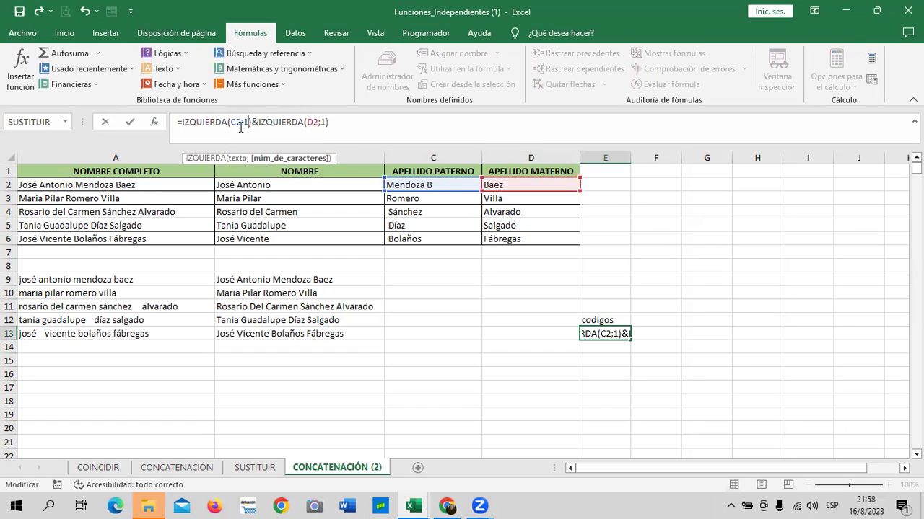
key(Return)
click(613, 331)
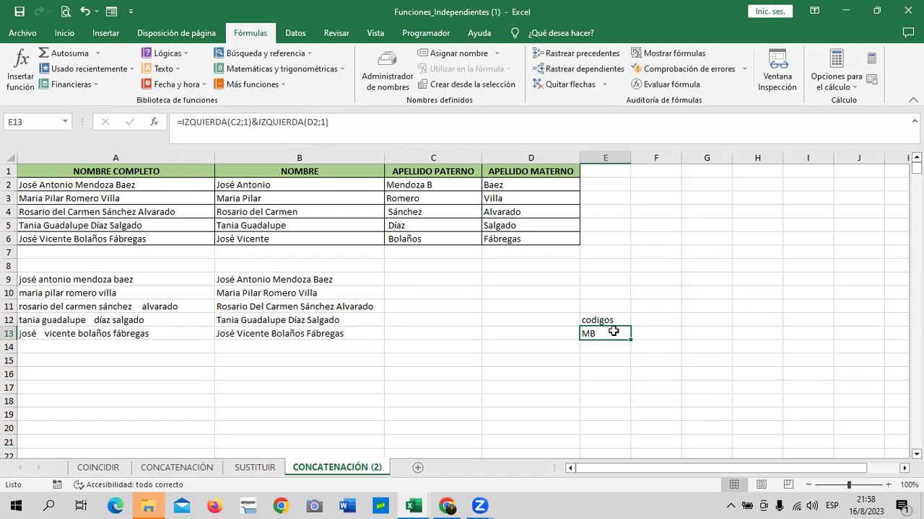
click(399, 120)
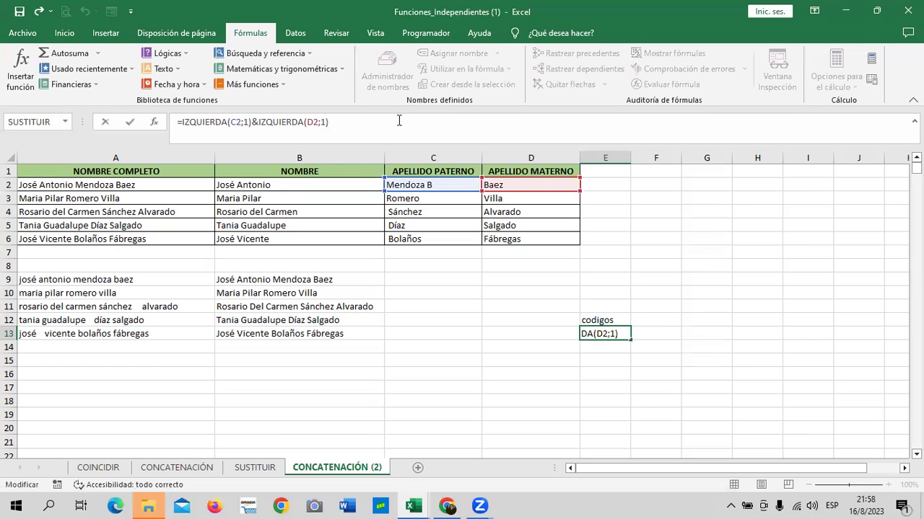
- Append &1 to the E13 formula and fill it down to E15, giving MB1, RV1 and A1
text(&)
text(1)
key(Return)
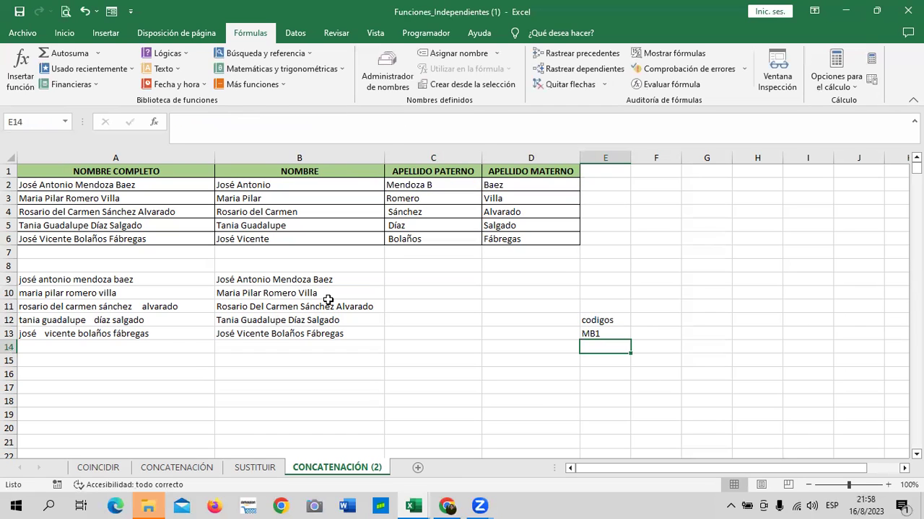
click(603, 335)
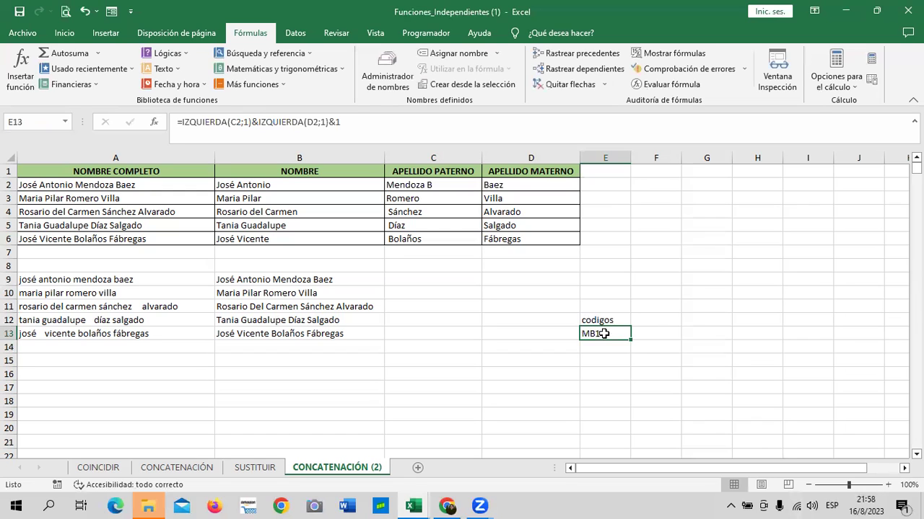
drag(631, 340, 637, 374)
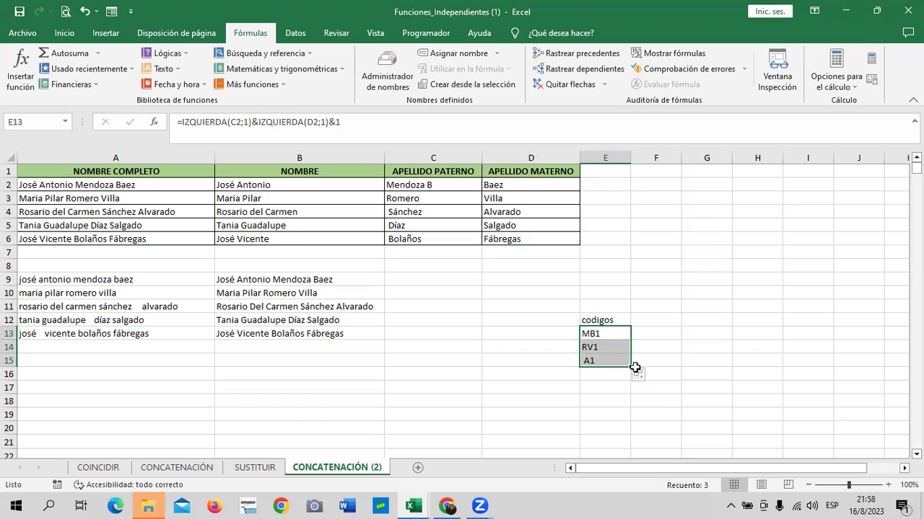
click(609, 361)
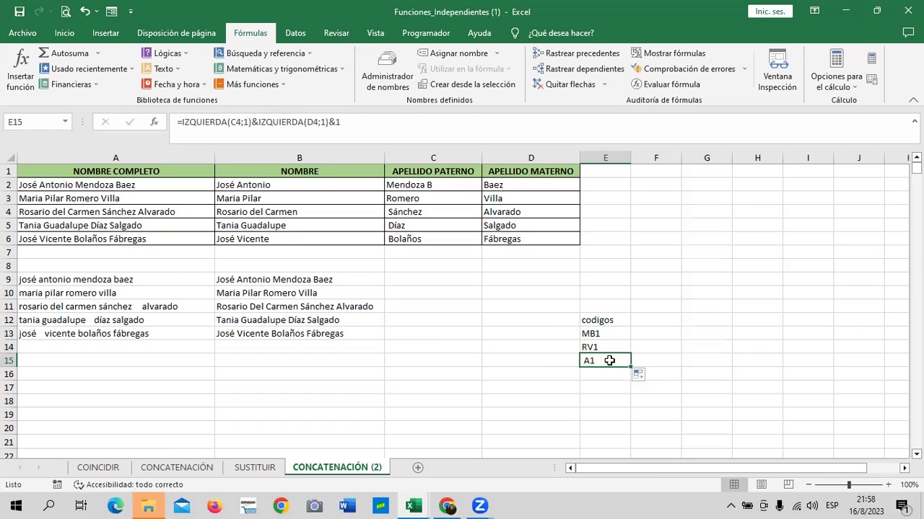
click(607, 336)
click(605, 349)
click(602, 361)
- Add a new blank worksheet, Hoja2, after CONCATENACIÓN (2)
click(417, 467)
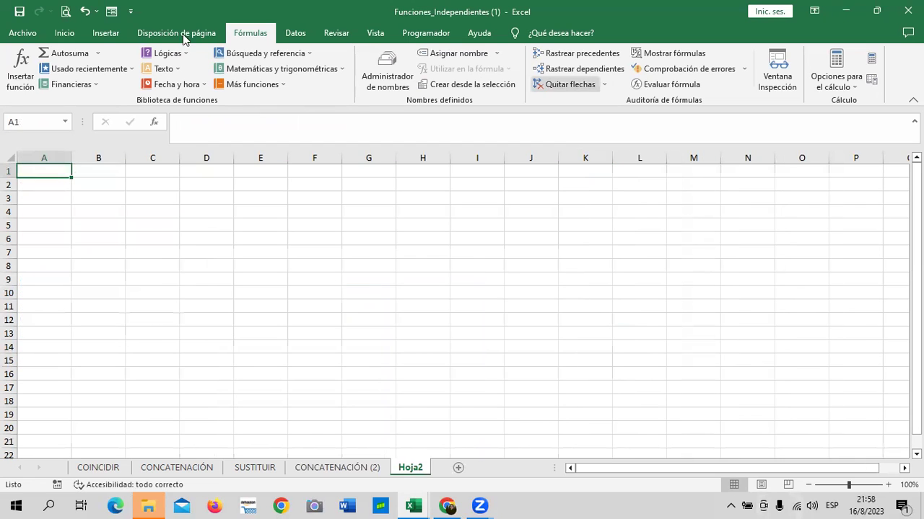
click(109, 184)
text(00)
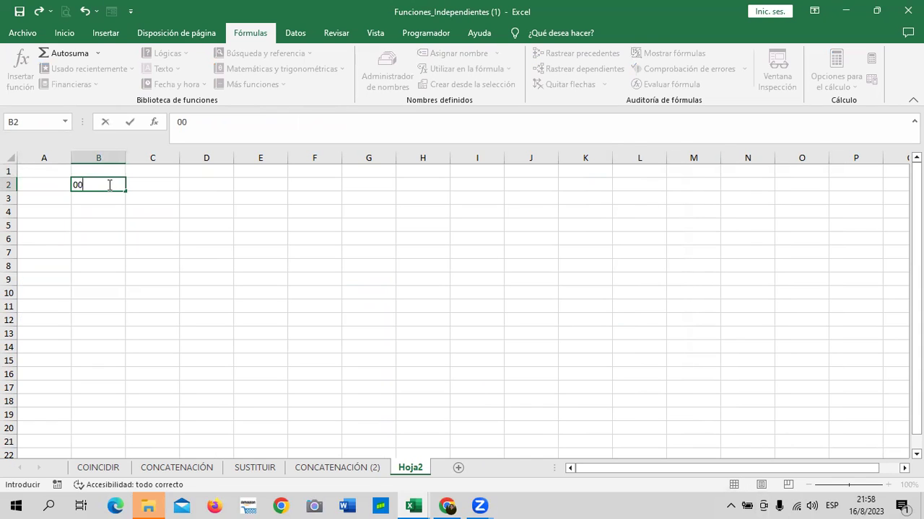
key(Escape)
click(212, 226)
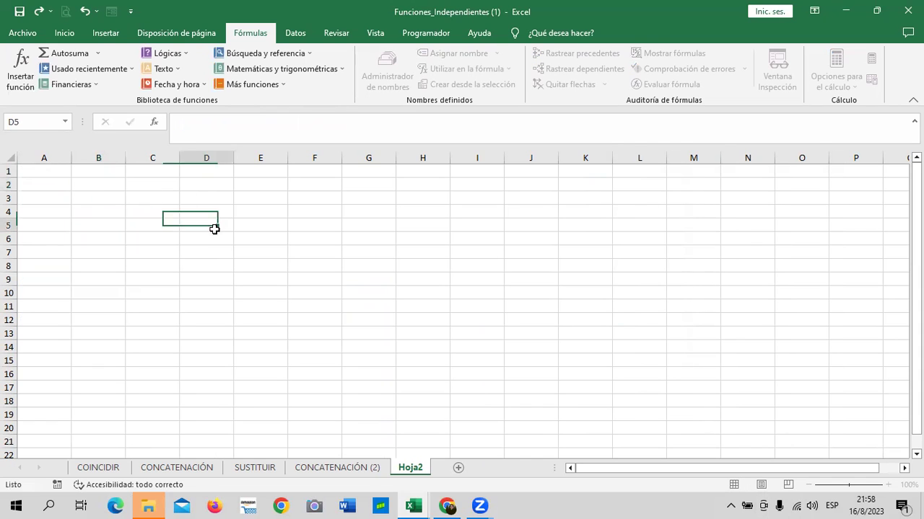
- Format cells B2:B16 on Hoja2 with the Texto number format
drag(106, 192, 99, 373)
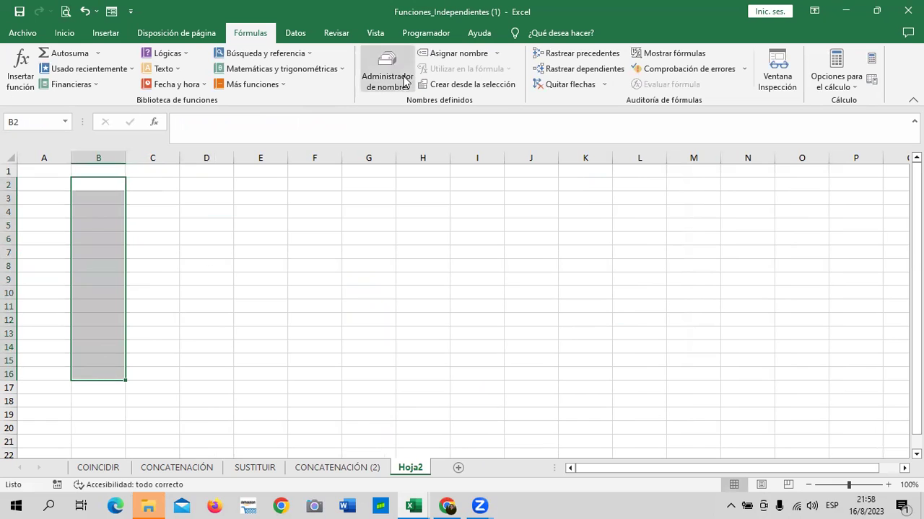
click(65, 32)
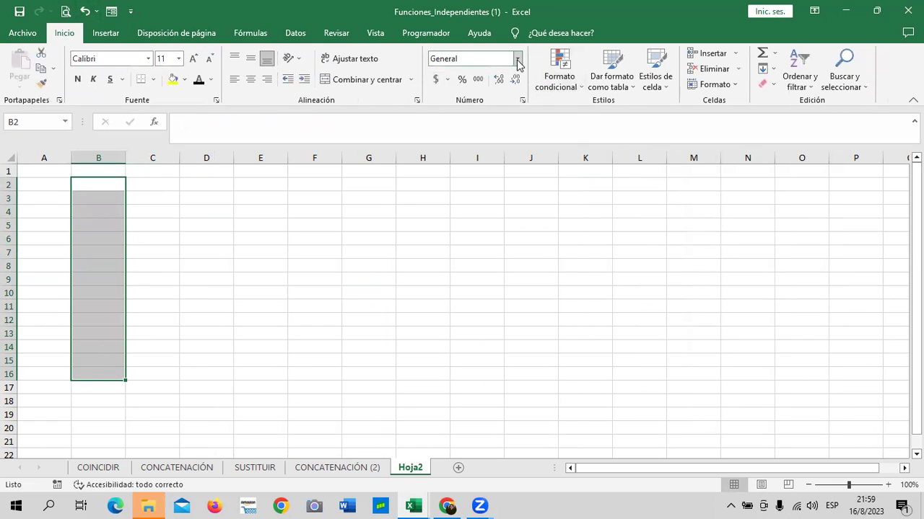
click(518, 58)
scroll(563, 262, down, 1)
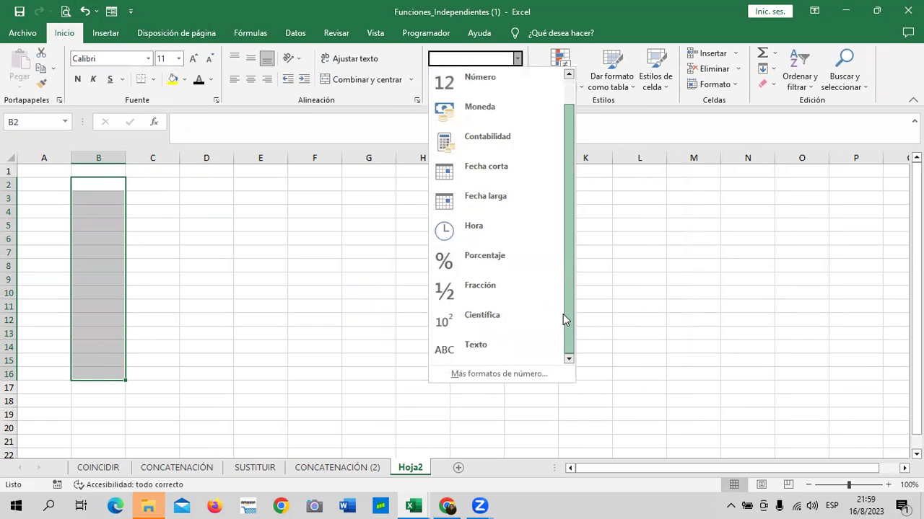
click(504, 337)
click(196, 214)
- Enter 001 and 002 in B2:B3 and fill the series down to 015 in B16
click(99, 182)
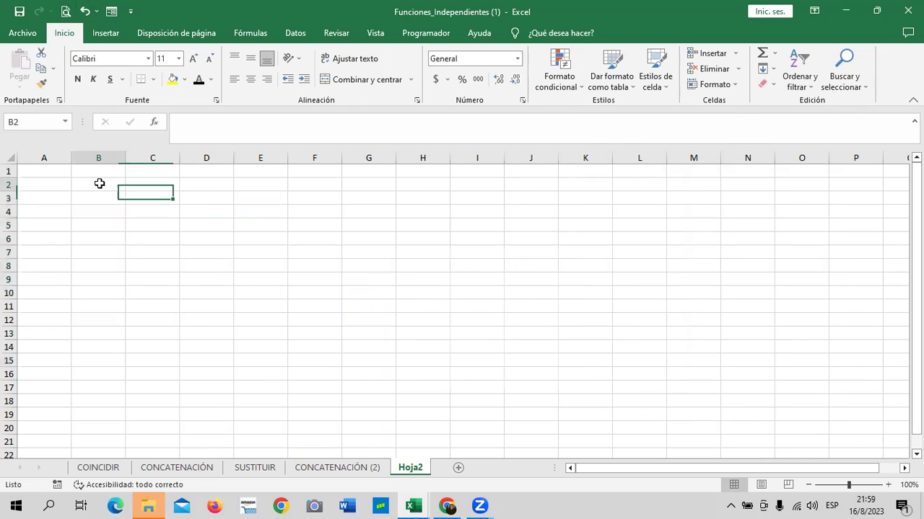
text(001)
key(Return)
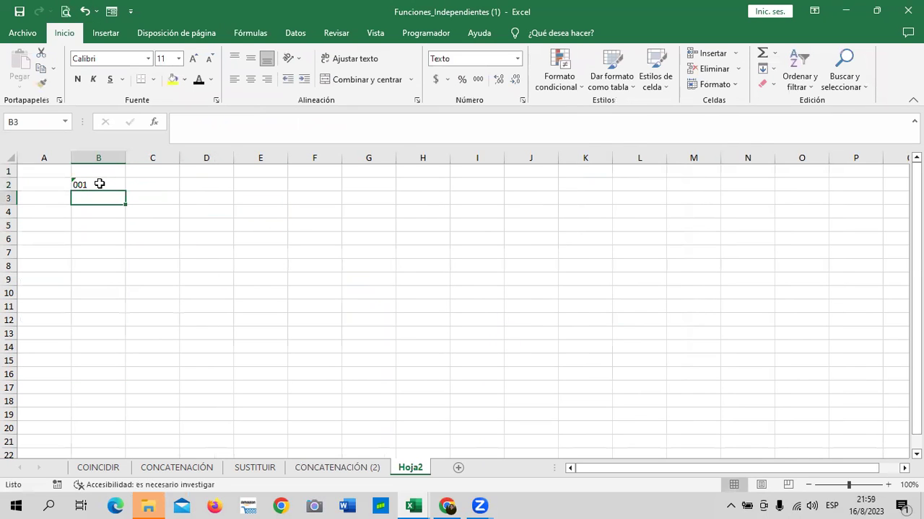
text(002)
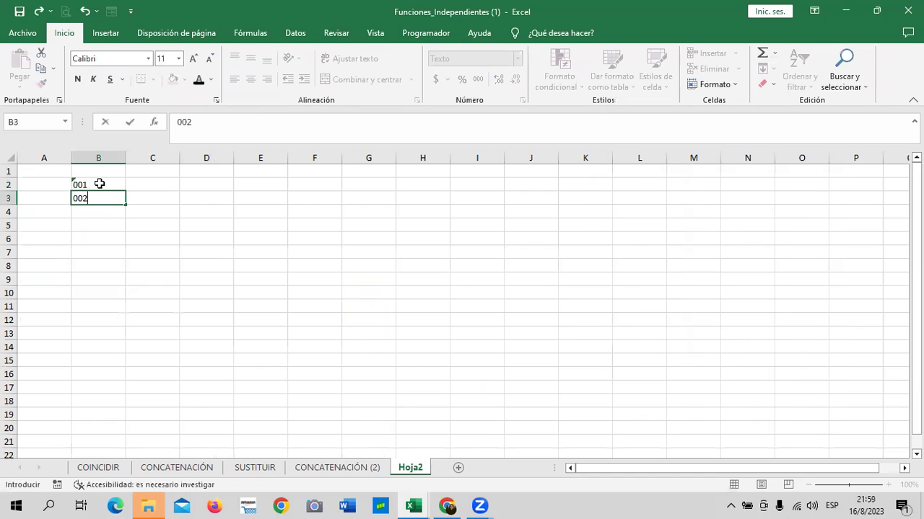
key(Return)
mouse_move(107, 181)
mouse_down()
mouse_move(146, 383)
mouse_move(190, 381)
mouse_up()
click(231, 361)
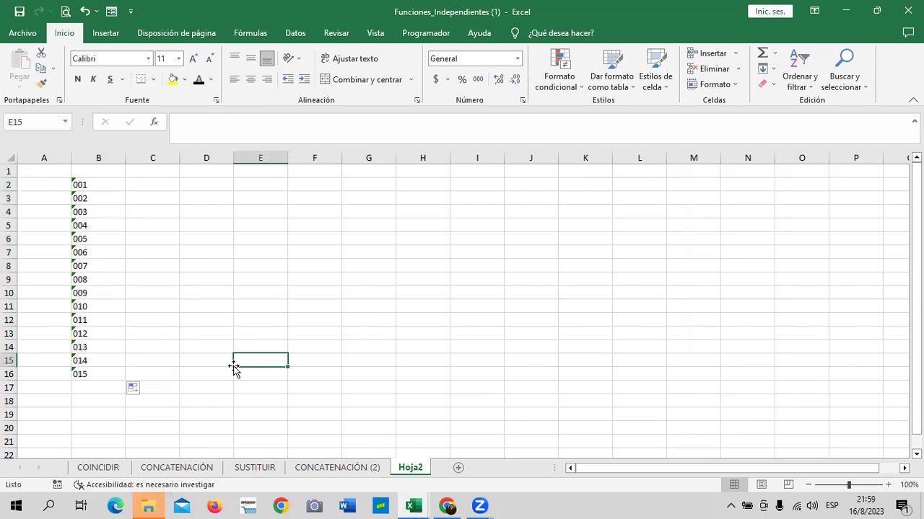
- Review the 001–015 list and dismiss the number-stored-as-text warning options on B2
drag(111, 187, 124, 367)
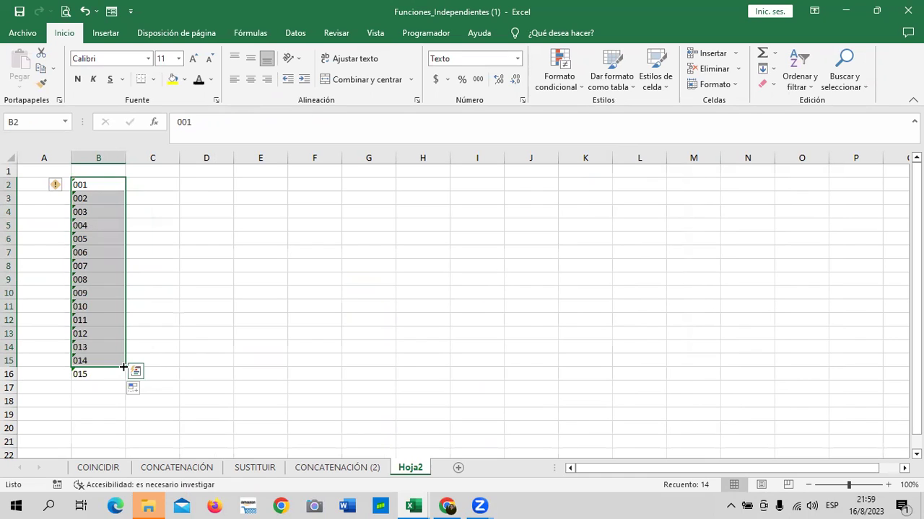
click(363, 342)
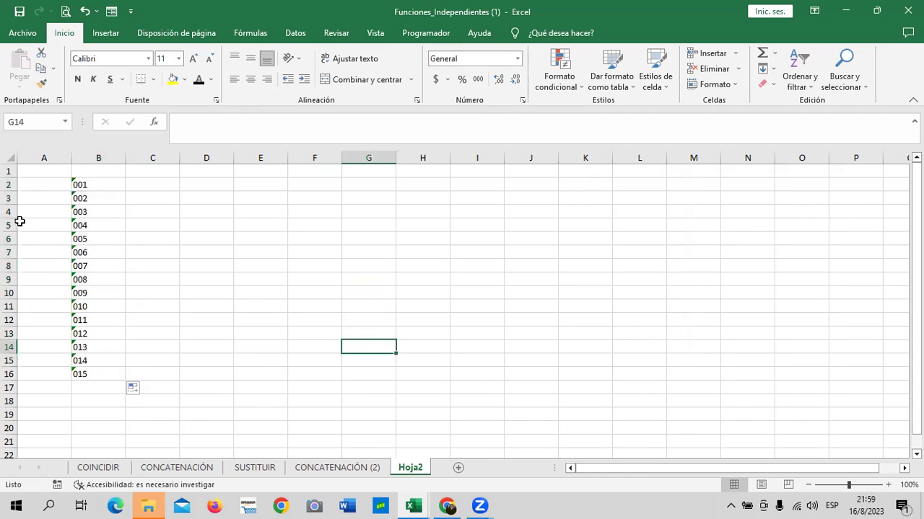
click(81, 184)
click(58, 187)
click(264, 252)
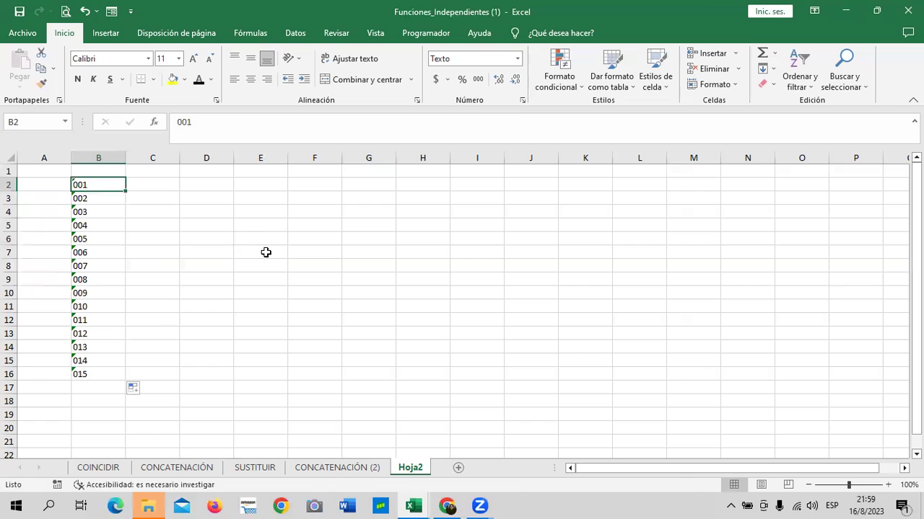
click(264, 252)
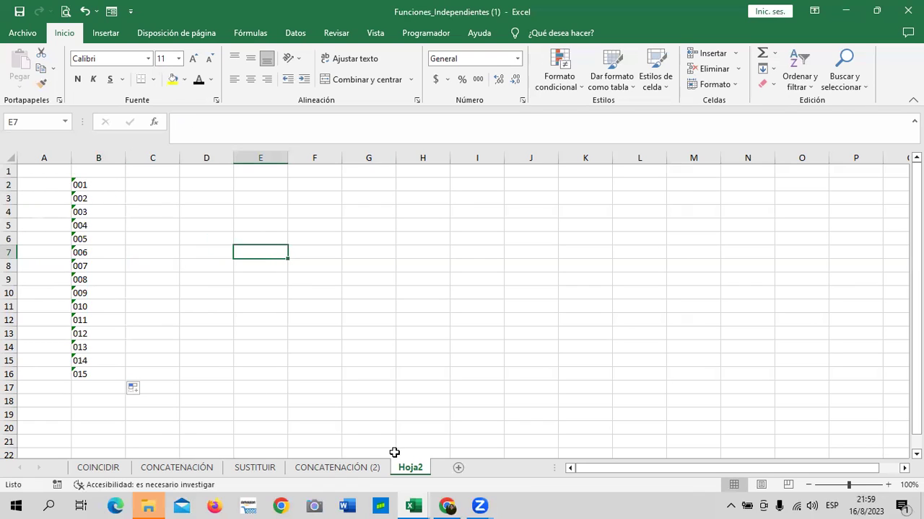
- Replace the trailing 1 in E13 with a Hoja2!B2 reference and fill the formula down to E19
click(361, 471)
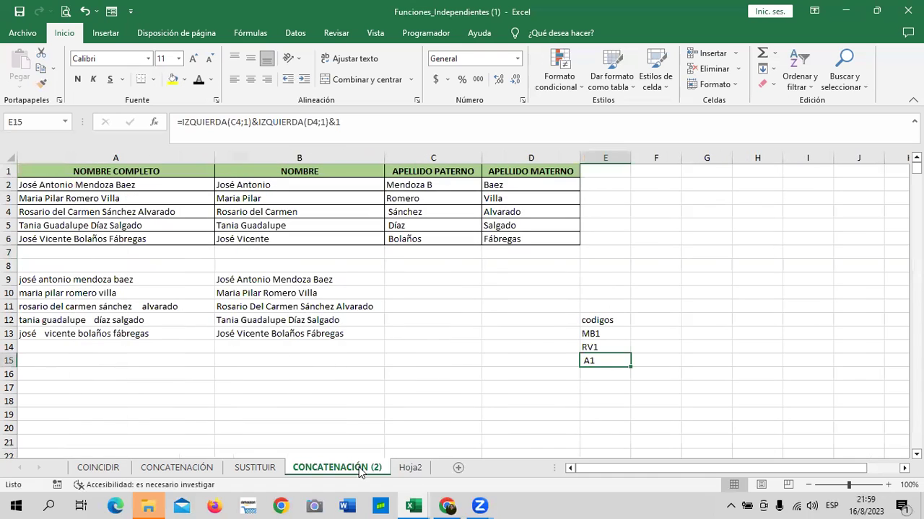
click(602, 336)
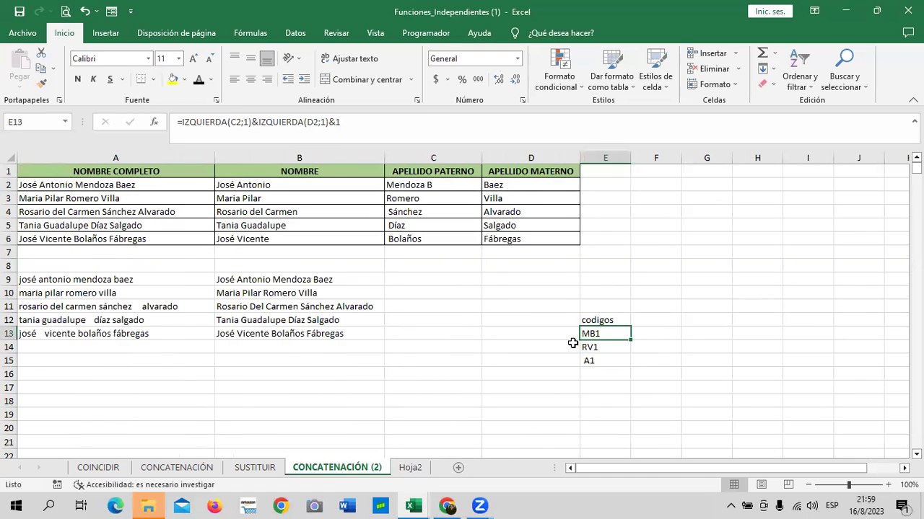
click(412, 120)
key(BackSpace)
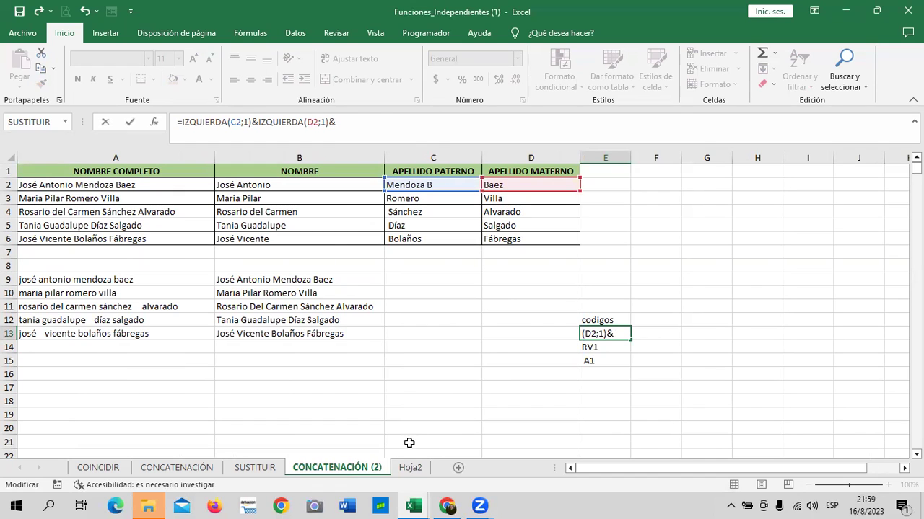
click(411, 470)
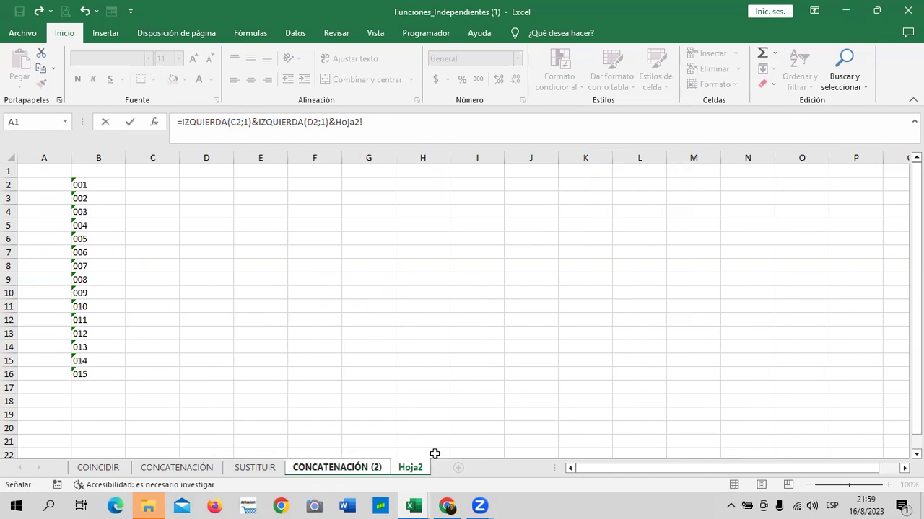
click(114, 184)
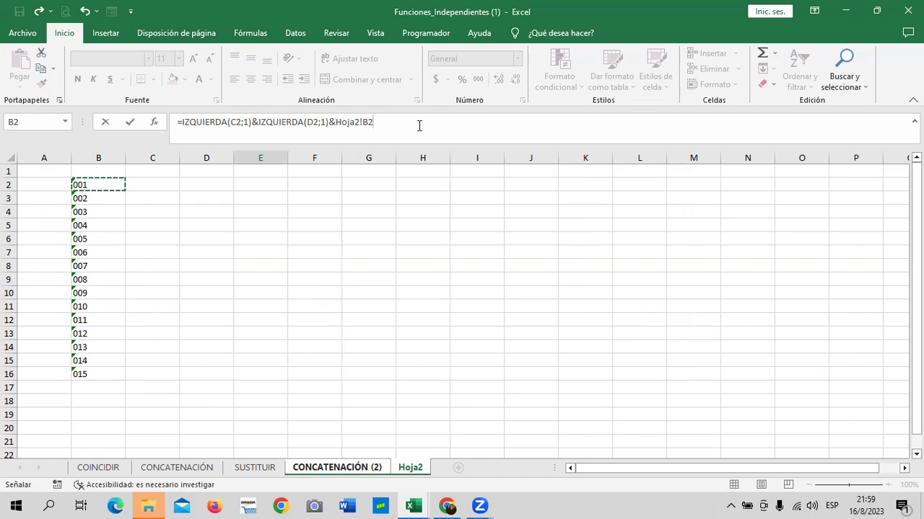
key(Return)
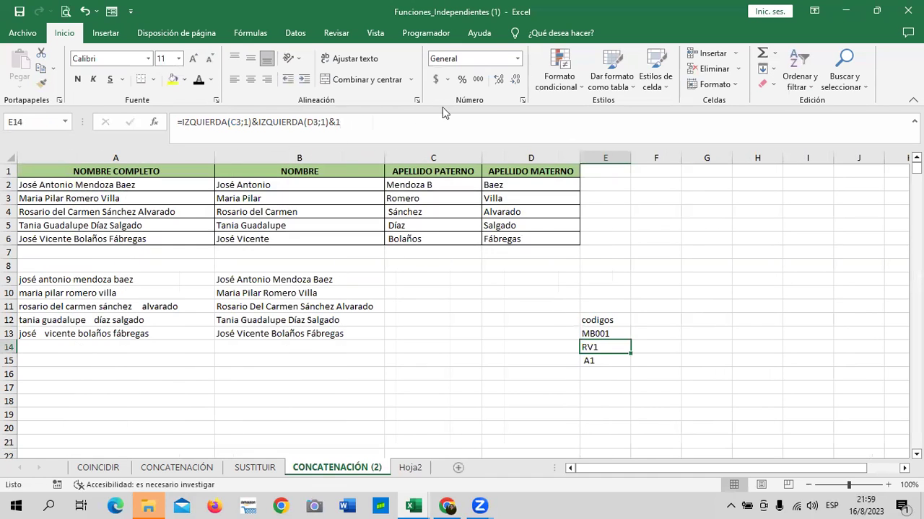
click(610, 336)
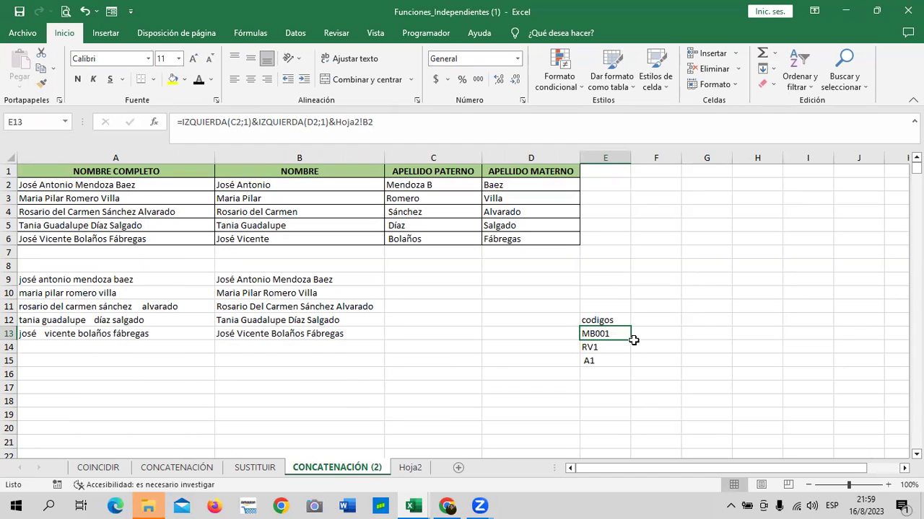
drag(630, 340, 629, 419)
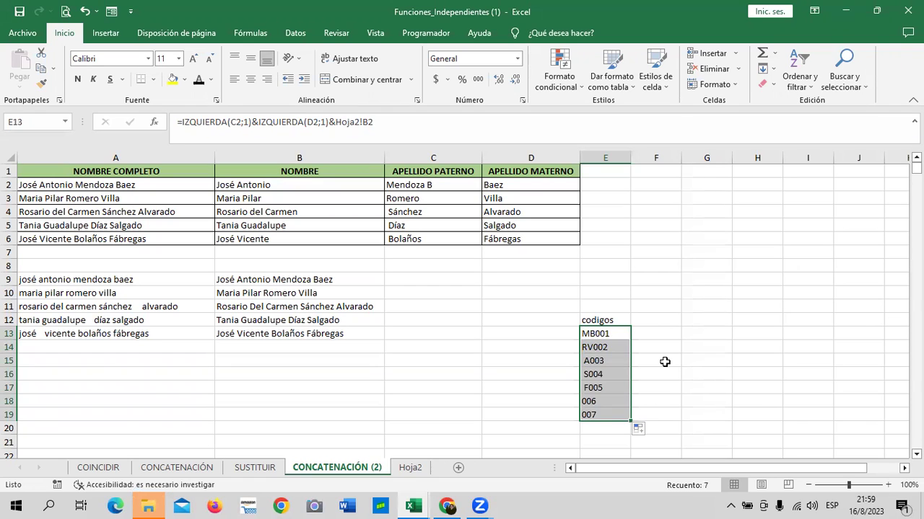
- Correct the first IZQUIERDA in E15's formula so it shows SA003
click(610, 362)
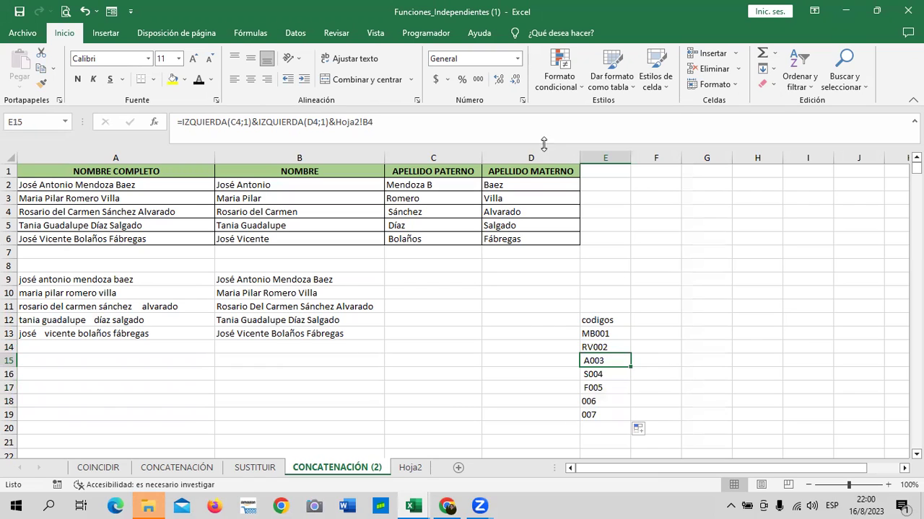
click(529, 127)
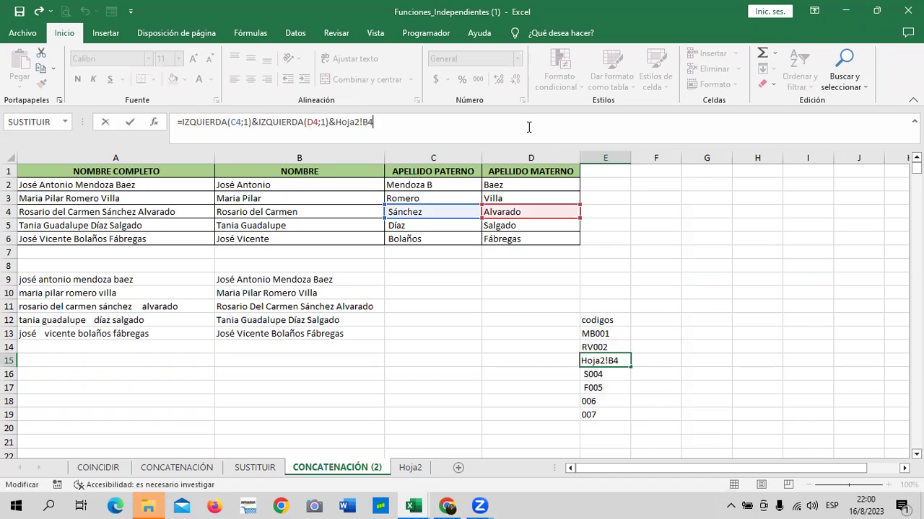
click(248, 122)
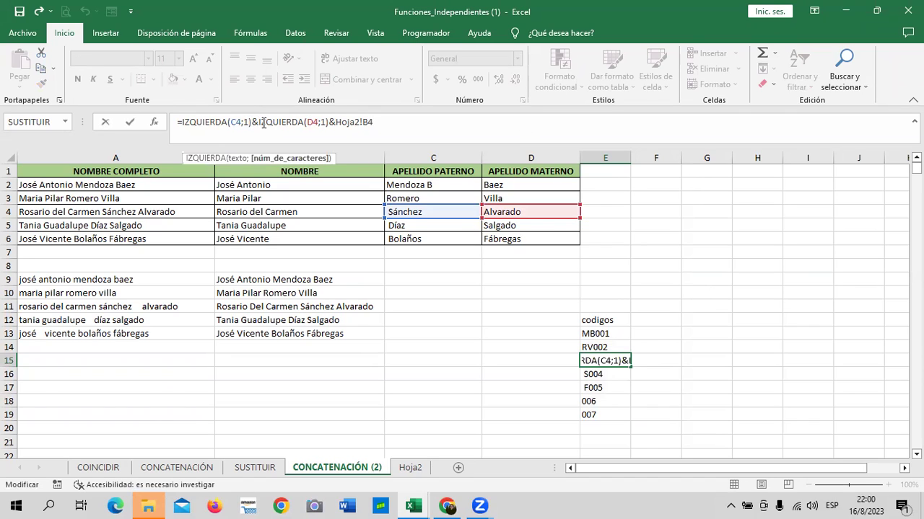
key(Return)
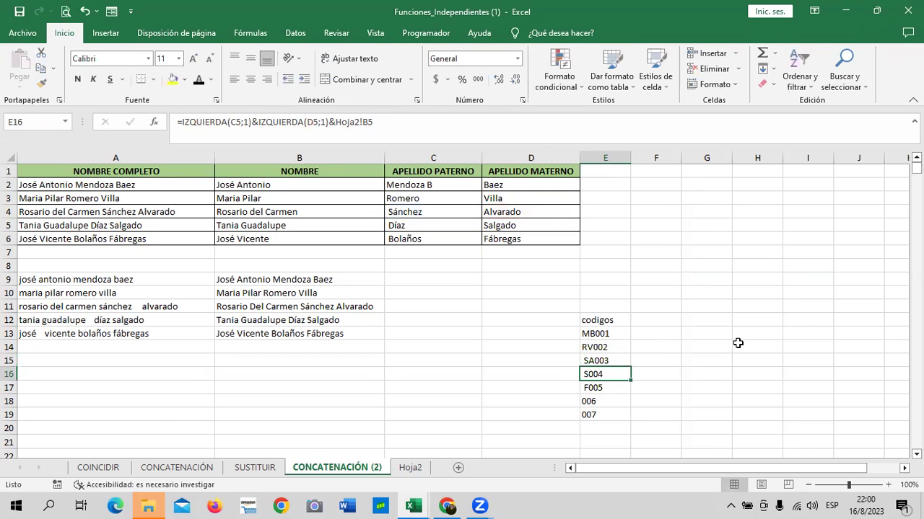
- Set E16's first IZQUIERDA character count to 1 so it shows DS004
click(405, 124)
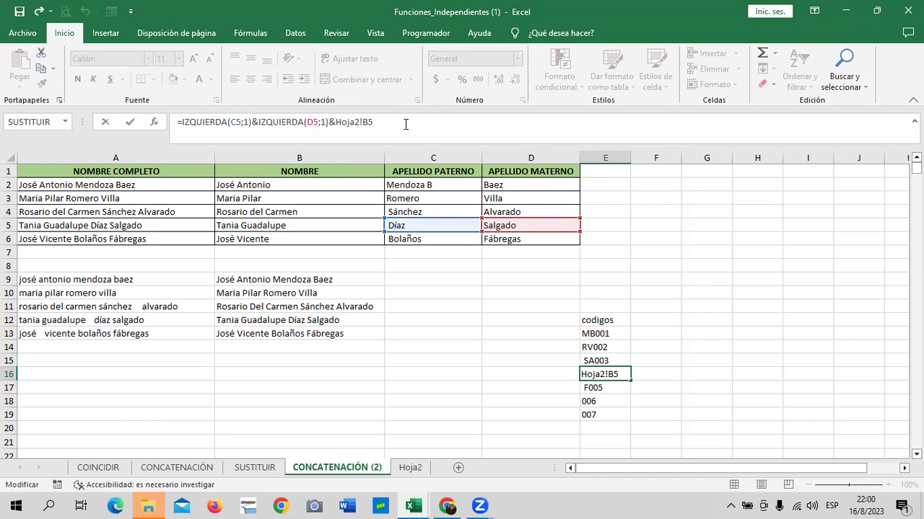
click(249, 122)
key(BackSpace)
text(1)
key(Return)
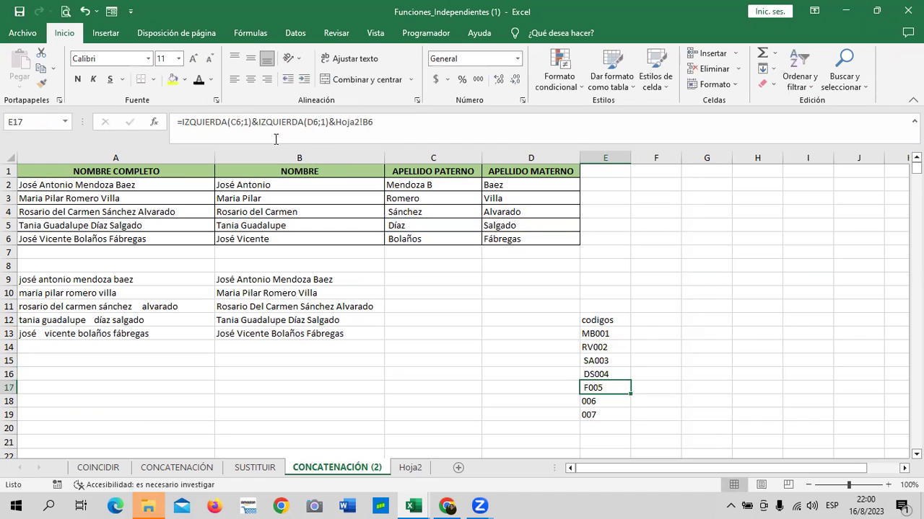
click(604, 375)
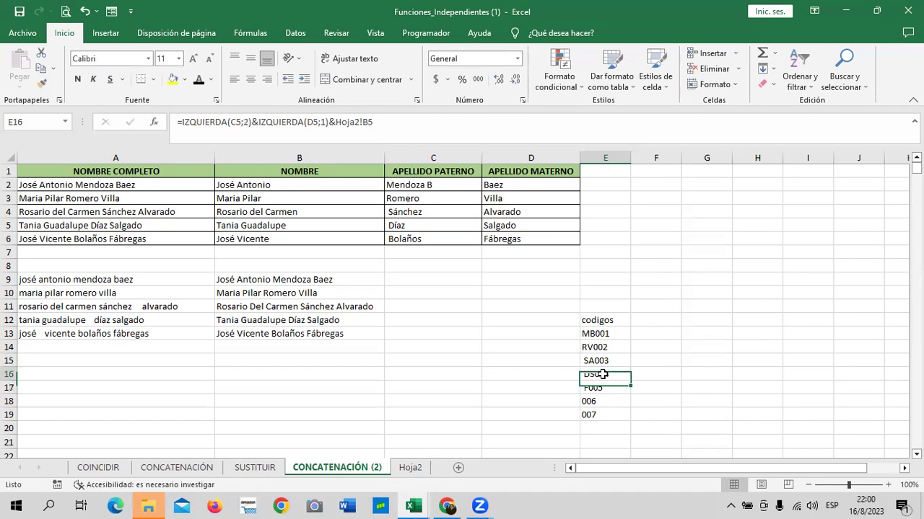
- Correct E17's formula so it shows BF005, then review the codigos column down to 007
click(612, 391)
click(417, 127)
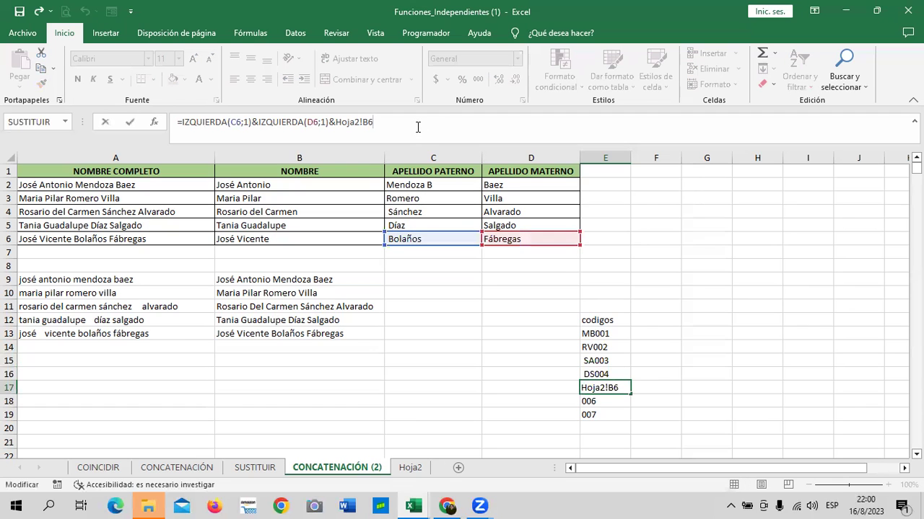
click(249, 124)
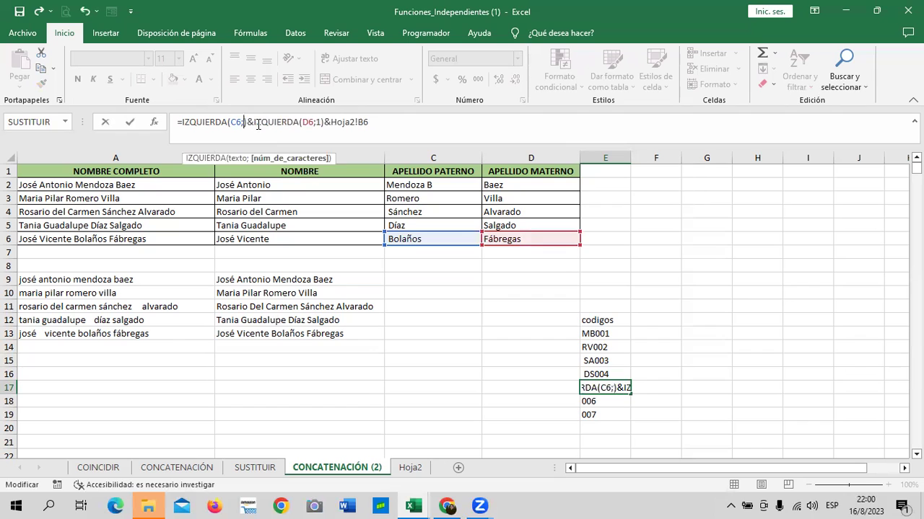
text(2)
key(Return)
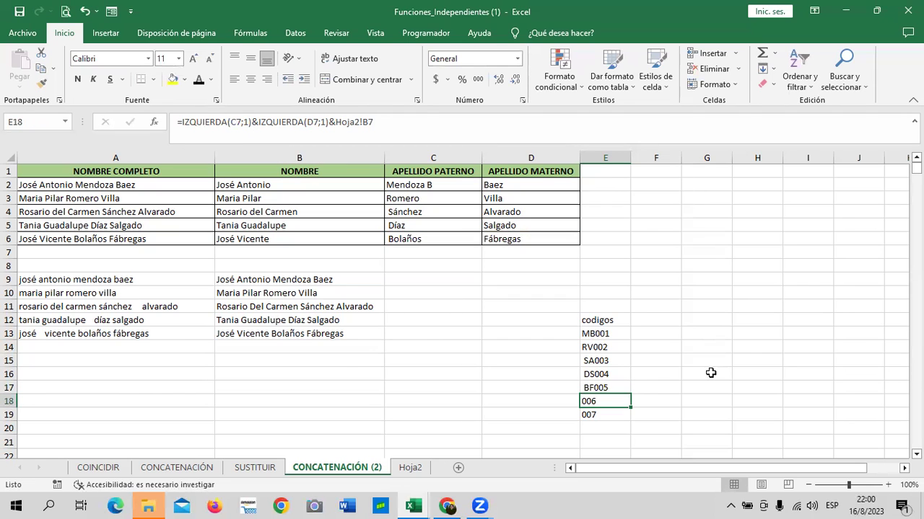
click(609, 417)
scroll(609, 417, down, 2)
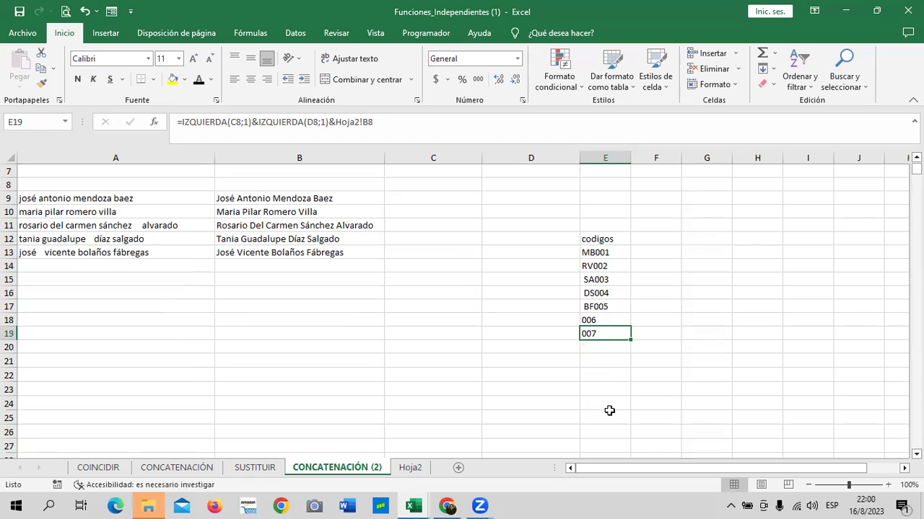
scroll(609, 410, up, 2)
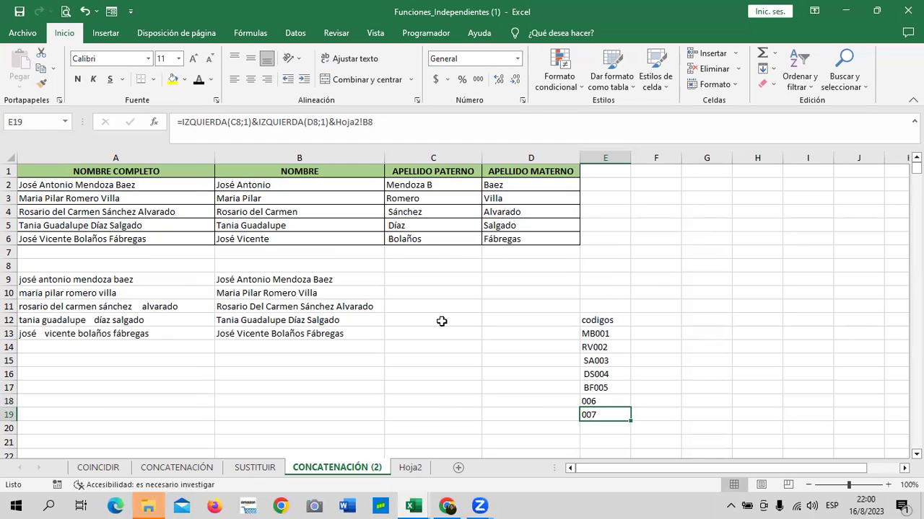
click(618, 326)
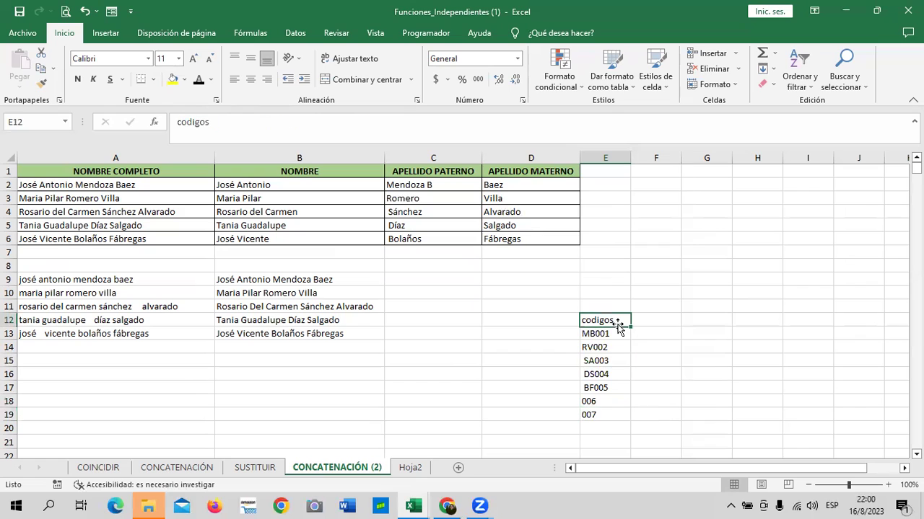
click(611, 401)
click(611, 349)
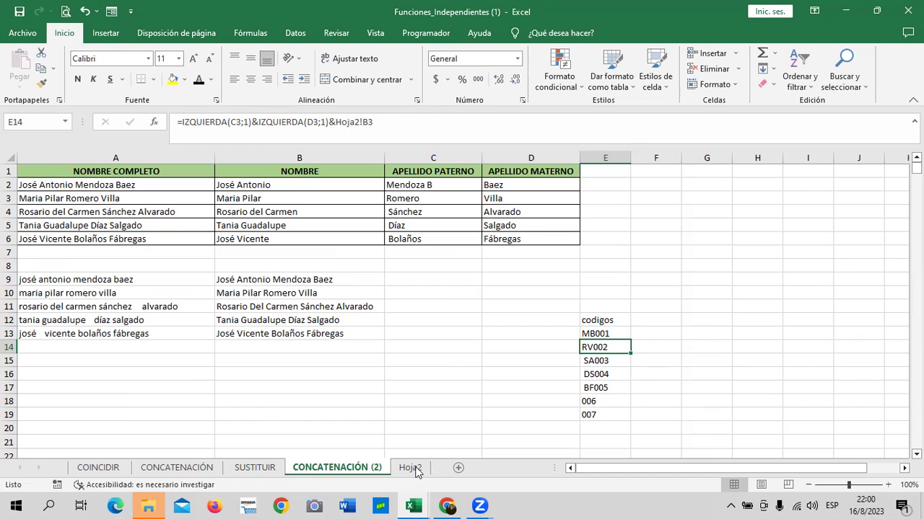
click(410, 468)
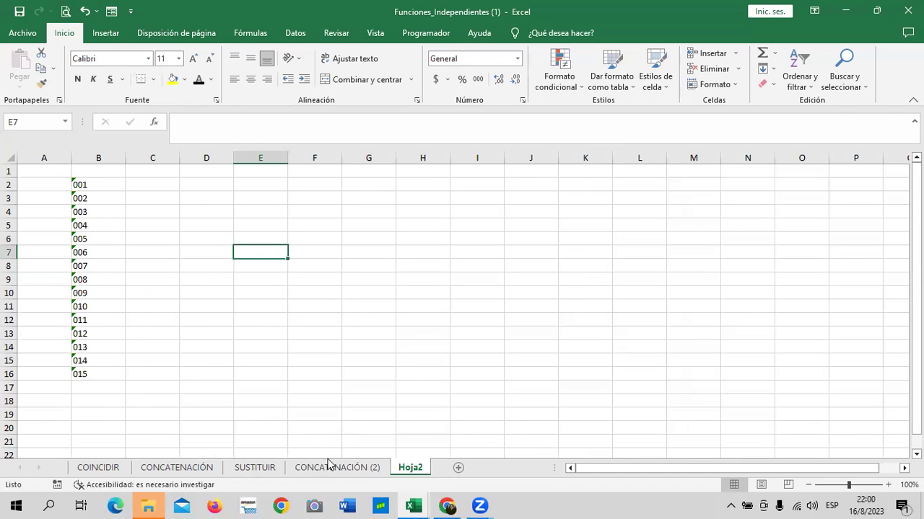
click(360, 473)
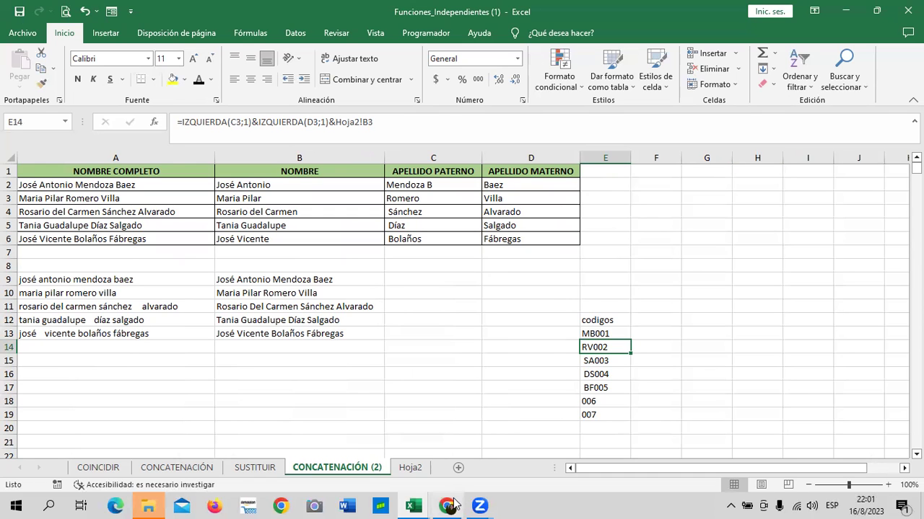
- In the Función Indirecto 3 workbook, choose GALAXY ICE 3 as the G9 model and review row 9's results
click(549, 451)
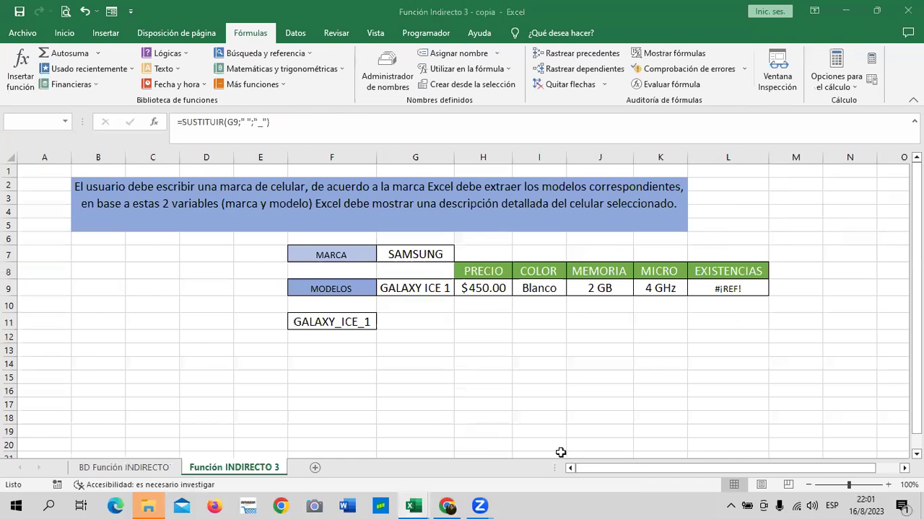
click(722, 288)
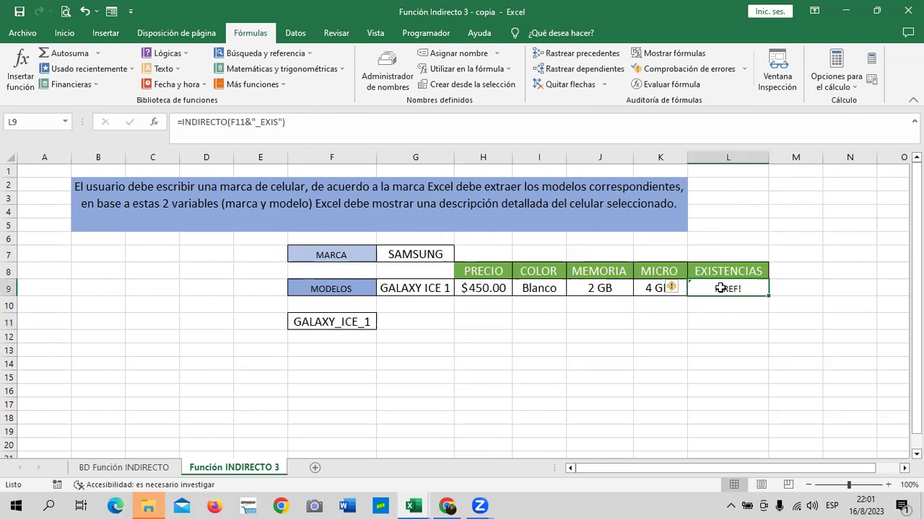
click(390, 287)
click(460, 289)
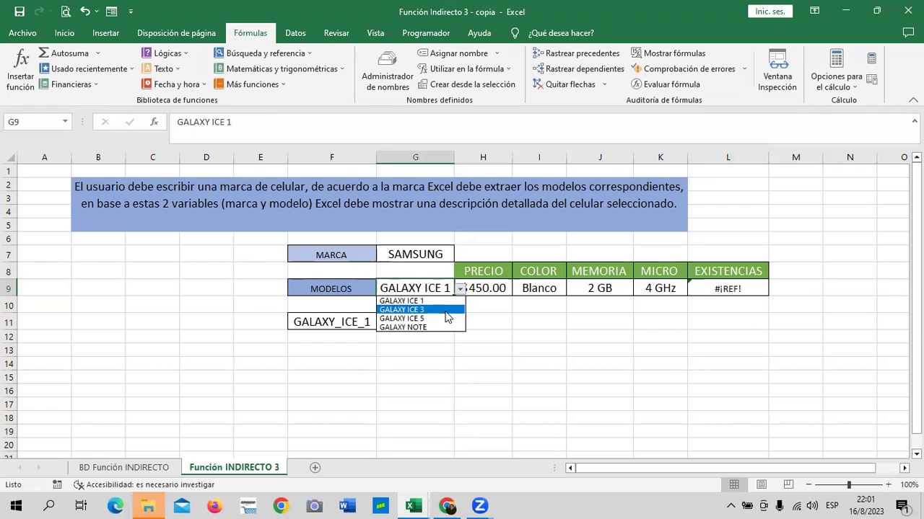
click(419, 309)
drag(559, 289, 729, 288)
click(518, 350)
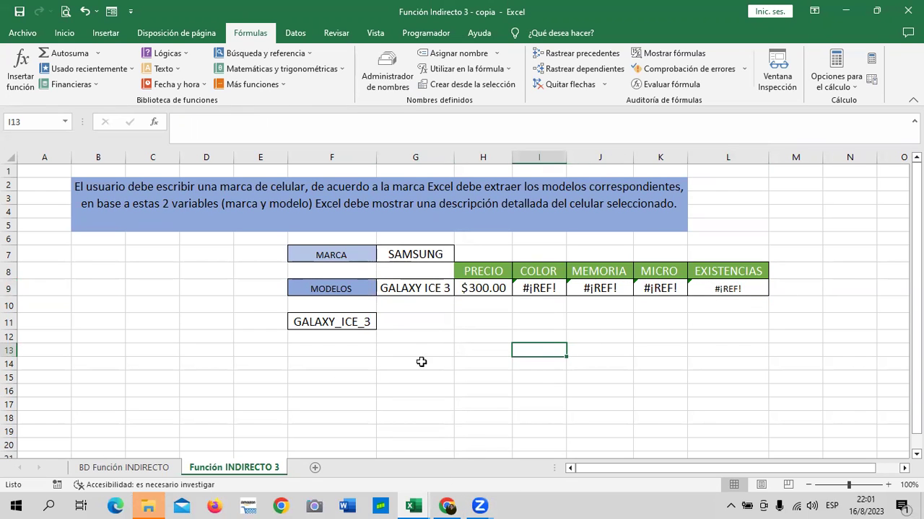
- Look over the BD Función INDIRECTO data sheet, then return to Función INDIRECTO 3
click(169, 469)
scroll(353, 326, up, 2)
scroll(352, 337, down, 1)
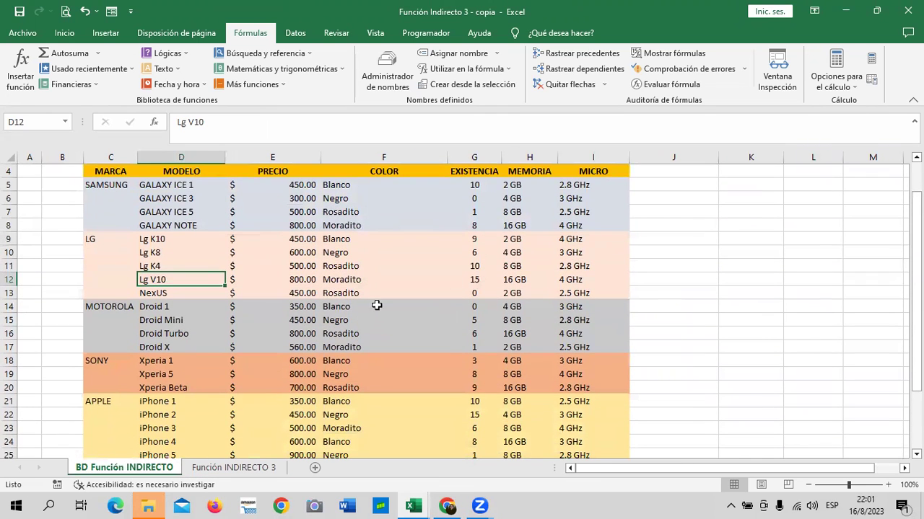
click(242, 471)
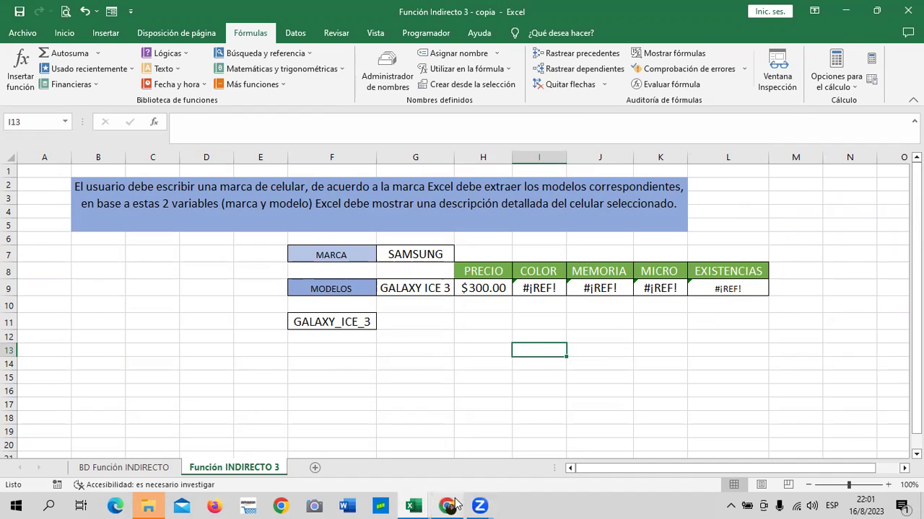
click(450, 505)
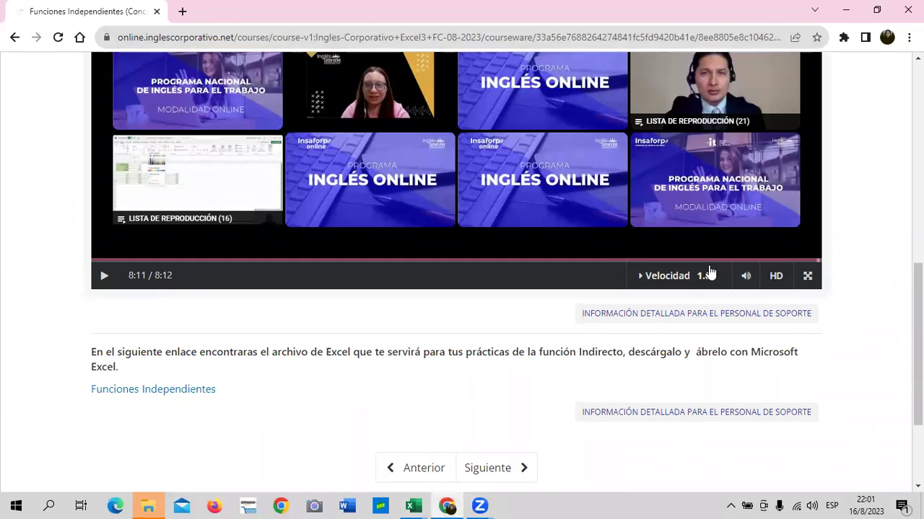
- Scroll the 'Funciones Independientes' course page up to the lesson video
scroll(696, 274, up, 2)
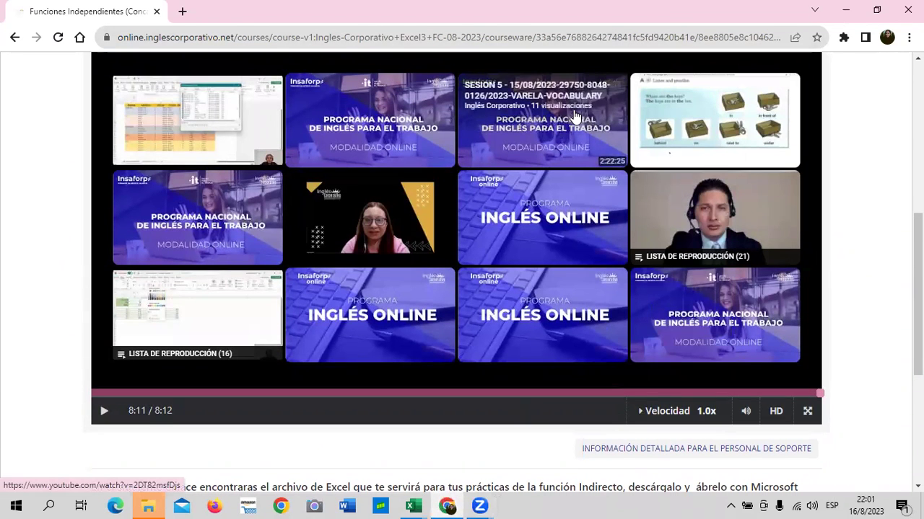